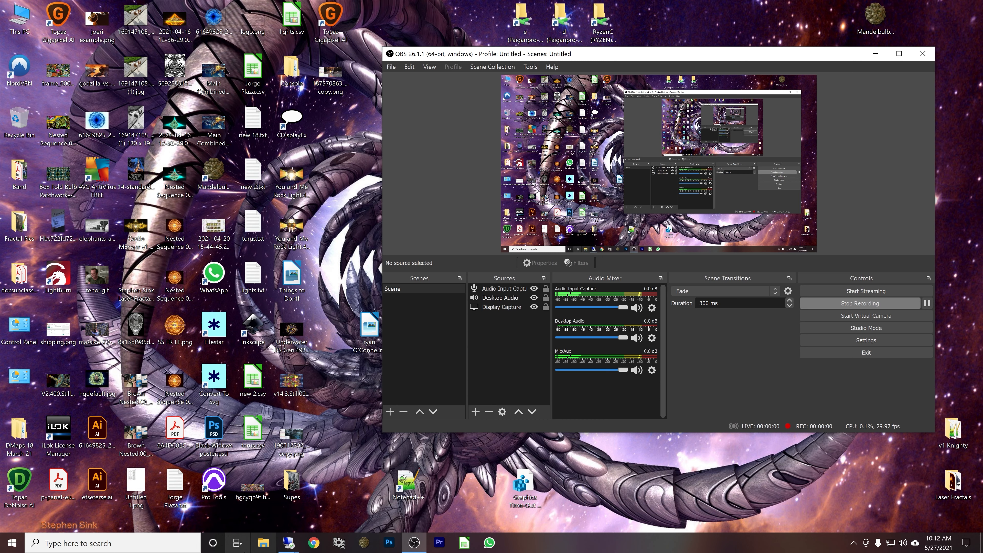
# Step: Switch to Mandelbulber and look over the image adjustment and rendering engine settings
pyautogui.hotkey('alt', 'Tab')
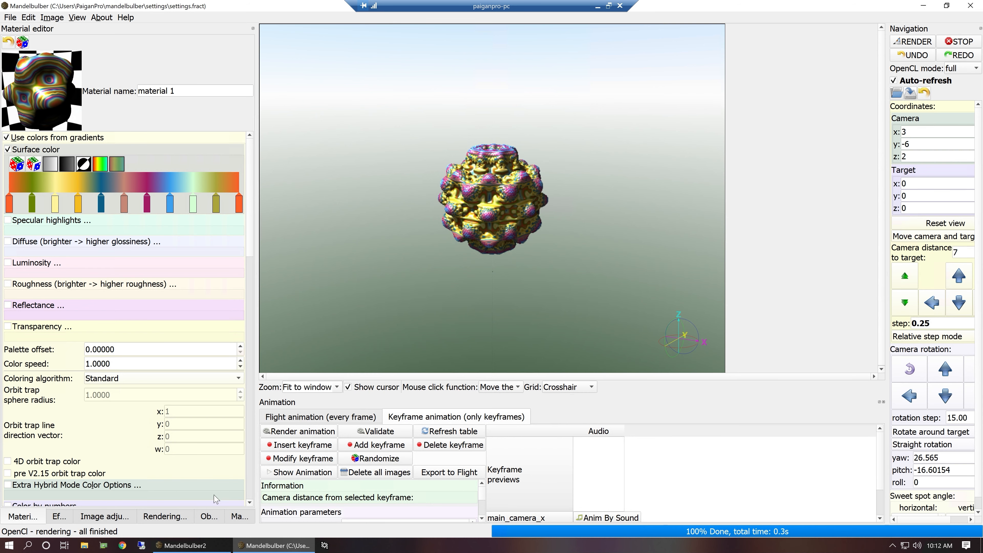
pyautogui.click(107, 516)
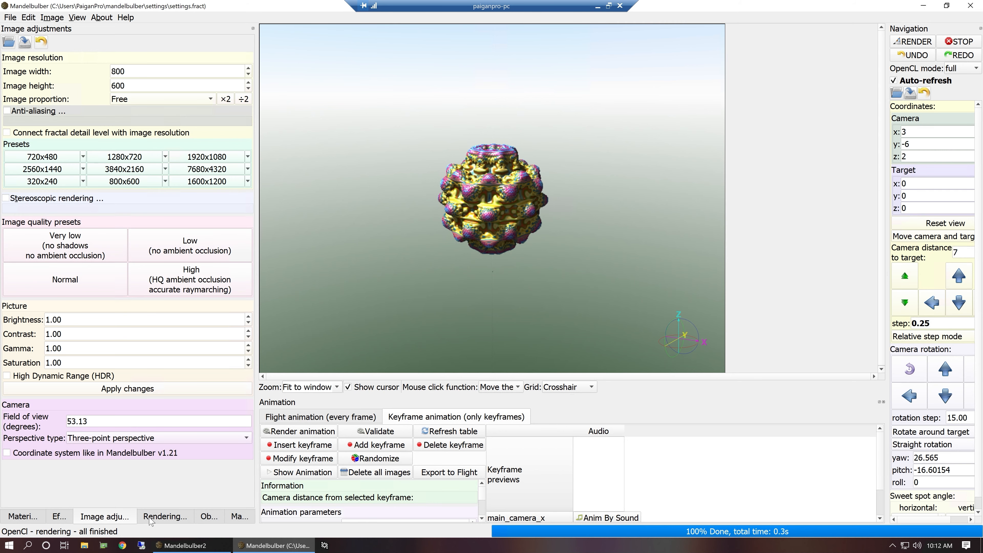
pyautogui.click(164, 516)
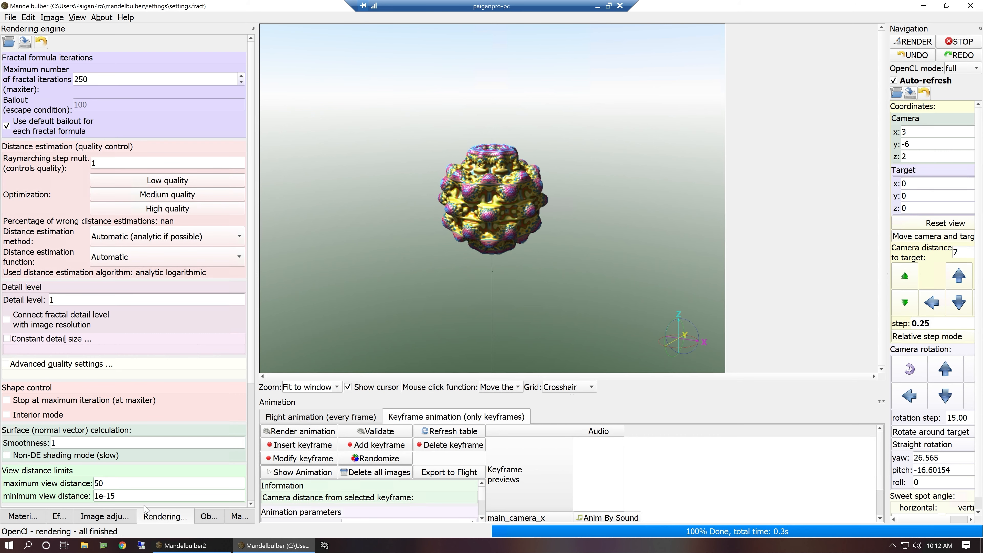
# Step: Open the Mandelbulber Facebook group in Chrome, dismissing the antivirus alert and the delivery notification
pyautogui.click(122, 545)
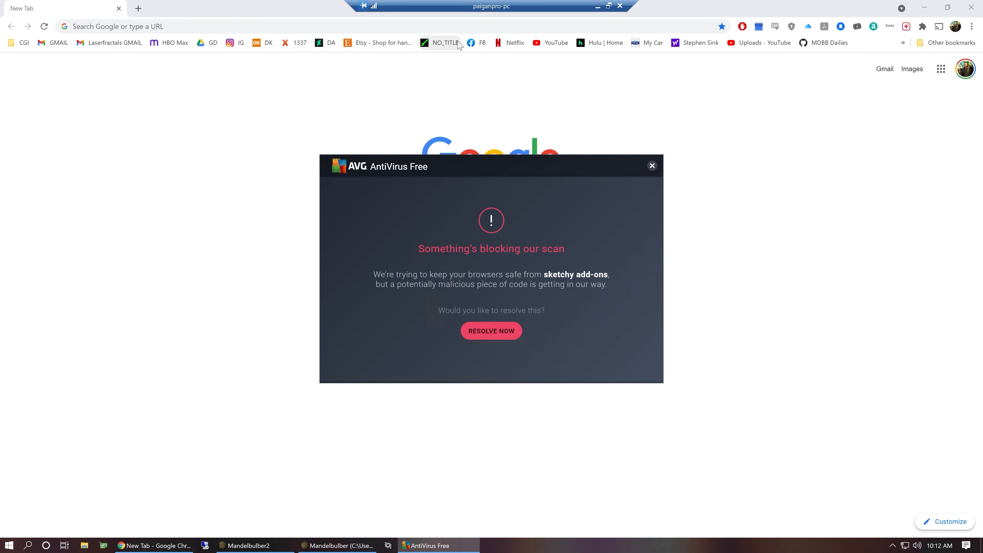
pyautogui.click(472, 43)
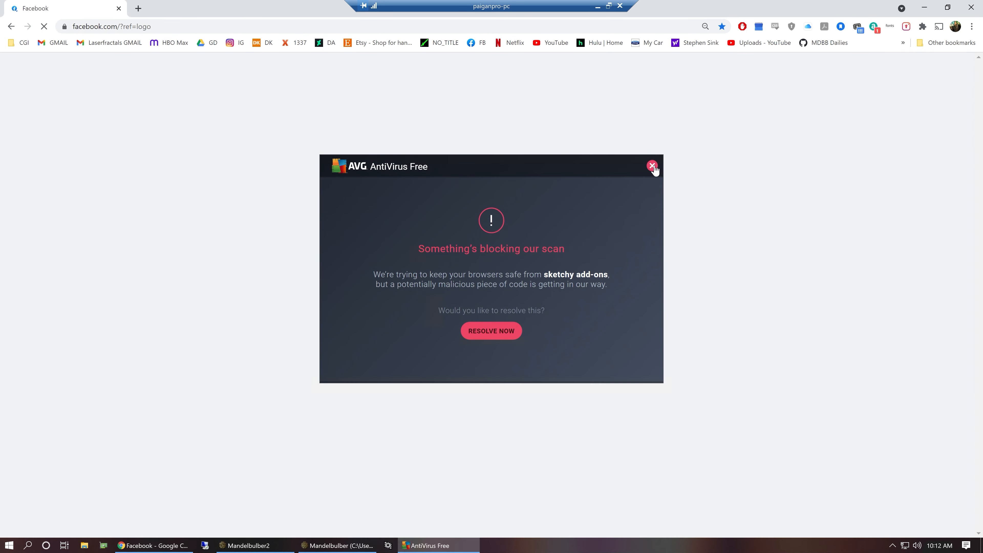
pyautogui.click(652, 166)
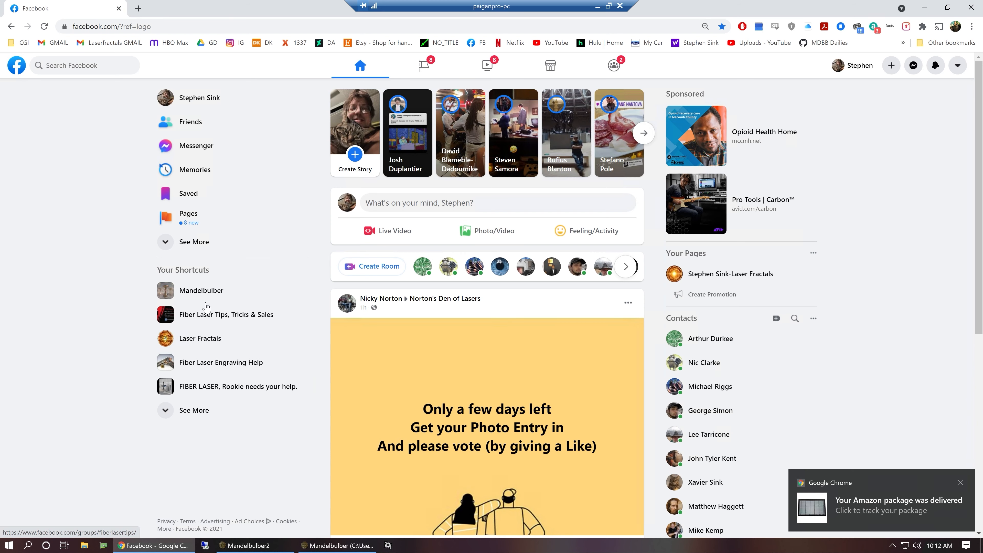
pyautogui.click(204, 295)
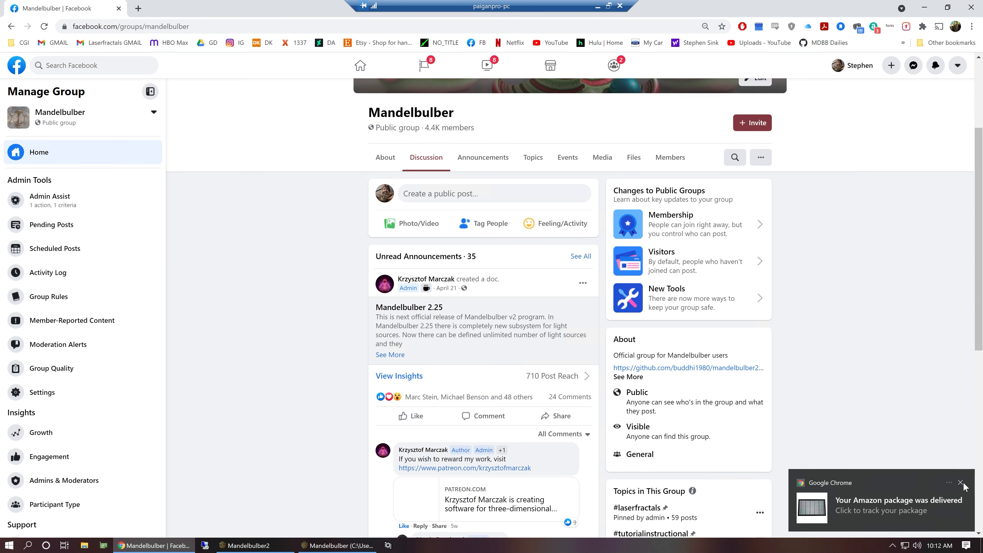
pyautogui.click(960, 483)
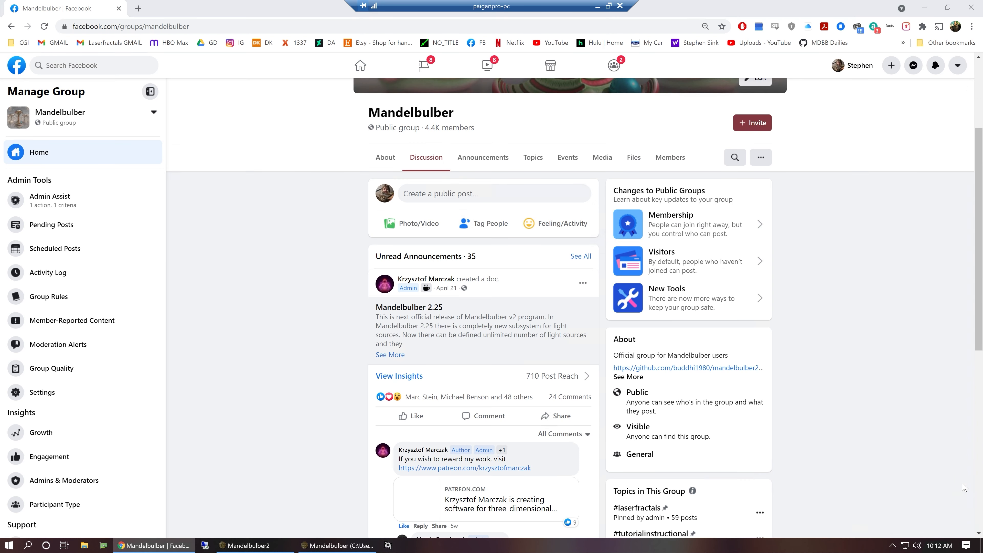
# Step: Look through the group's recent discussion posts, dismissing the new delivery notification
pyautogui.scroll(-5, 711, 337)
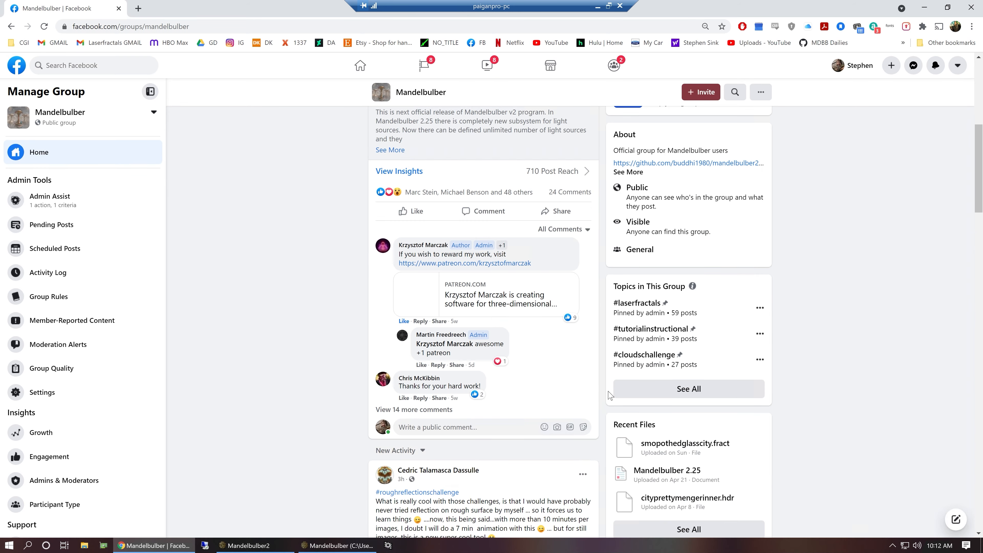
pyautogui.scroll(-8, 611, 407)
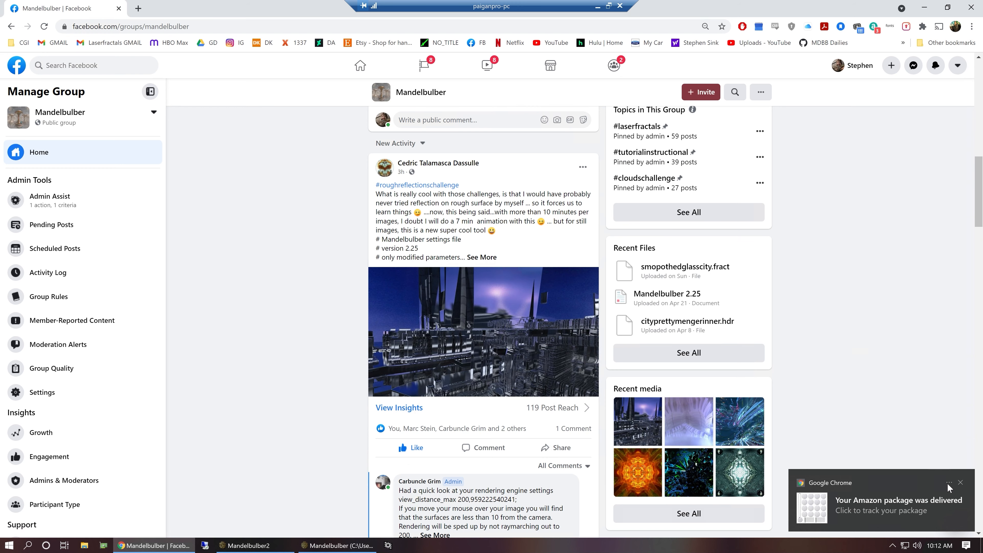
pyautogui.click(960, 483)
pyautogui.scroll(-3, 498, 433)
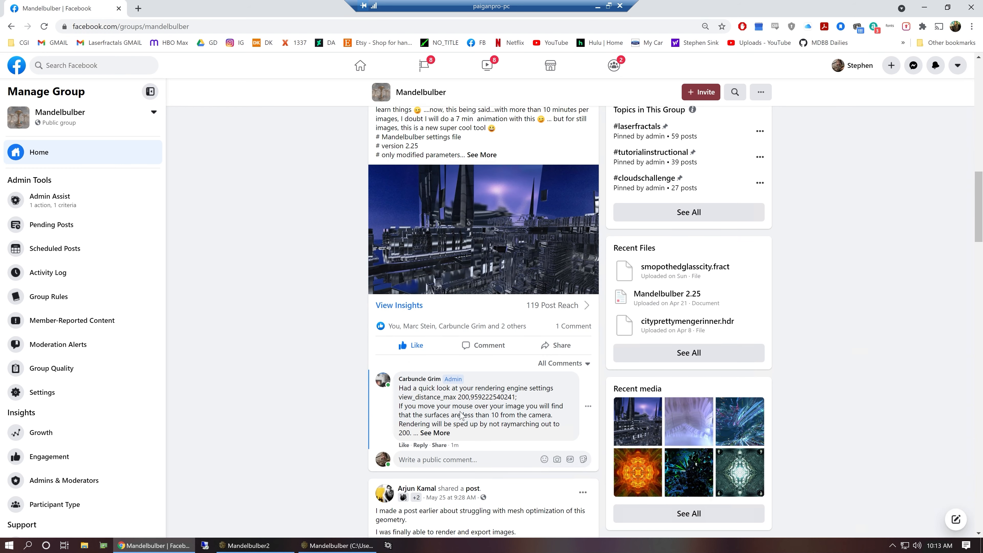
pyautogui.scroll(14, 460, 416)
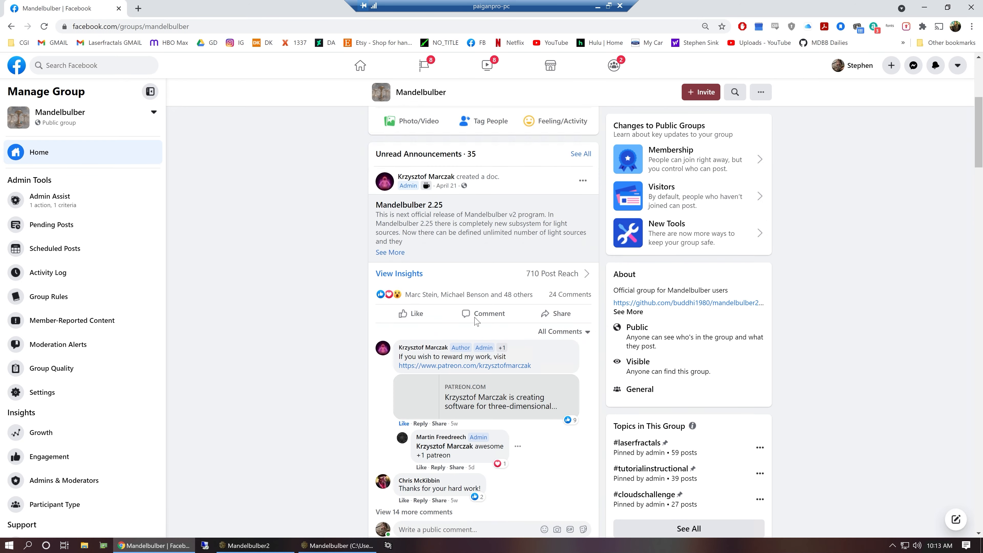
pyautogui.scroll(4, 477, 321)
# Step: Read the full #RoughReflectionsChallenge post in the group's announcements, closing the browser and the antivirus alert when done
pyautogui.click(483, 259)
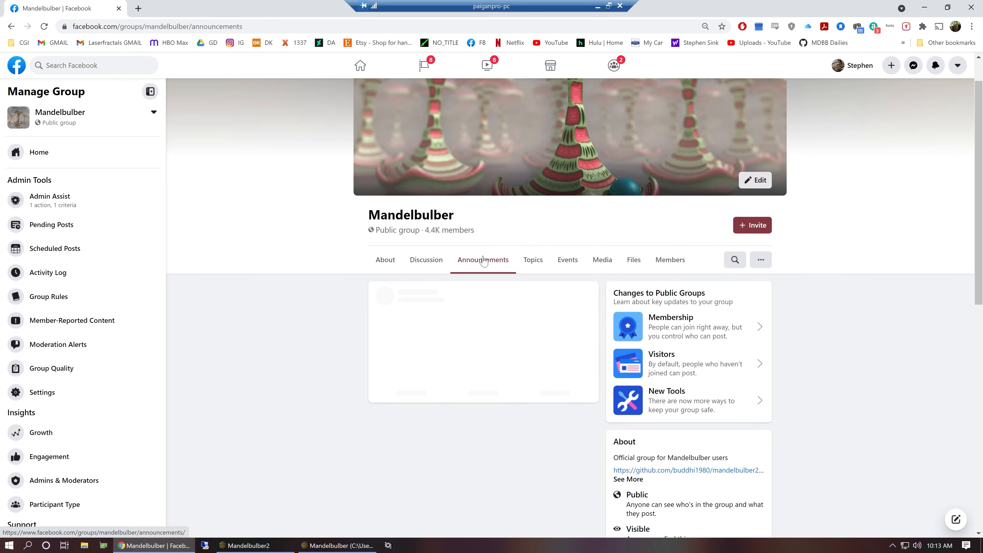
pyautogui.scroll(-4, 497, 371)
pyautogui.scroll(-5, 497, 371)
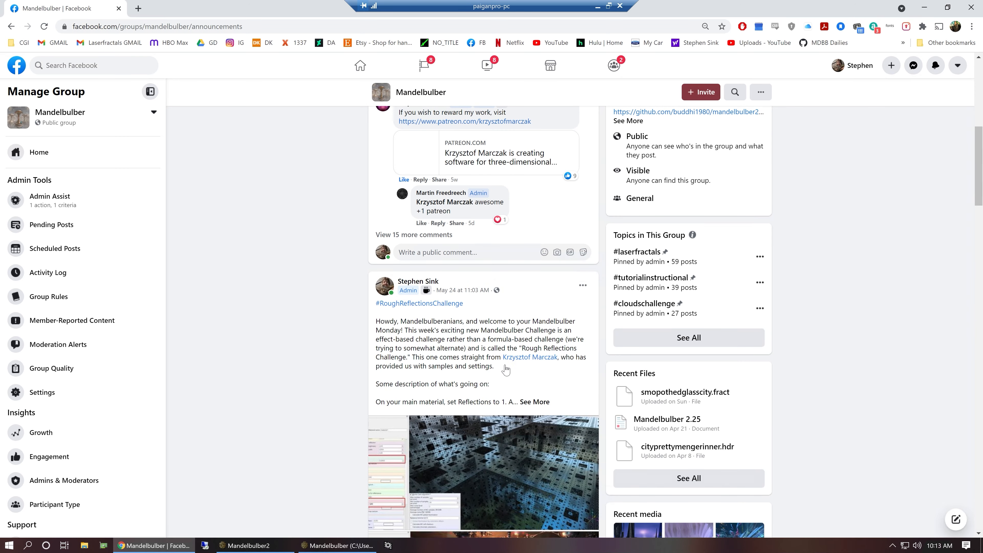
pyautogui.scroll(-4, 505, 370)
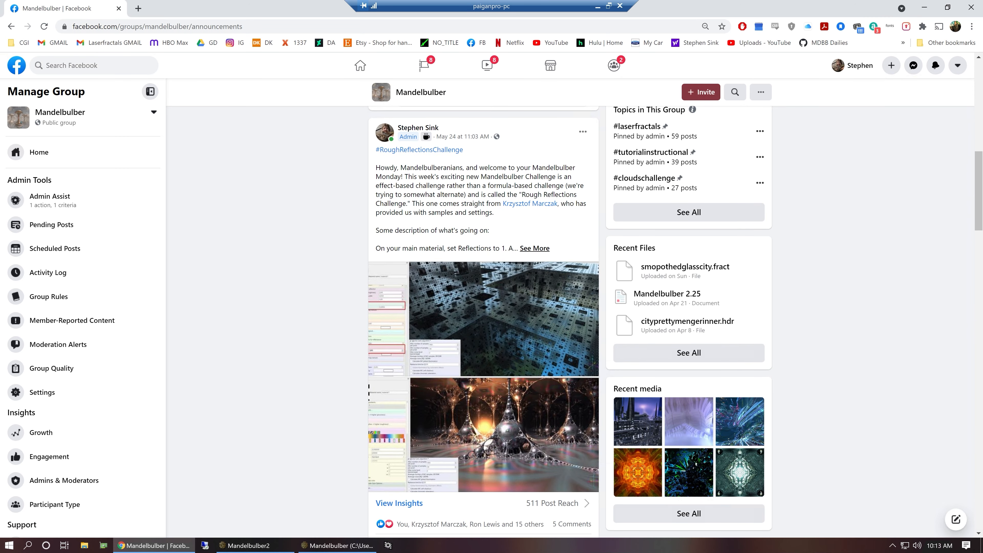
pyautogui.click(534, 249)
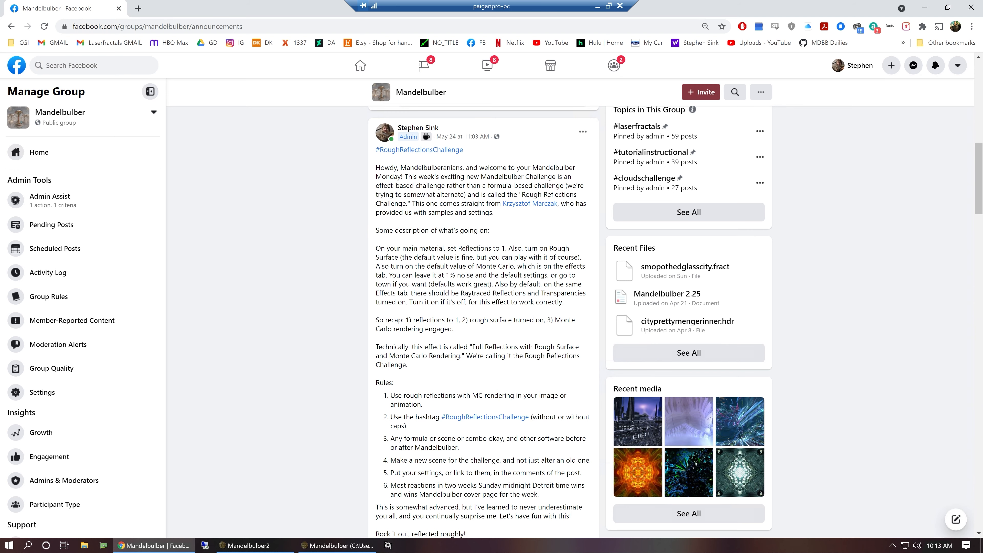
pyautogui.scroll(-3, 531, 323)
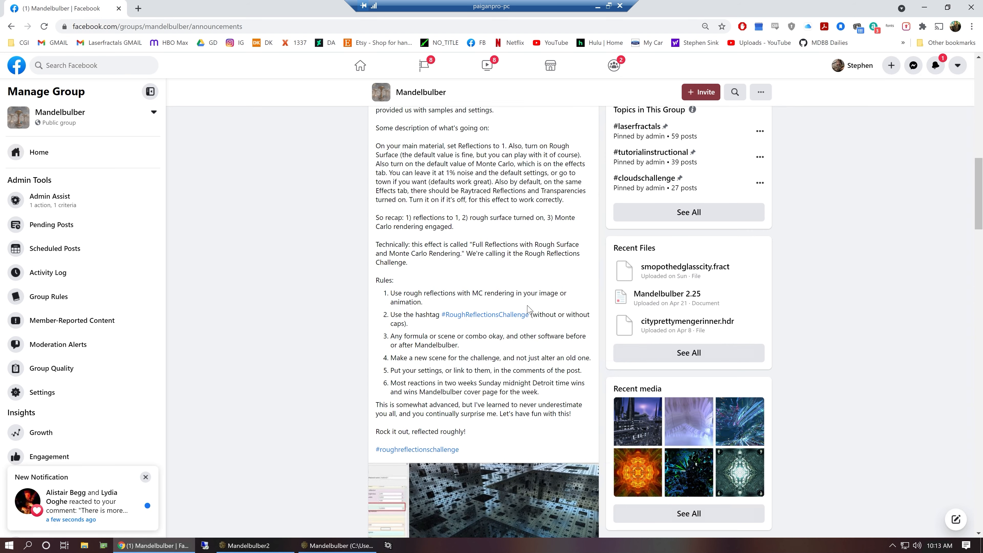
pyautogui.scroll(4, 519, 268)
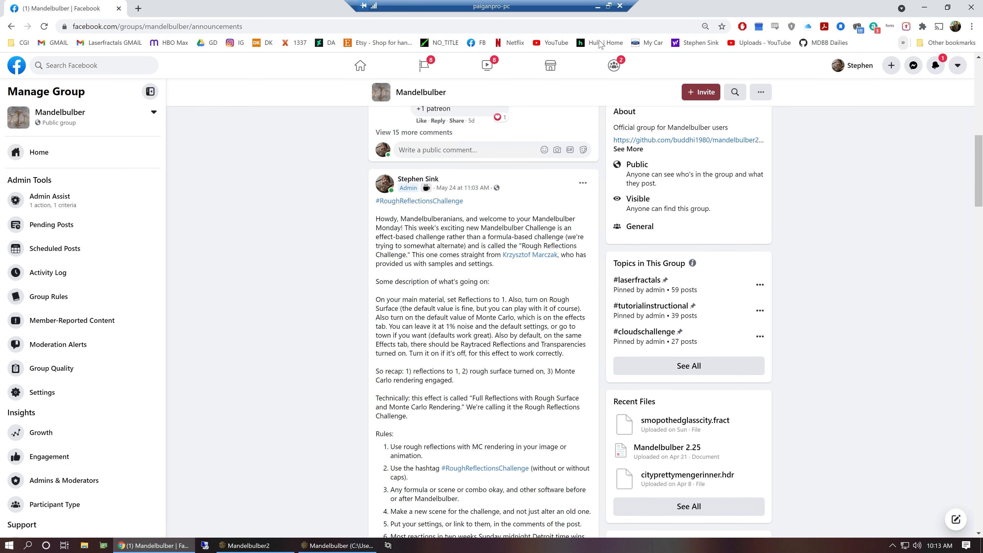
pyautogui.click(971, 7)
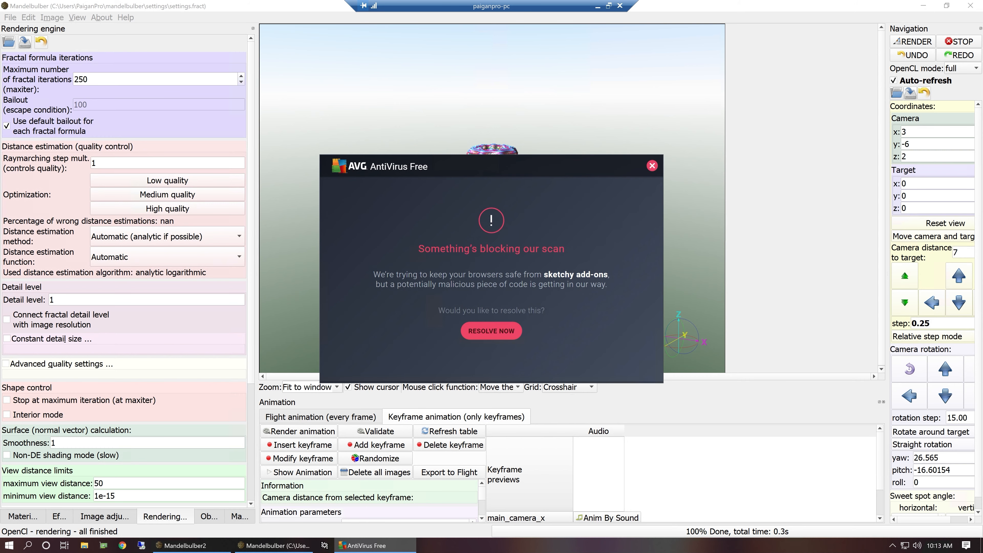
pyautogui.click(652, 166)
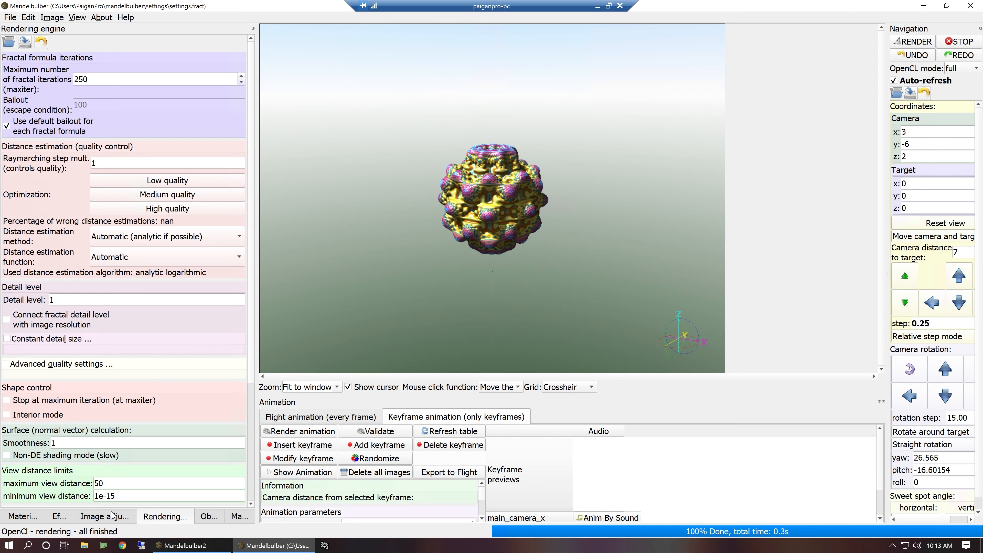
# Step: Change the first fractal formula from Mandelbulb to Pseudo Kleinian - Mod 5
pyautogui.click(204, 518)
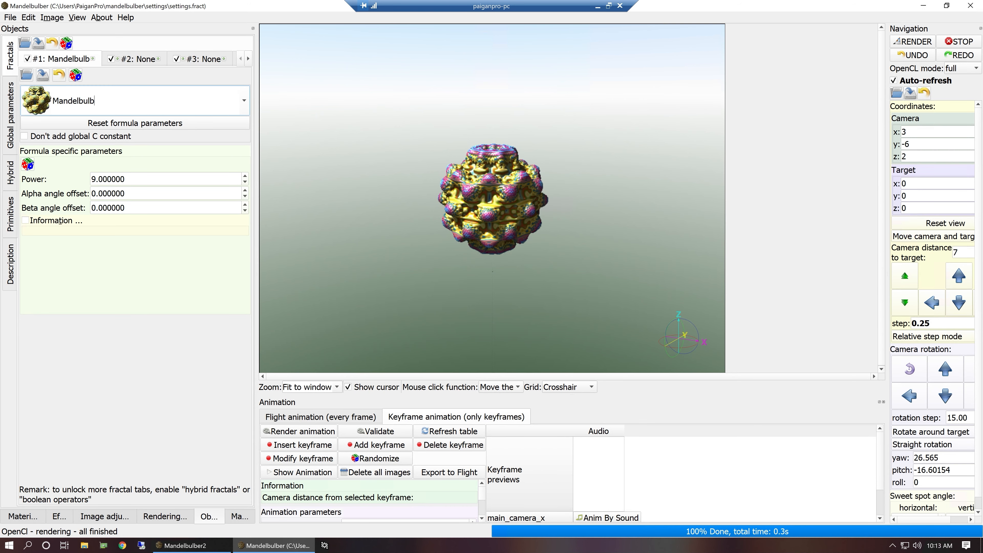
pyautogui.doubleClick(94, 101)
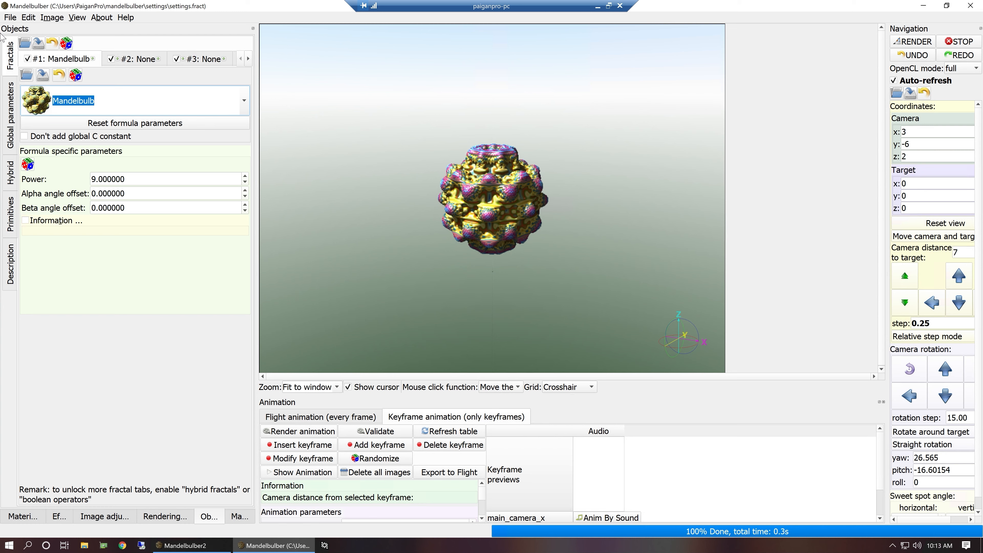
pyautogui.write('pseudo')
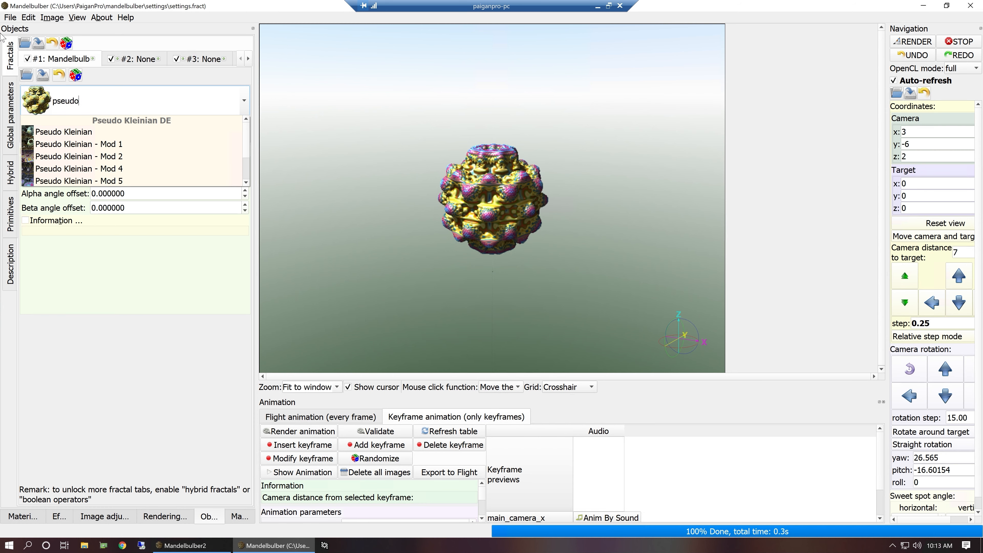
pyautogui.click(82, 185)
pyautogui.click(82, 181)
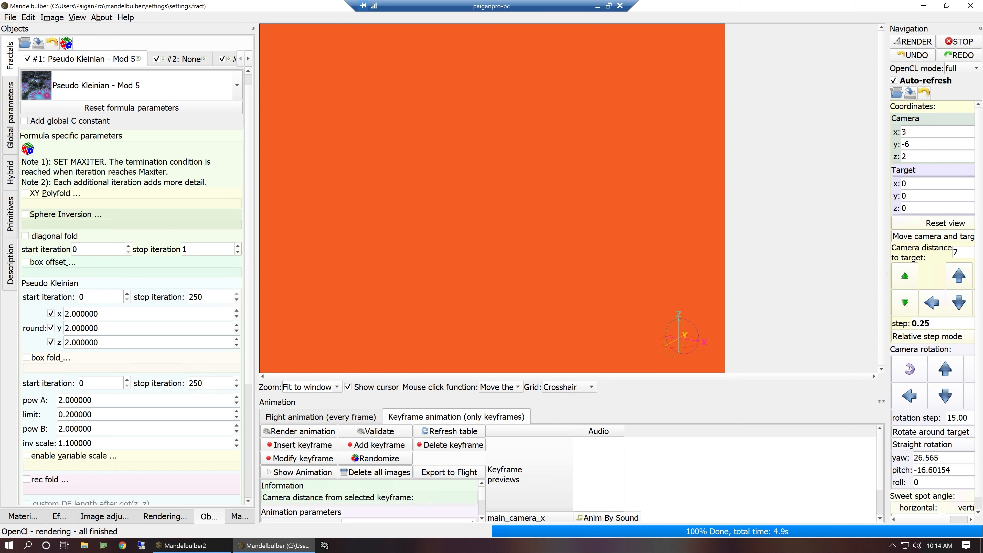
# Step: Reset the camera view and add a keyframe of it to the keyframe animation
pyautogui.click(941, 224)
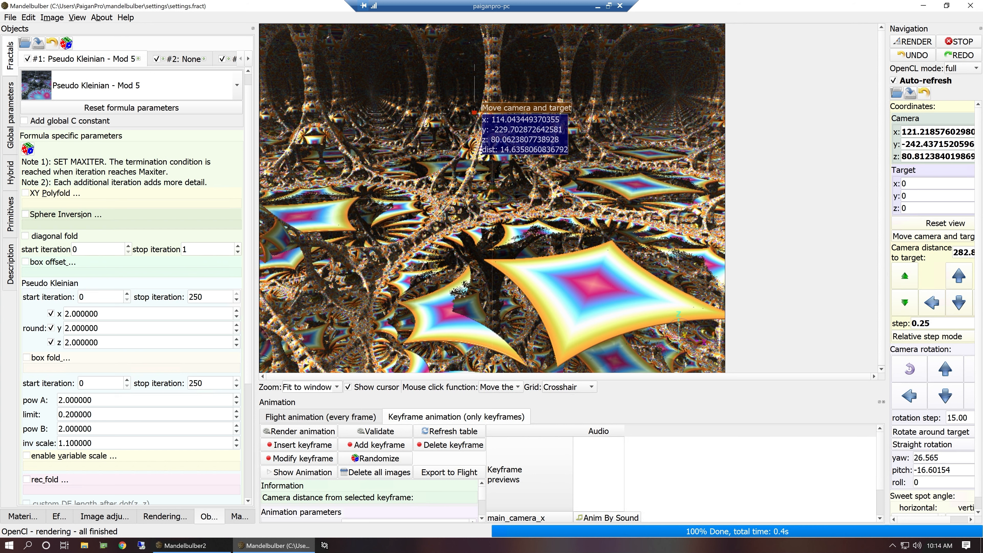
pyautogui.click(363, 449)
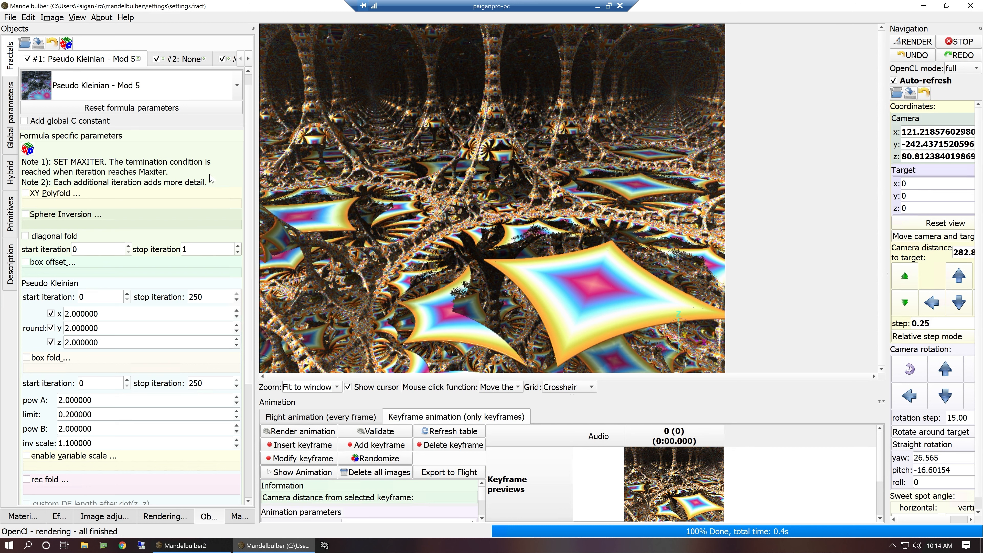
# Step: Look over the Pseudo Kleinian - Mod 5 parameters and widen the objects panel
pyautogui.scroll(-2, 249, 188)
pyautogui.scroll(1, 248, 179)
pyautogui.scroll(1, 248, 177)
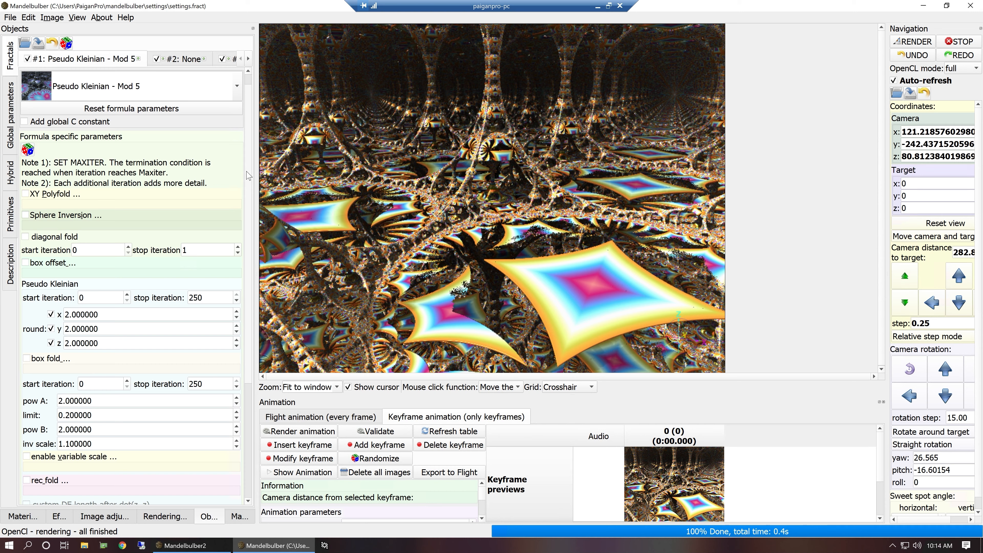
pyautogui.scroll(-8, 248, 175)
pyautogui.scroll(2, 246, 254)
pyautogui.scroll(-2, 248, 250)
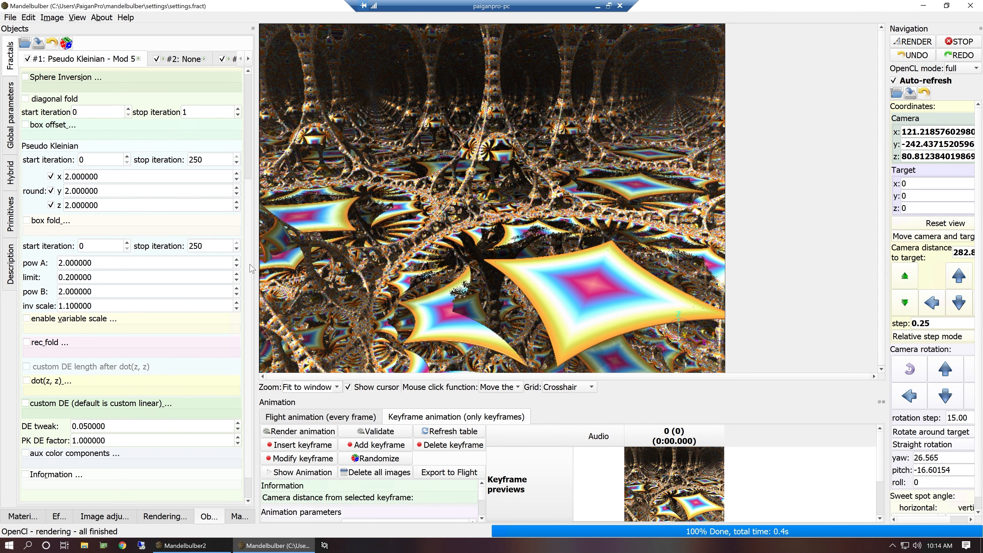
pyautogui.scroll(8, 251, 268)
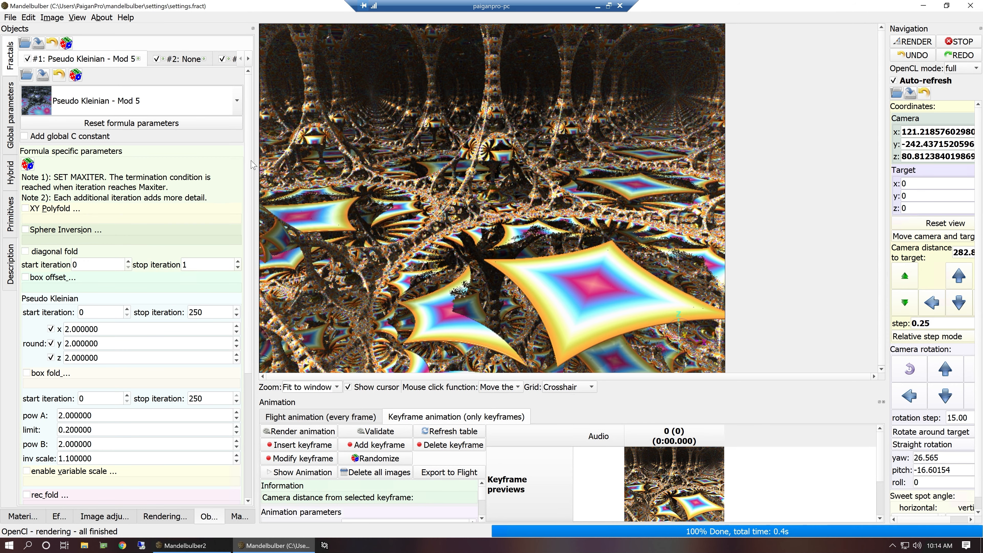
pyautogui.moveTo(256, 167); pyautogui.dragTo(342, 187)
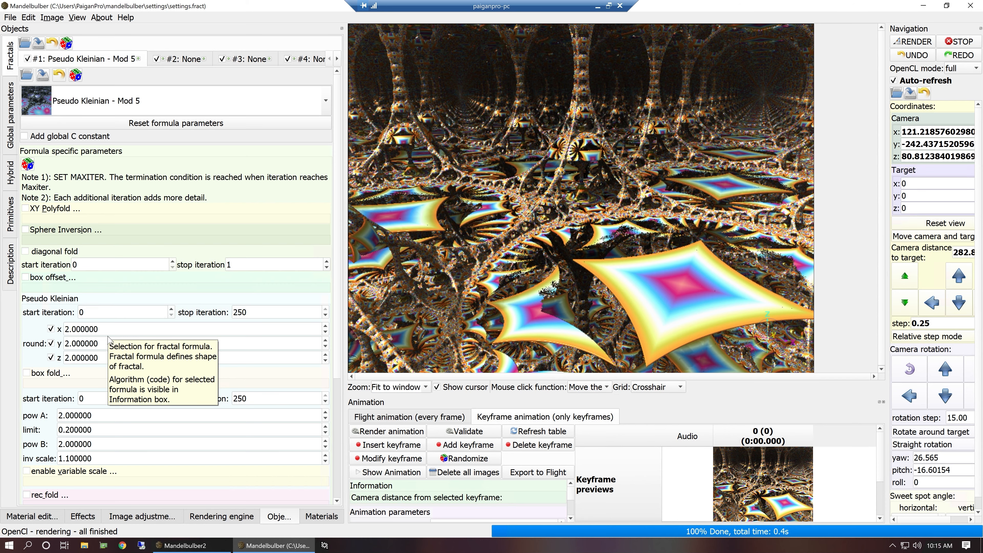
# Step: Try a Pseudo Kleinian round y value of 1.8, reset it to default, and try halving and doubling it
pyautogui.scroll(-2, 106, 343)
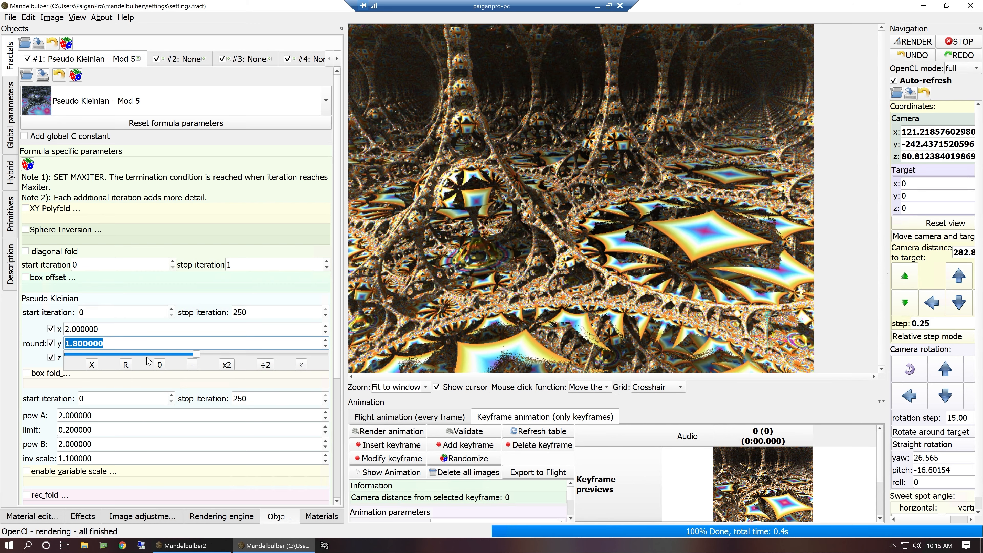
pyautogui.click(125, 364)
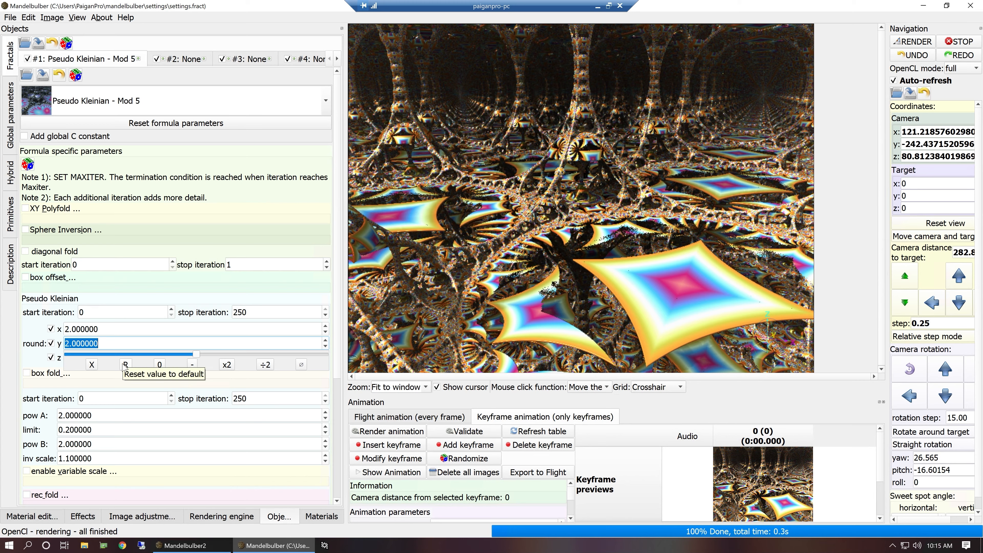
pyautogui.click(267, 365)
pyautogui.click(227, 365)
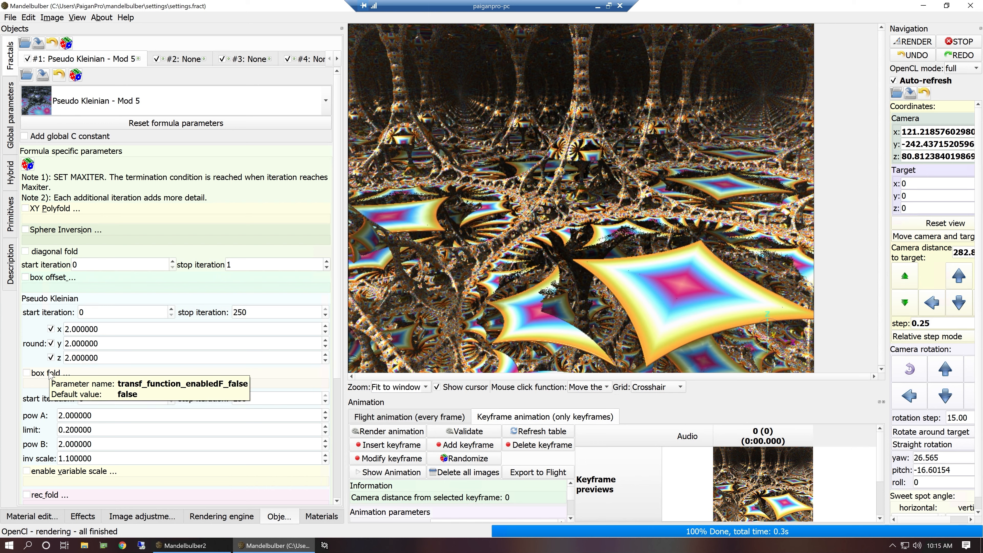
# Step: Look over the remaining Pseudo Kleinian - Mod 5 parameters down to the information section
pyautogui.scroll(-3, 337, 387)
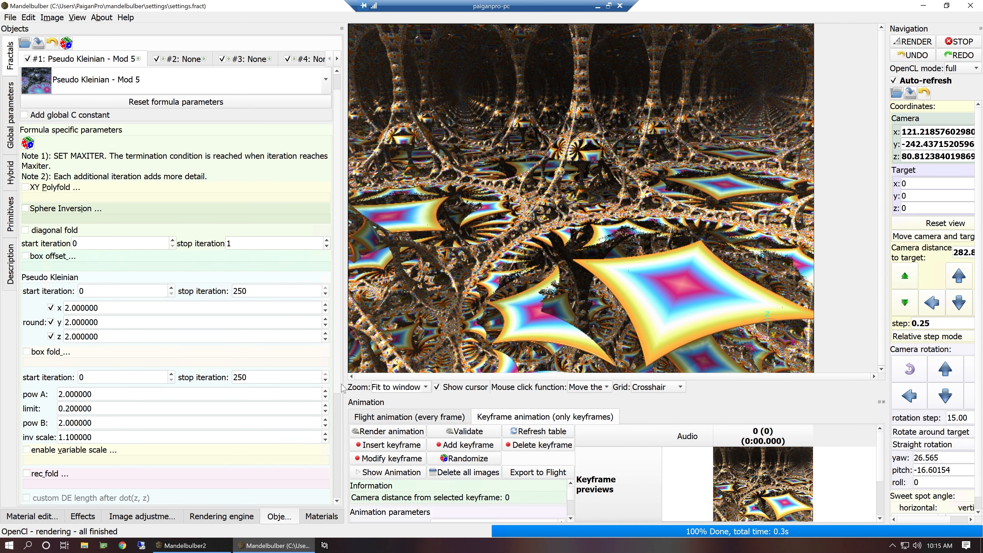
pyautogui.scroll(-6, 341, 424)
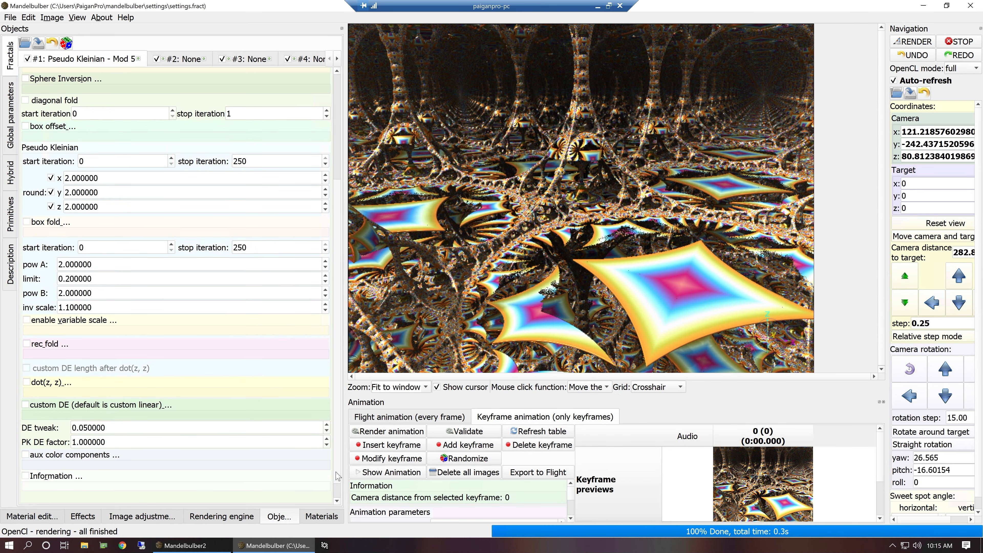
# Step: Try switching the variable scale and rec_fold options of the Pseudo Kleinian - Mod 5 formula on and off
pyautogui.scroll(-1, 327, 479)
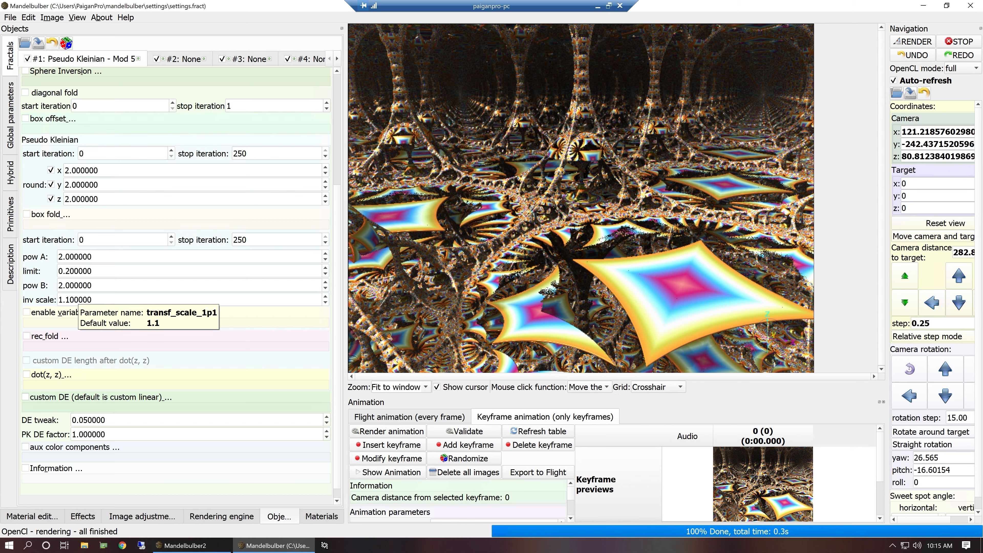
pyautogui.click(77, 315)
pyautogui.click(76, 316)
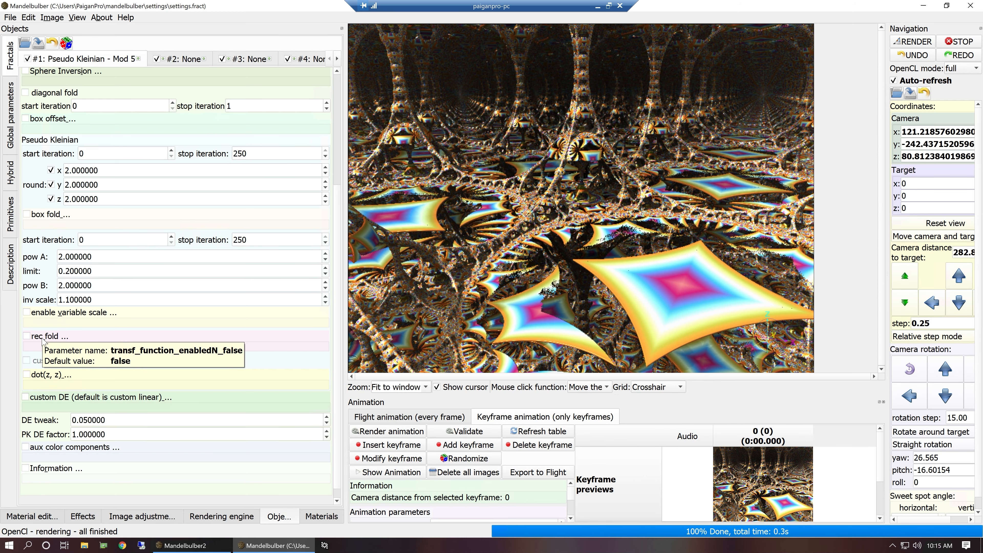
pyautogui.click(42, 338)
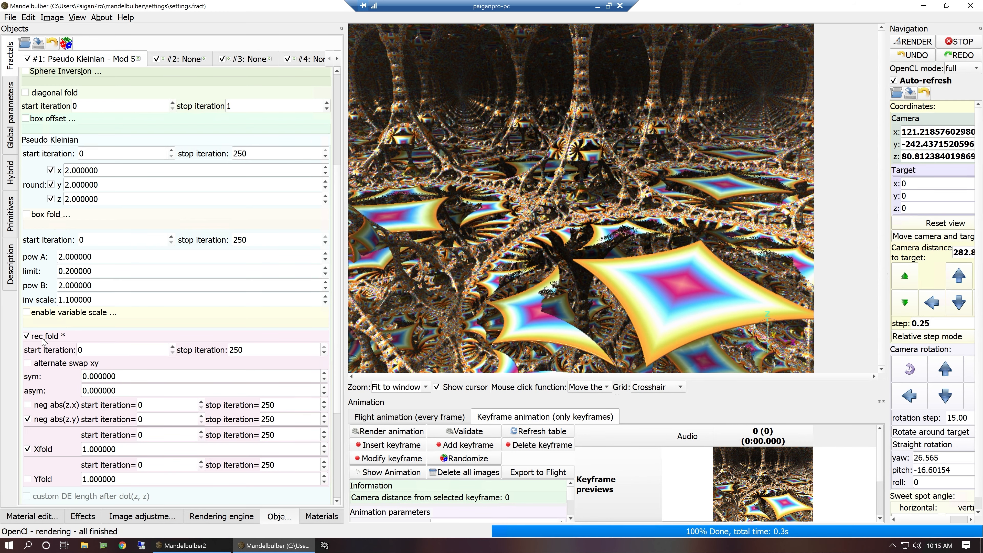
pyautogui.click(42, 338)
pyautogui.click(44, 340)
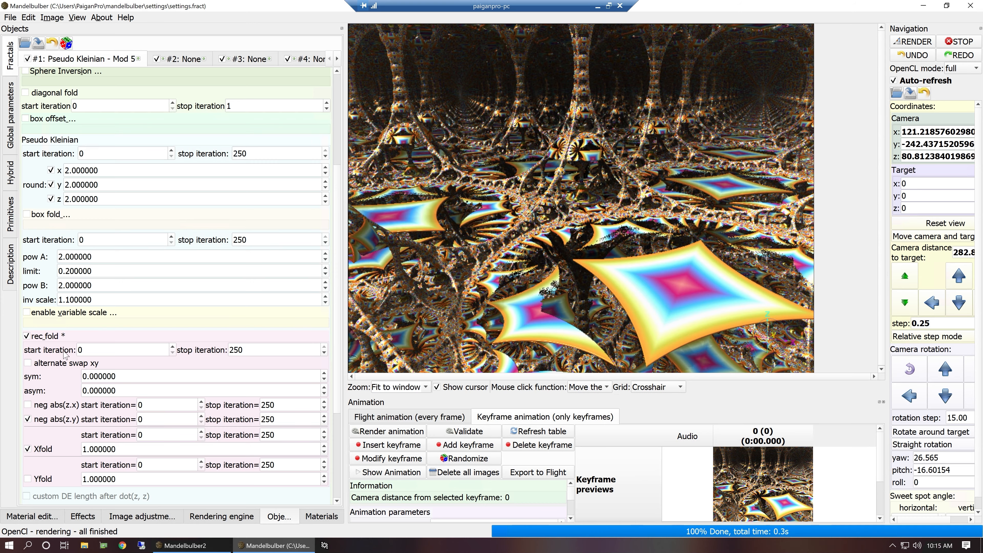
pyautogui.click(35, 340)
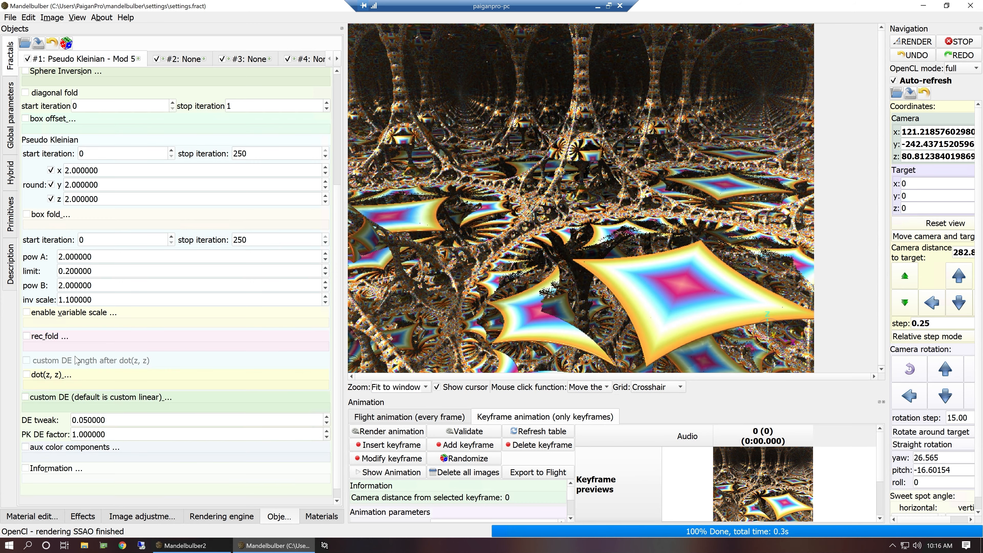
# Step: Enable rec_fold to look over its sym, asym, neg abs and fold settings, and disable it again
pyautogui.click(46, 339)
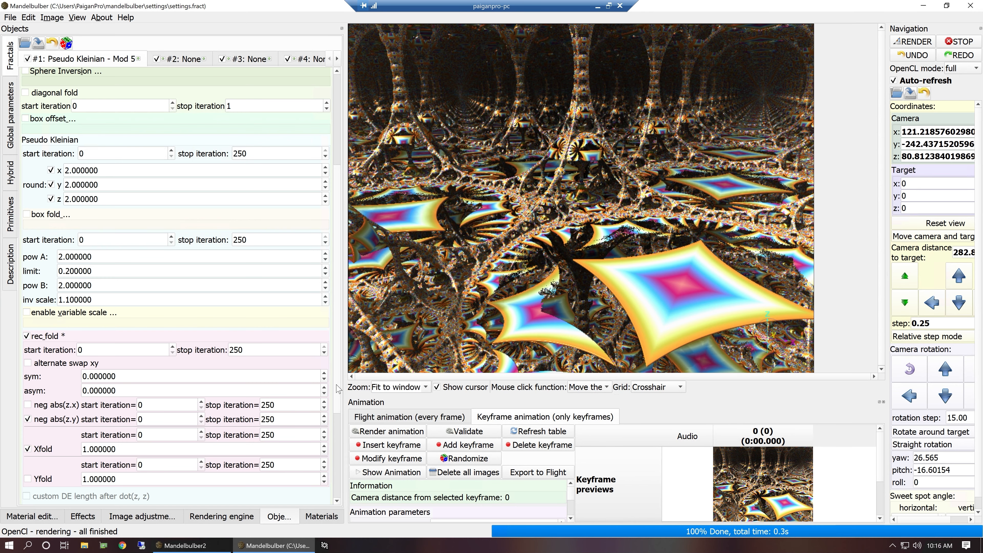
pyautogui.scroll(-5, 332, 422)
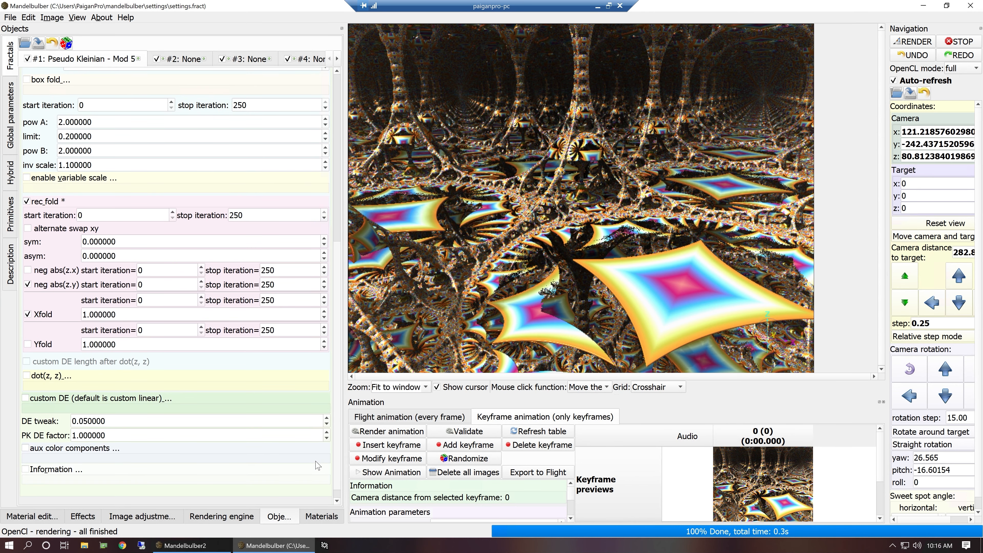
pyautogui.moveTo(317, 460); pyautogui.dragTo(318, 459)
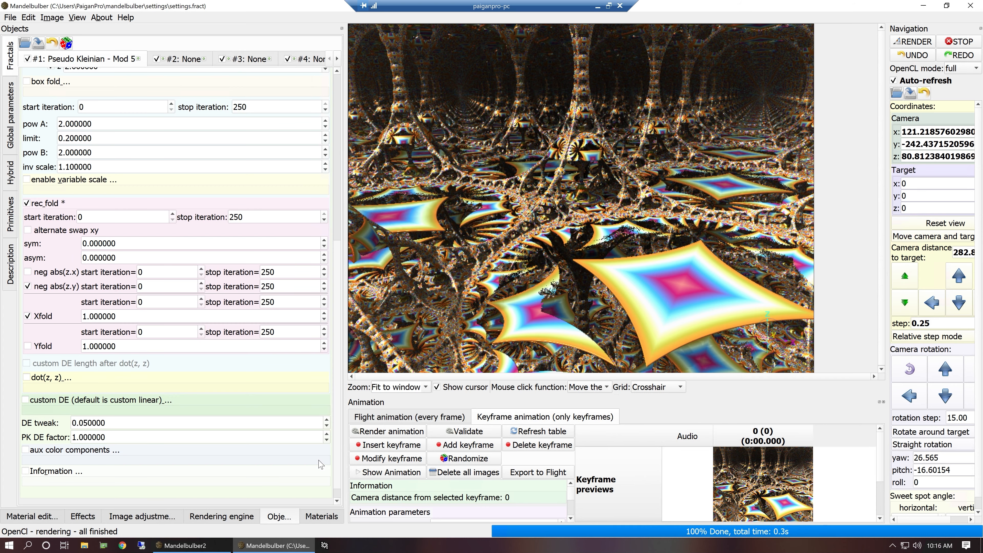
pyautogui.scroll(5, 321, 464)
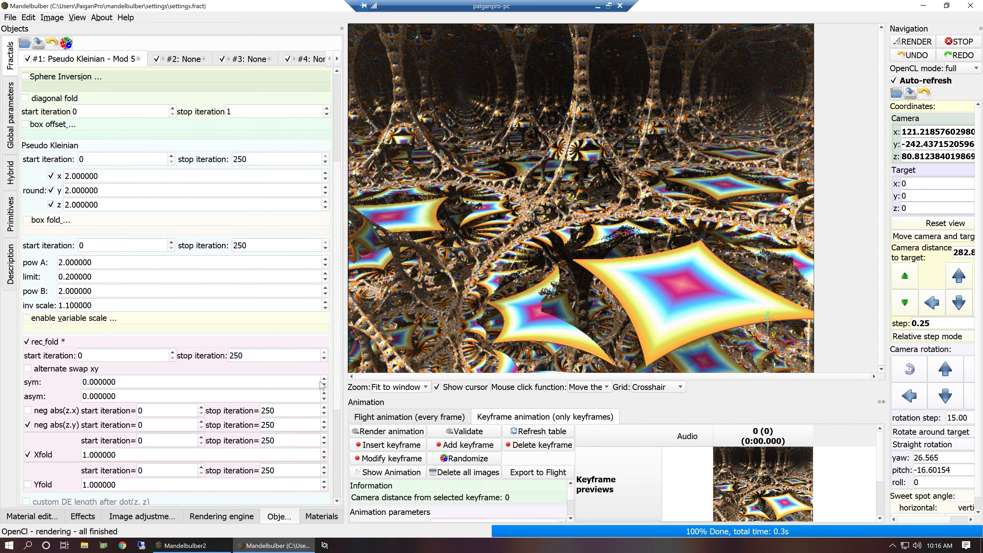
pyautogui.click(27, 341)
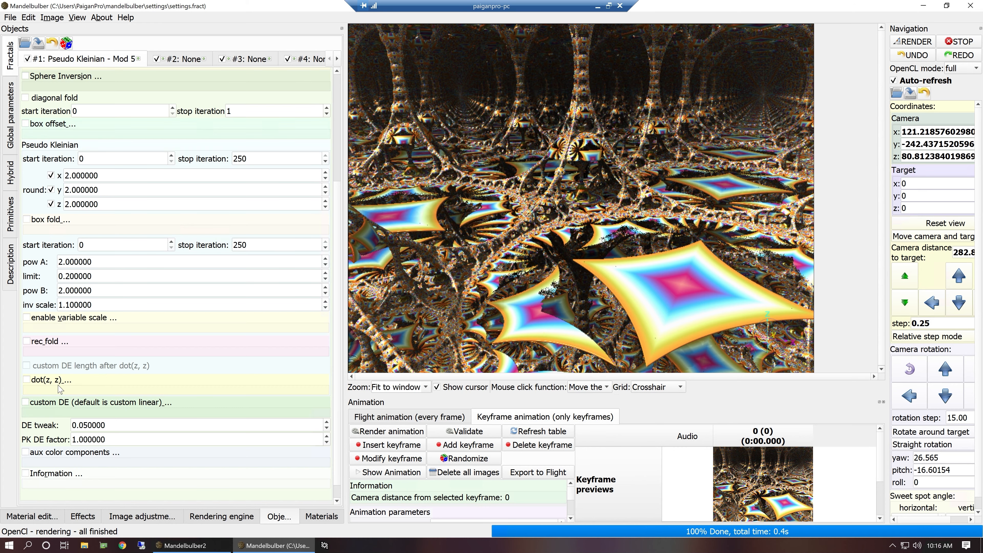
# Step: Try the dot(z, z) and custom DE options in turn, disabling each one again
pyautogui.click(26, 380)
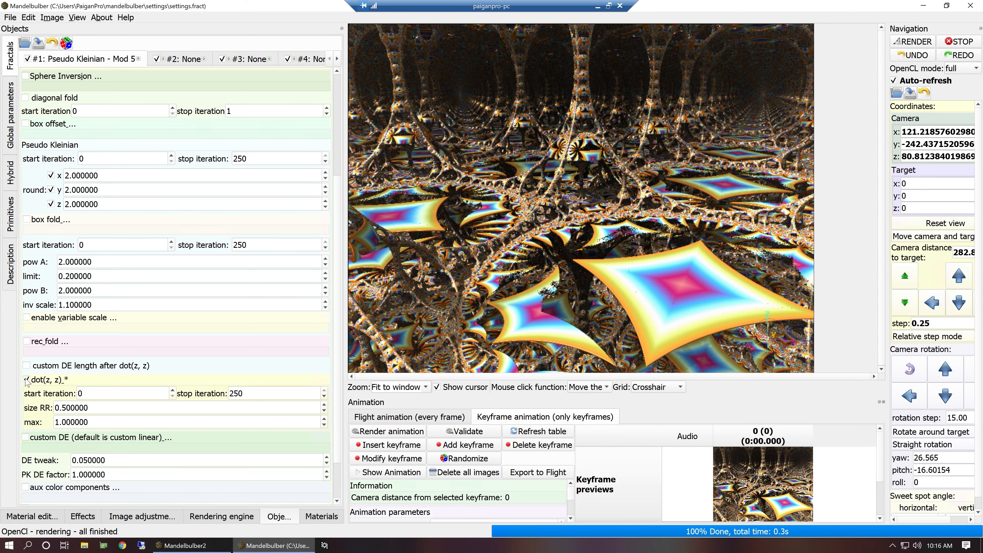
pyautogui.click(27, 380)
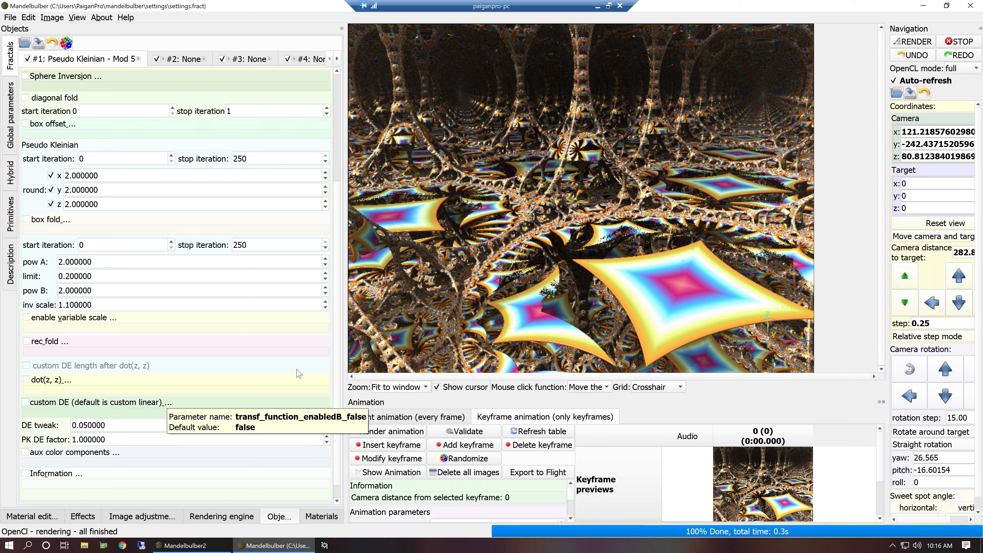
pyautogui.click(44, 408)
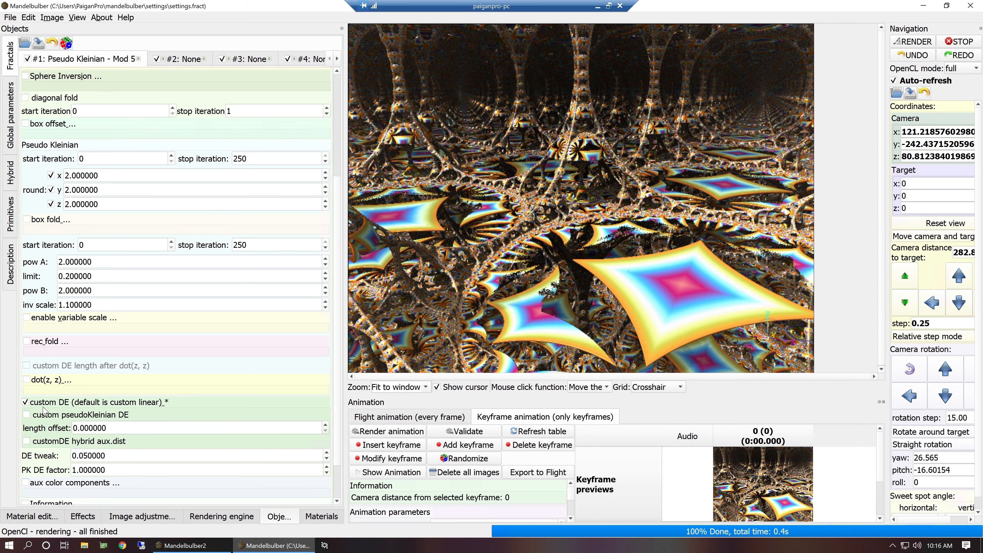
pyautogui.click(45, 409)
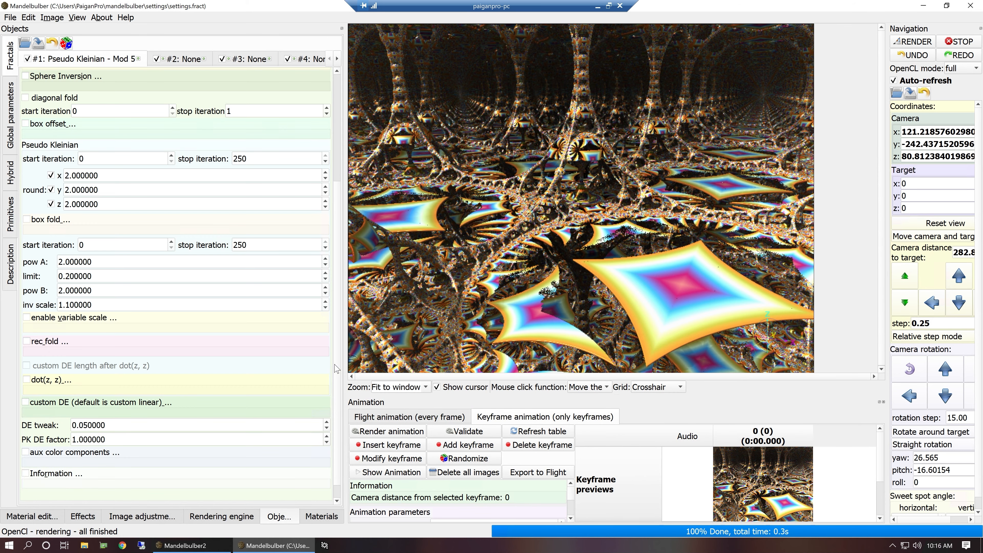
pyautogui.scroll(-1, 342, 395)
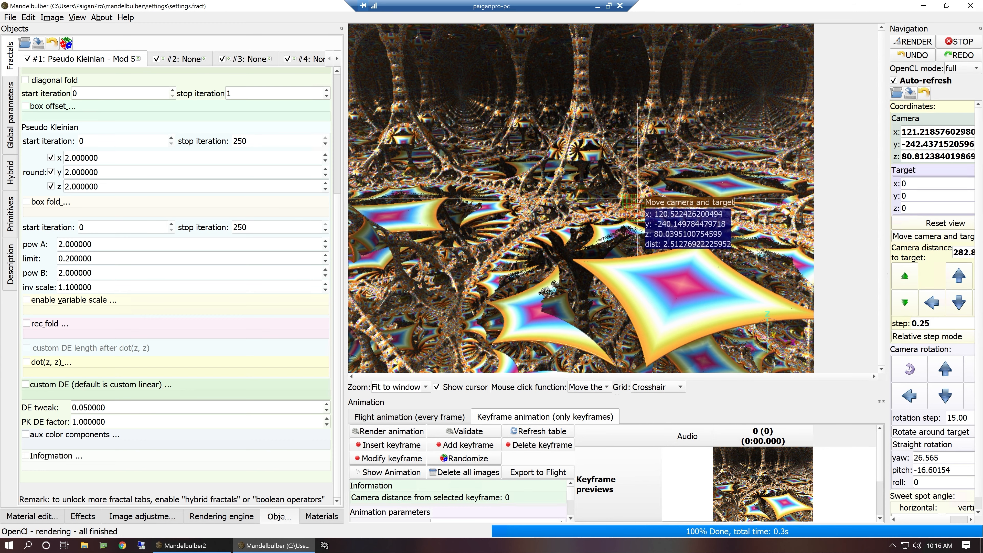
# Step: Move the camera toward the patterned dome in the middle and reduce the raymarching step multiplier to 0.125 by repeated halving
pyautogui.click(589, 146)
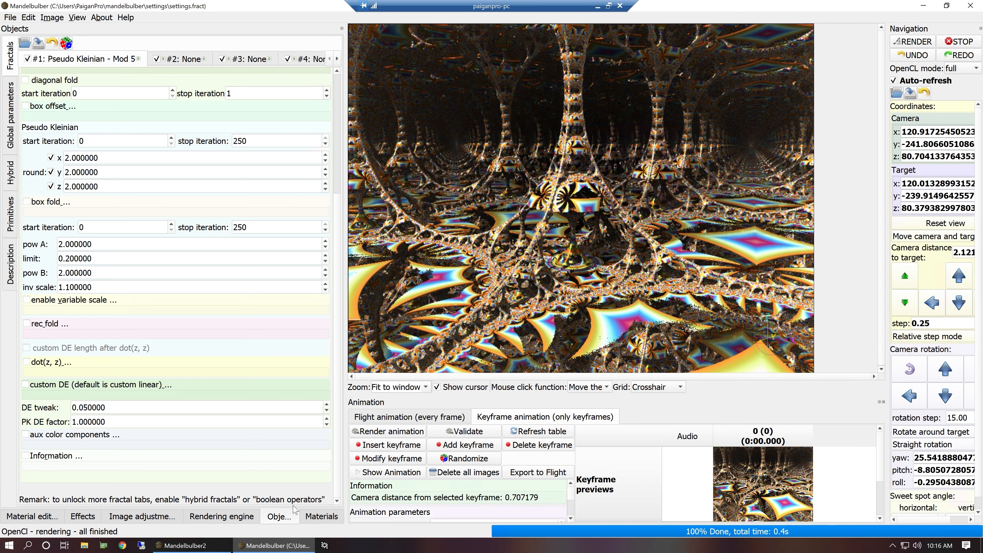
pyautogui.click(221, 516)
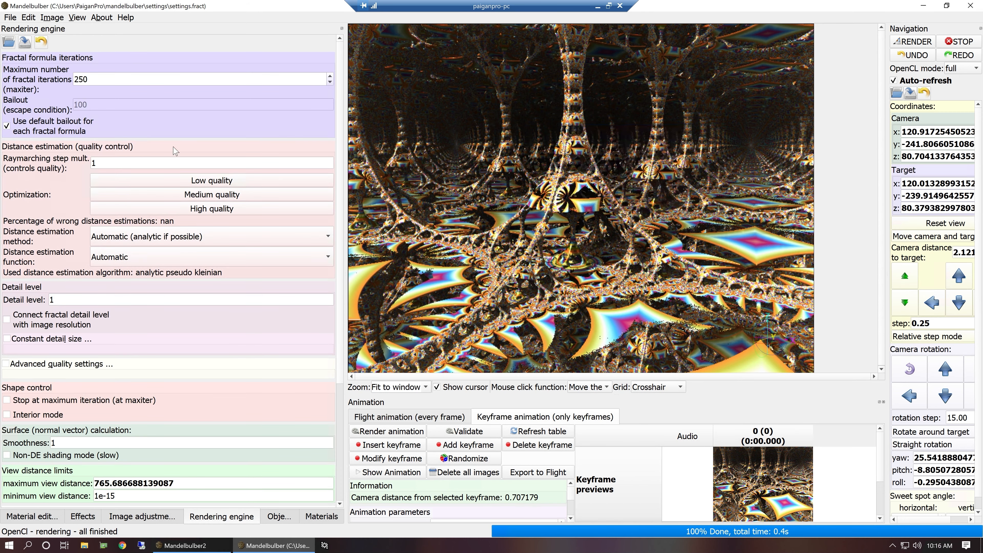
pyautogui.click(97, 163)
pyautogui.click(275, 185)
pyautogui.click(278, 186)
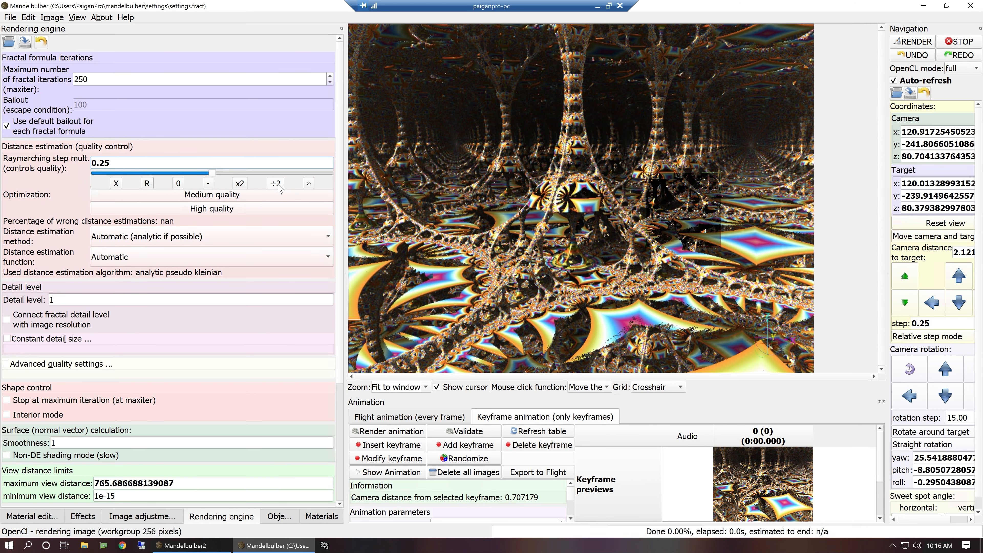
pyautogui.click(280, 187)
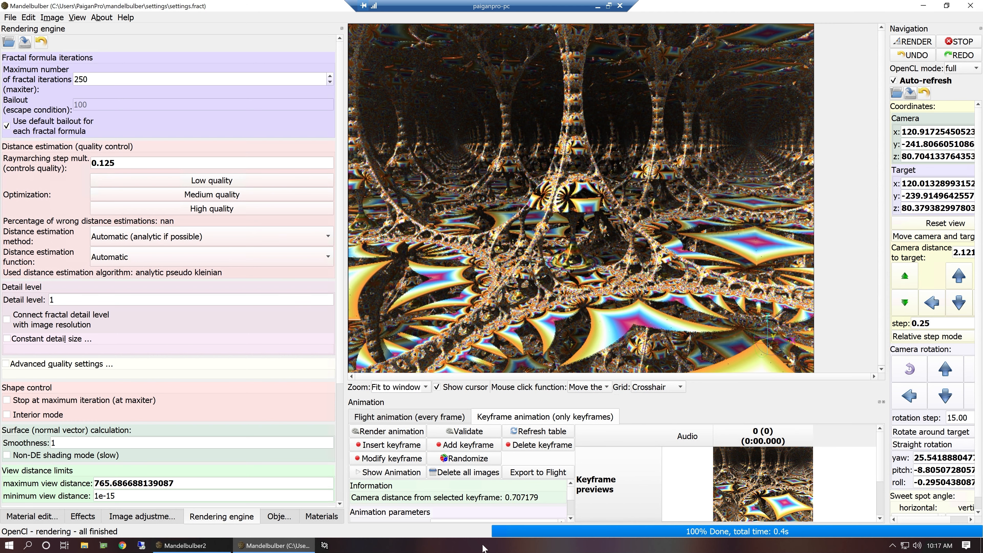
# Step: Add a keyframe of the current view, and move the camera closer to the striped dome and around it
pyautogui.click(473, 446)
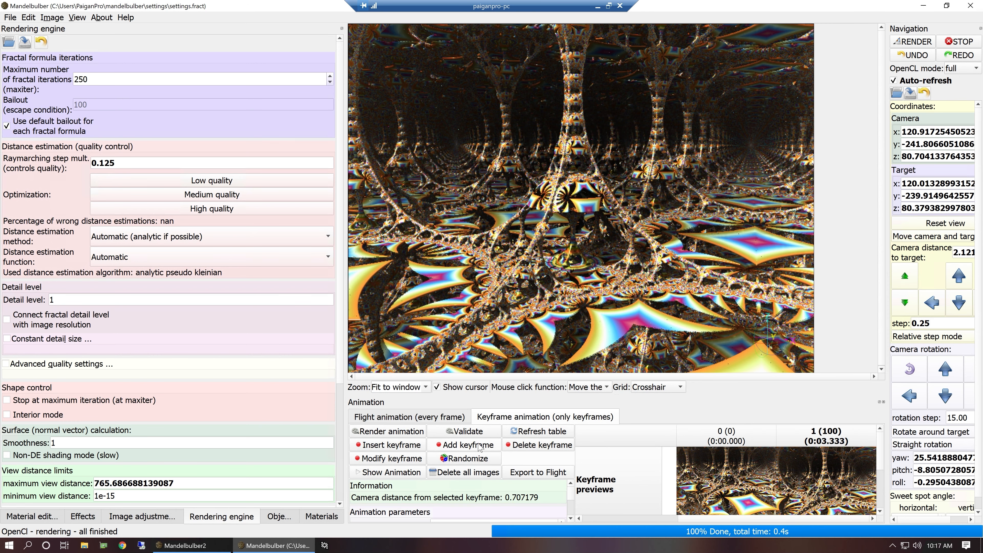
pyautogui.click(560, 186)
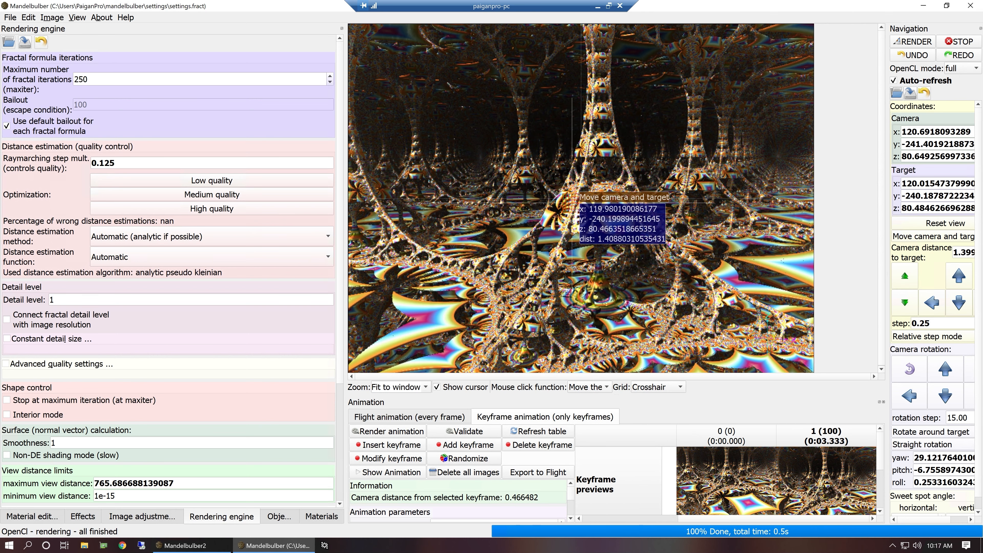
pyautogui.click(572, 202)
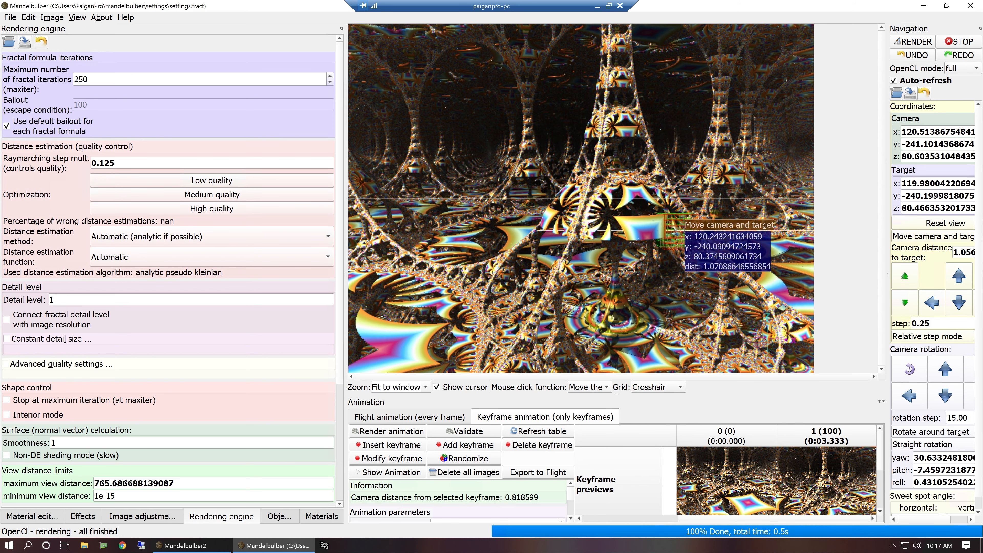
pyautogui.moveTo(648, 215); pyautogui.dragTo(674, 228, button='right')
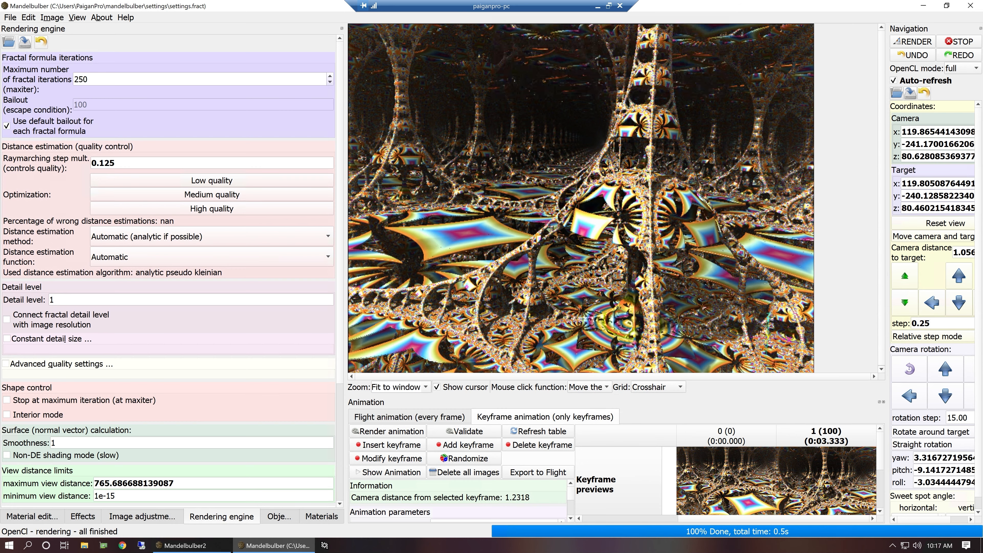
# Step: Apply the 3840x2160 preset, scale the image down to 956x538 at 16:9, and connect the fractal detail level with image resolution
pyautogui.click(153, 517)
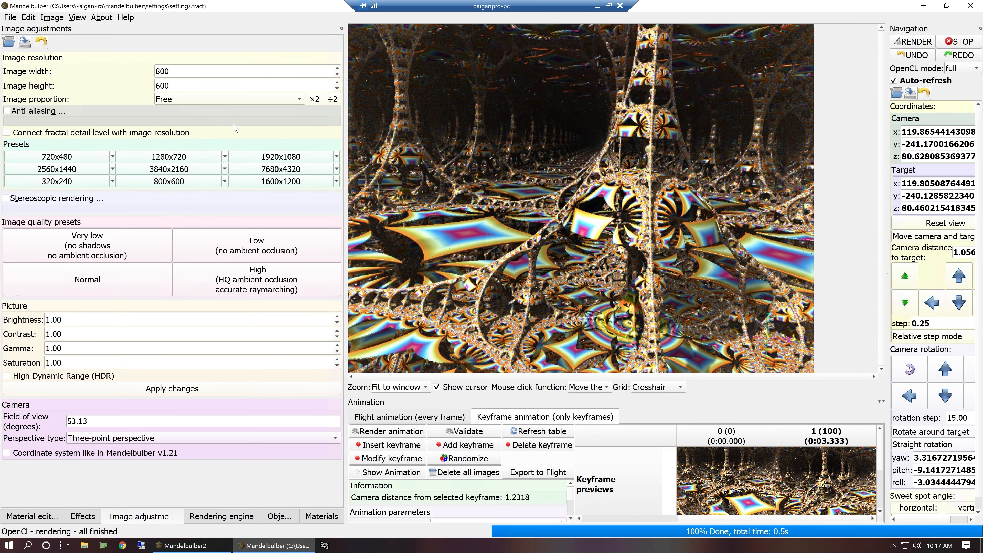
pyautogui.click(184, 169)
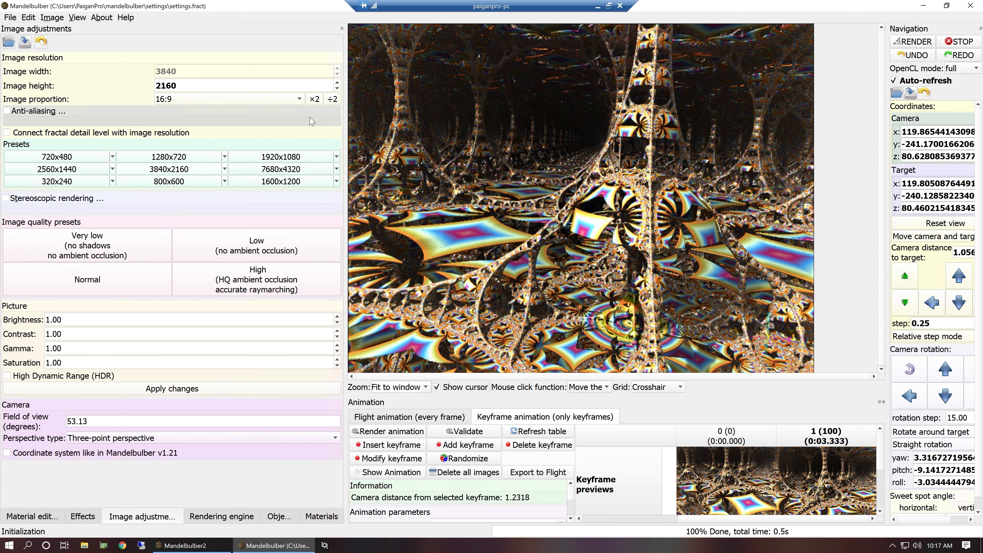
pyautogui.click(271, 85)
pyautogui.click(232, 86)
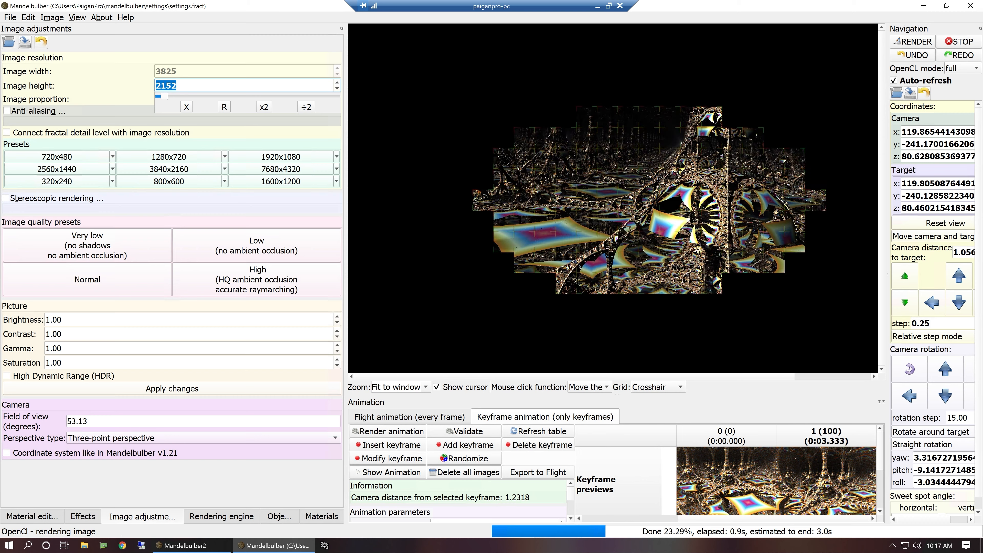
pyautogui.click(213, 124)
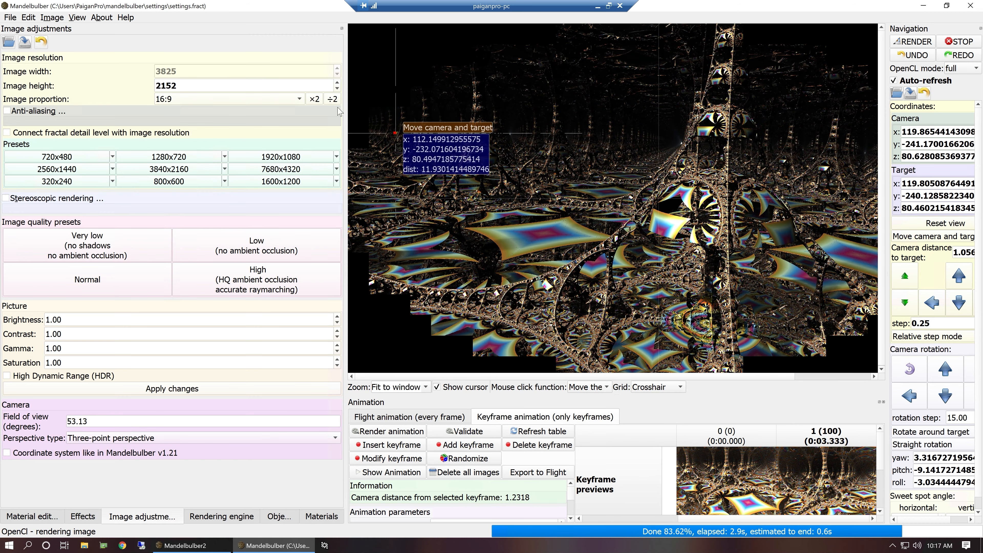
pyautogui.click(321, 86)
pyautogui.click(311, 110)
pyautogui.click(311, 110)
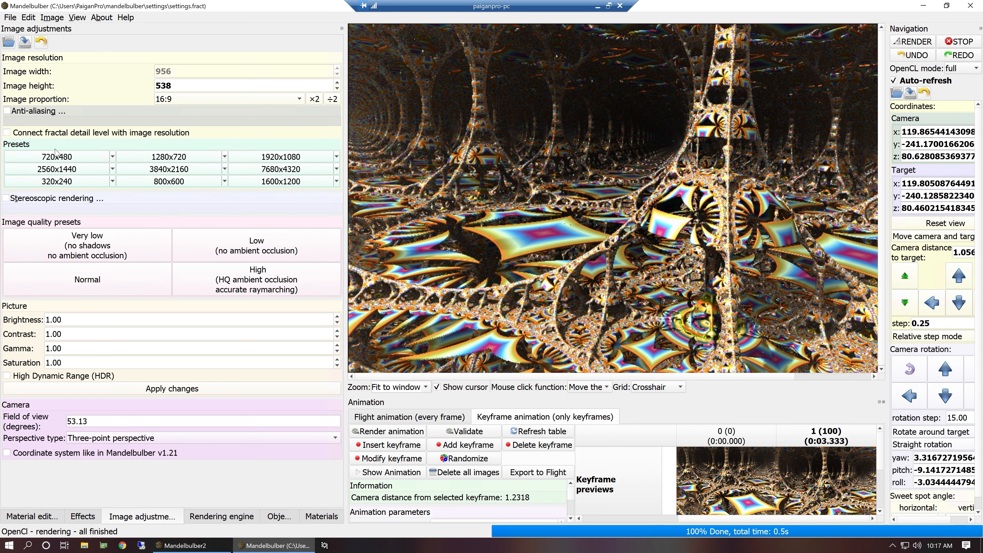
pyautogui.click(99, 131)
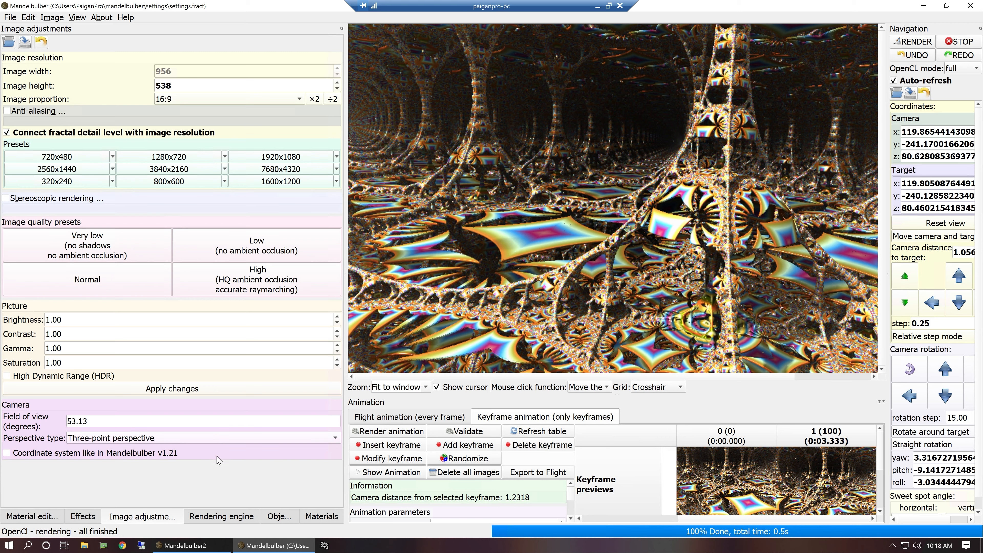
# Step: Reset the rendering engine's maximum view distance to its default of 50
pyautogui.click(214, 517)
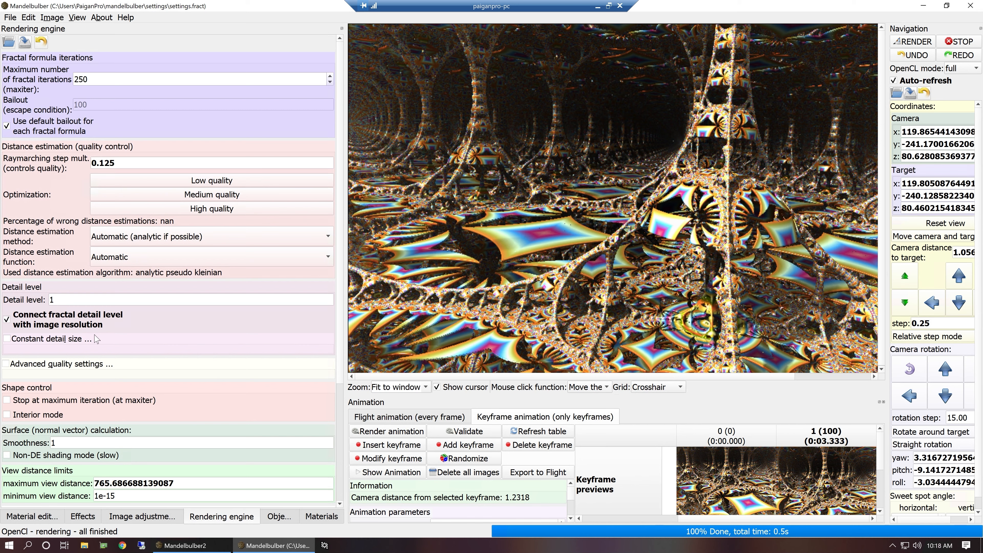
pyautogui.click(158, 483)
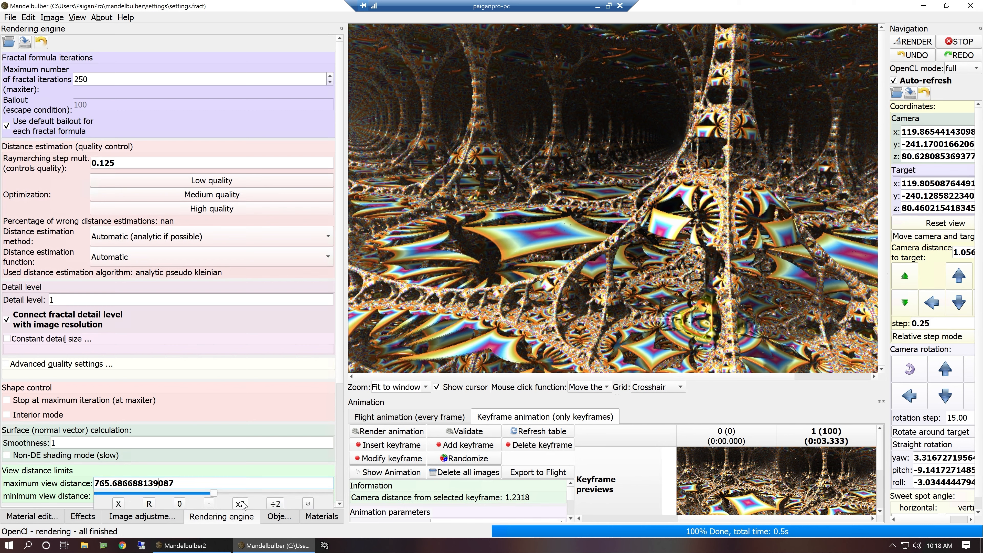
pyautogui.click(148, 503)
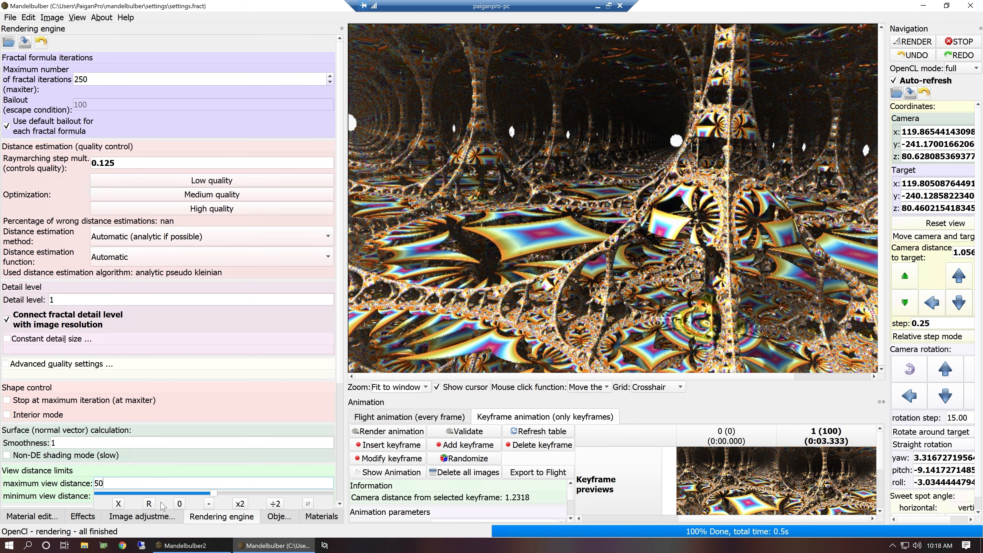
# Step: Try a maximum view distance of 1600 by repeated doubling, and reset it to the default of 50
pyautogui.click(240, 503)
pyautogui.click(240, 504)
pyautogui.click(239, 504)
pyautogui.click(238, 504)
pyautogui.click(239, 504)
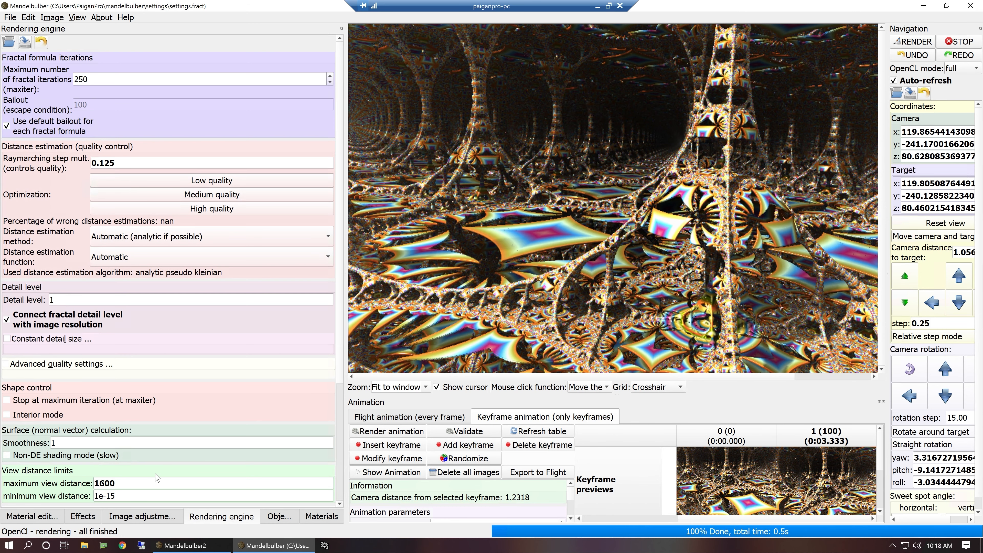
pyautogui.click(124, 483)
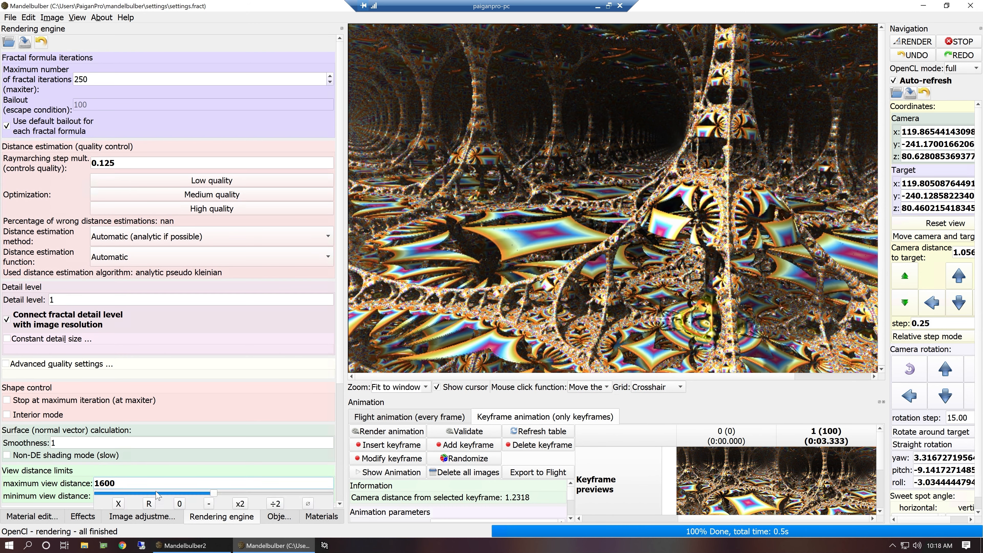
pyautogui.click(150, 503)
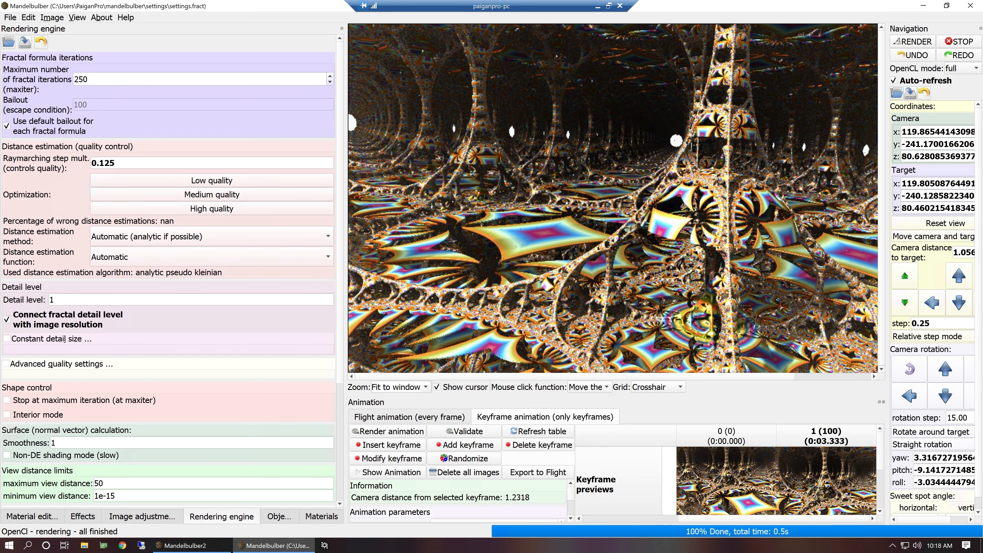
# Step: Double the maximum view distance to 100 and turn the camera toward the tall column above the striped dome
pyautogui.click(193, 484)
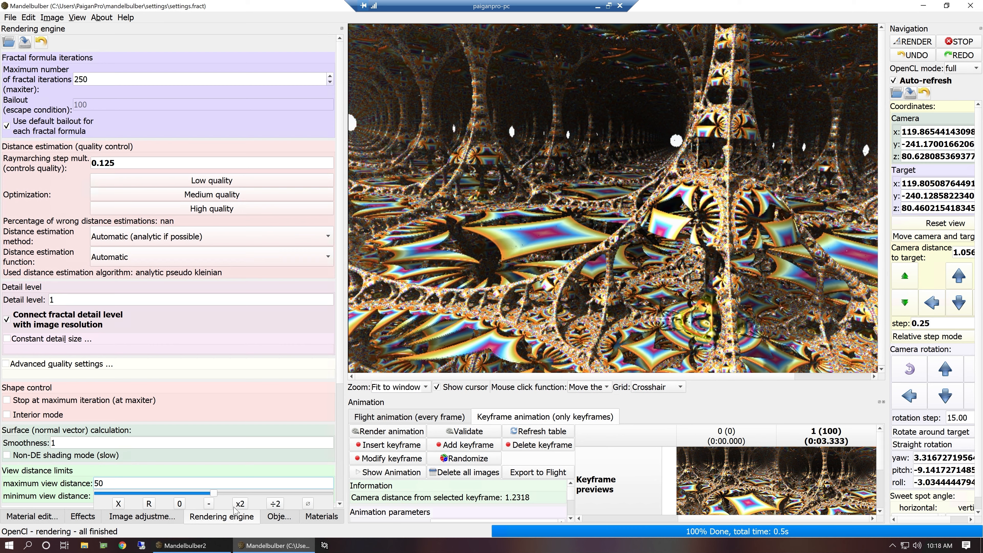
pyautogui.click(247, 506)
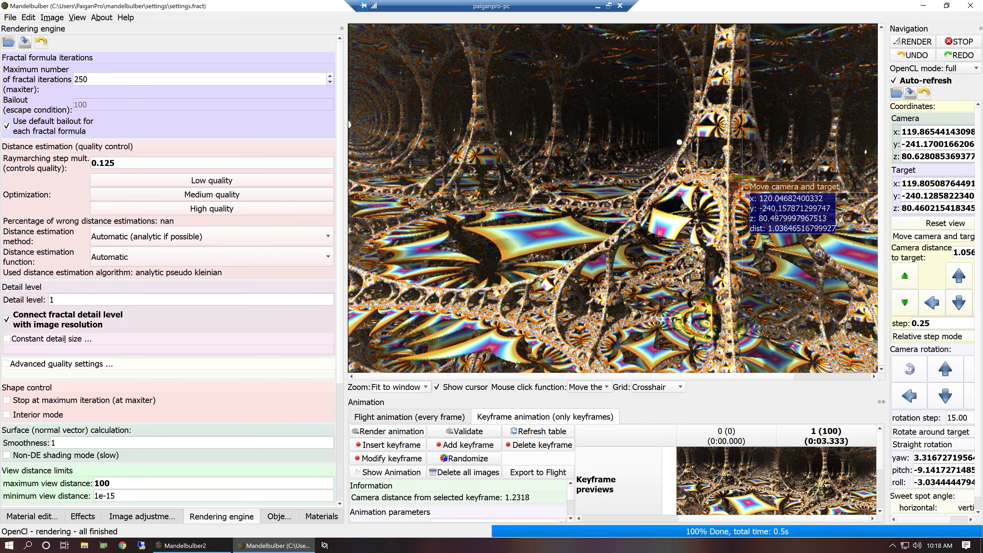
pyautogui.click(716, 182)
pyautogui.moveTo(716, 182); pyautogui.dragTo(586, 189)
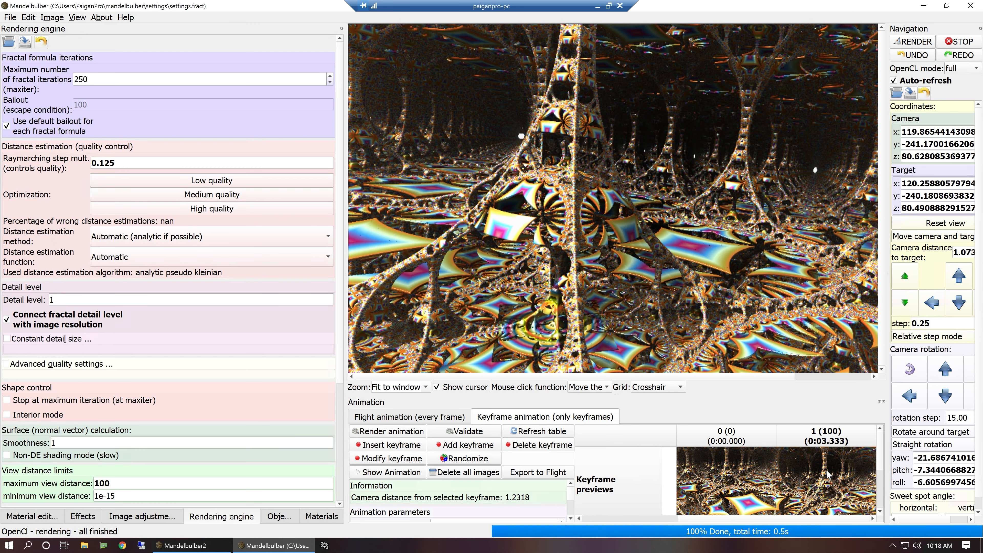
# Step: Load the view of keyframe 1 and undo back to the previous camera view
pyautogui.doubleClick(825, 475)
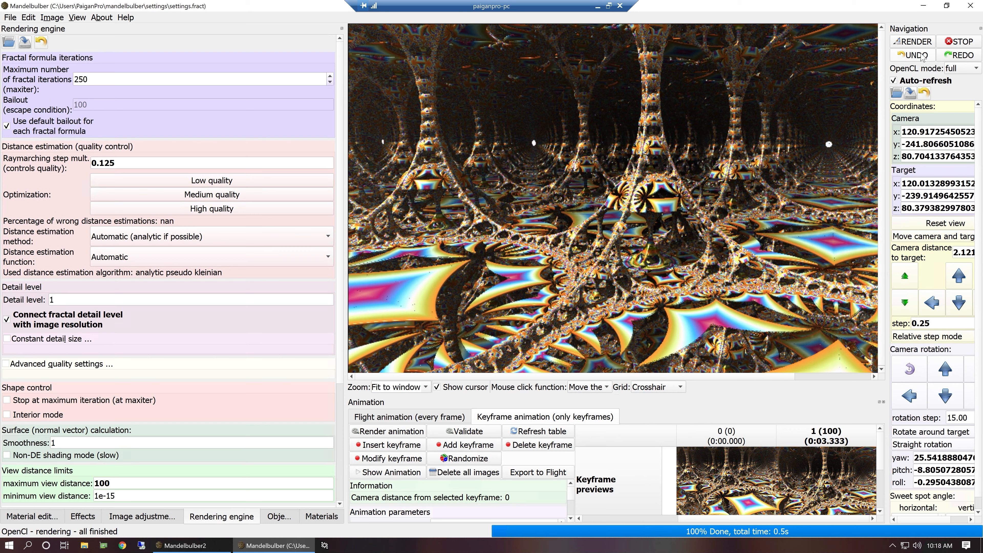
pyautogui.click(921, 54)
pyautogui.click(921, 56)
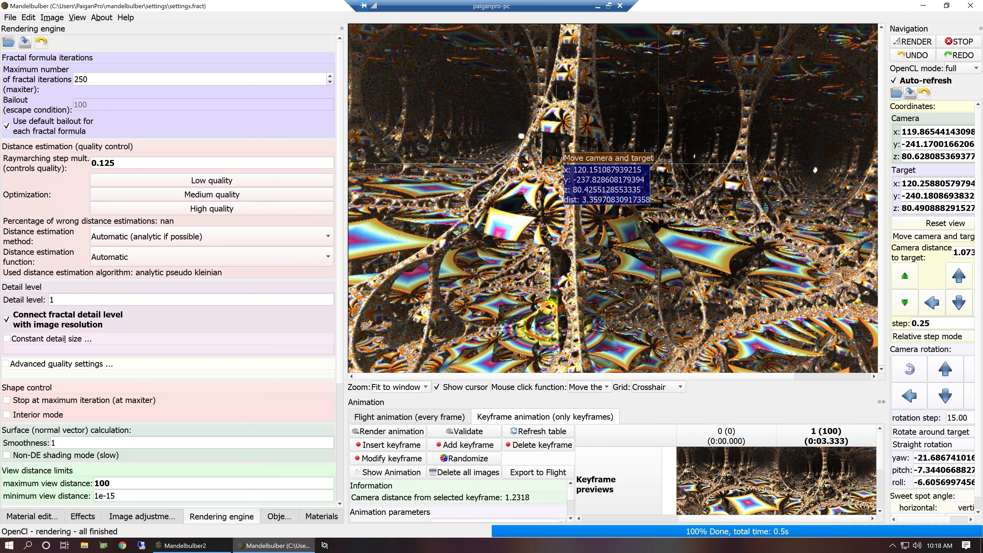
# Step: Re-aim the camera at the column above the striped dome and add a keyframe of this view
pyautogui.click(598, 178)
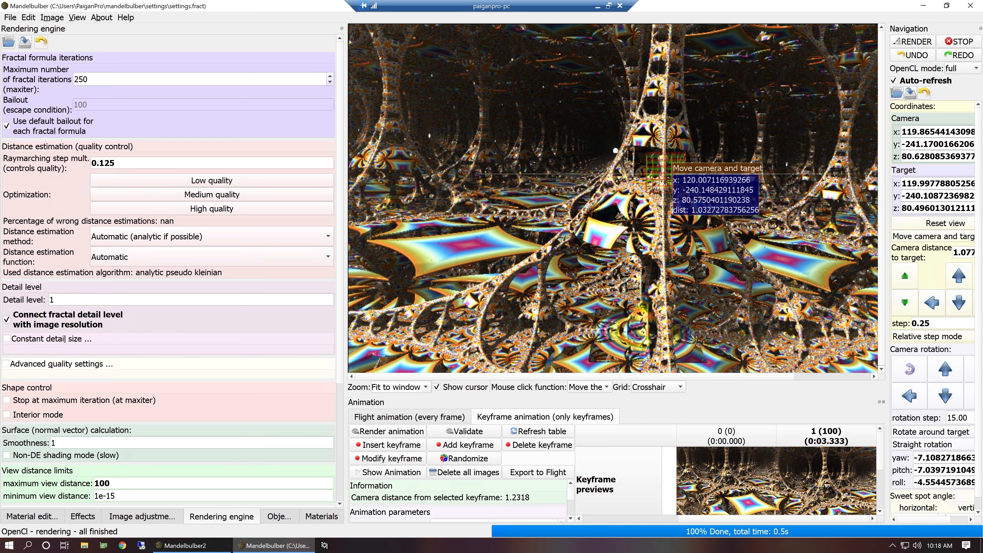
pyautogui.click(644, 175)
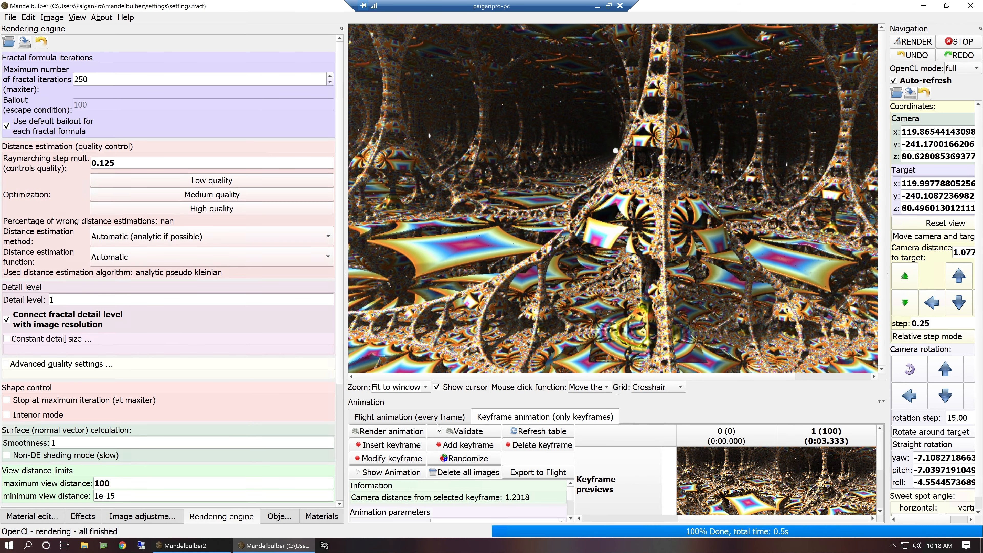
pyautogui.click(449, 445)
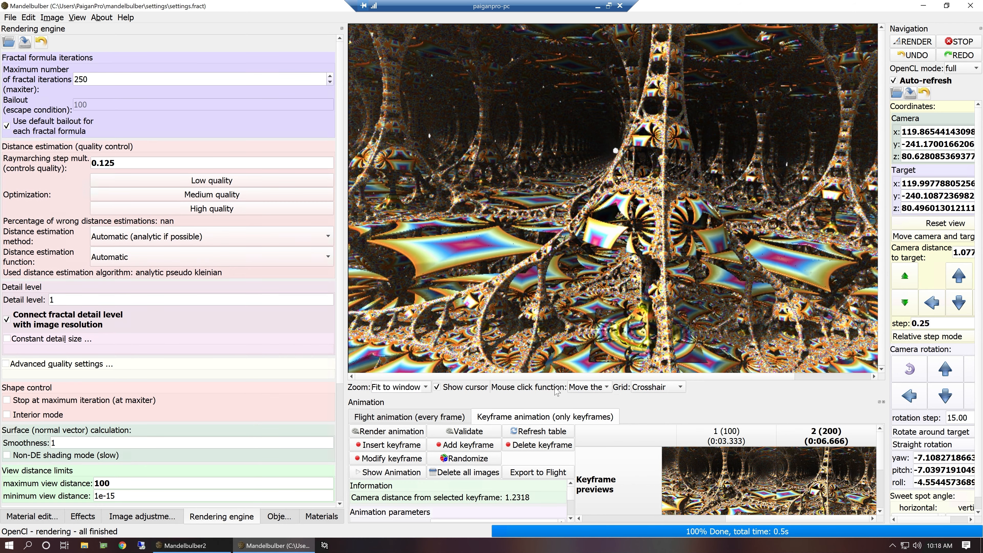
# Step: Move the camera around the striped dome until its white patch faces the viewer, and roll the view roughly level
pyautogui.click(668, 194)
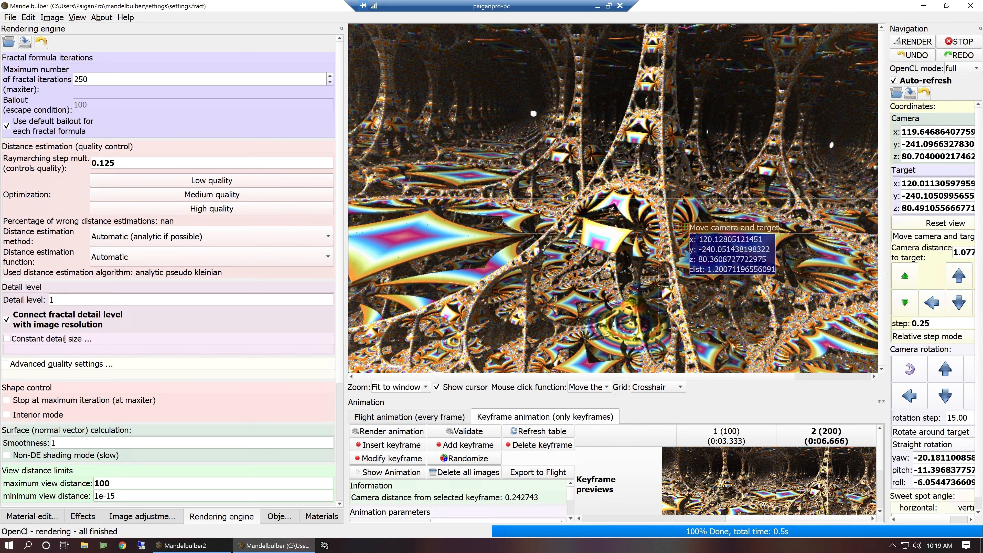
pyautogui.click(613, 234)
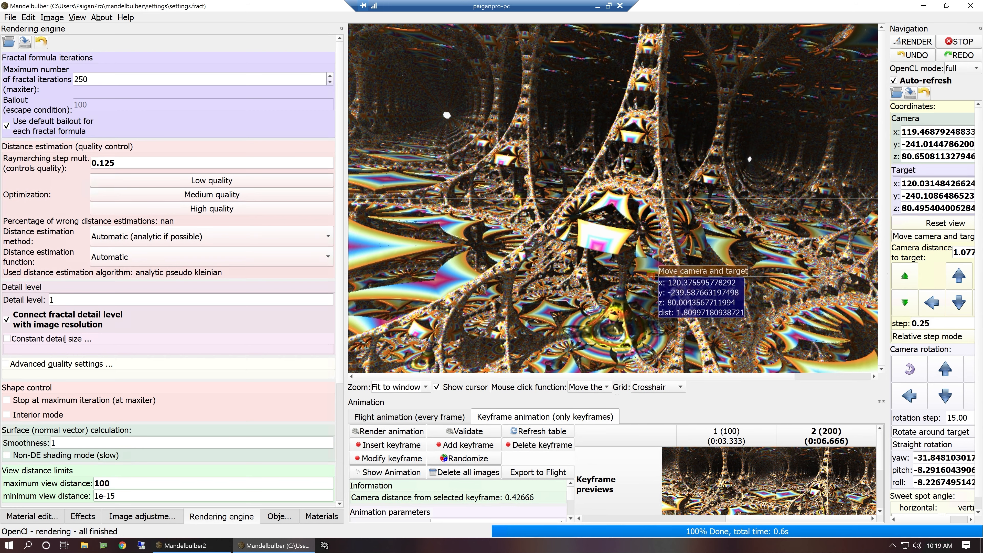
pyautogui.moveTo(660, 215); pyautogui.dragTo(620, 213, button='middle')
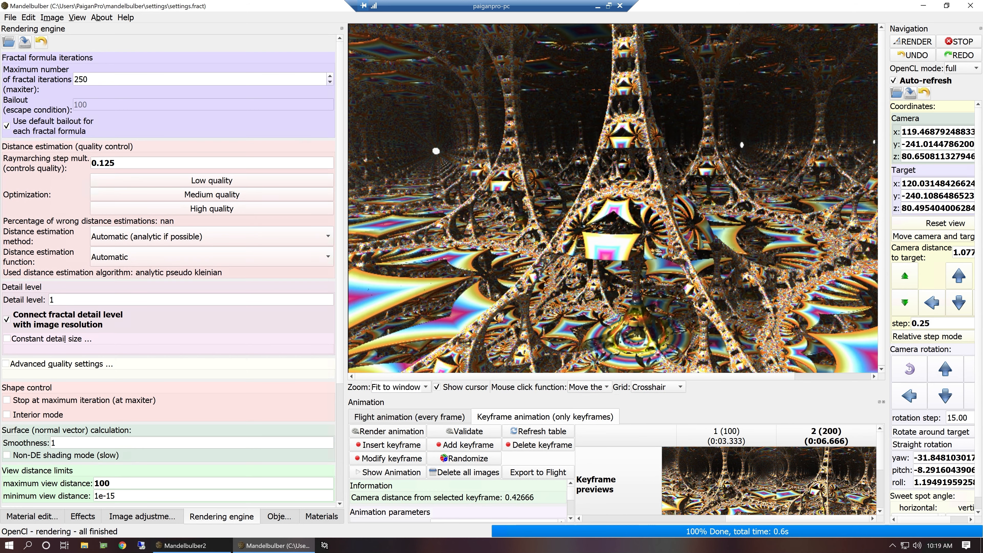
# Step: Set the camera's roll and pitch to 0
pyautogui.click(926, 482)
pyautogui.click(943, 503)
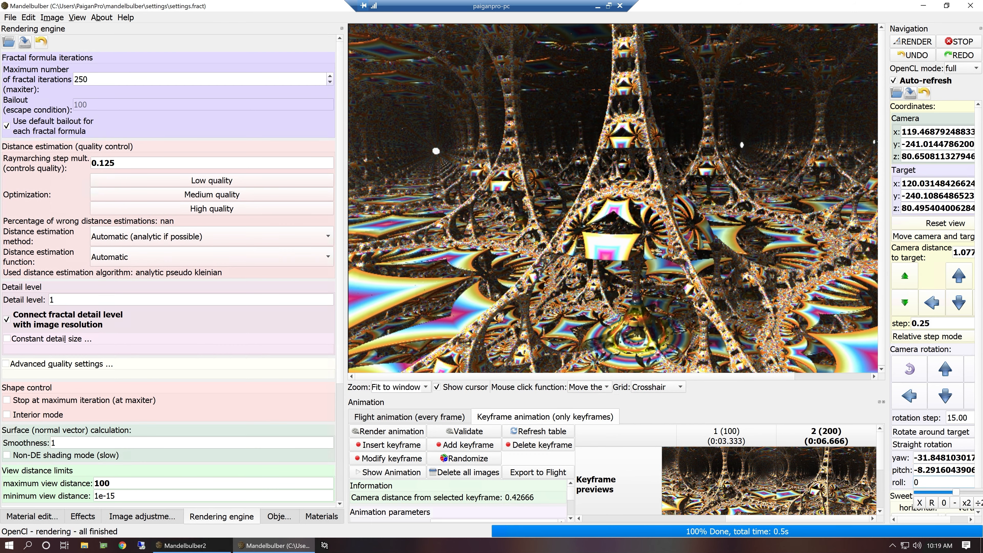
pyautogui.click(943, 469)
pyautogui.click(943, 490)
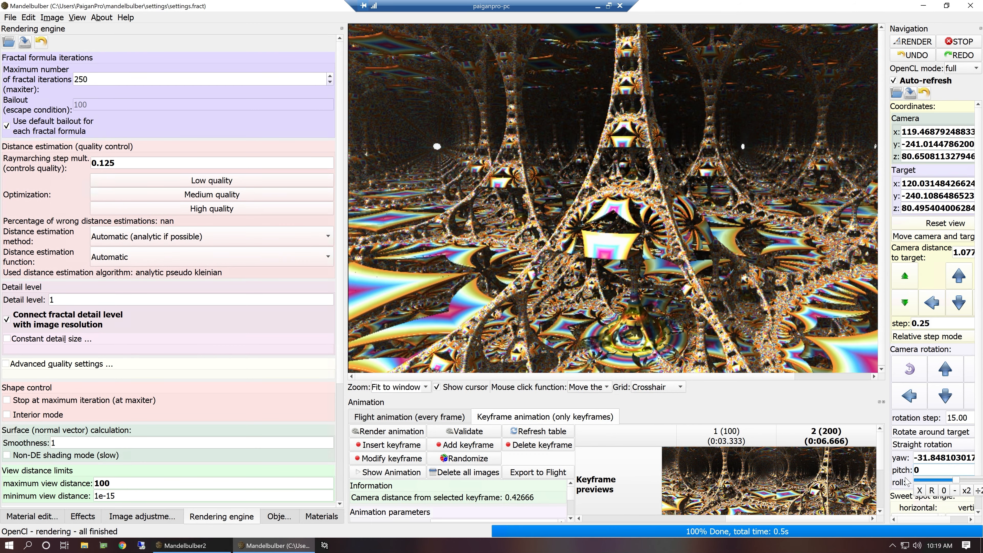
pyautogui.click(908, 482)
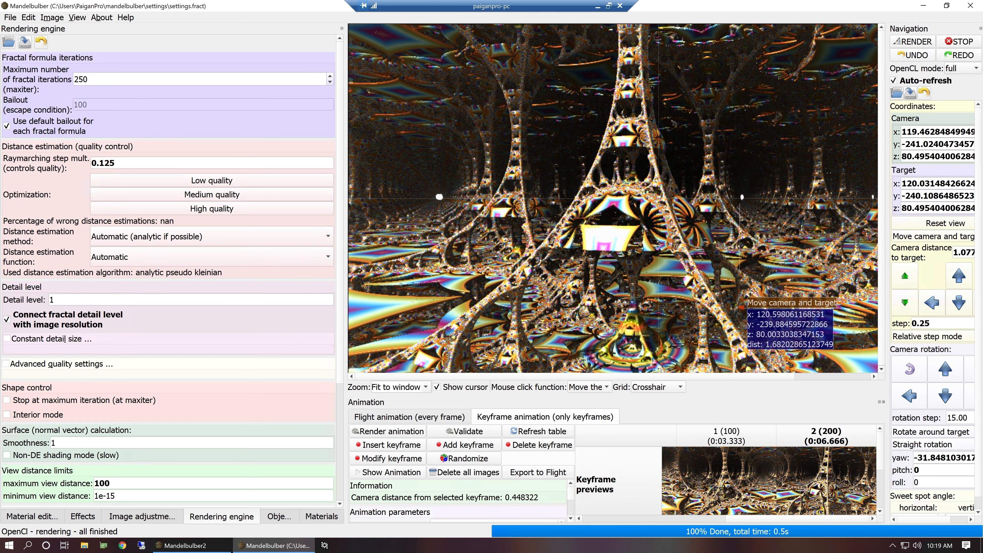
# Step: Aim the camera slightly lower at the striped dome and add a keyframe of the view
pyautogui.click(678, 212)
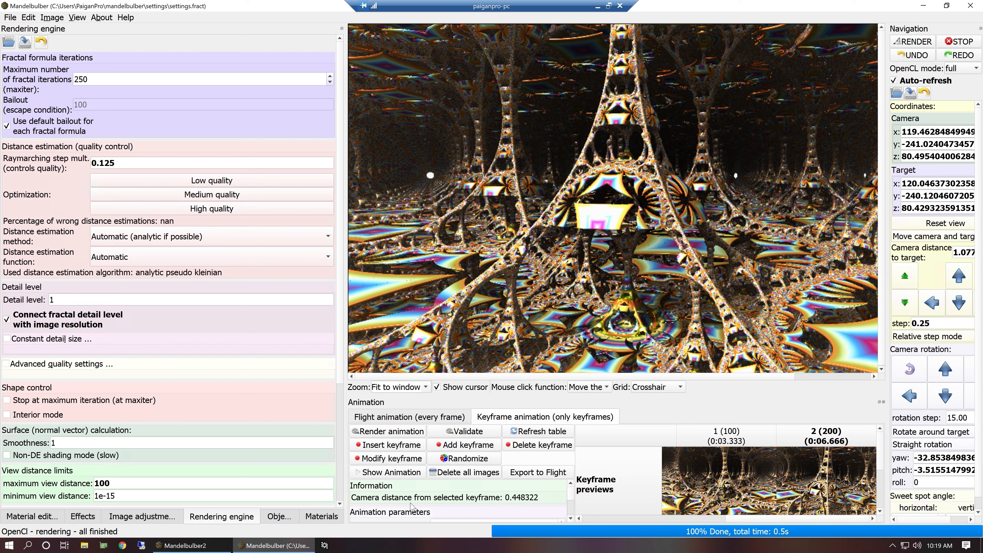
pyautogui.click(449, 444)
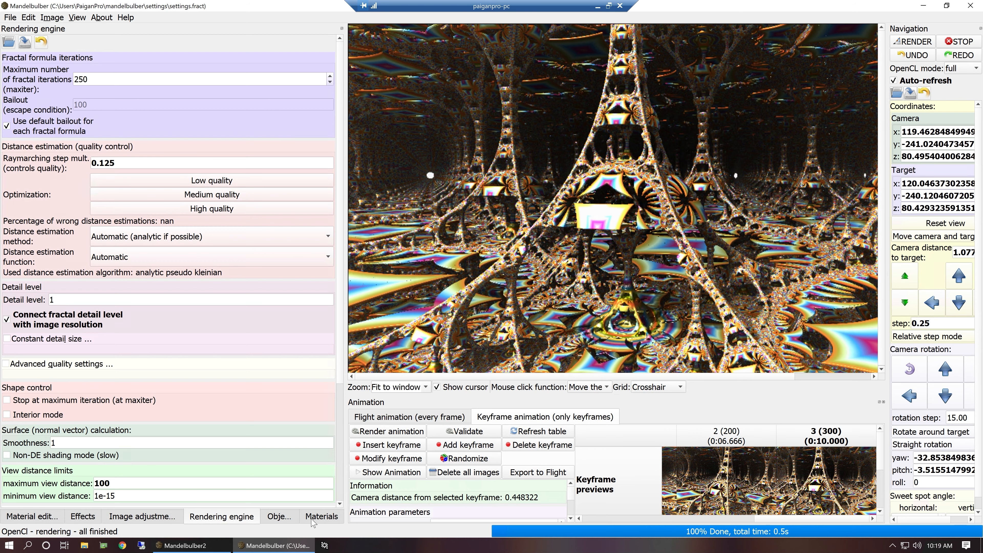
pyautogui.click(321, 516)
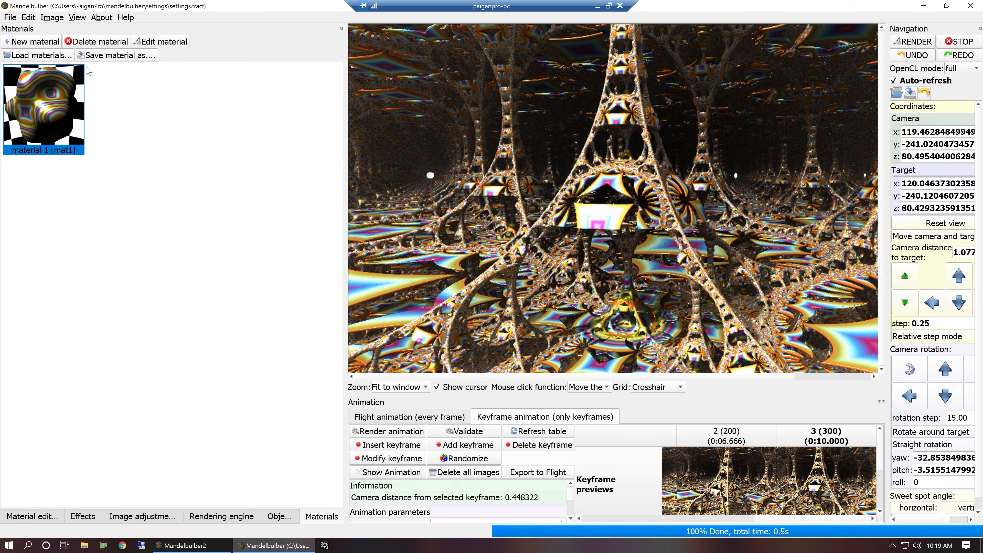
pyautogui.click(42, 41)
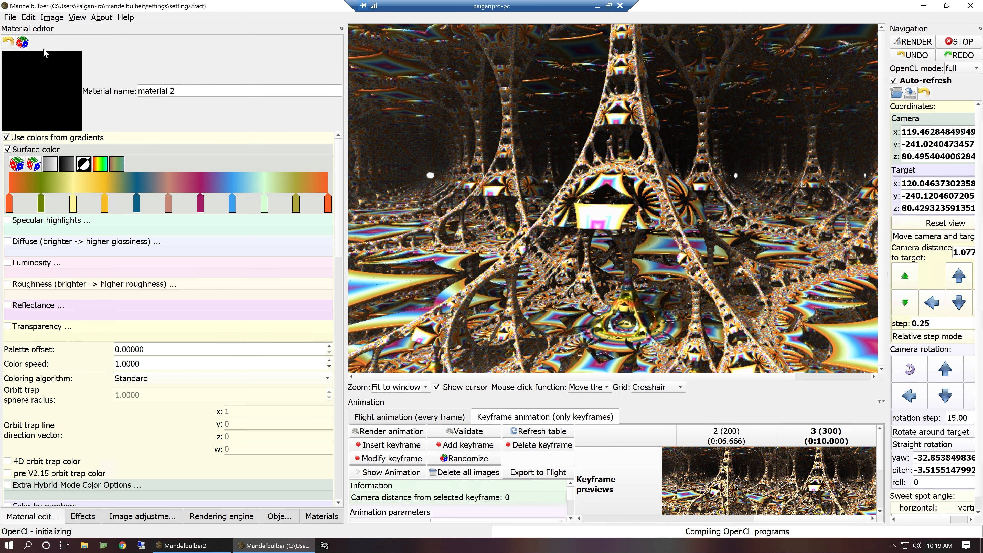
pyautogui.click(322, 516)
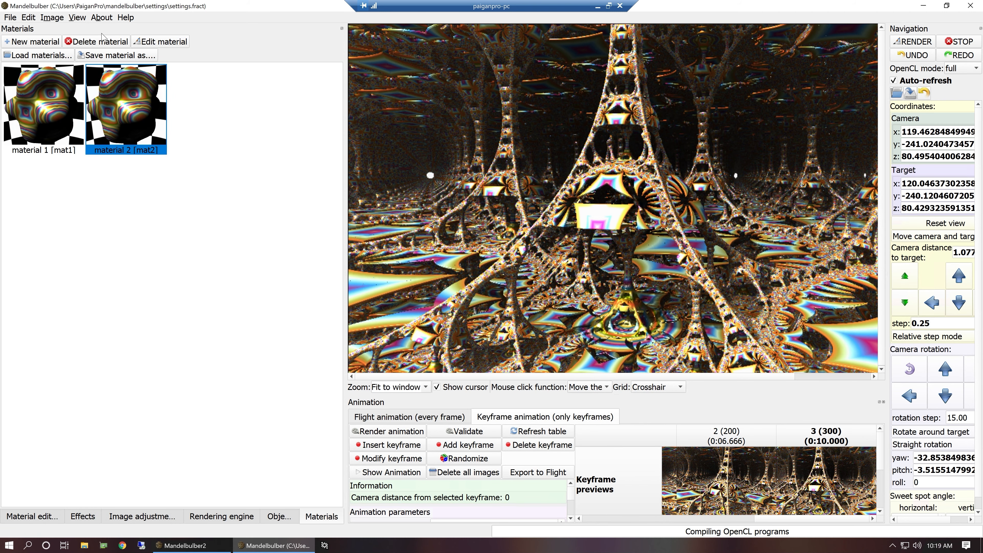
pyautogui.click(97, 41)
pyautogui.click(514, 293)
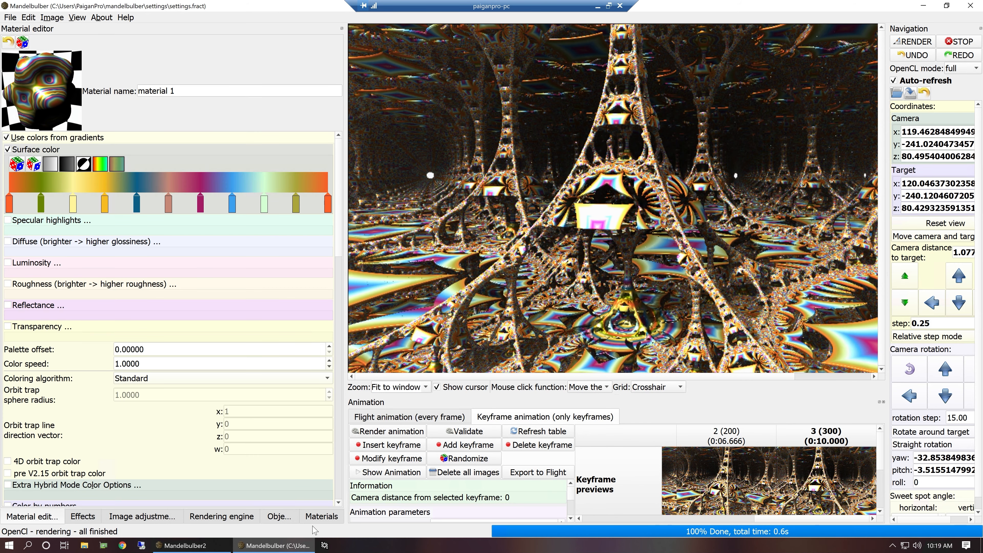
# Step: Load the material file Krzysztof Glas.fract, sorting the materials folder by modification date with the newest first to find it
pyautogui.click(315, 517)
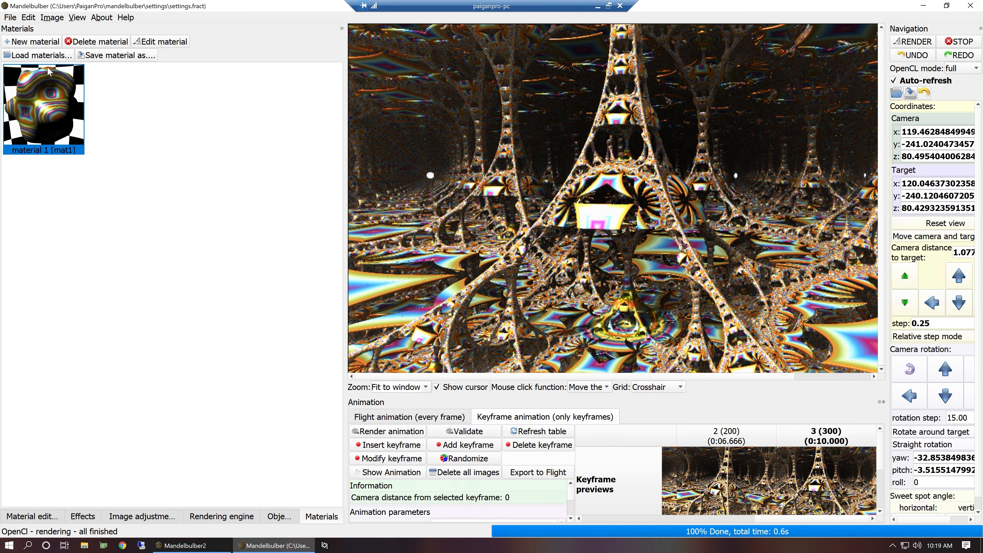
pyautogui.click(45, 56)
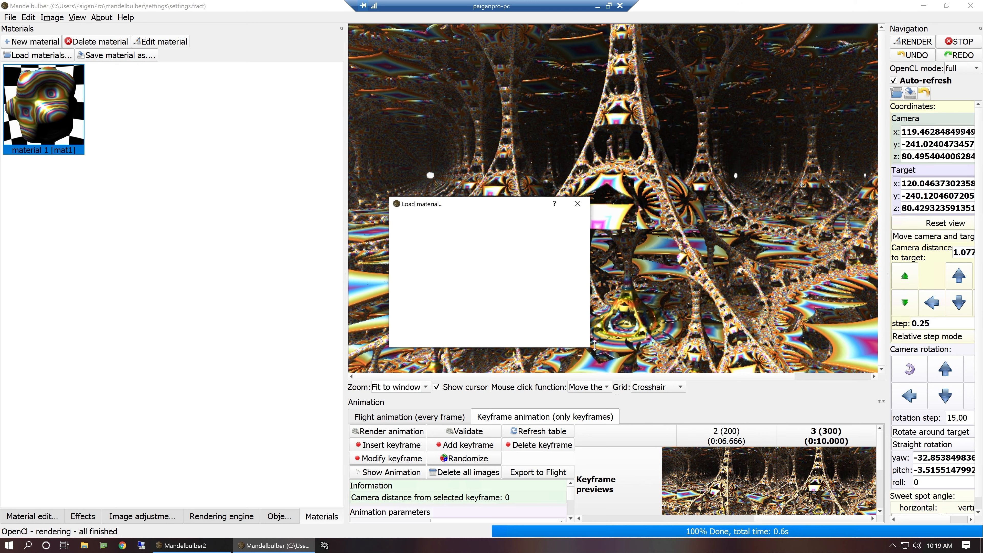
pyautogui.moveTo(585, 349); pyautogui.dragTo(979, 537)
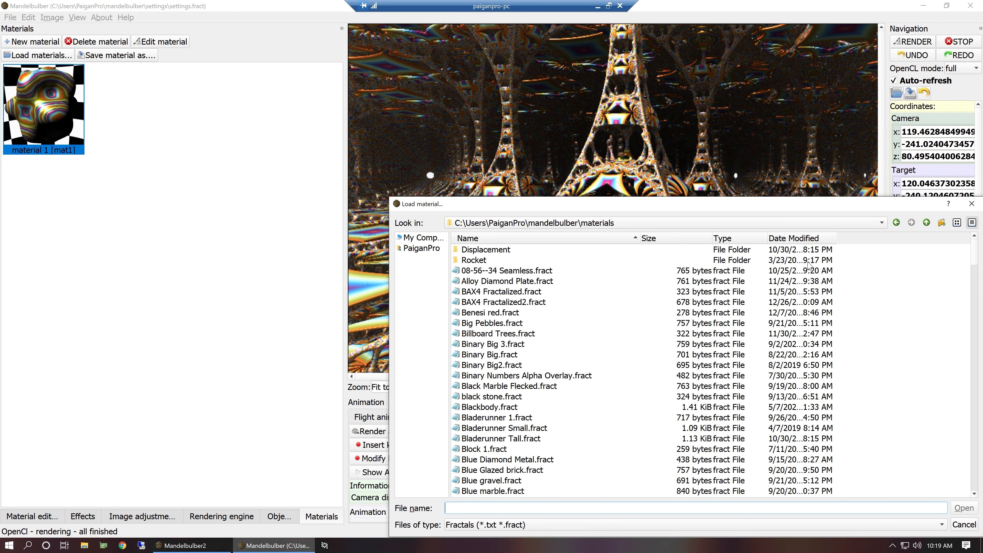
pyautogui.click(699, 242)
pyautogui.click(702, 242)
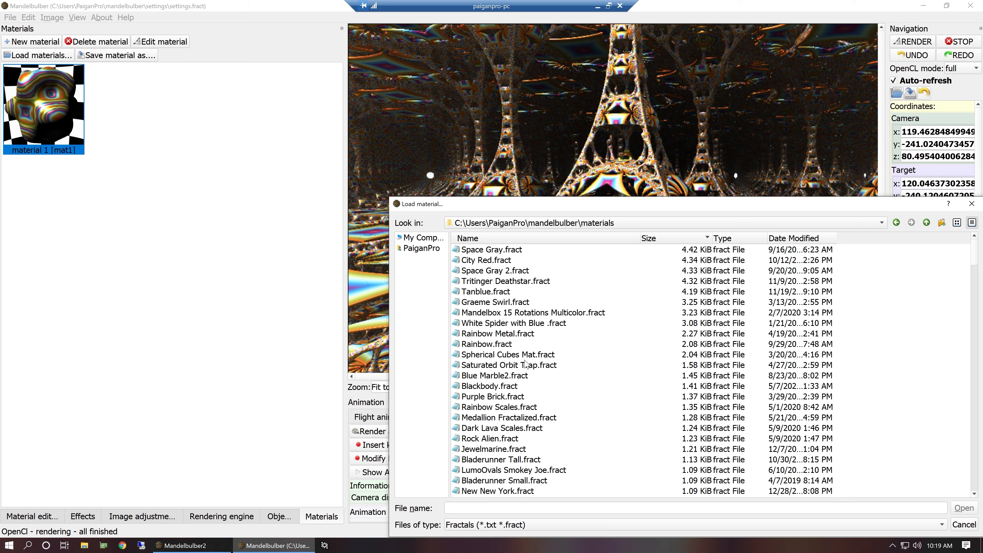
pyautogui.click(788, 239)
pyautogui.click(788, 239)
pyautogui.scroll(-3, 515, 325)
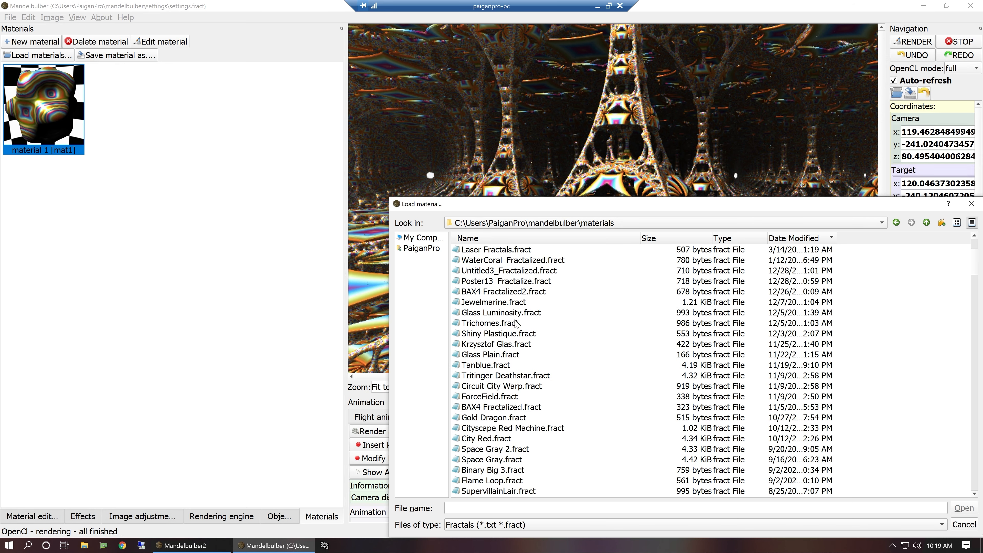
pyautogui.click(509, 348)
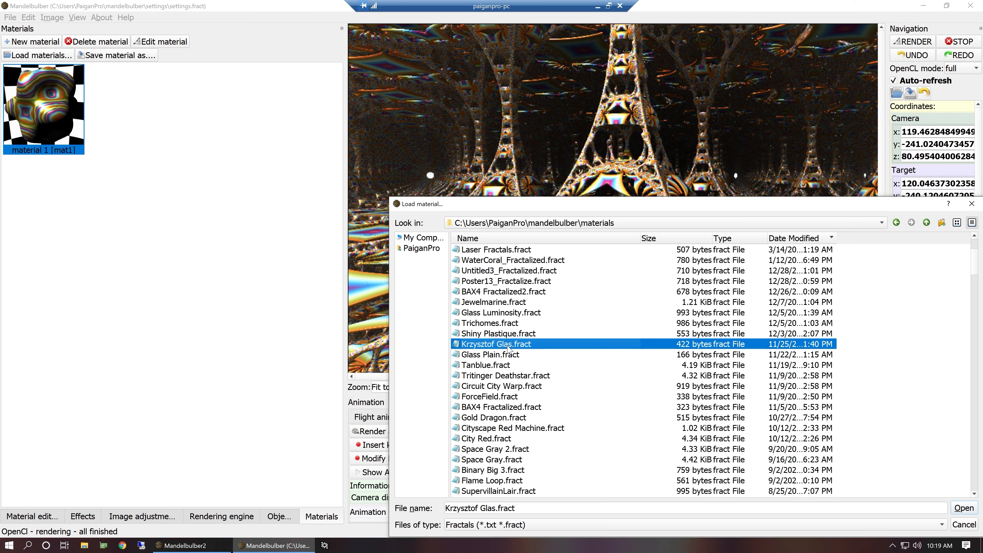
pyautogui.click(962, 508)
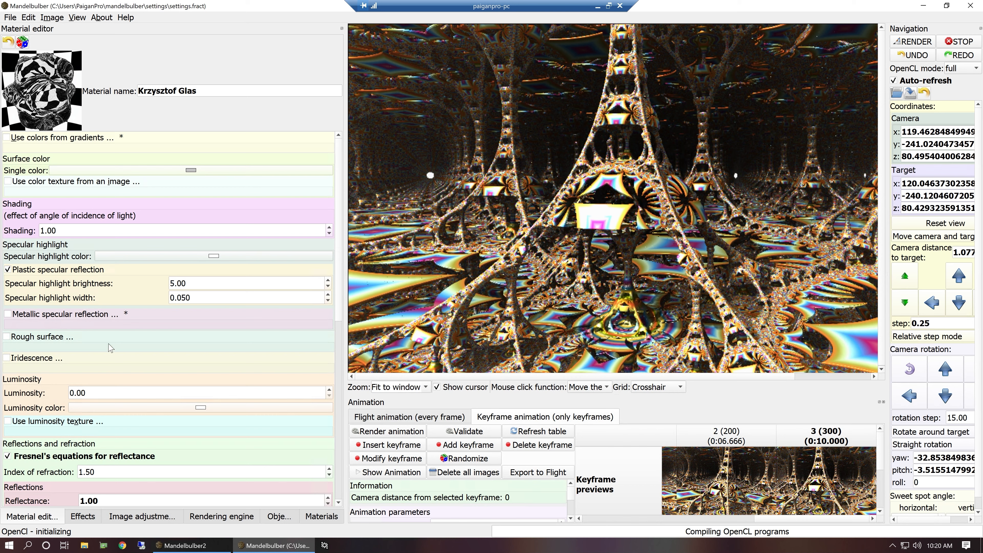
# Step: Enable the rough surface option in the Krzysztof Glas material and turn off automatic refreshing
pyautogui.scroll(-5, 13, 336)
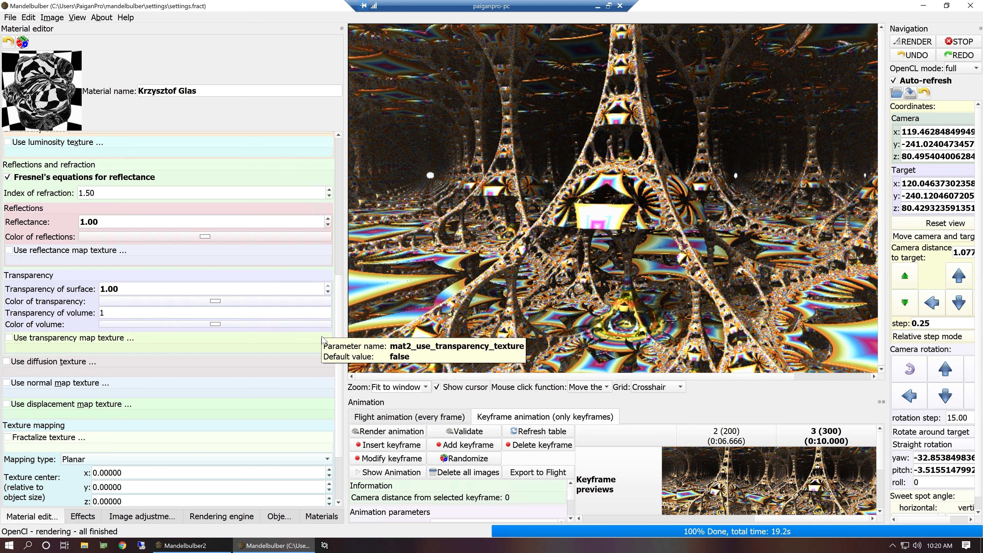
pyautogui.scroll(6, 338, 336)
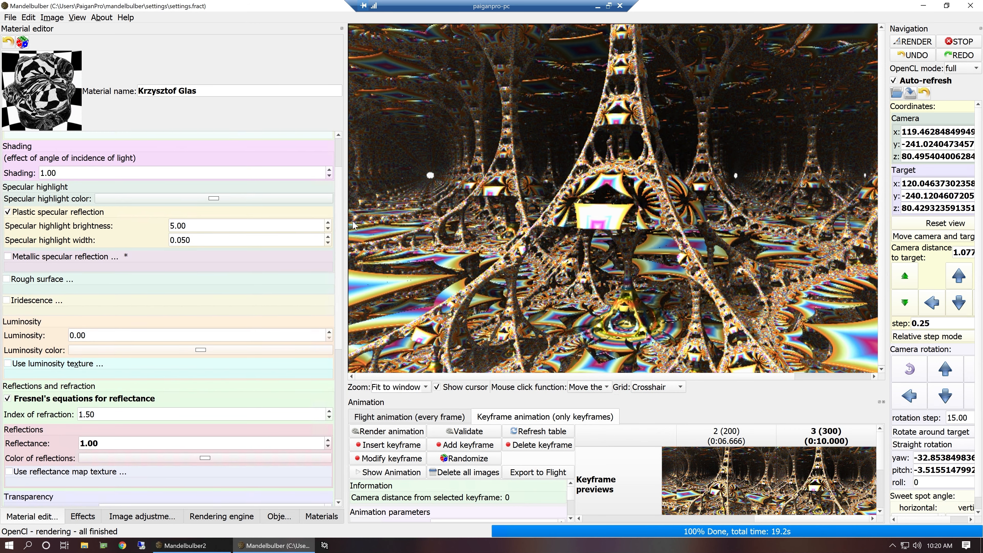
pyautogui.click(7, 286)
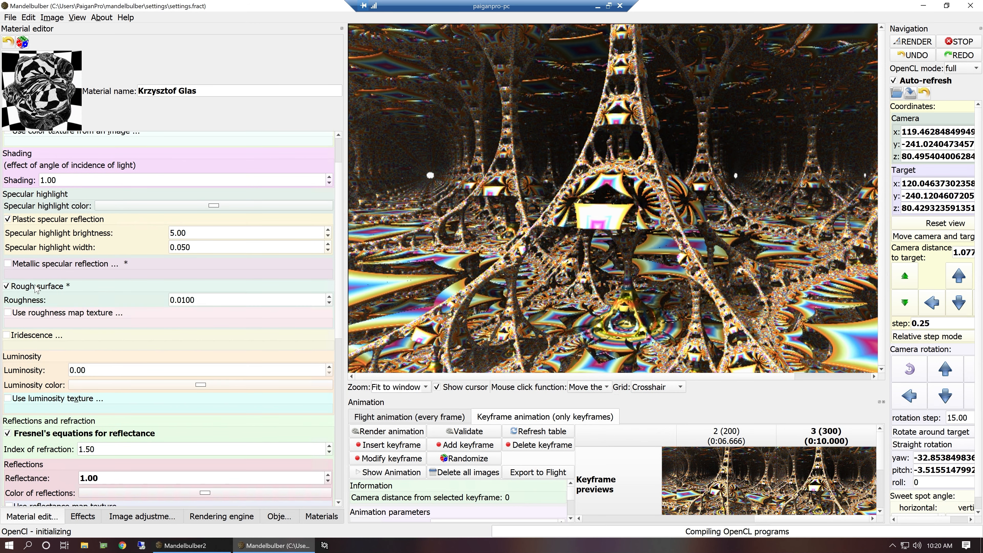
pyautogui.click(436, 385)
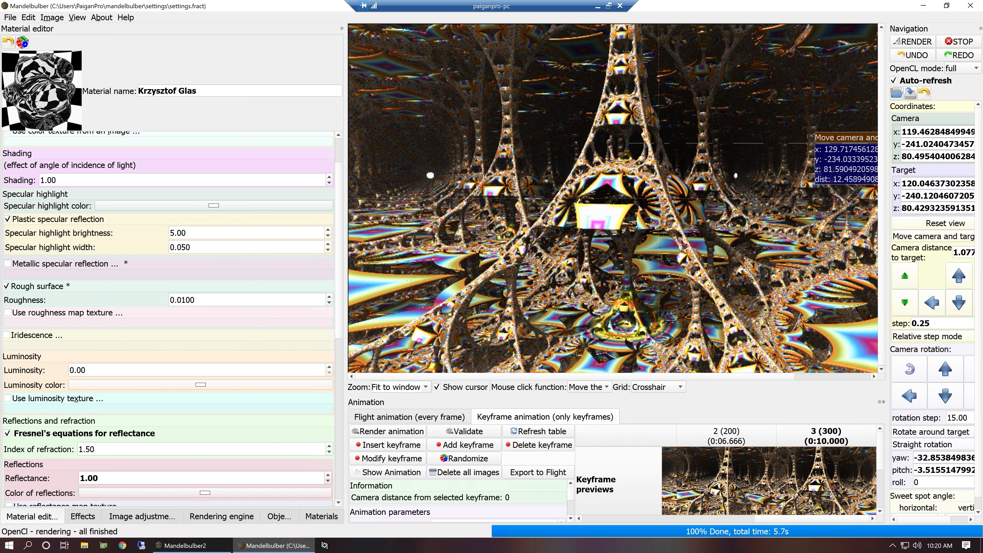
pyautogui.click(894, 80)
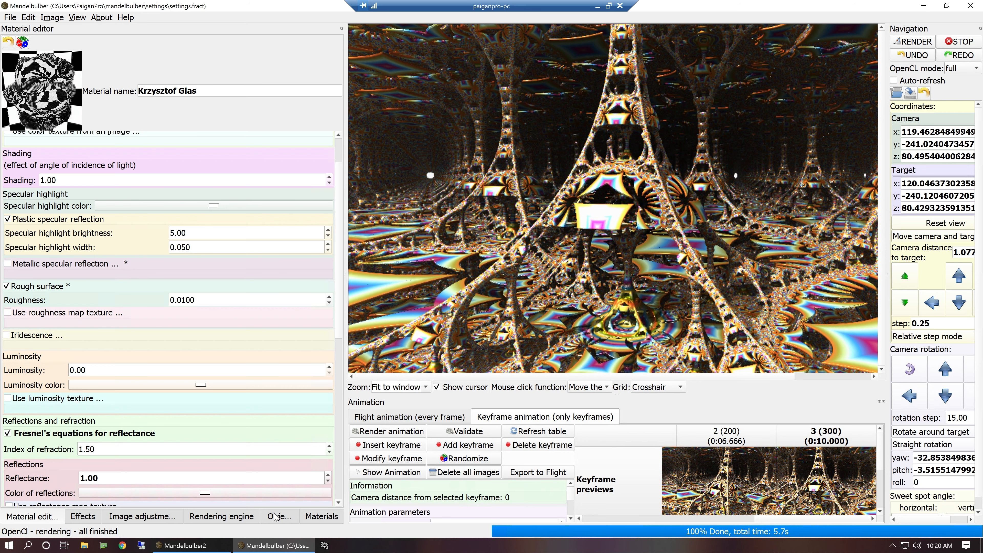
# Step: Assign the Krzysztof Glas material to the fractal in the global object parameters and render the scene
pyautogui.click(228, 518)
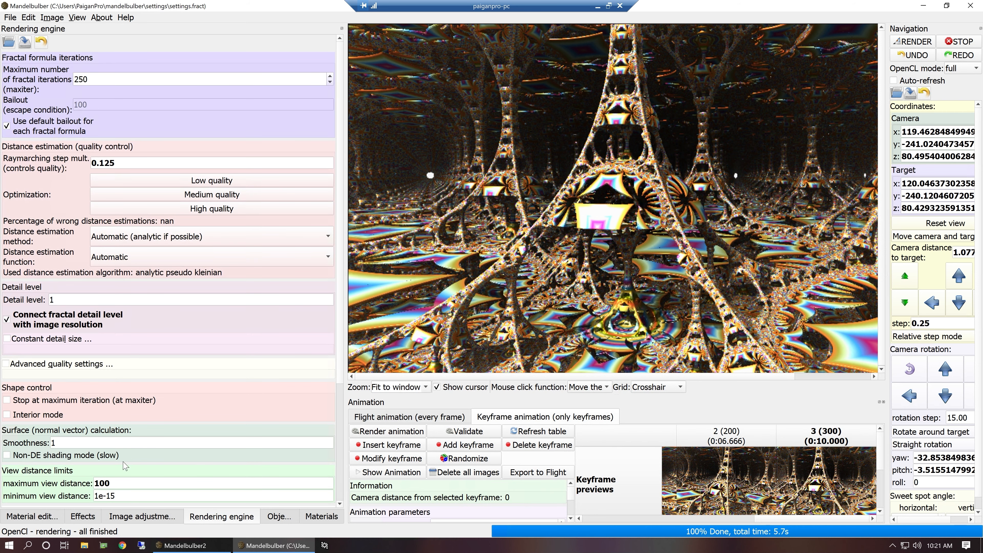
pyautogui.click(273, 518)
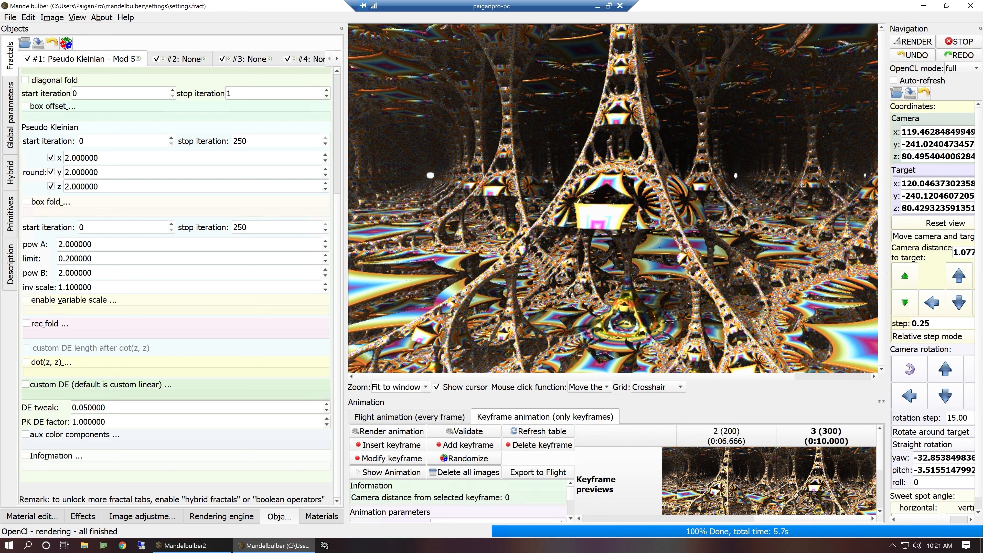
pyautogui.moveTo(339, 228); pyautogui.dragTo(379, 2)
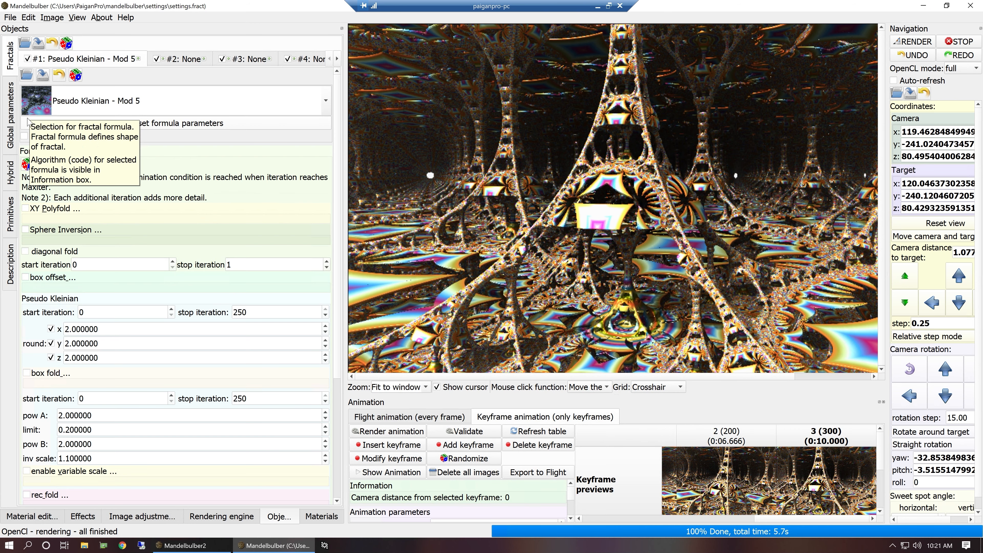
pyautogui.click(16, 124)
pyautogui.click(70, 120)
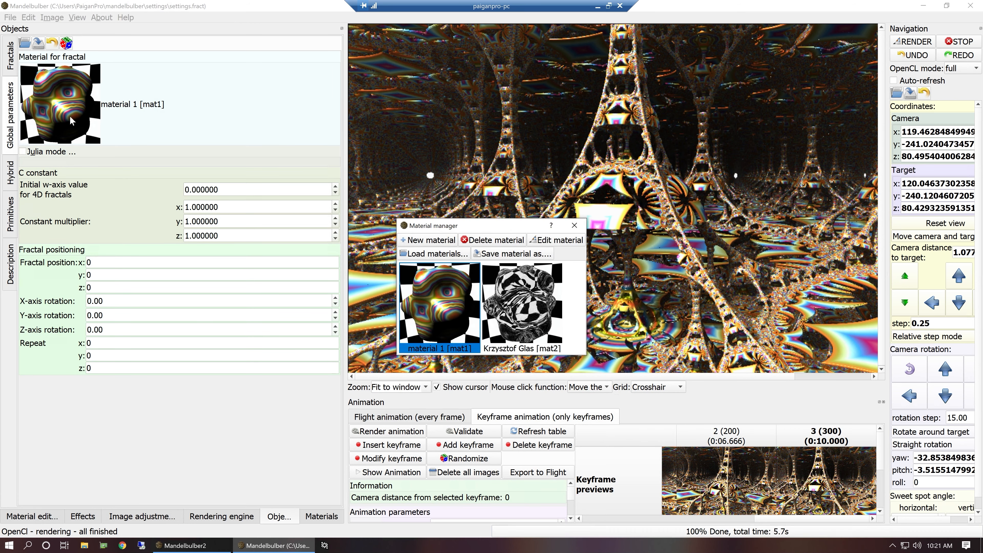
pyautogui.doubleClick(507, 304)
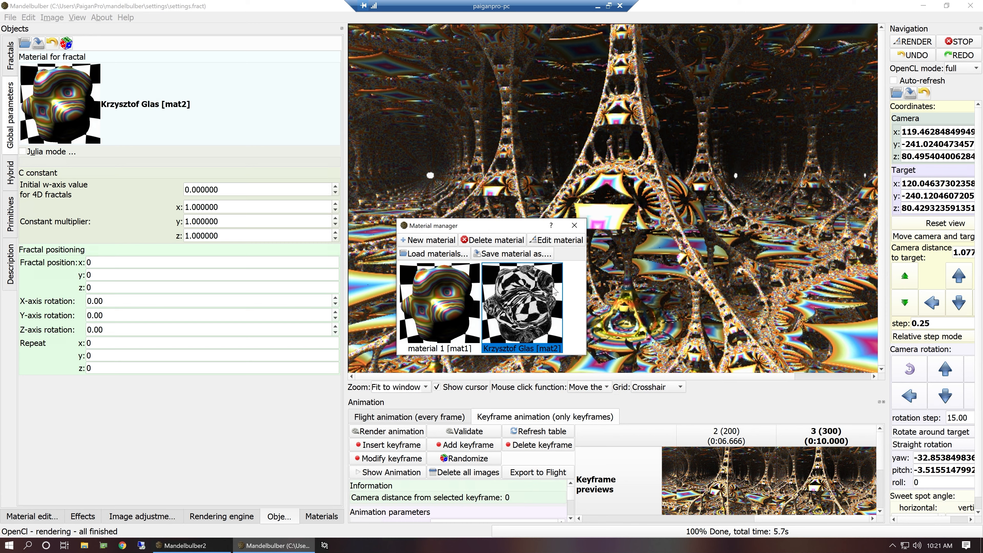
pyautogui.click(575, 226)
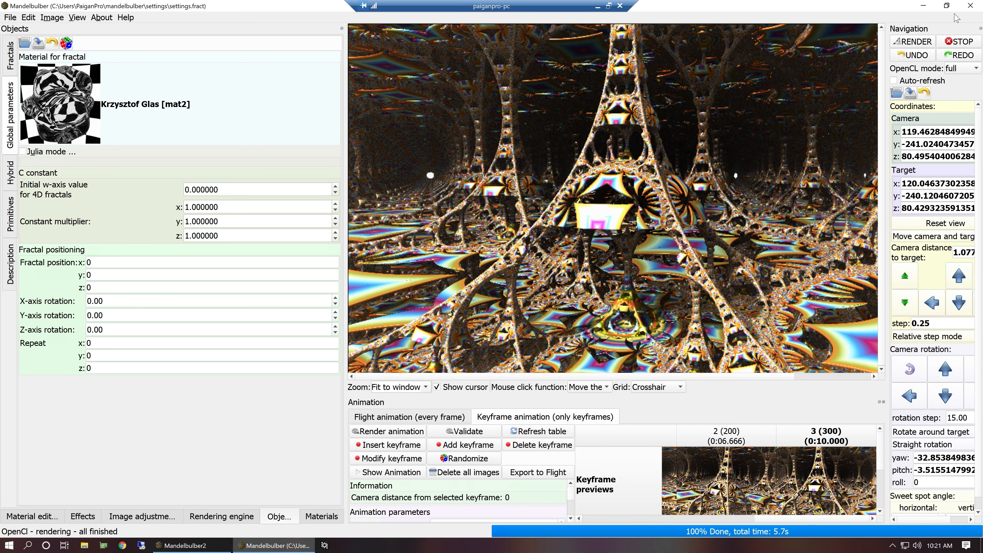
pyautogui.click(917, 42)
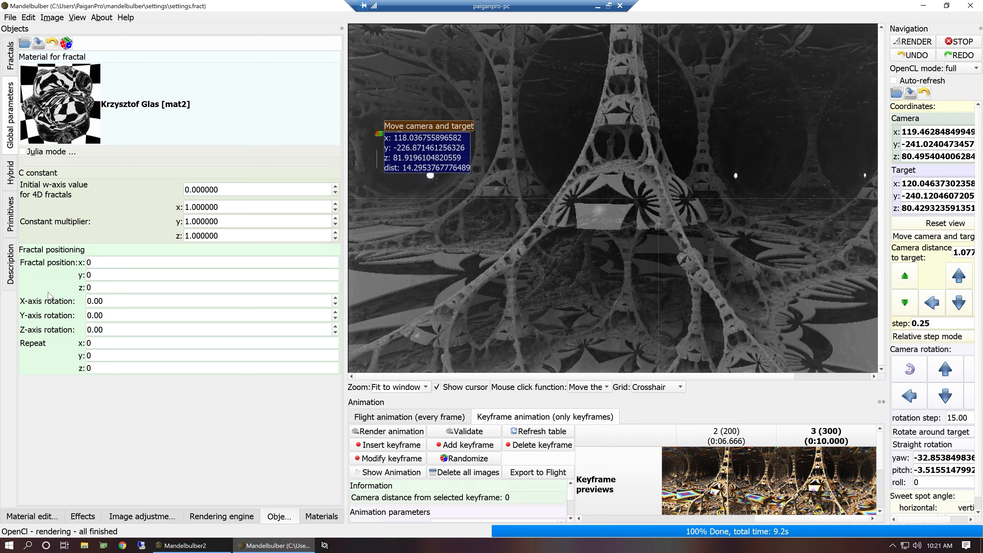
# Step: Set the ambient occlusion type to Multiple rays with light map and load the texture C:\Program Files\Mandelbulber2\textures\lightmap.jpg
pyautogui.click(82, 518)
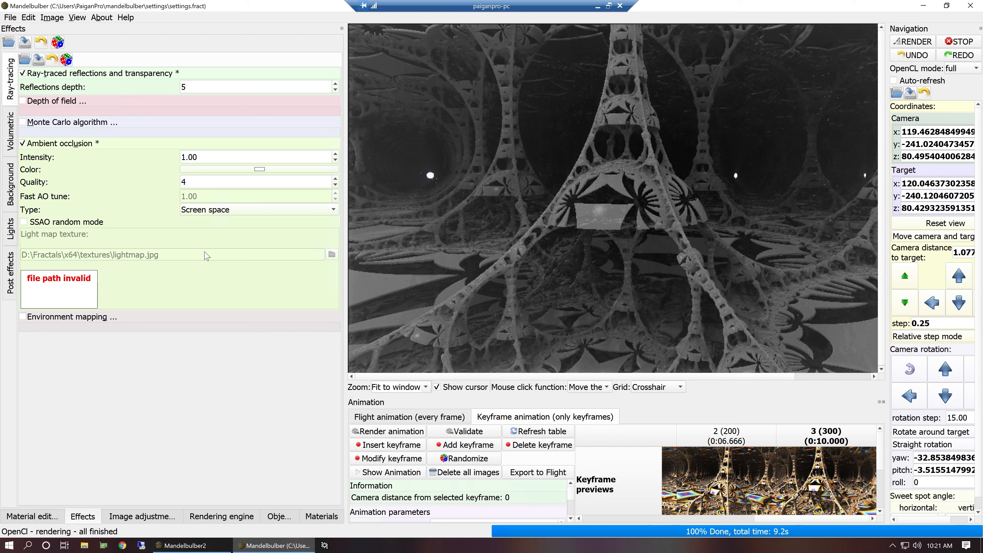
pyautogui.click(277, 211)
pyautogui.click(282, 196)
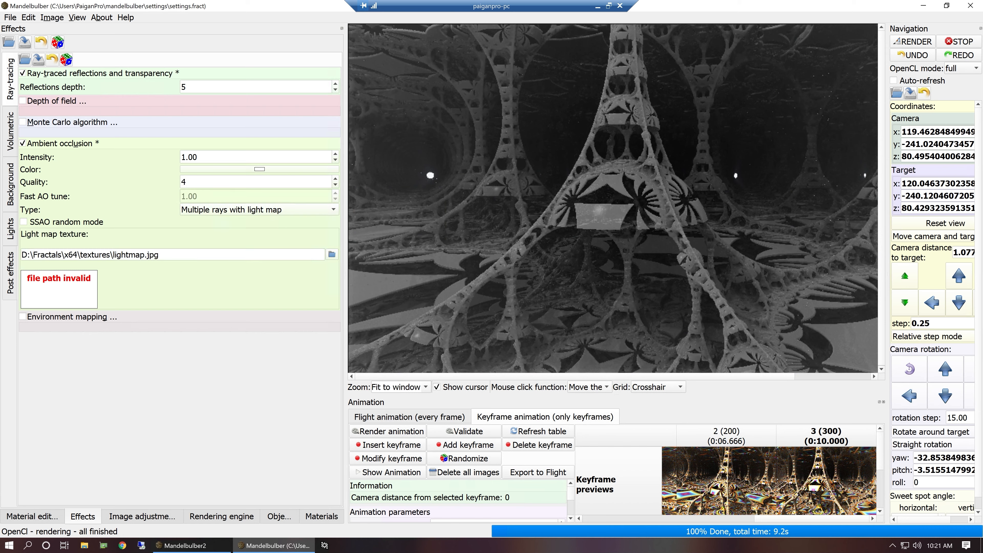
pyautogui.rightClick(332, 259)
pyautogui.click(334, 261)
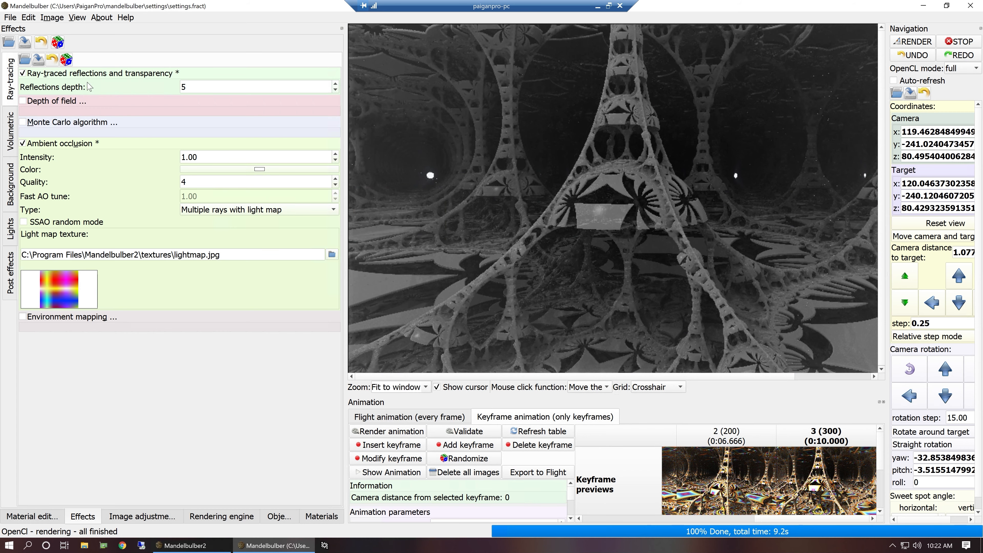
# Step: Enable the Monte Carlo algorithm with a short test render and turn off ambient occlusion
pyautogui.click(99, 125)
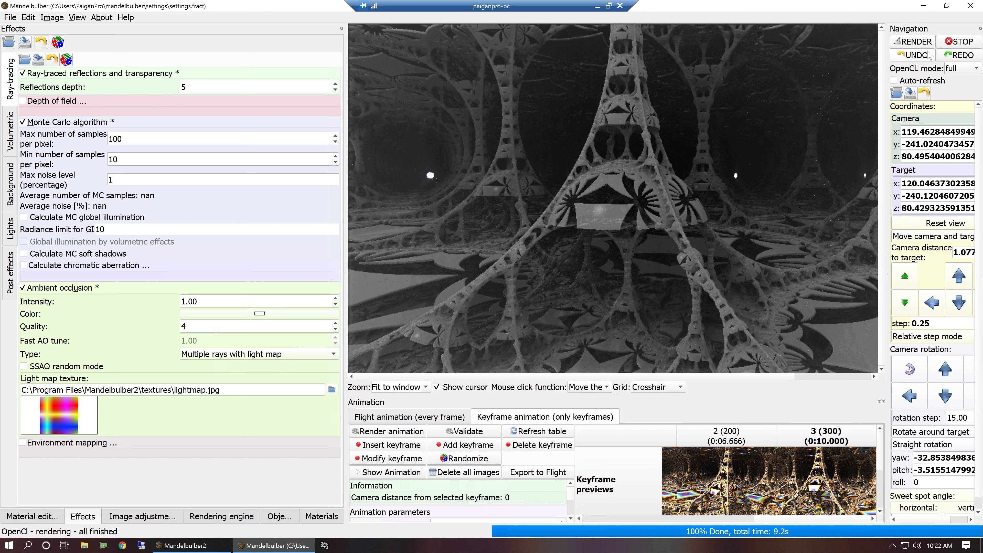
pyautogui.click(924, 43)
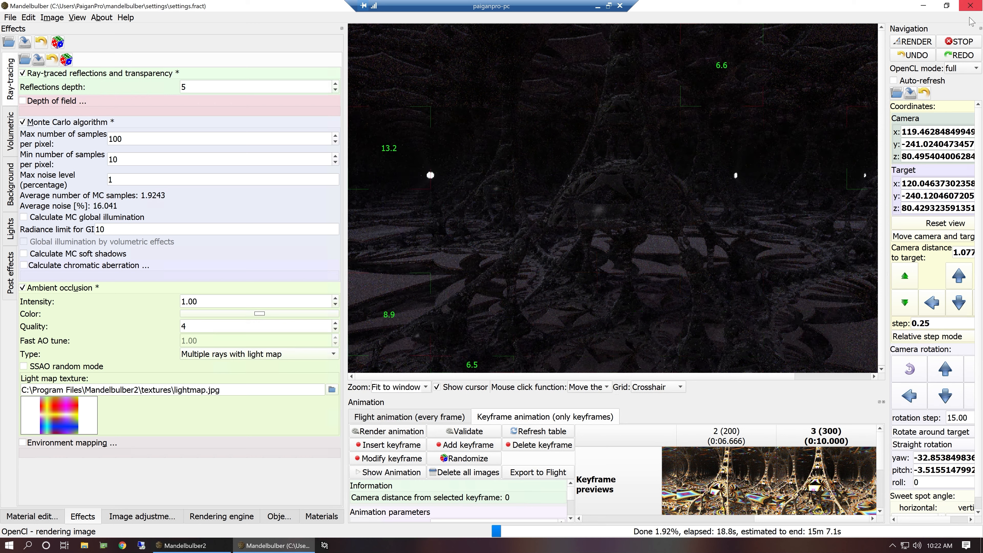
pyautogui.click(966, 42)
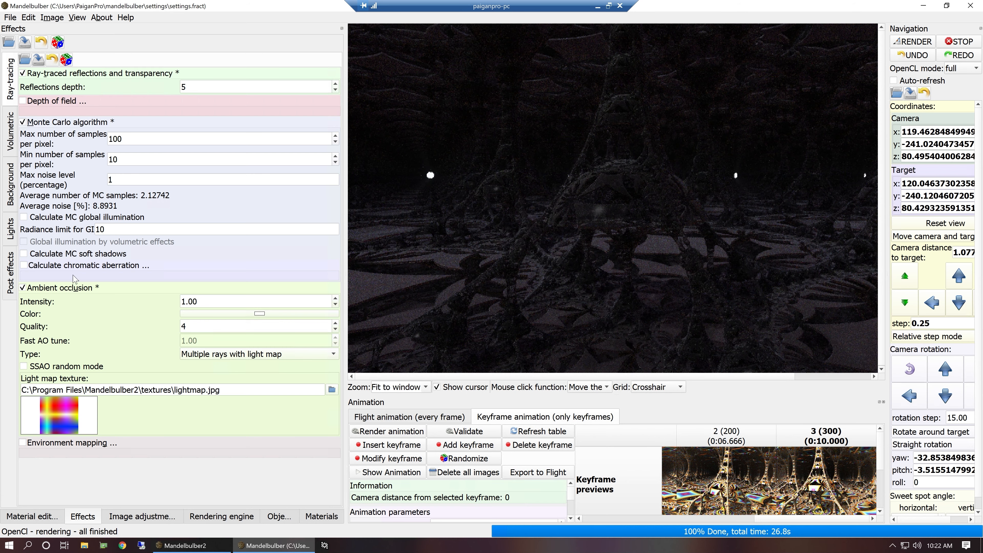
pyautogui.click(81, 289)
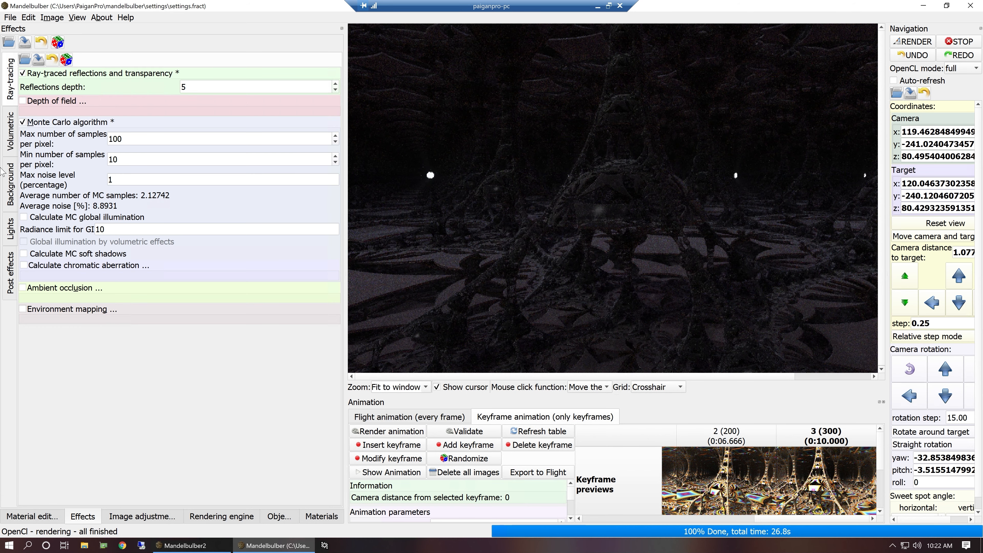
# Step: Aim the directional light at a horizontal angle of 0 and a vertical angle of about 17.80, and render the scene
pyautogui.click(10, 229)
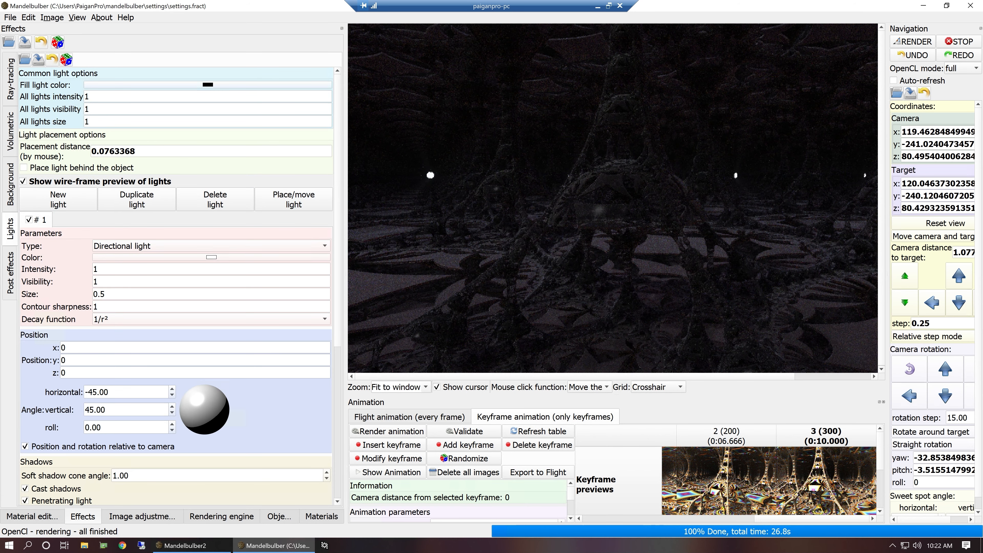
pyautogui.moveTo(199, 405); pyautogui.dragTo(230, 423)
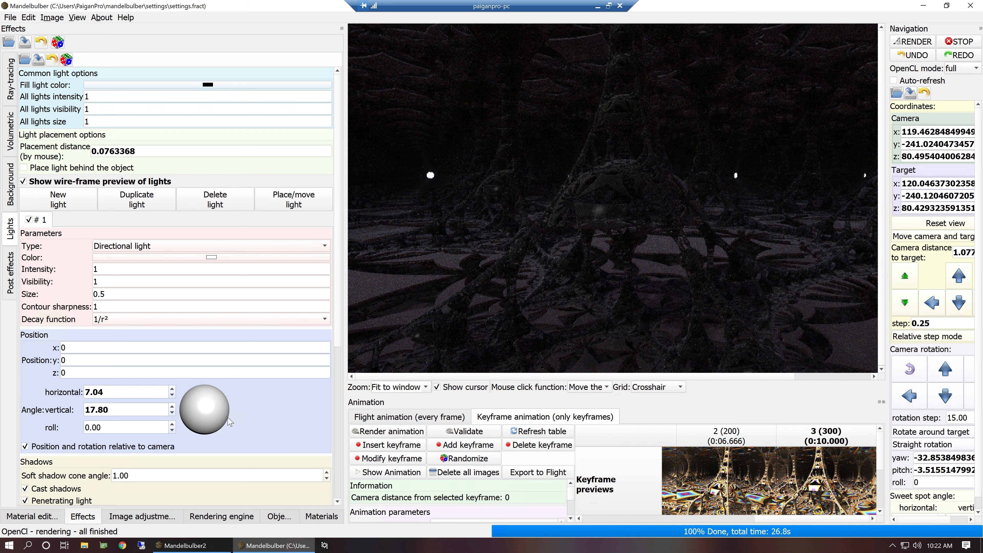
pyautogui.click(111, 393)
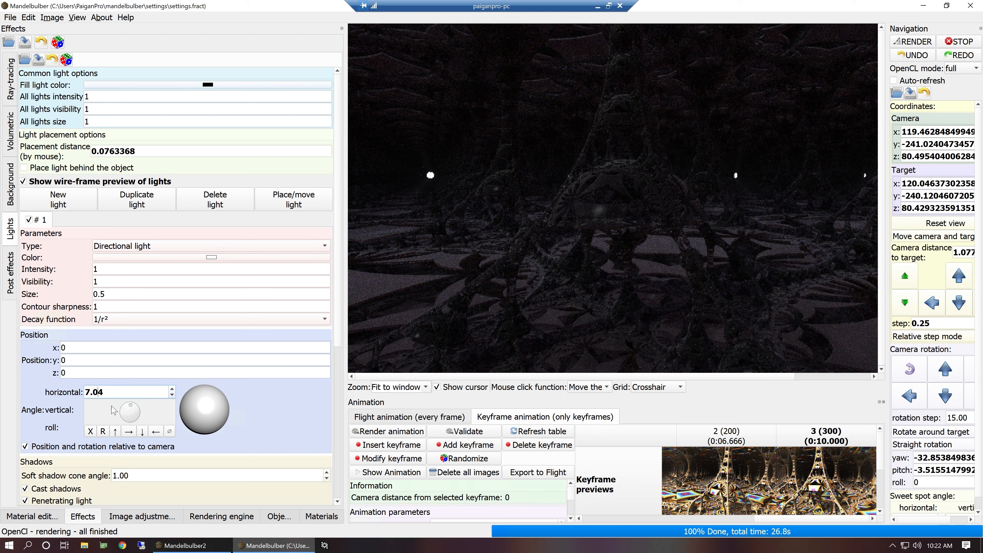
pyautogui.click(113, 428)
pyautogui.click(44, 393)
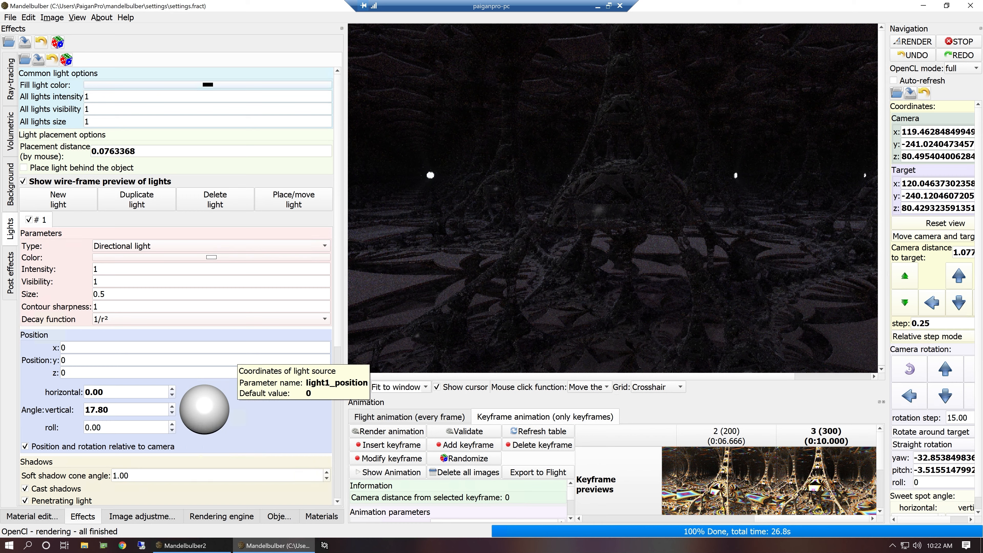
pyautogui.click(906, 41)
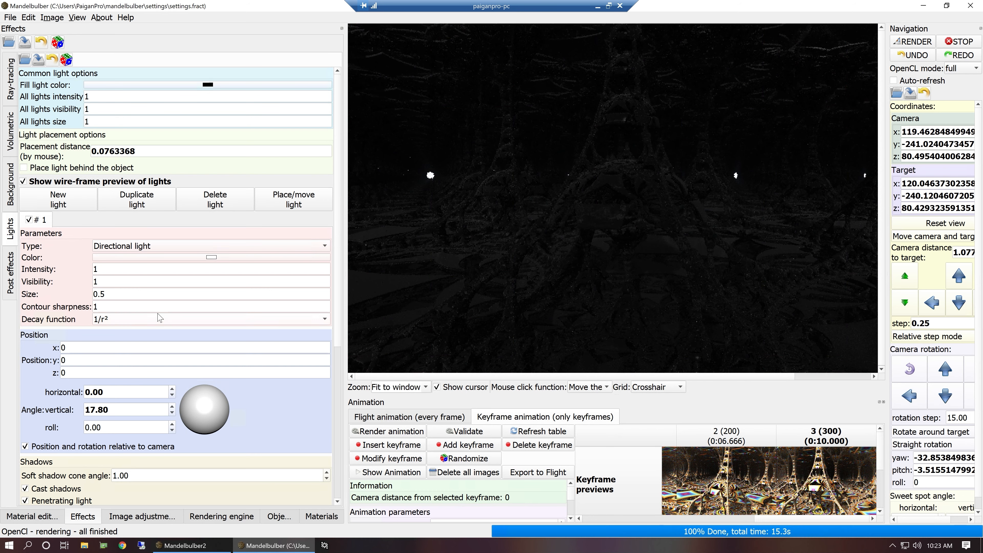
pyautogui.scroll(-10, 335, 304)
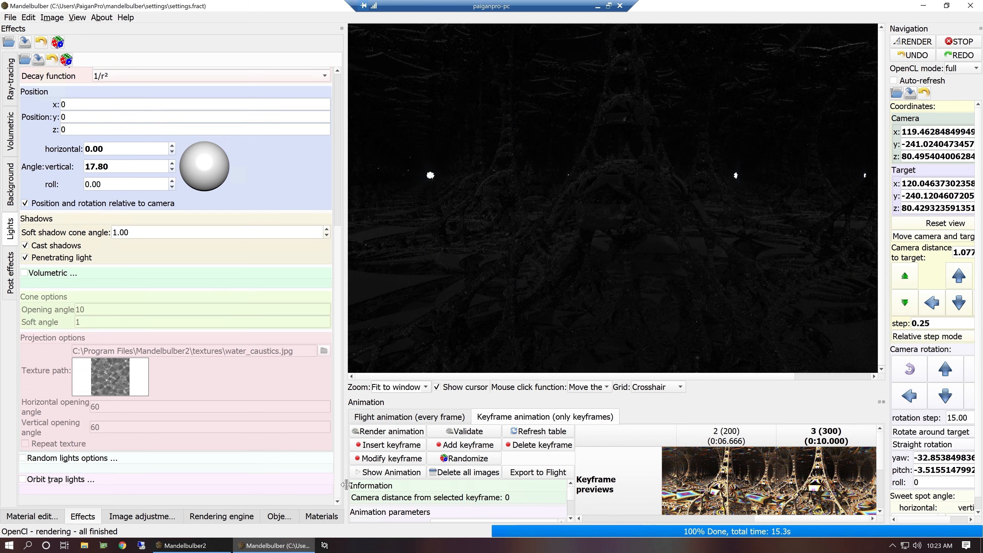
pyautogui.scroll(6, 341, 484)
pyautogui.moveTo(377, 302); pyautogui.dragTo(380, 270)
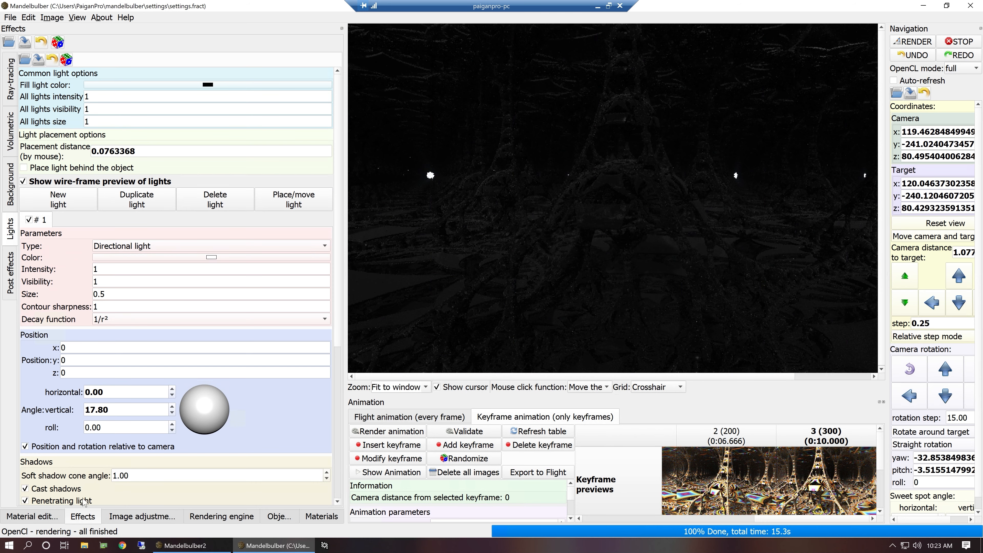
# Step: Assign material 1 to the fractal again and render the scene for comparison
pyautogui.click(326, 518)
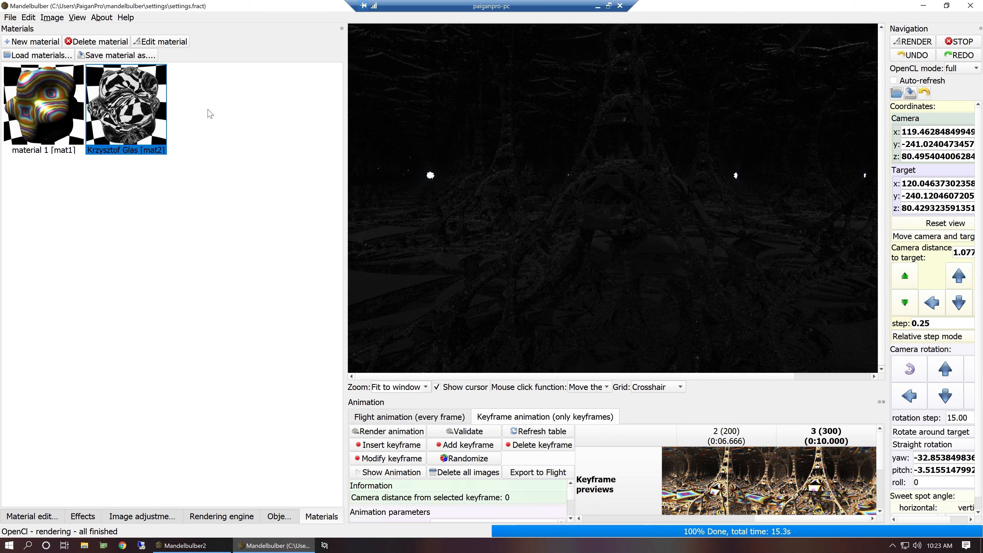
pyautogui.click(275, 519)
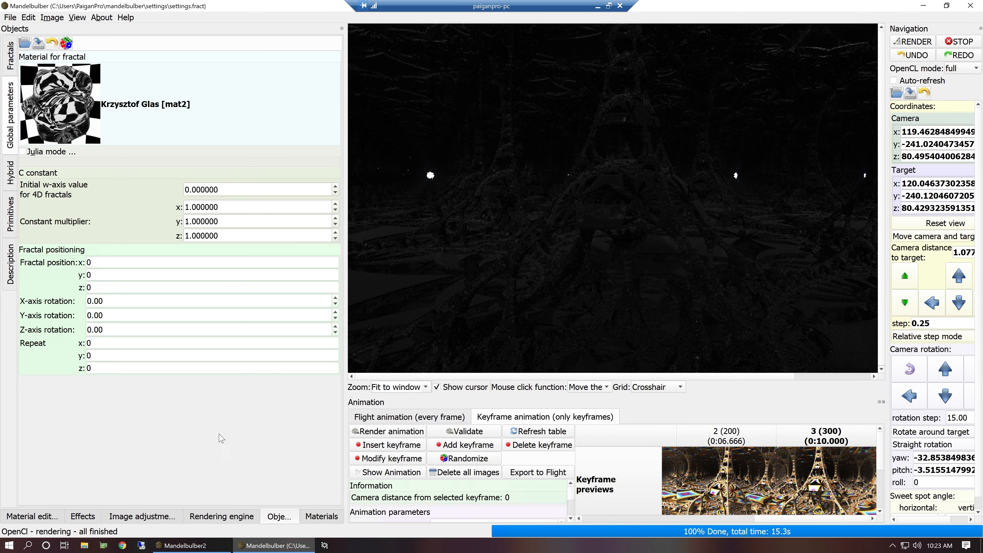
pyautogui.click(42, 113)
pyautogui.click(439, 316)
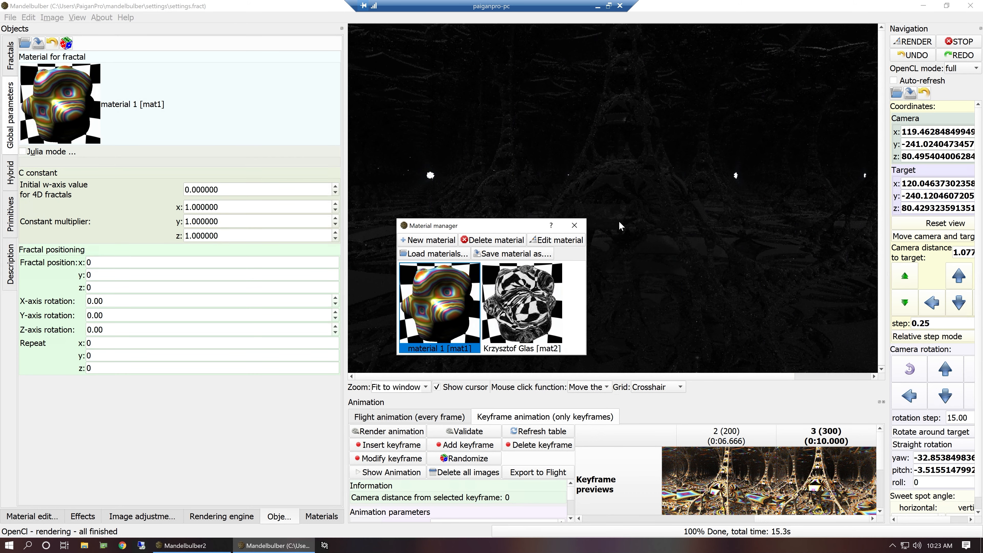
pyautogui.click(575, 225)
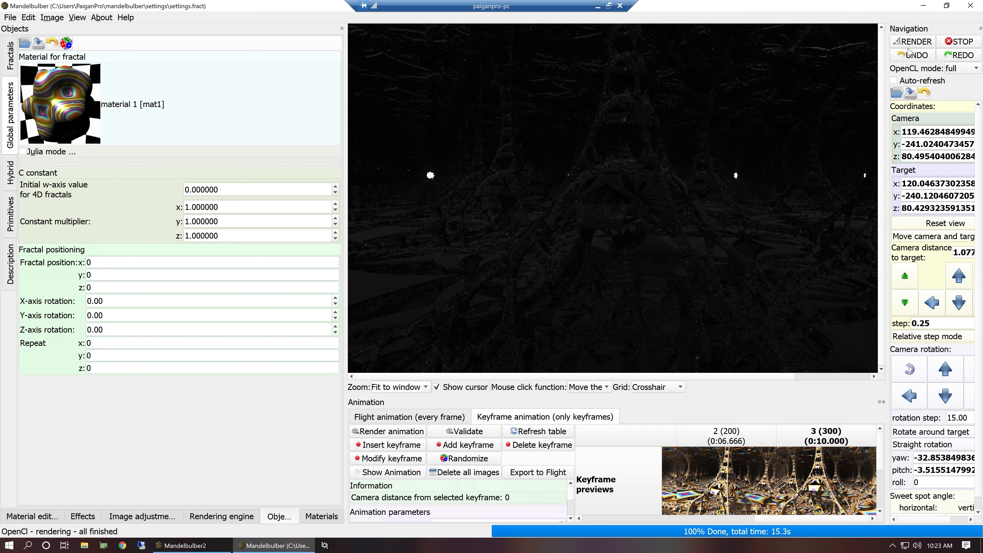
pyautogui.click(909, 45)
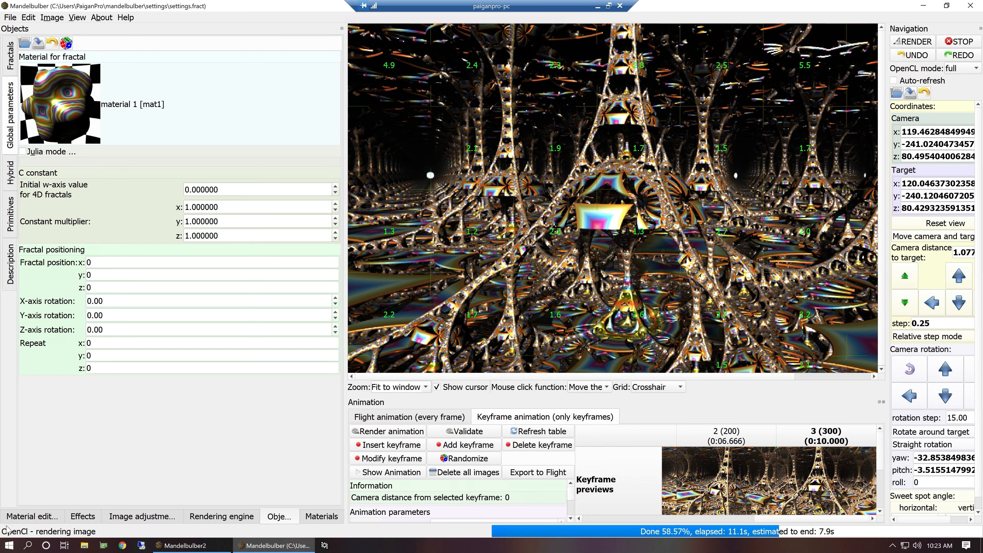
# Step: Set the surface transparency of the Krzysztof Glas material to 0 and render the scene
pyautogui.click(39, 516)
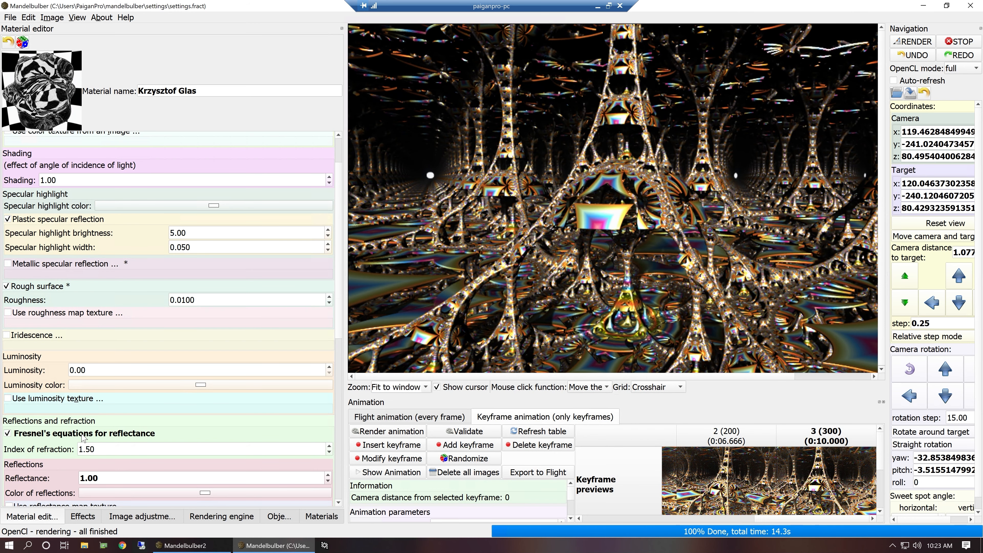
pyautogui.moveTo(83, 436)
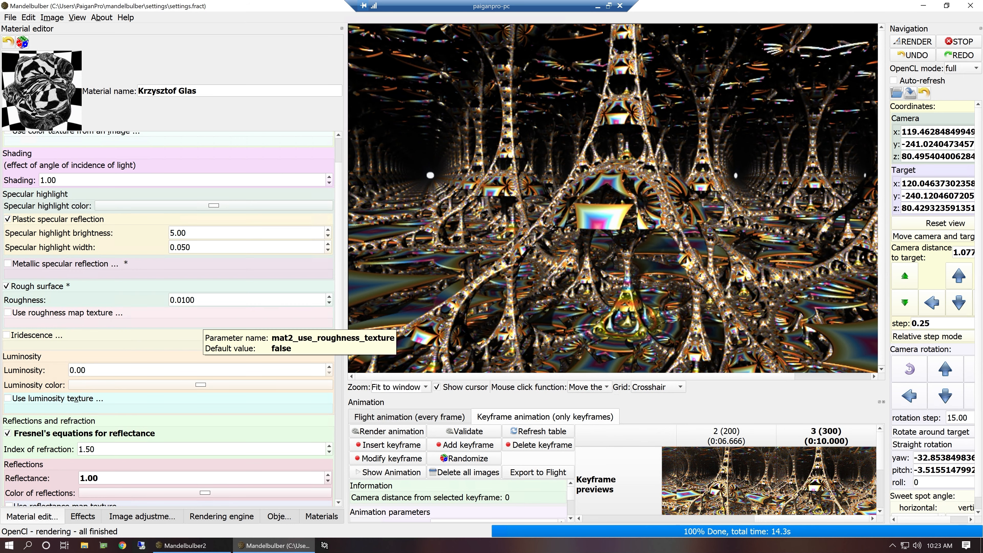
pyautogui.moveTo(259, 299)
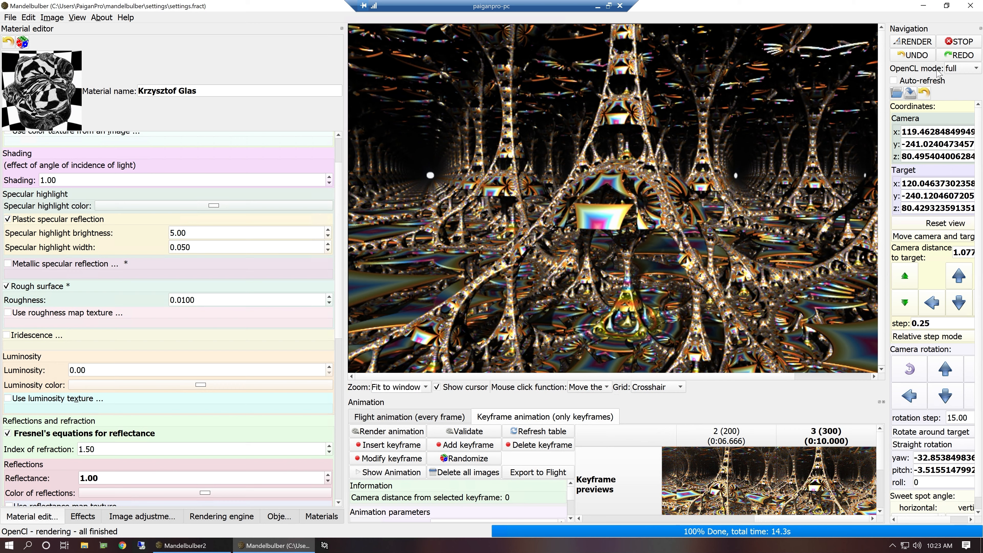
pyautogui.moveTo(950, 68)
pyautogui.scroll(-6, 340, 343)
pyautogui.scroll(-1, 345, 413)
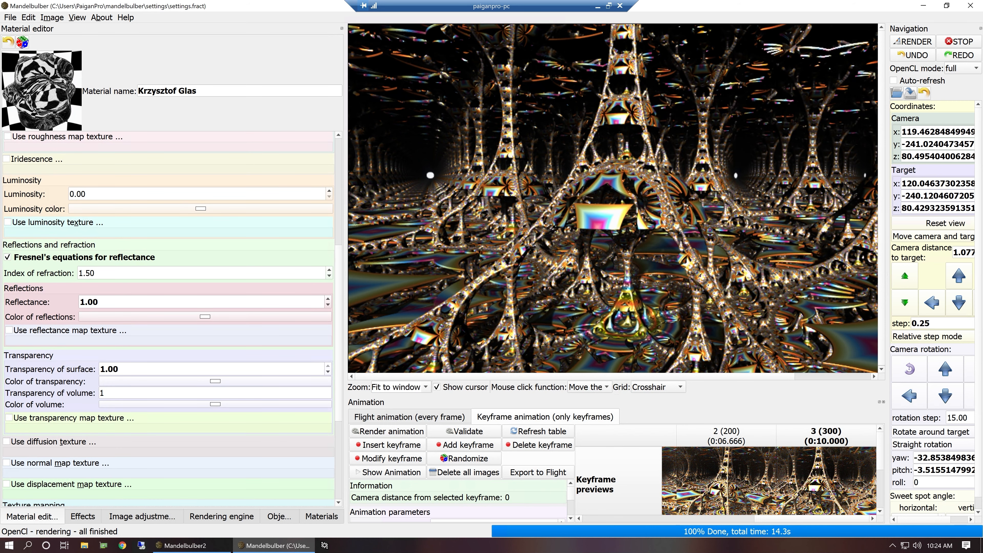
pyautogui.click(120, 370)
pyautogui.click(153, 390)
pyautogui.click(918, 41)
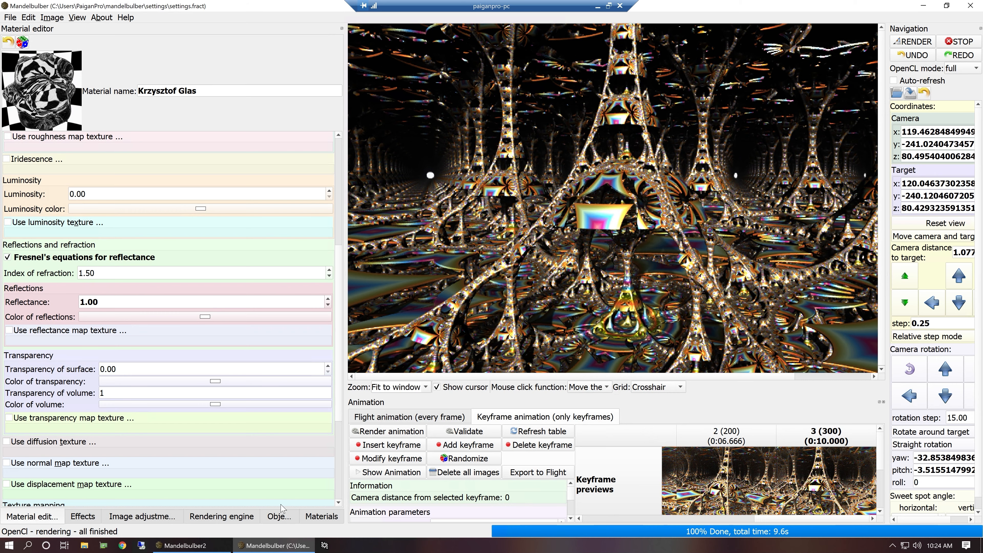
# Step: Switch the fractal's material from material 1 to the non-transparent Krzysztof Glas and start a new render
pyautogui.click(282, 518)
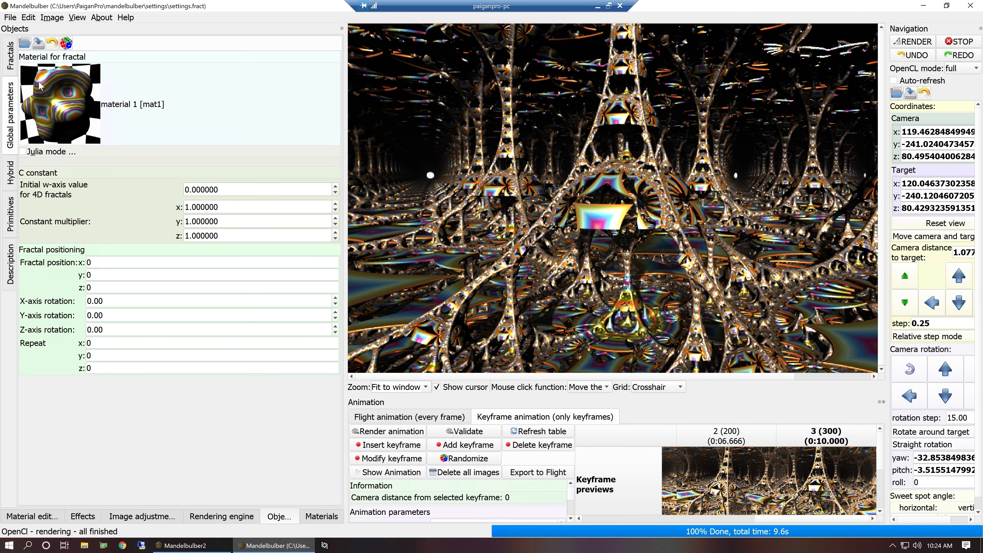
pyautogui.click(57, 99)
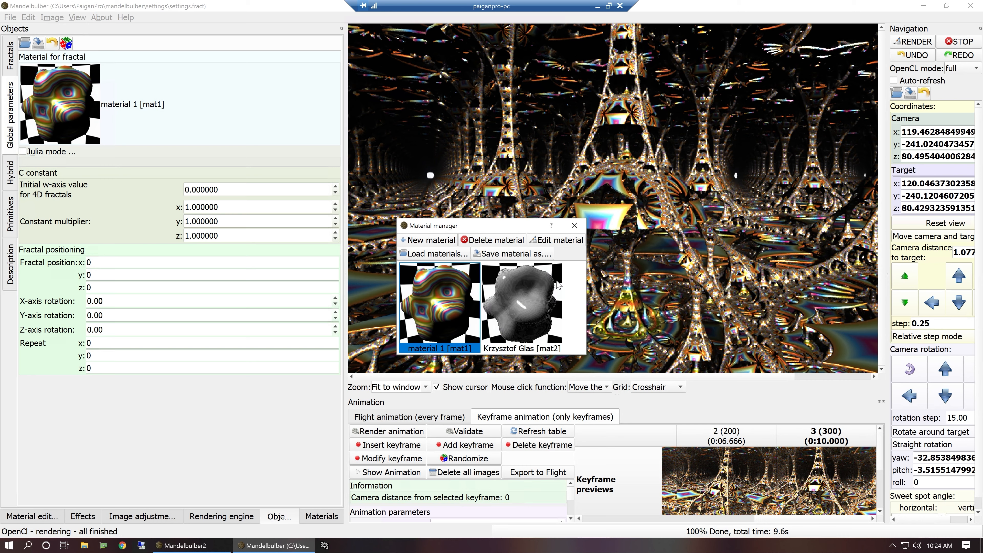
pyautogui.click(550, 287)
pyautogui.click(574, 225)
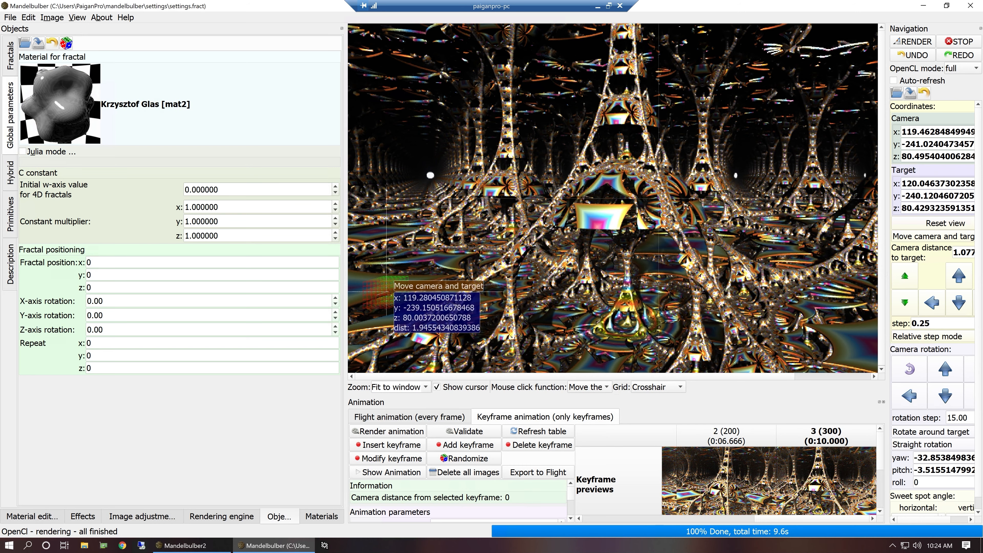
pyautogui.click(912, 44)
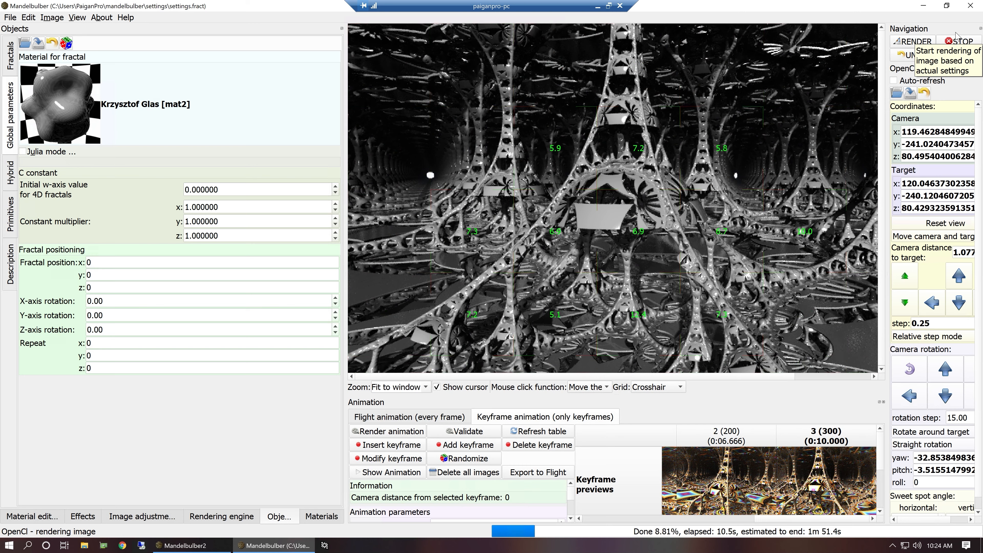
# Step: Stop the render and delete the Krzysztof Glas material from the scene
pyautogui.click(953, 42)
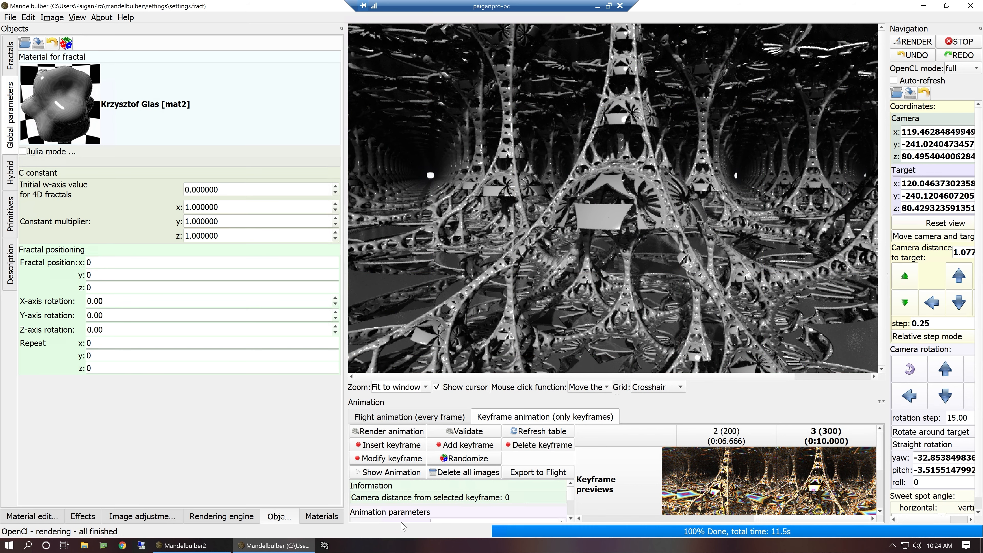
pyautogui.click(321, 516)
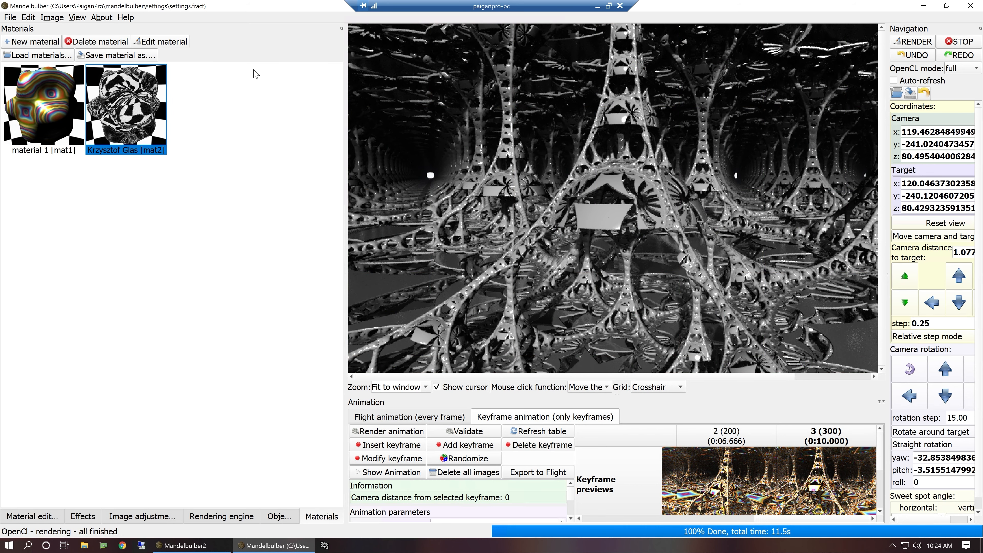
pyautogui.click(99, 42)
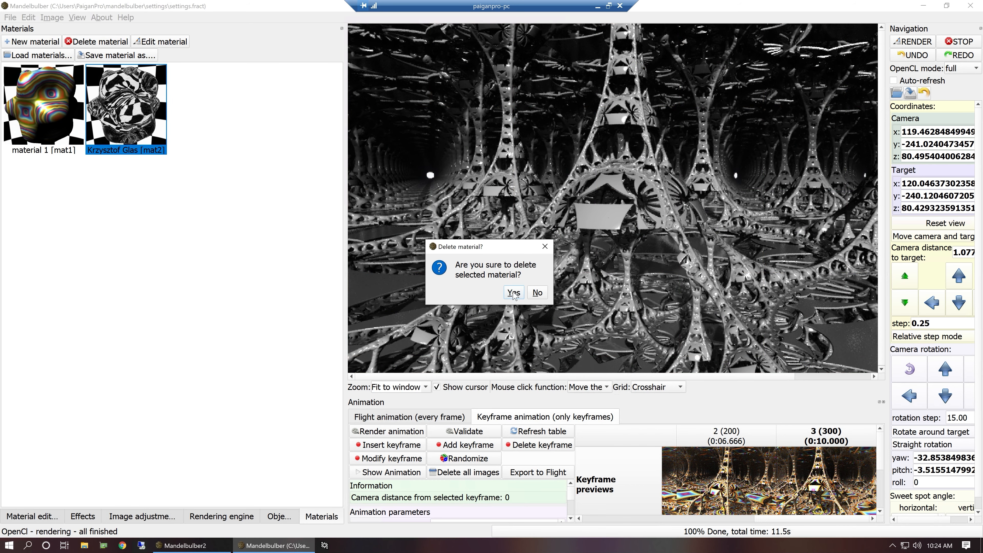
pyautogui.click(514, 293)
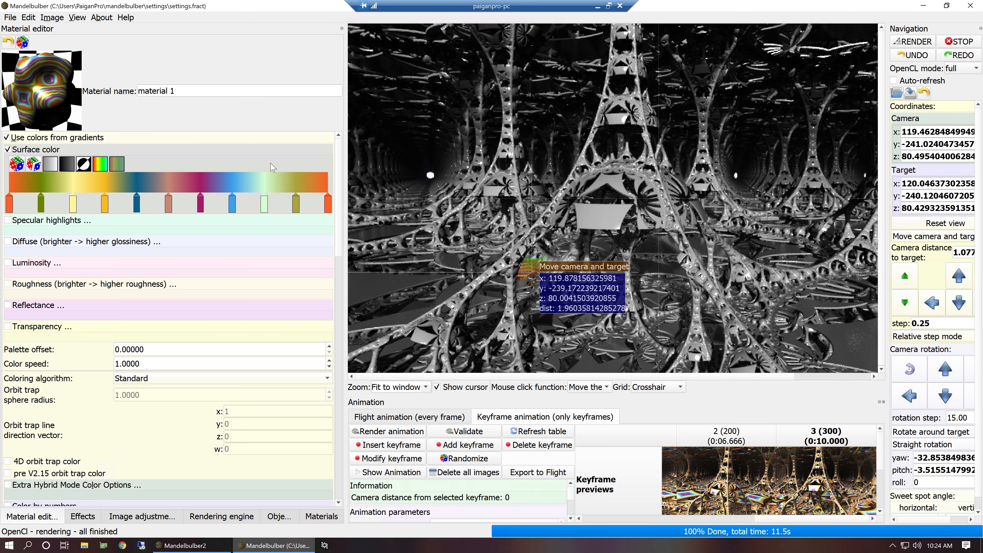
# Step: Create a new material and set its reflectance to 1
pyautogui.click(334, 518)
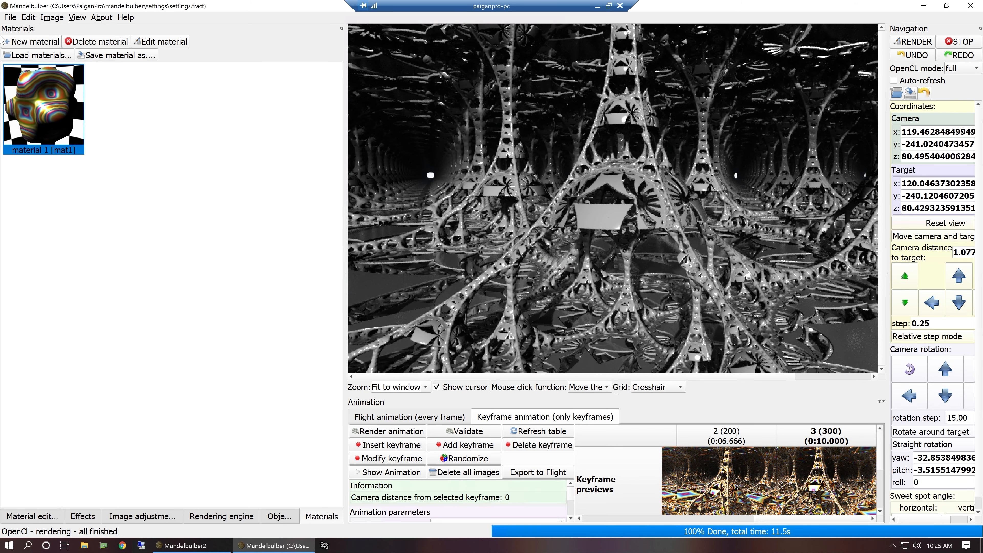
pyautogui.click(29, 46)
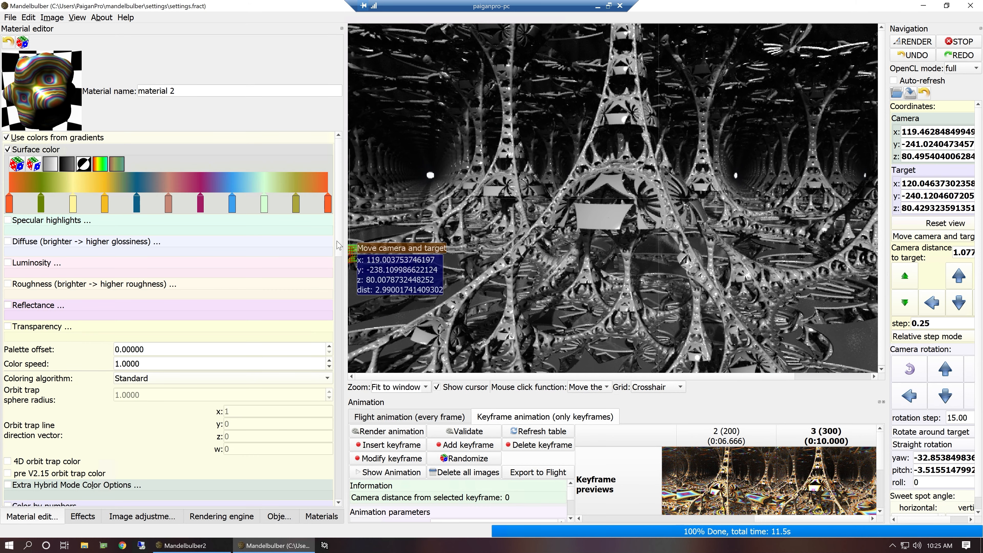
pyautogui.scroll(-10, 316, 464)
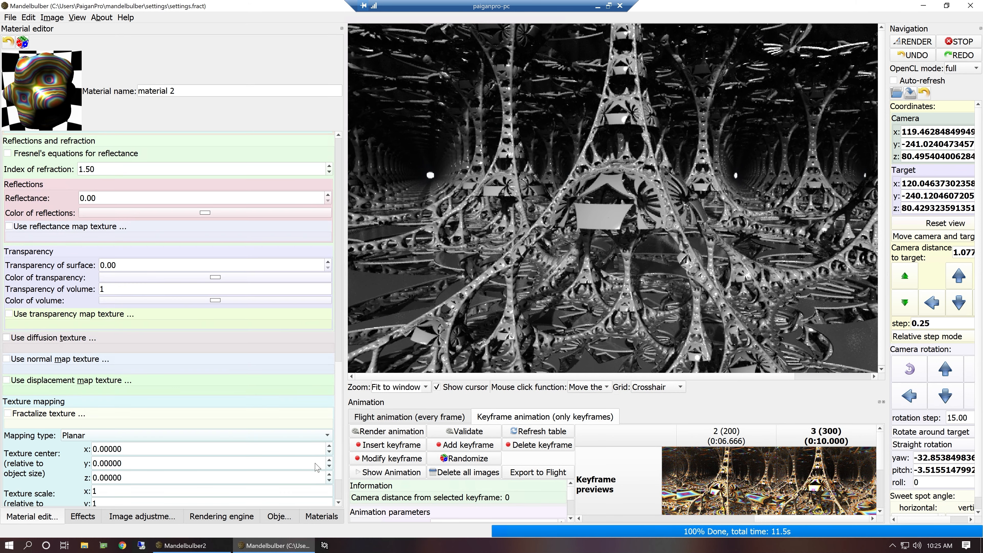
pyautogui.scroll(-3, 317, 466)
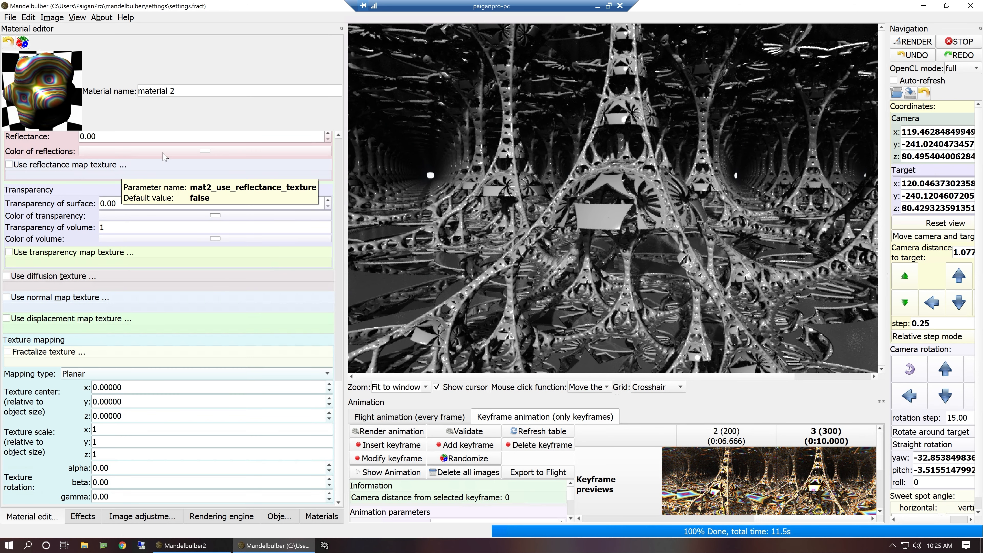
pyautogui.click(102, 135)
pyautogui.write('1')
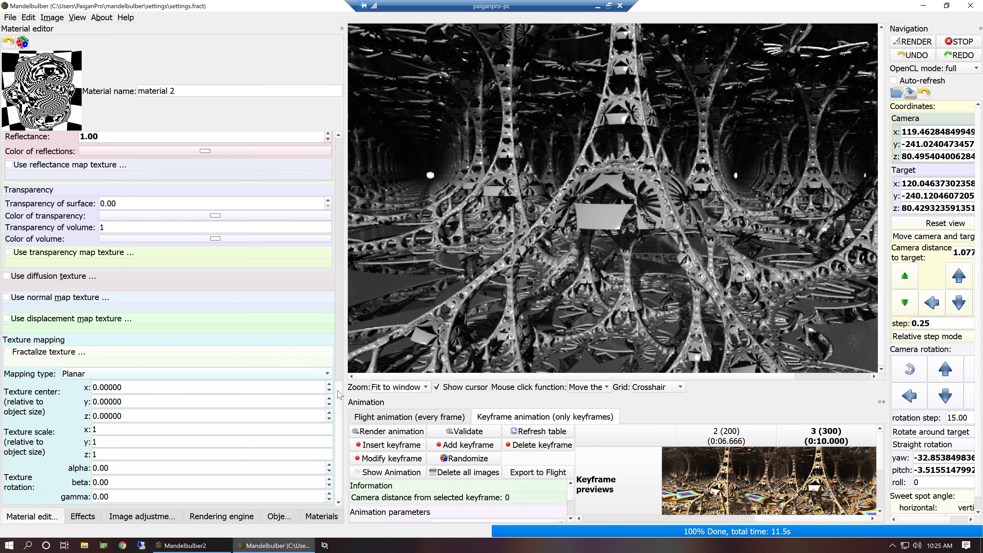
# Step: Enable material 2's reflectance gradient, copy the surface color gradient into it, and render the scene
pyautogui.moveTo(339, 396); pyautogui.dragTo(317, 130)
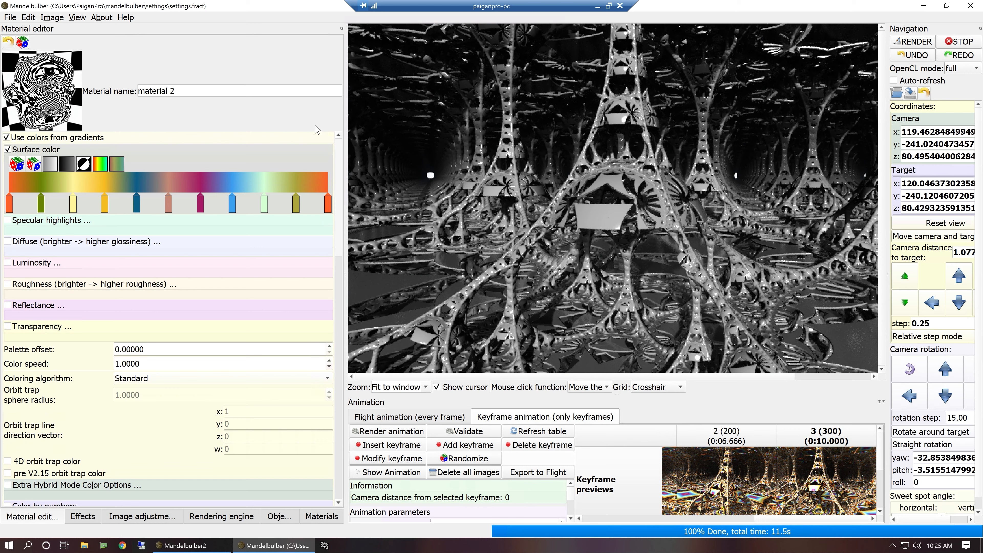
pyautogui.click(19, 306)
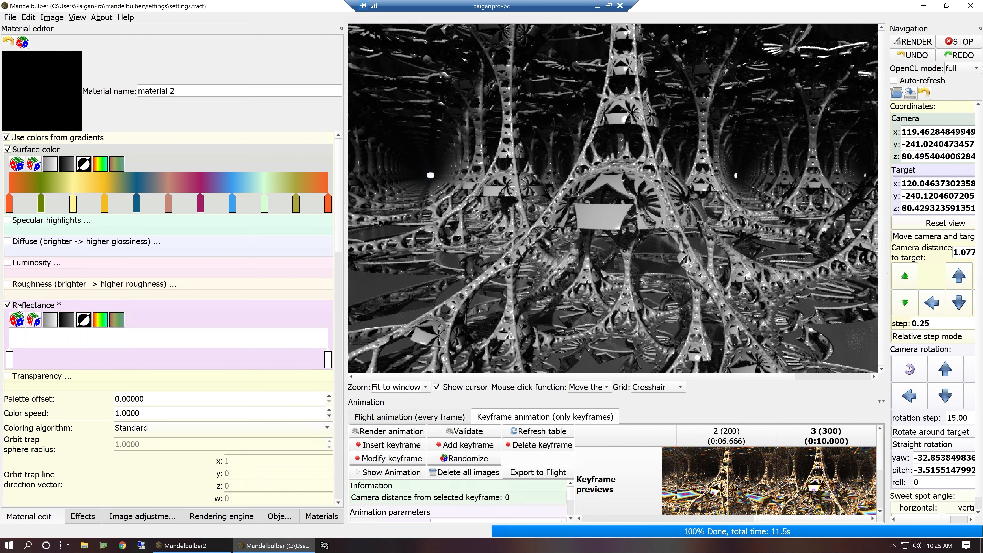
pyautogui.rightClick(142, 177)
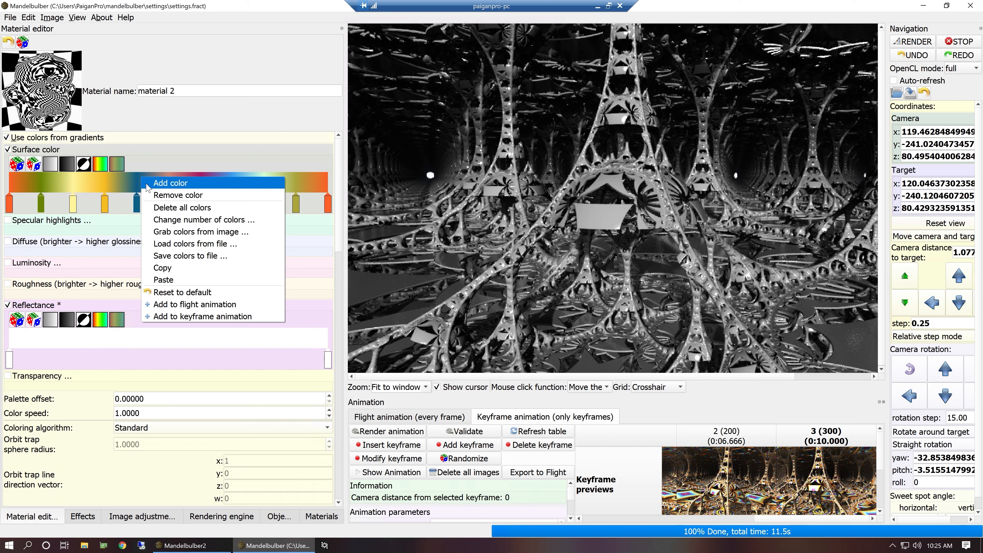
pyautogui.click(173, 271)
pyautogui.rightClick(84, 344)
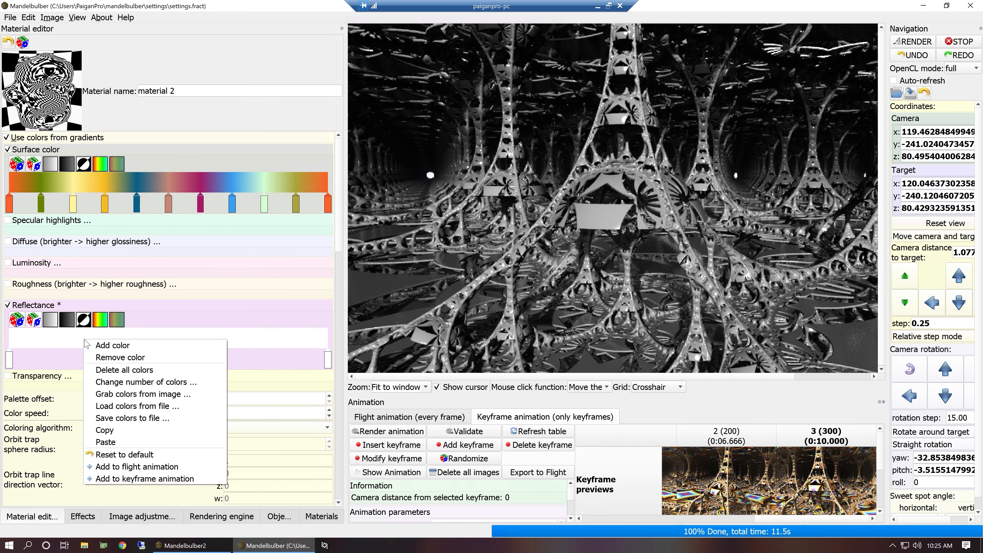
pyautogui.click(114, 444)
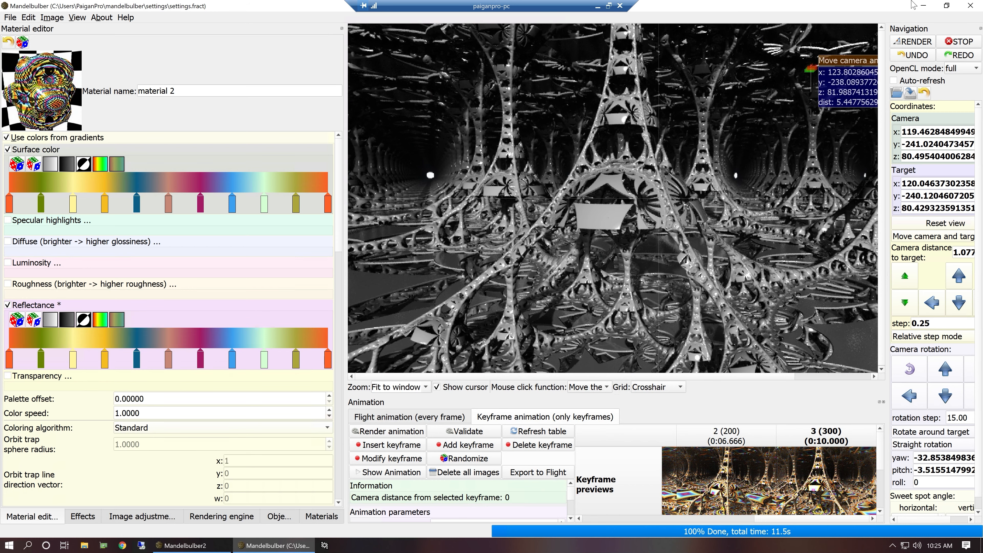
pyautogui.click(912, 42)
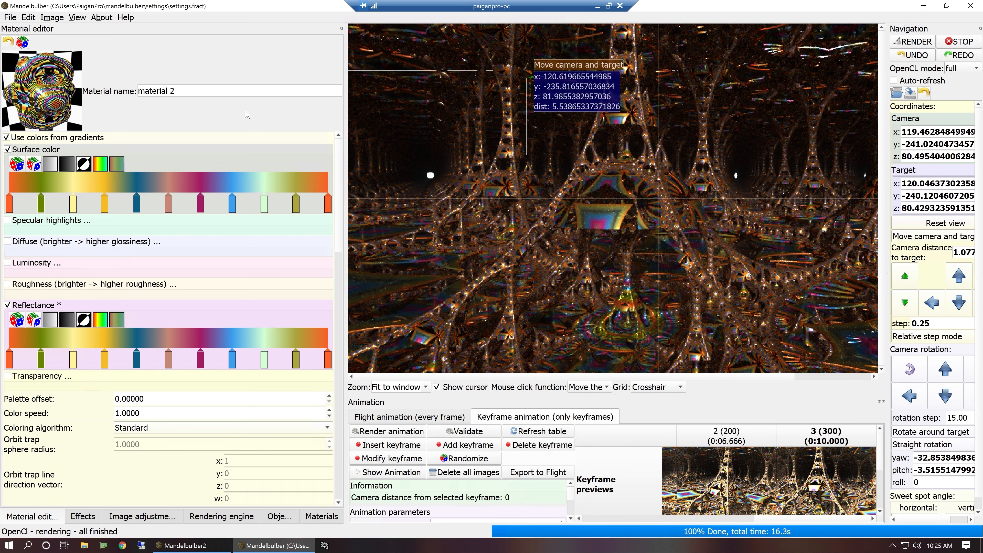
# Step: Render the scene with material 2's reflectance gradient turned off for comparison, and render again with it turned back on
pyautogui.click(26, 308)
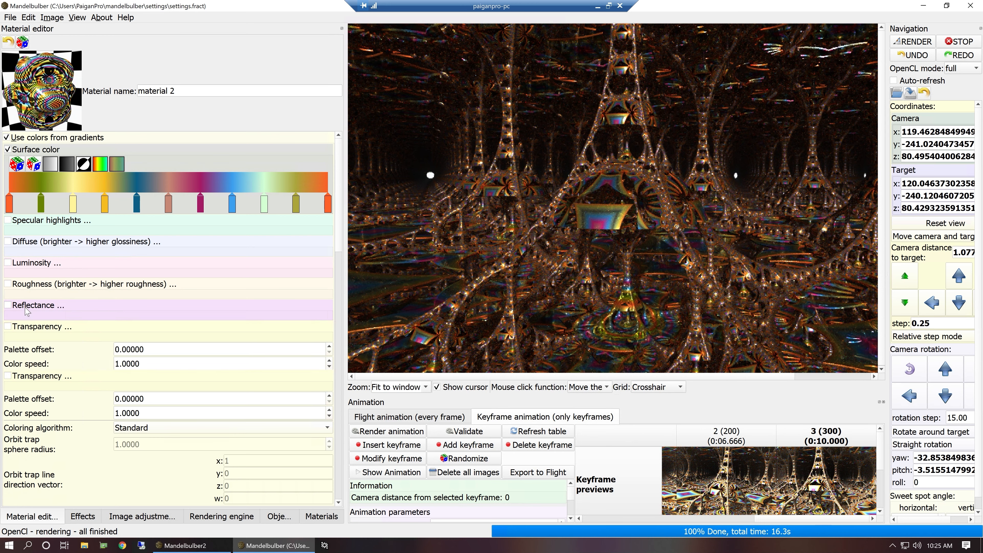
pyautogui.click(908, 41)
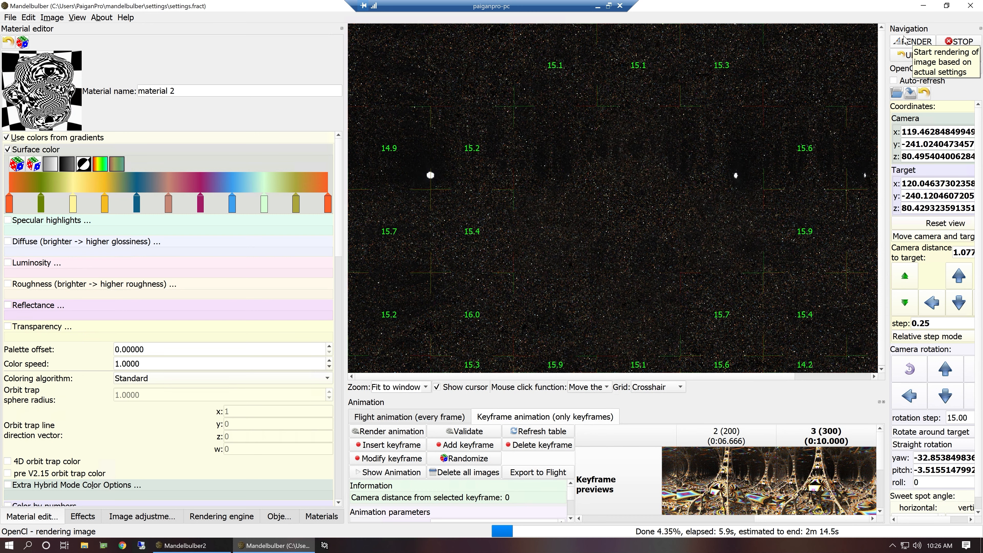
pyautogui.click(955, 42)
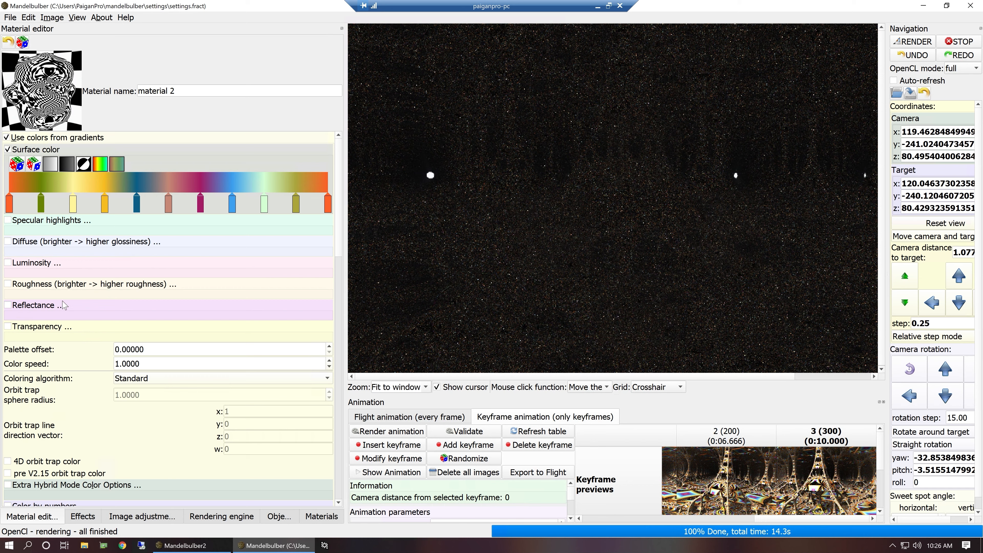
pyautogui.click(38, 306)
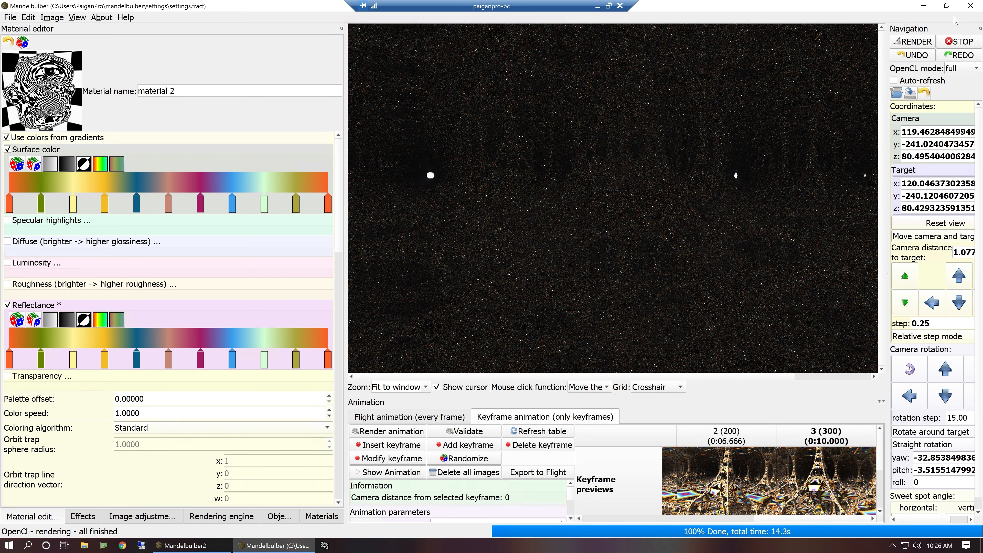
pyautogui.click(908, 42)
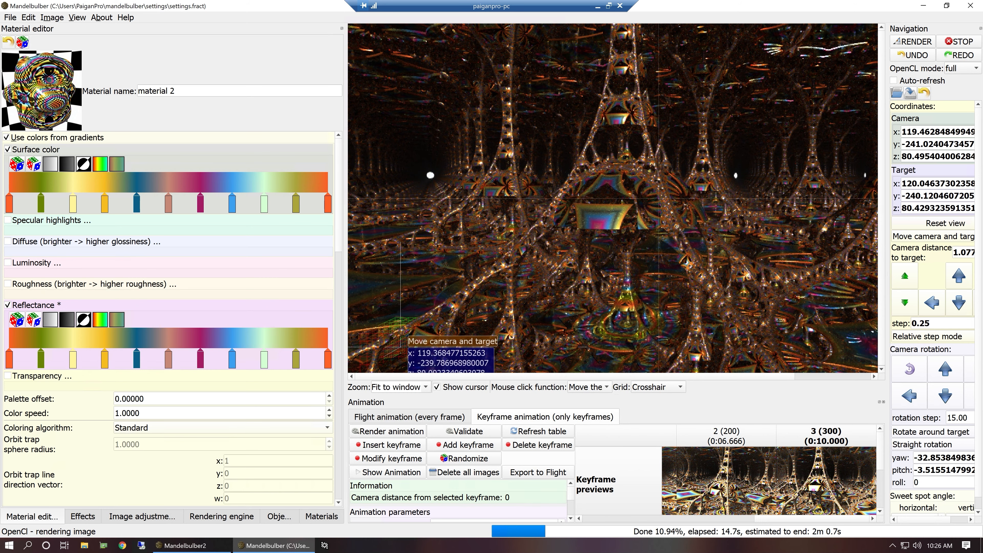
# Step: Check the CPU and GPU load in Task Manager while the scene renders, and stop the render
pyautogui.hotkey('ctrl', 'shift', 'Escape')
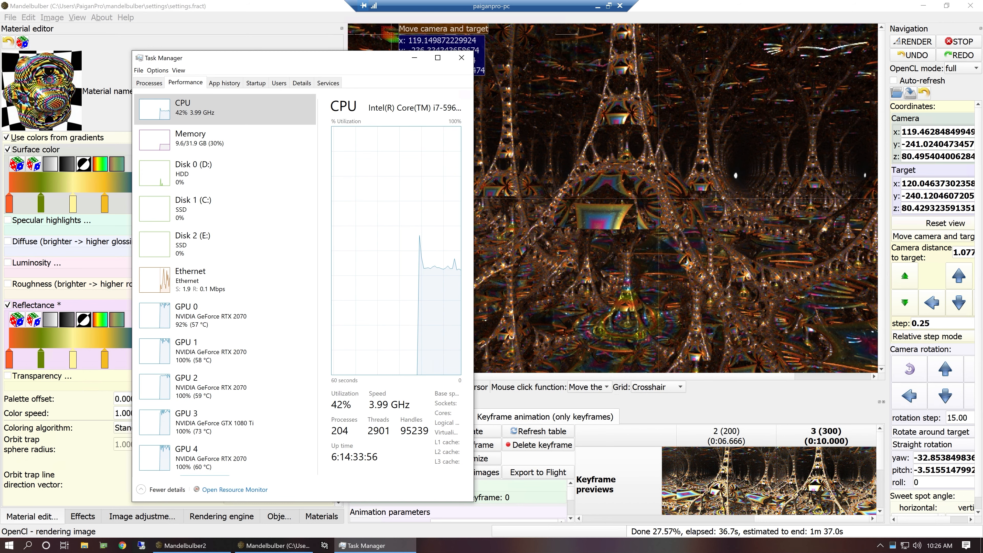
pyautogui.click(415, 58)
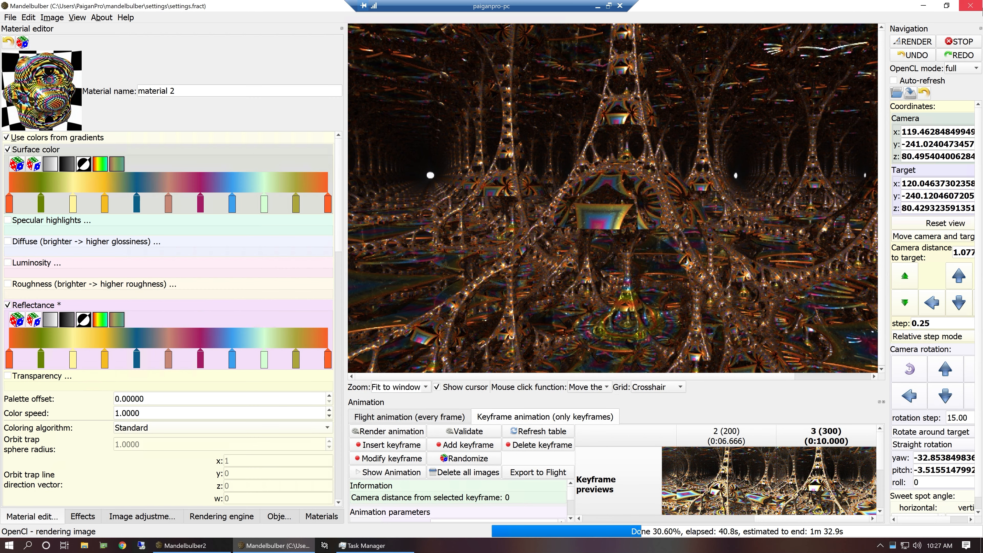
pyautogui.click(959, 45)
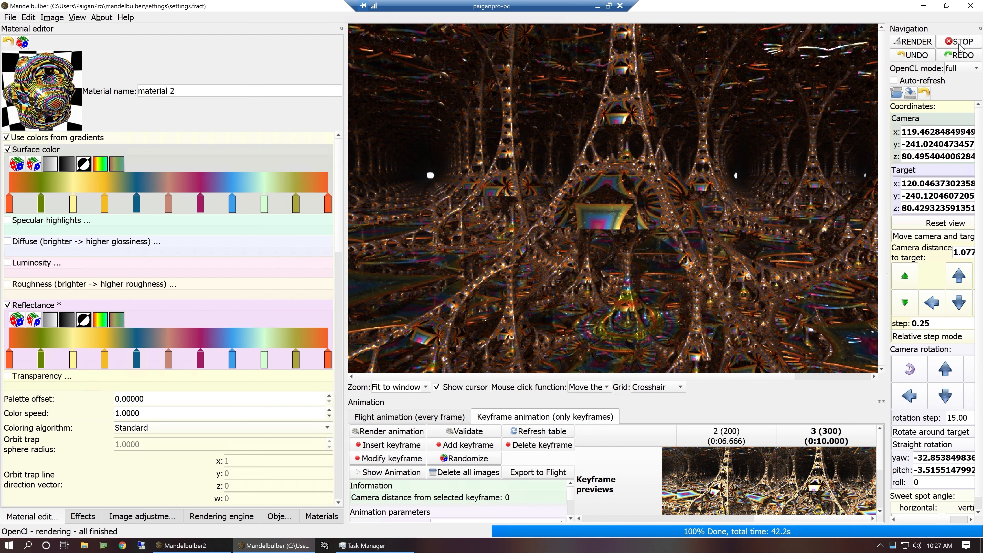
# Step: Try several randomized color sets for material 2's reflectance gradient and render the scene with them
pyautogui.click(34, 320)
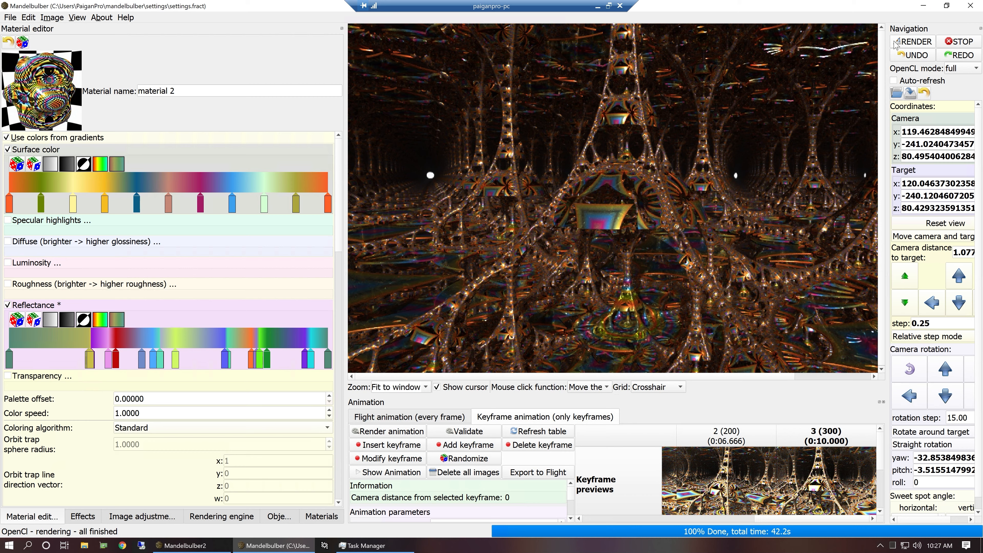
pyautogui.click(913, 42)
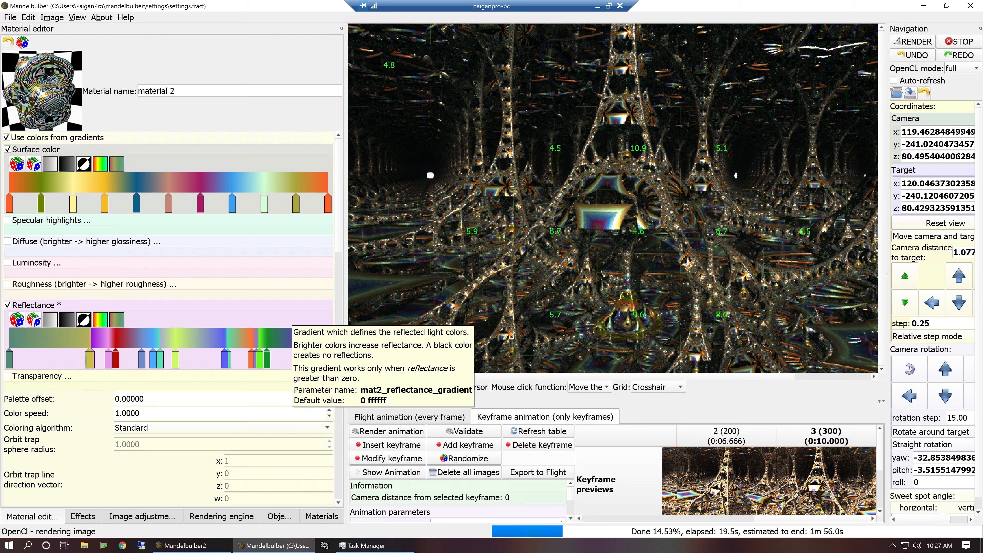
pyautogui.moveTo(339, 239); pyautogui.dragTo(339, 276)
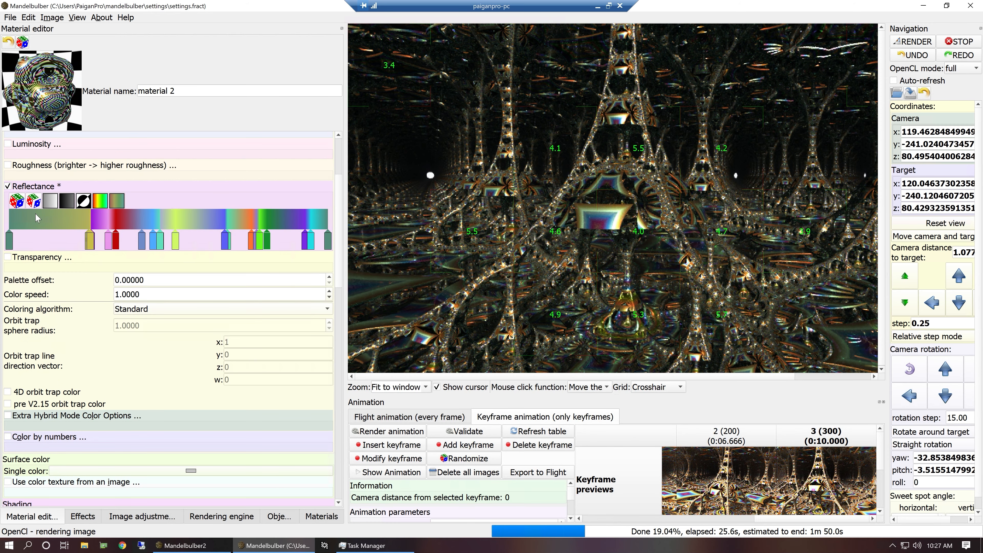
pyautogui.click(36, 205)
pyautogui.click(34, 204)
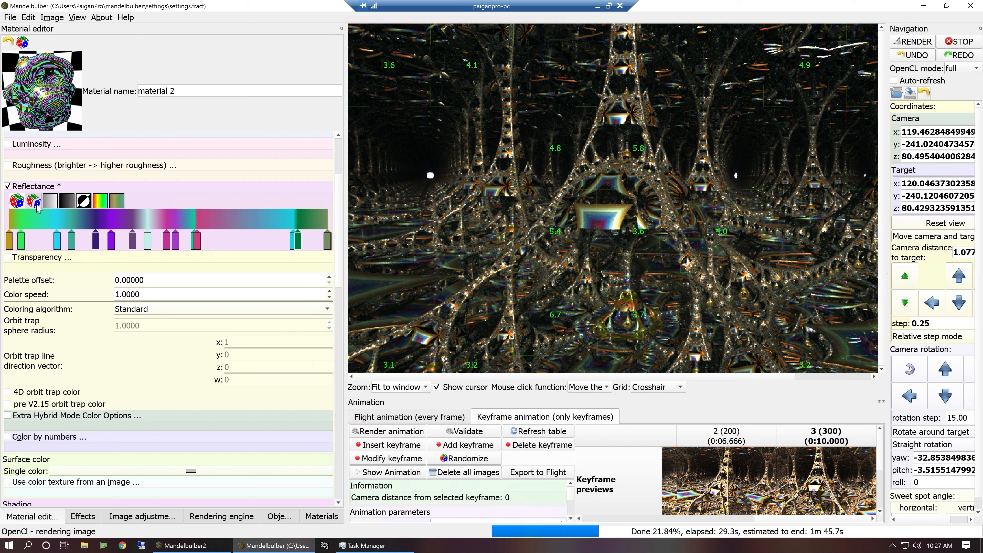
pyautogui.click(35, 205)
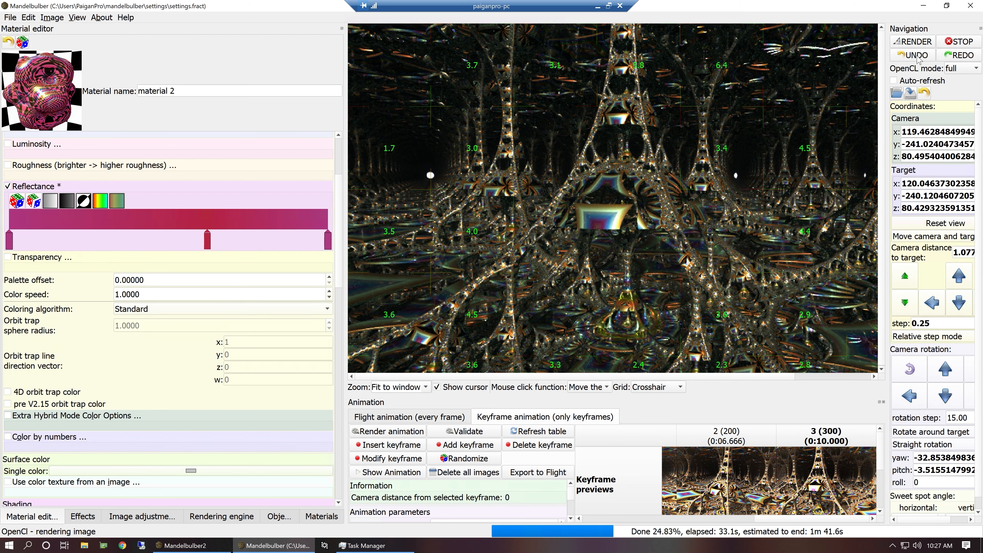
pyautogui.click(912, 43)
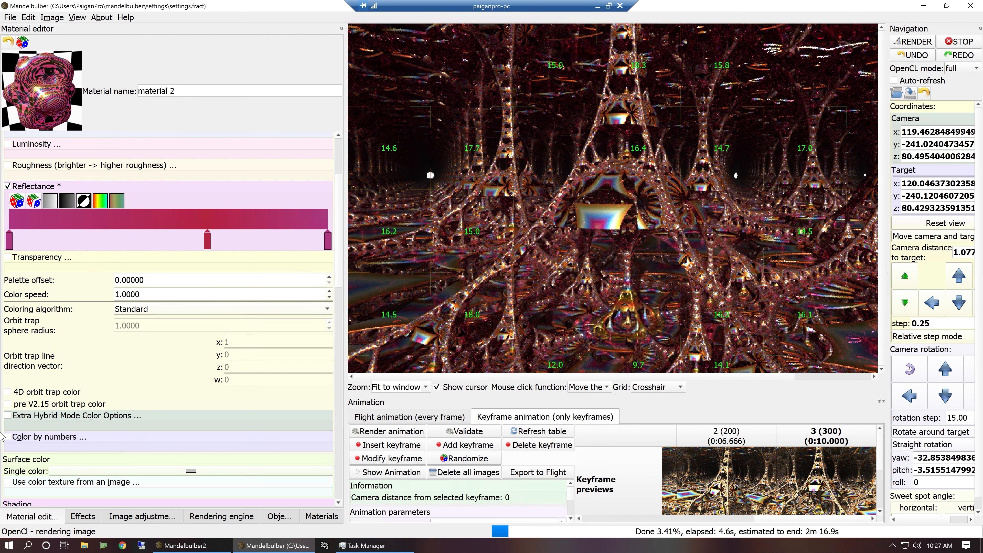
# Step: Paste the copied surface colors back into the reflectance gradient and render the scene
pyautogui.rightClick(50, 214)
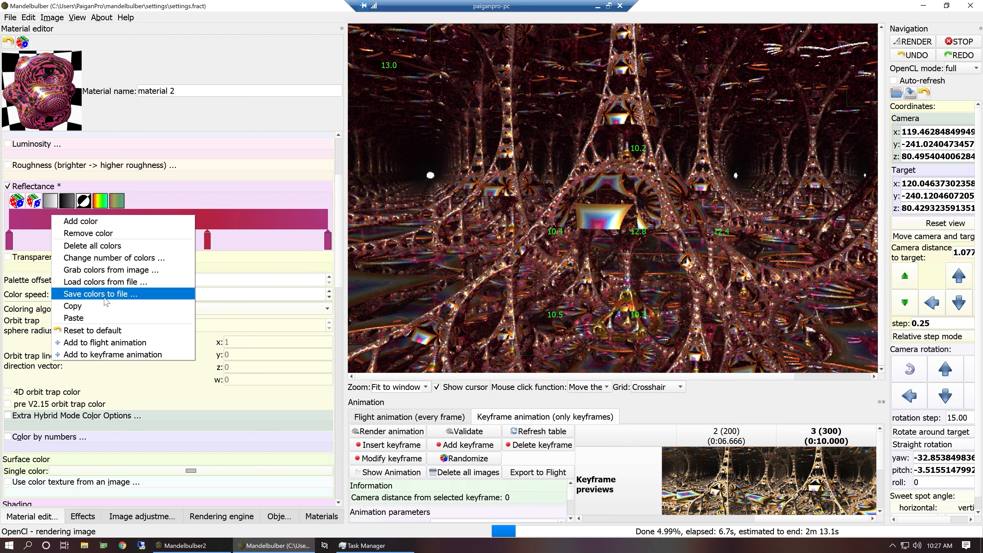
pyautogui.click(99, 317)
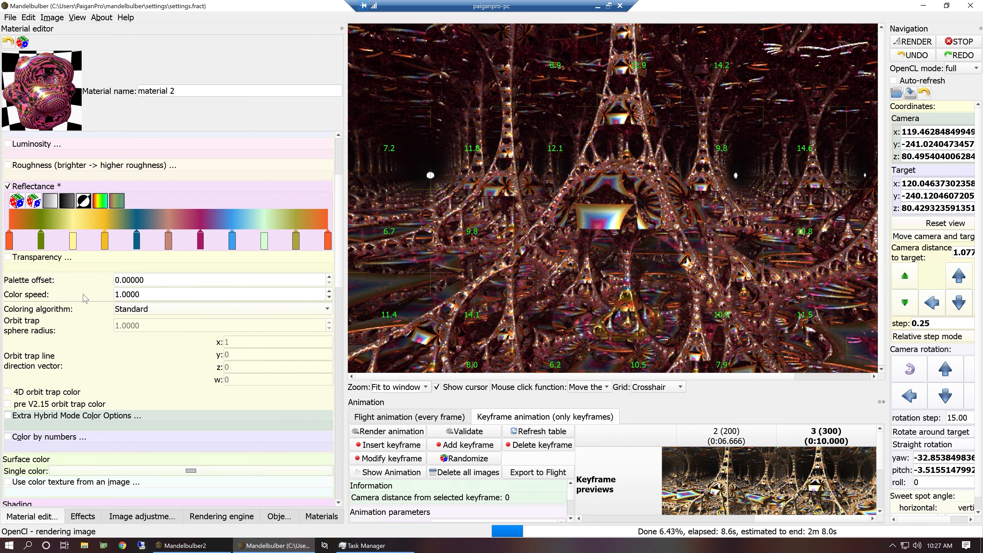
pyautogui.click(912, 41)
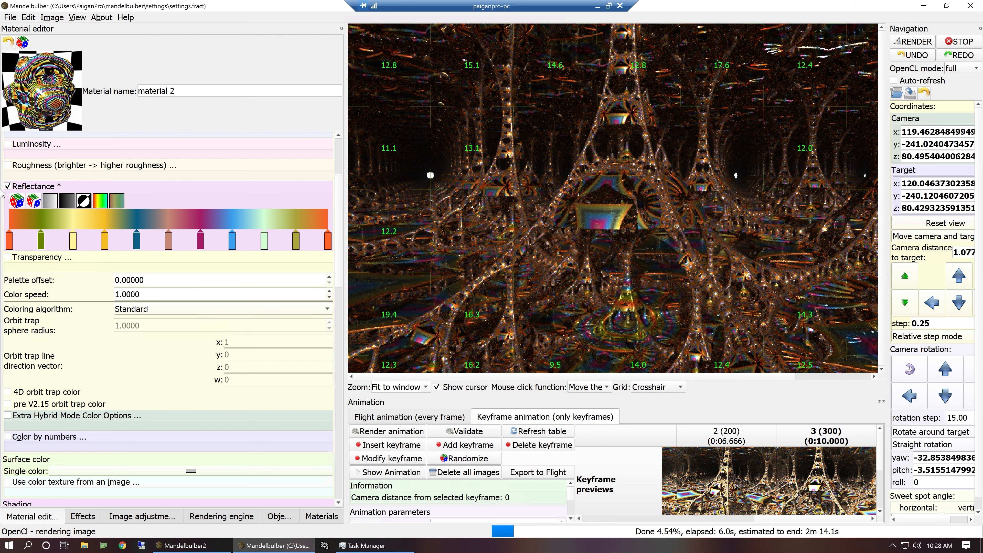
# Step: Enable material 2's roughness gradient and paste the copied surface colors into it
pyautogui.click(7, 166)
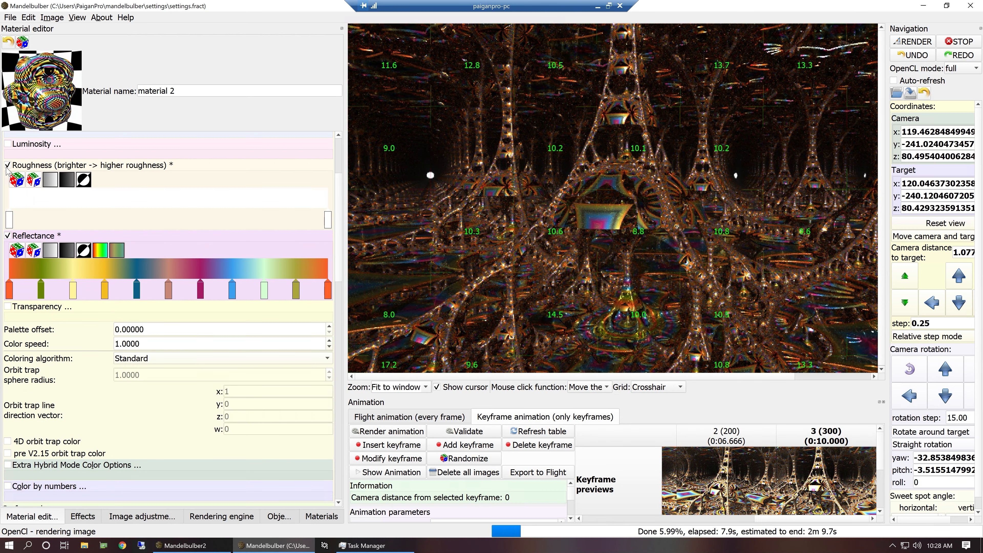
pyautogui.rightClick(44, 200)
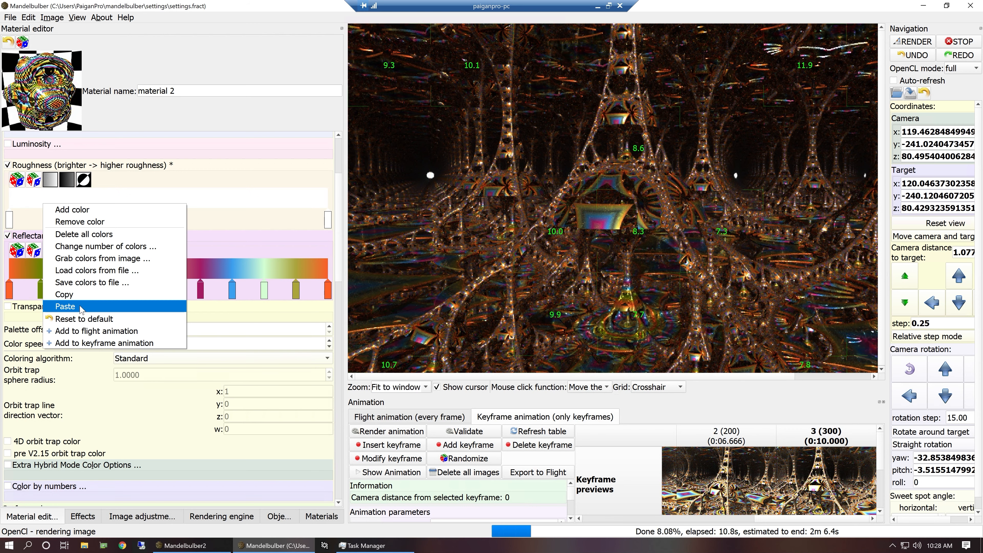
pyautogui.click(81, 307)
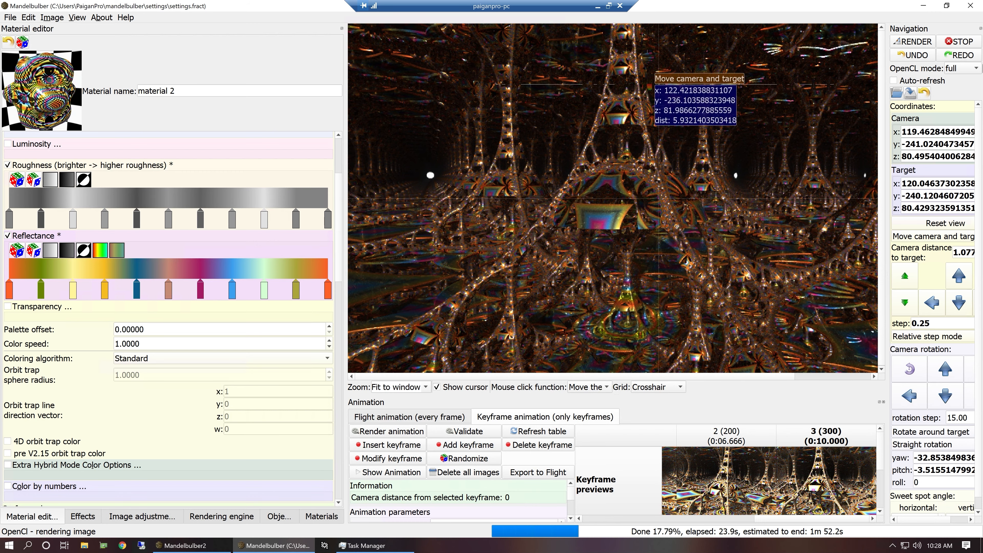
# Step: Render the scene with material 2's roughness gradient and stop the render once the result can be judged
pyautogui.click(908, 44)
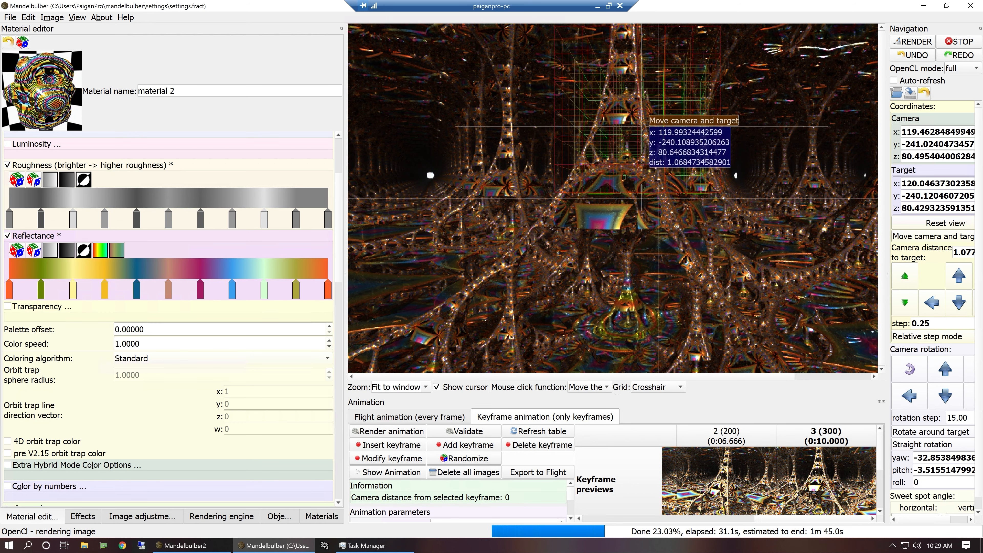
pyautogui.click(952, 41)
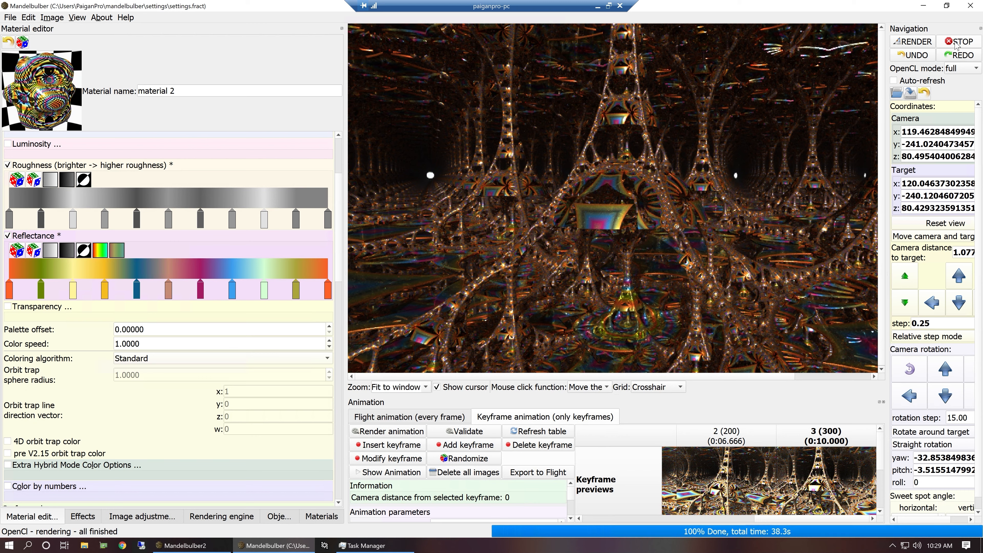
# Step: Try a luminosity gradient on material 2 by pasting the copied surface colors, randomizing them and rendering the scene
pyautogui.click(25, 146)
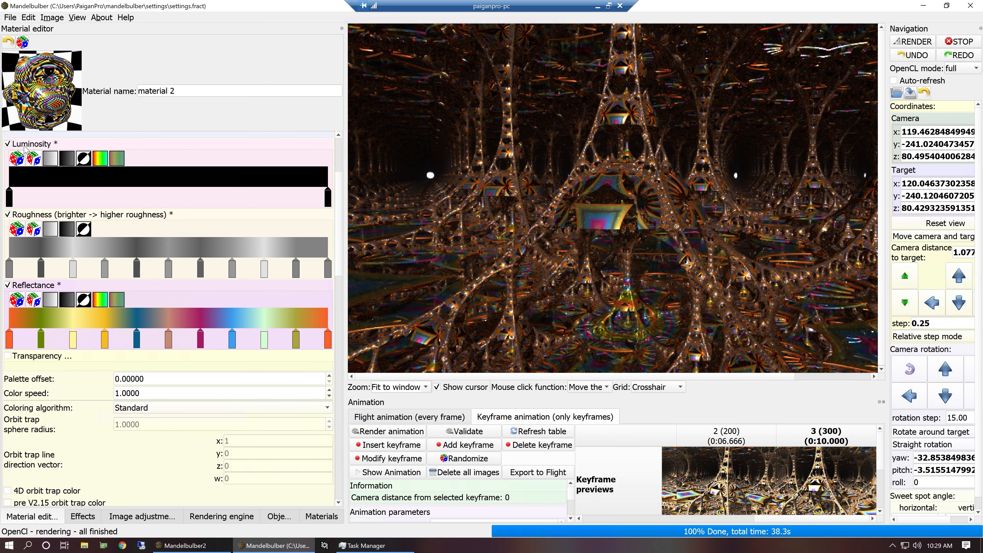
pyautogui.rightClick(95, 177)
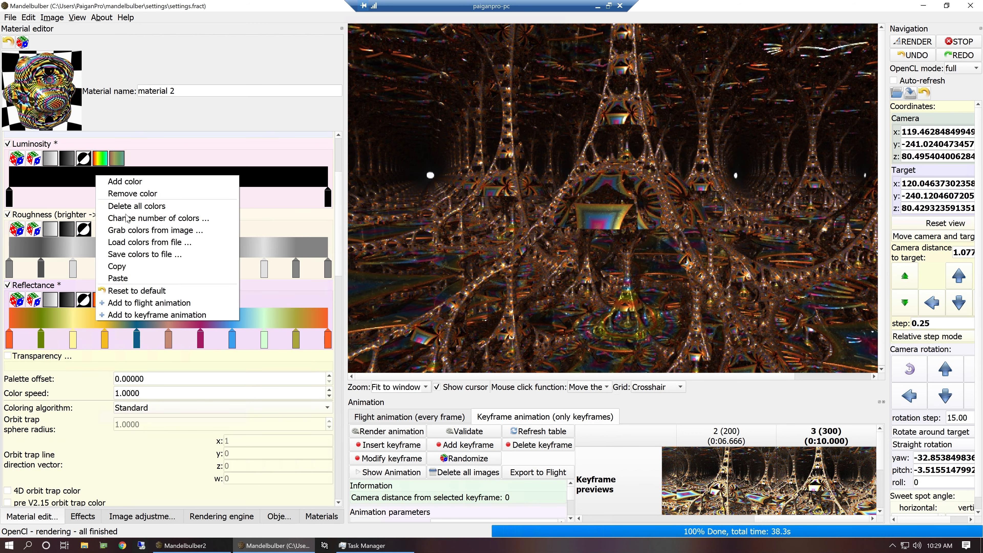
pyautogui.click(137, 278)
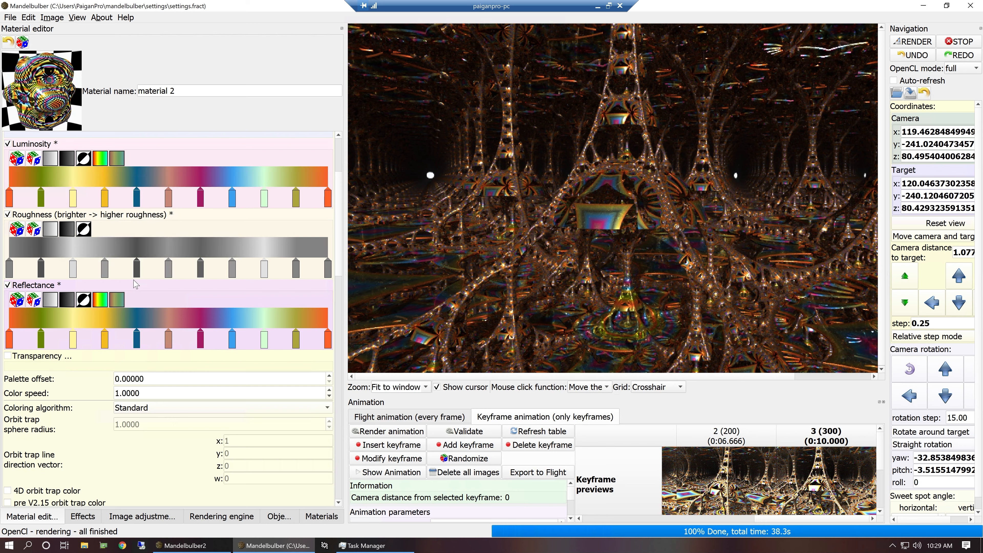
pyautogui.click(33, 163)
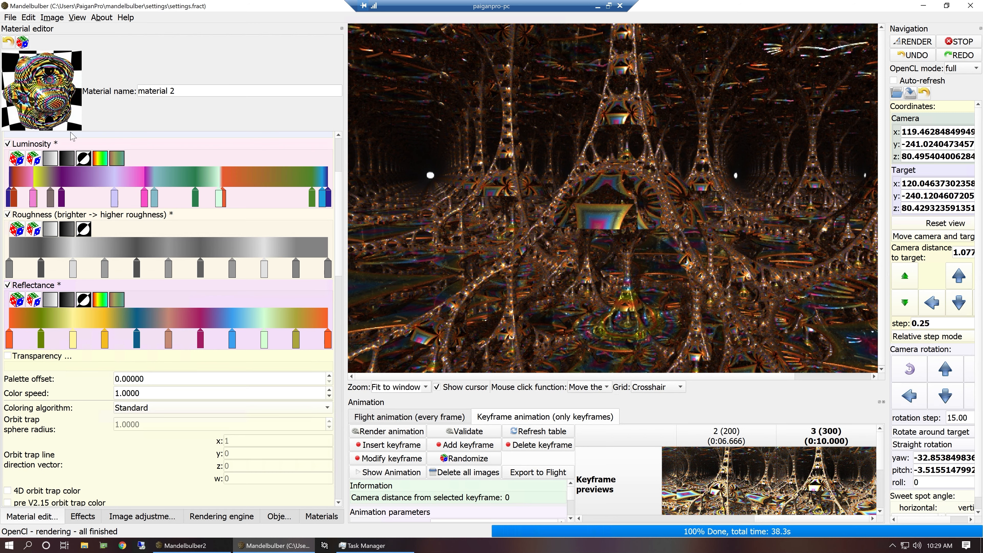
pyautogui.click(922, 43)
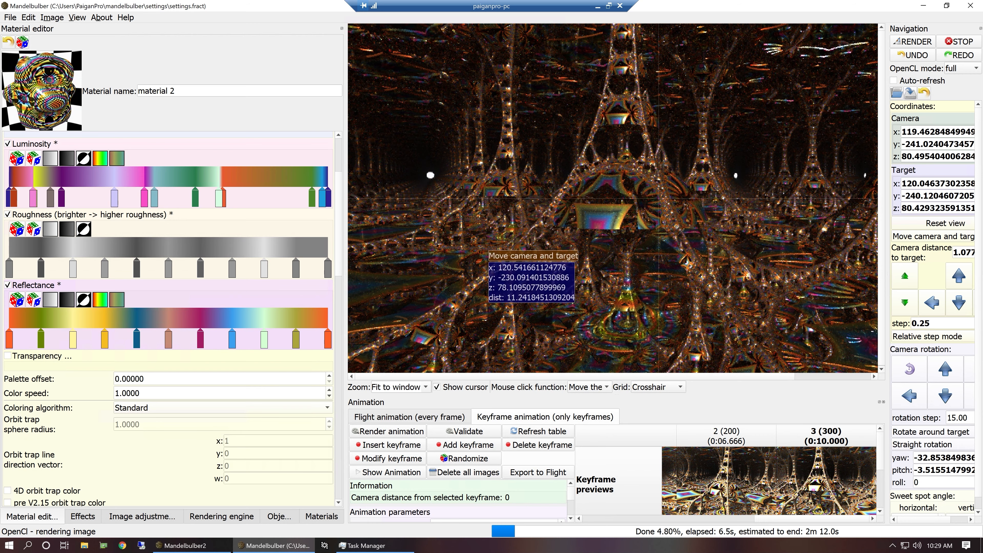
# Step: Set material 2's luminosity to 0.20 and render the scene
pyautogui.scroll(-10, 336, 286)
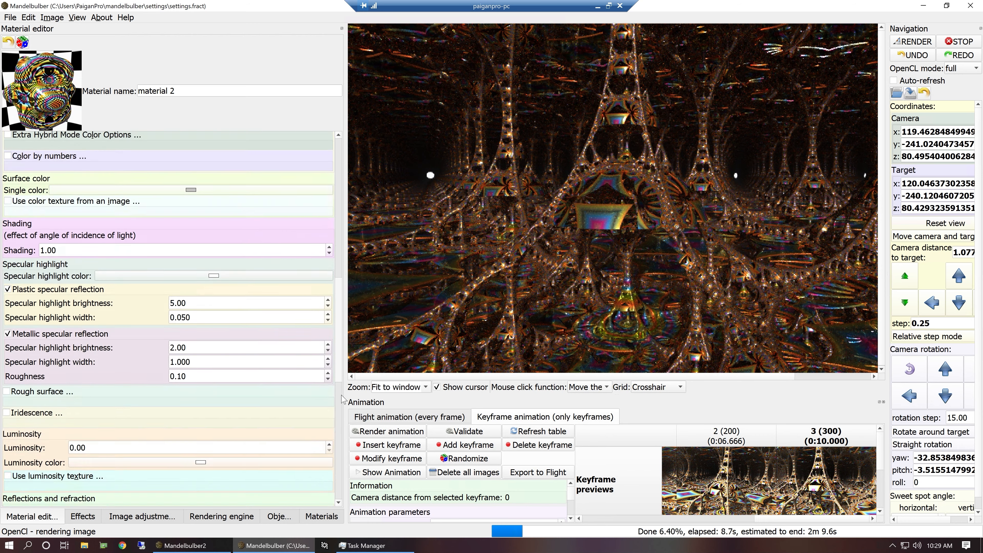
pyautogui.scroll(-10, 339, 477)
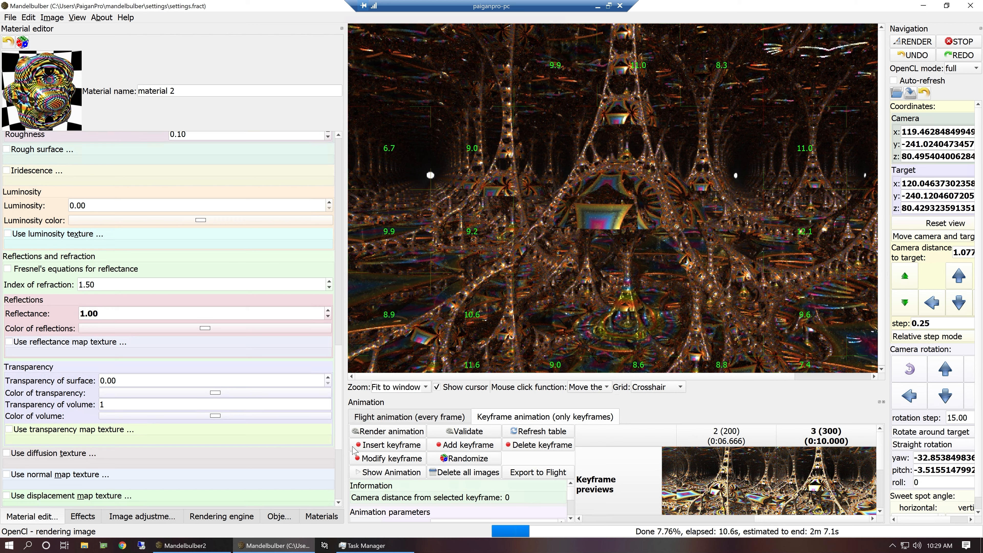
pyautogui.scroll(5, 342, 479)
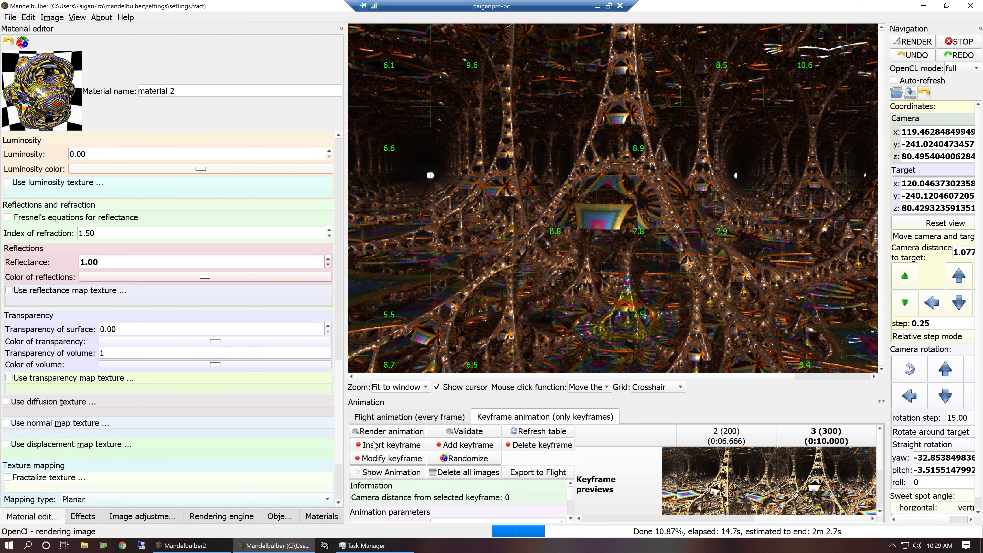
pyautogui.scroll(5, 25, 374)
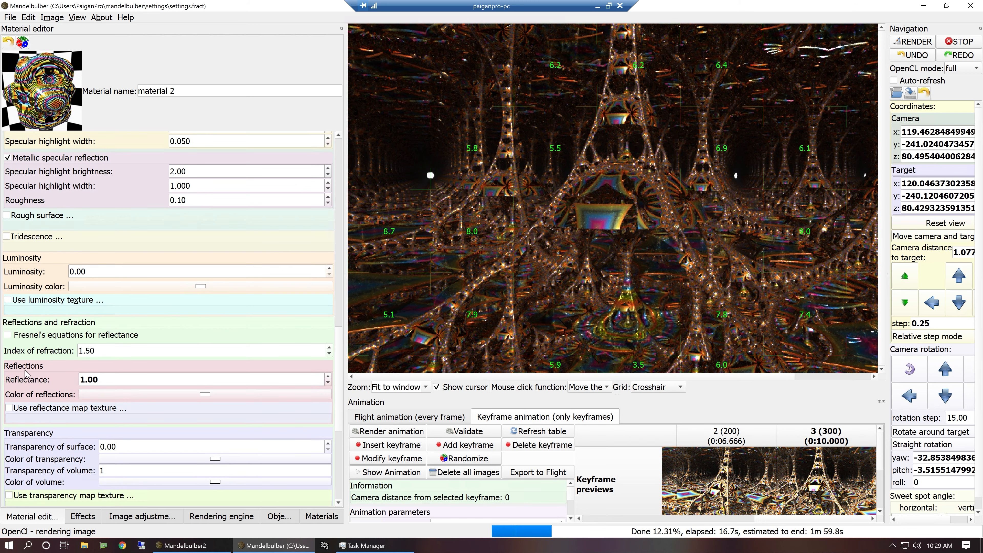
pyautogui.click(72, 272)
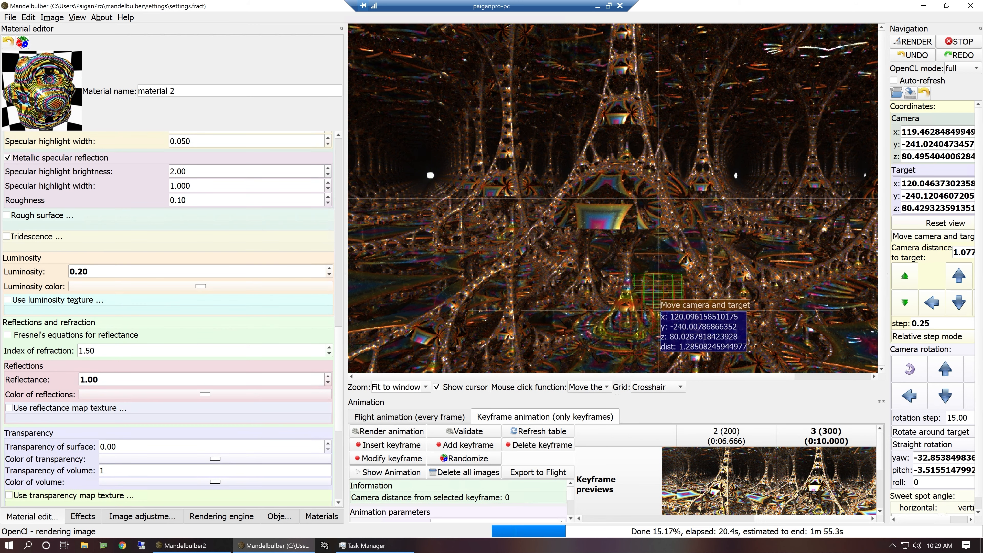
pyautogui.click(914, 41)
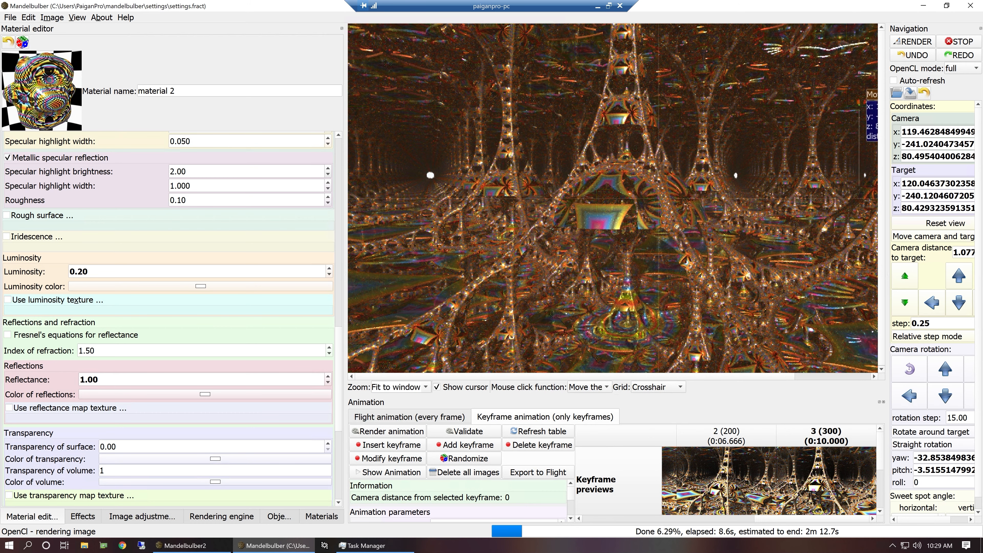
# Step: Enable material 2's luminosity texture and load fire_background_loop2_videvo2_00000000.png from the Fire Background 2 folder in Texture Movies on drive D
pyautogui.click(47, 300)
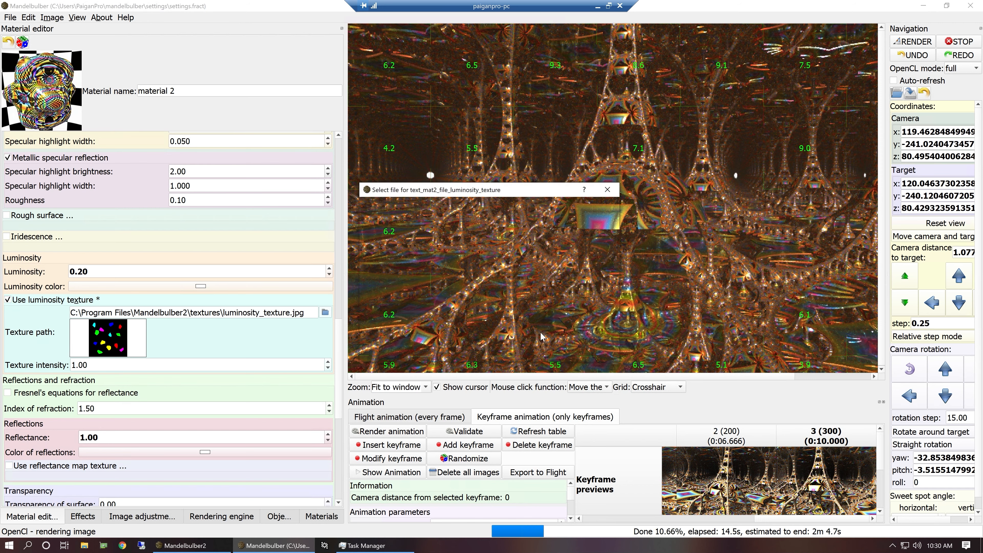
pyautogui.click(400, 225)
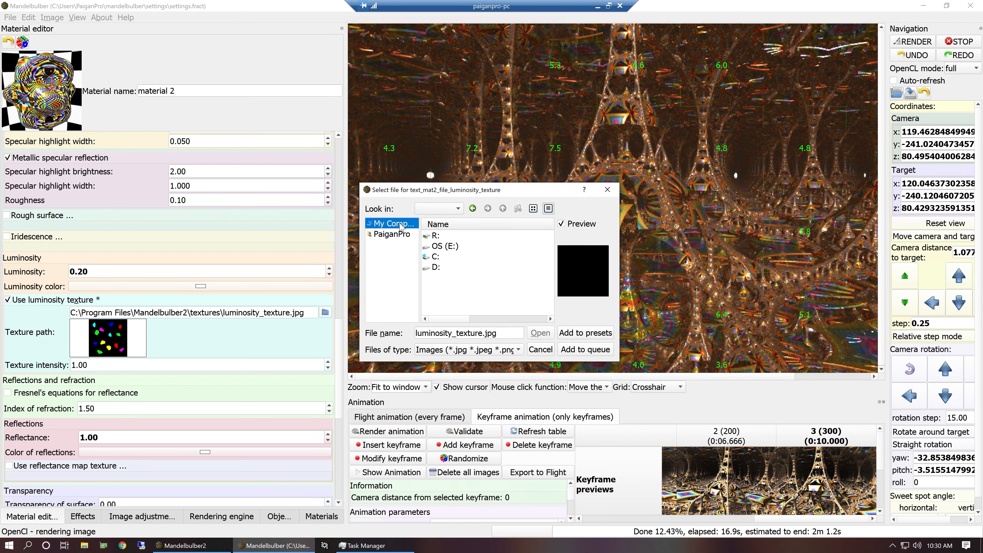
pyautogui.doubleClick(436, 235)
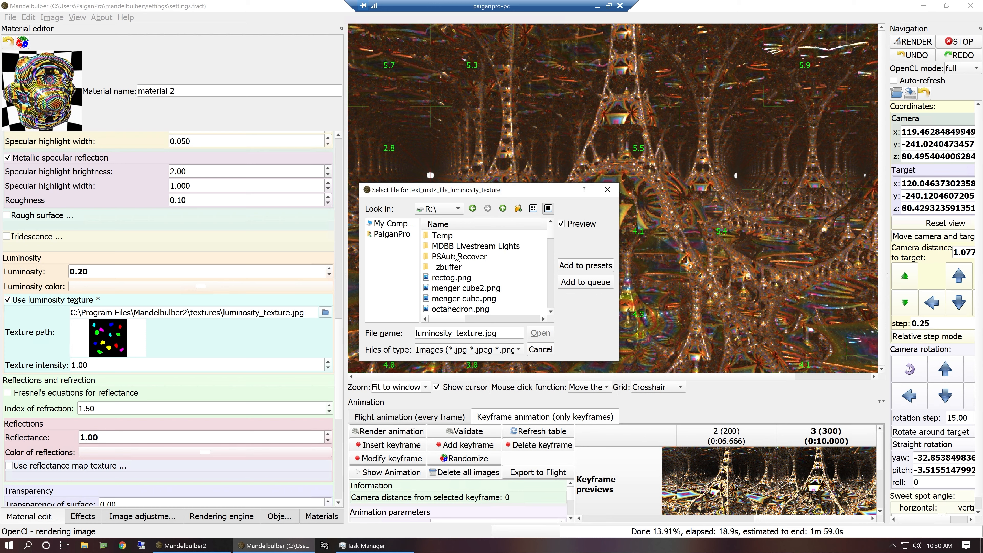
pyautogui.scroll(-1, 454, 270)
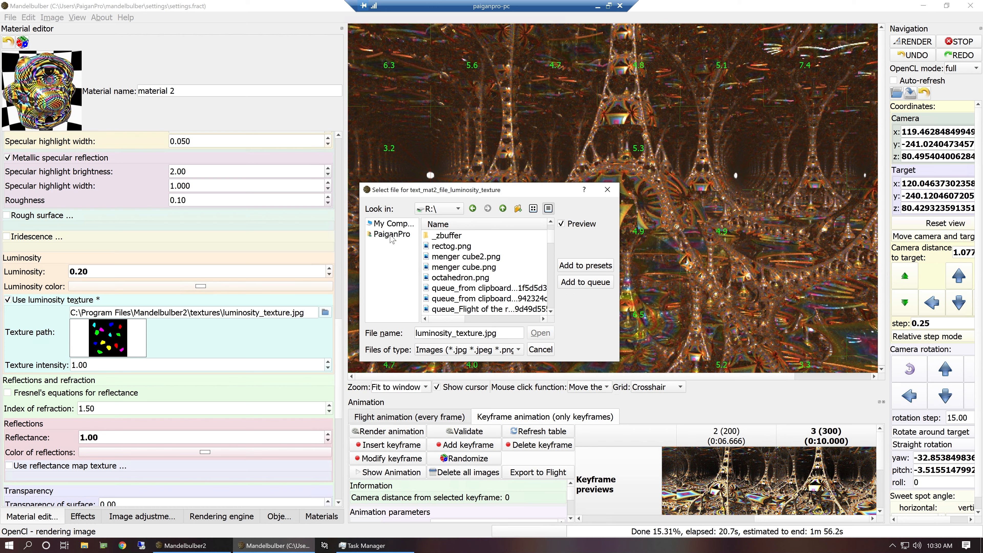
pyautogui.click(394, 225)
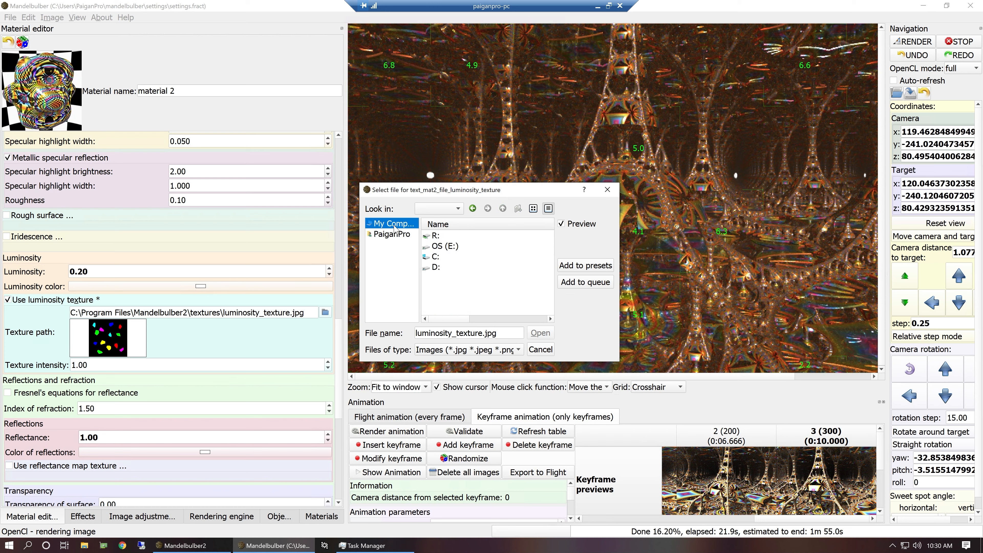
pyautogui.click(436, 268)
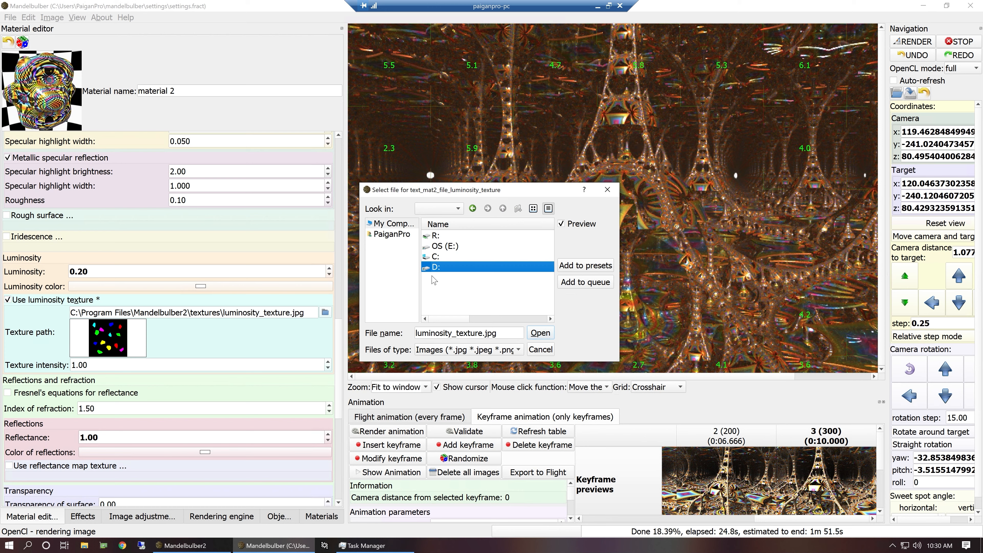
pyautogui.doubleClick(437, 268)
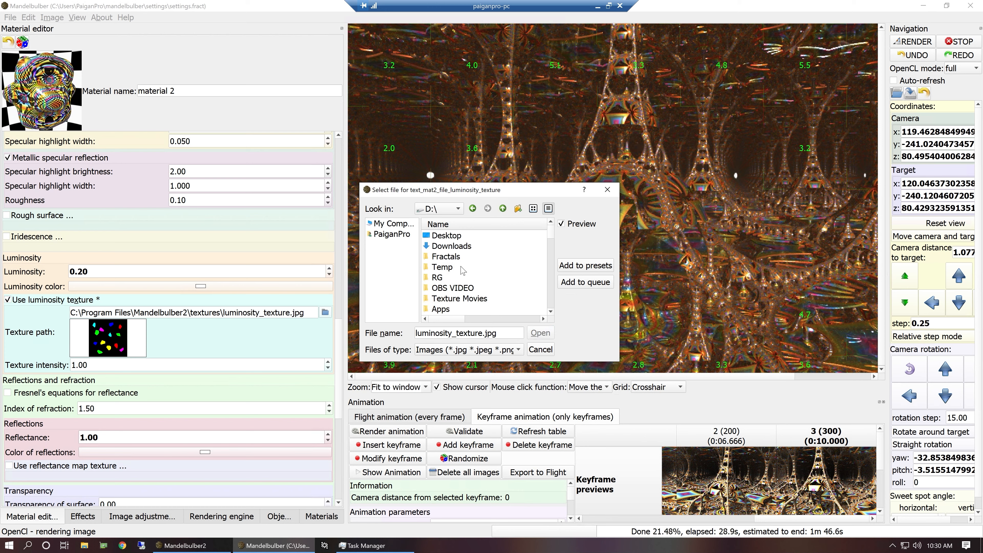
pyautogui.scroll(-1, 461, 273)
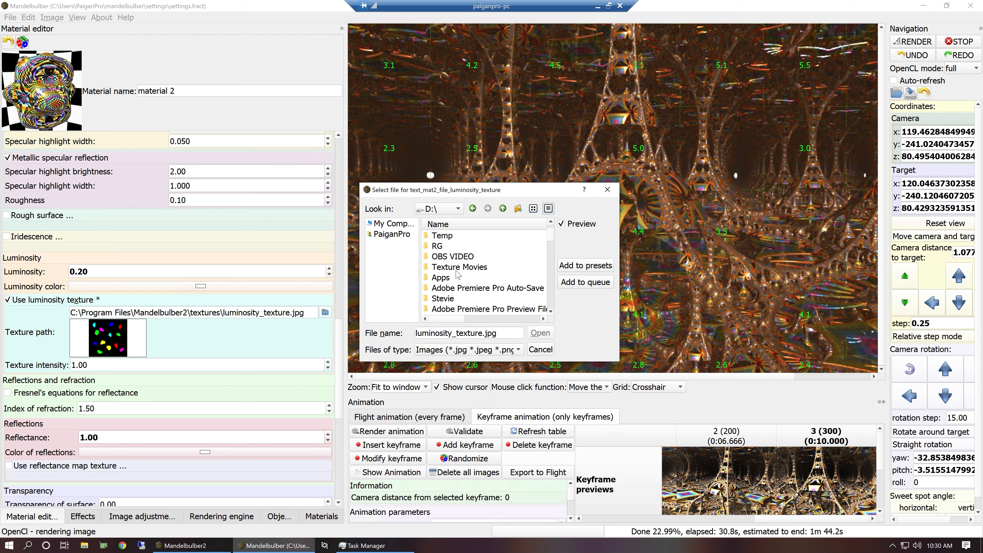
pyautogui.doubleClick(456, 268)
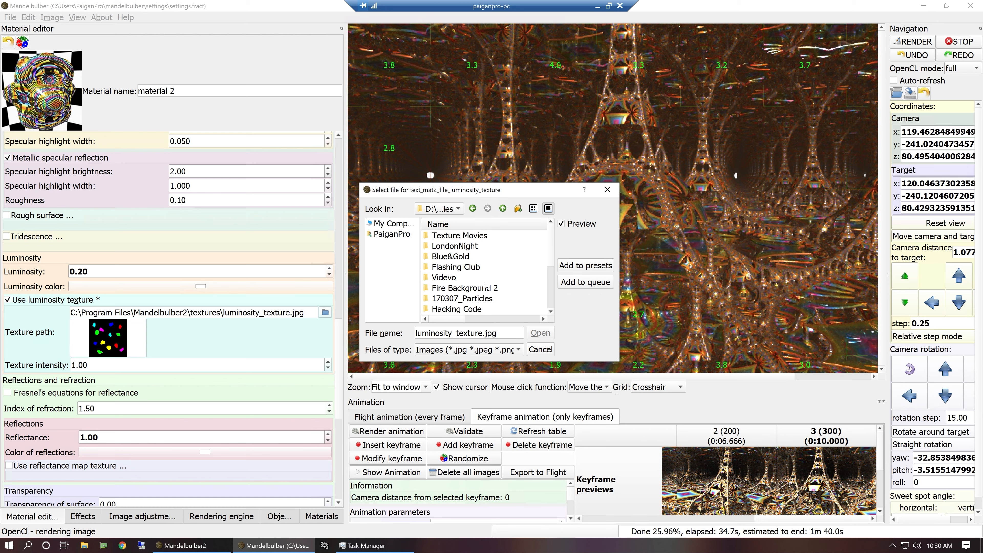
pyautogui.click(466, 289)
pyautogui.doubleClick(466, 290)
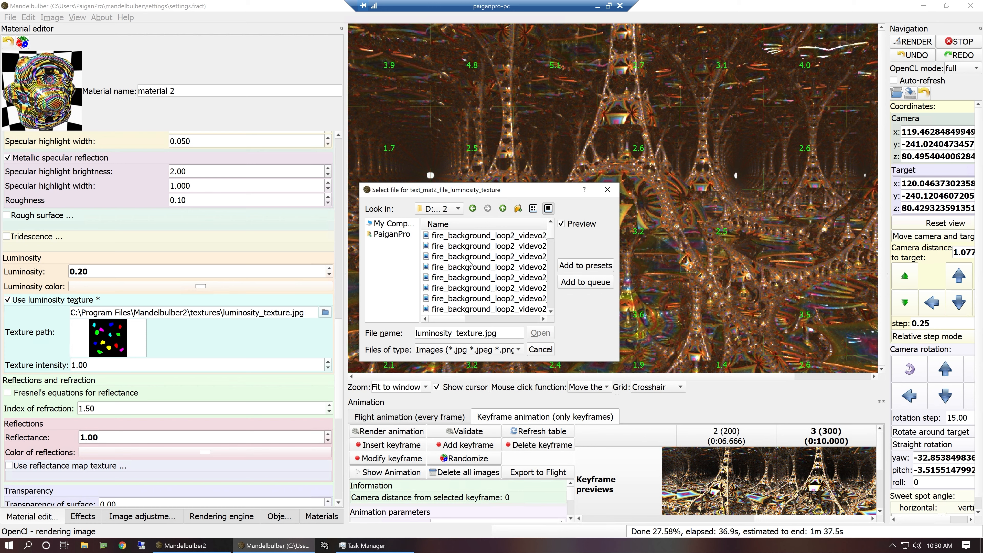
pyautogui.click(473, 236)
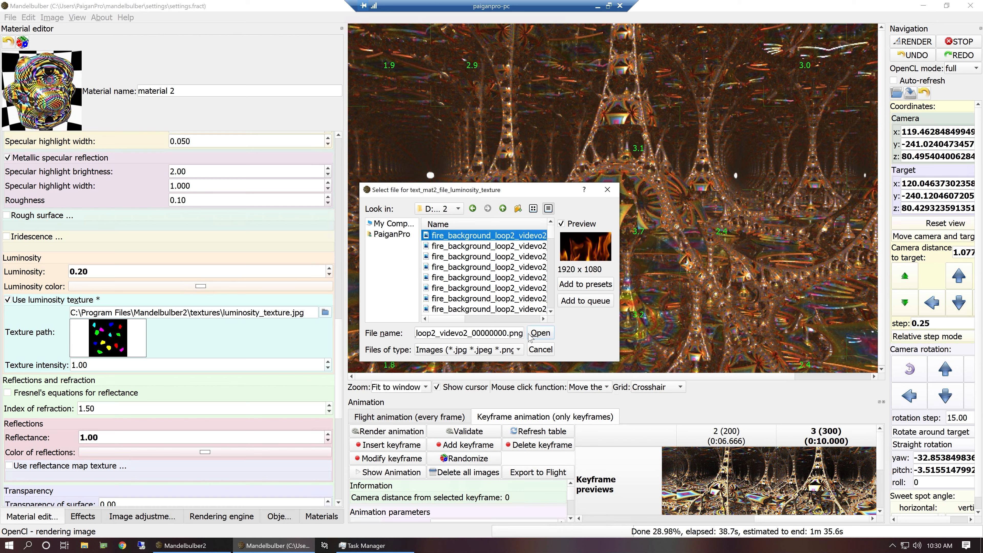
pyautogui.click(537, 334)
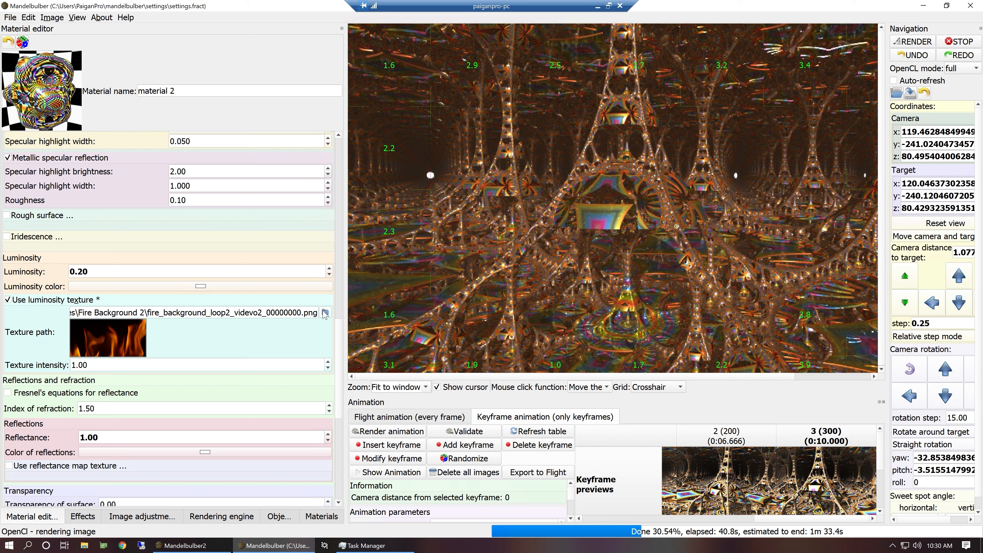
# Step: Replace the last four digits of the luminosity texture's frame number with % placeholders and render the scene
pyautogui.moveTo(301, 313); pyautogui.dragTo(297, 312)
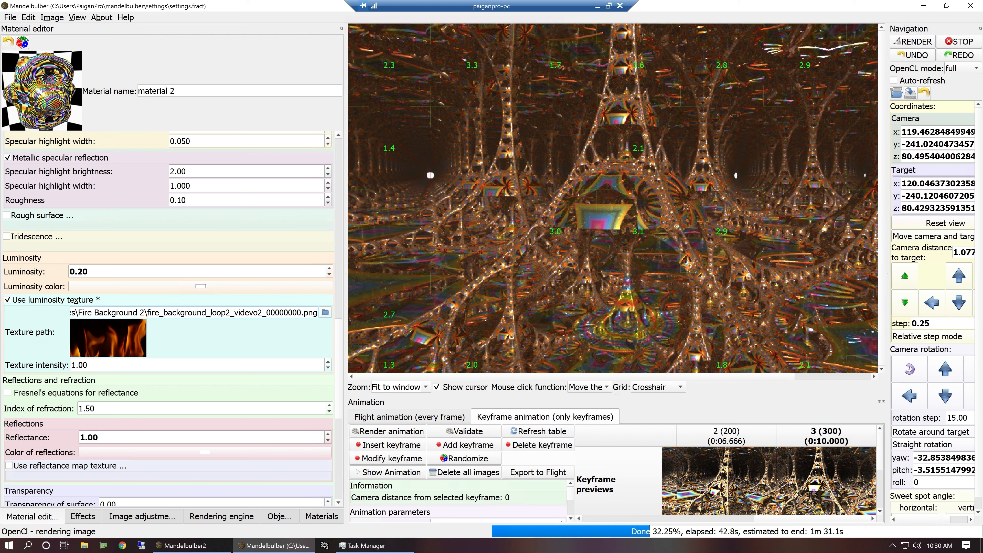
pyautogui.press('BackSpace')
pyautogui.press('BackSpace')
pyautogui.press('BackSpace')
pyautogui.press('BackSpace')
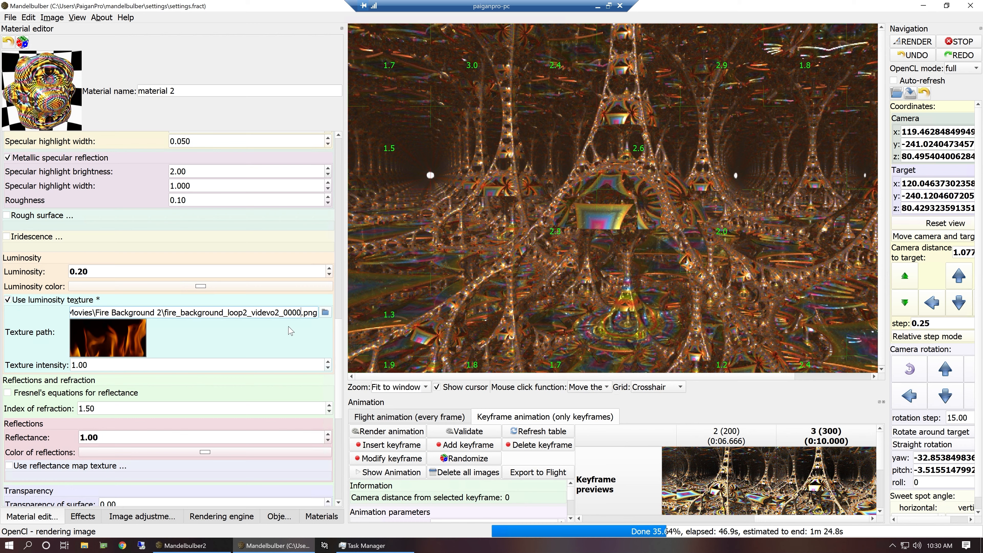
pyautogui.write('%%%%%')
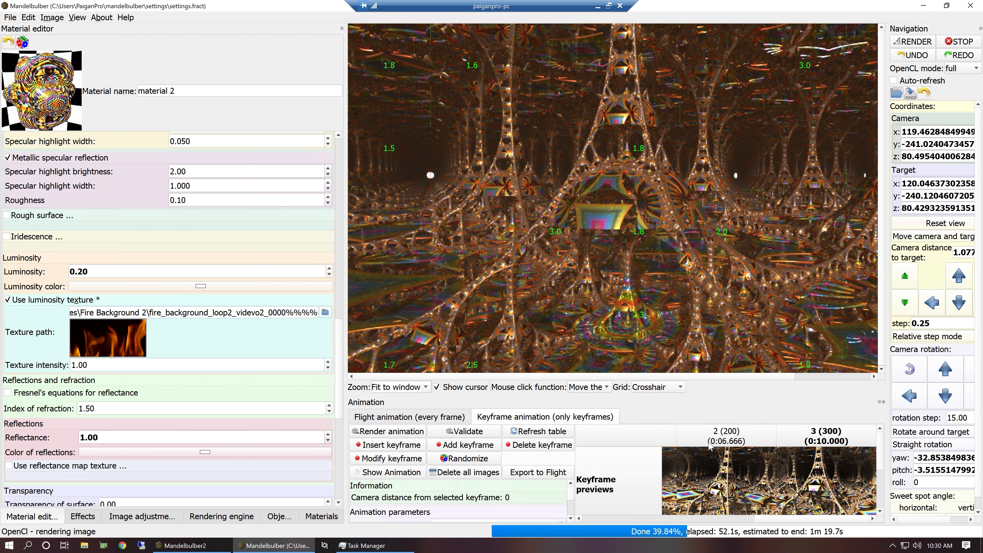
pyautogui.click(923, 44)
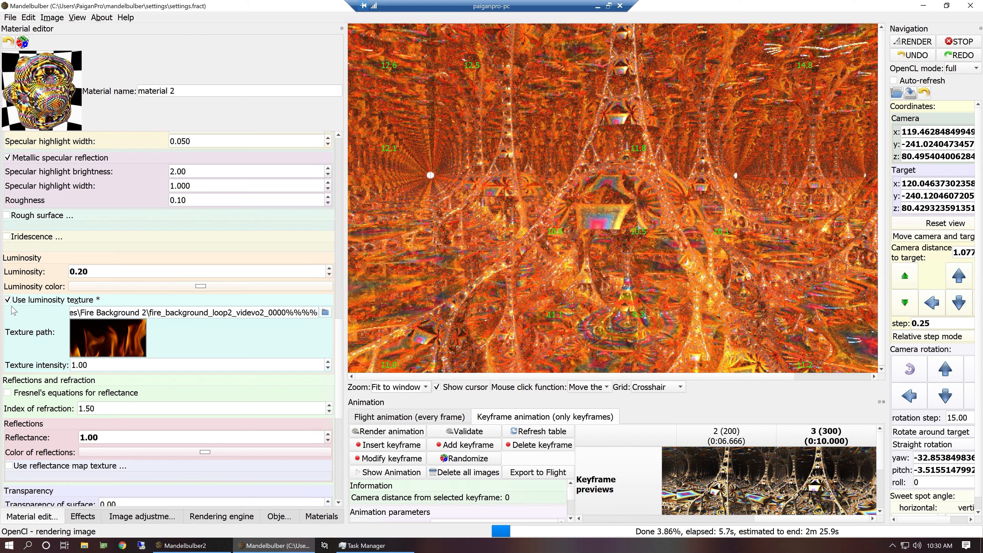
# Step: Reset material 2's luminosity to 0.00, disable its luminosity gradient and render the scene
pyautogui.moveTo(82, 272); pyautogui.dragTo(93, 273)
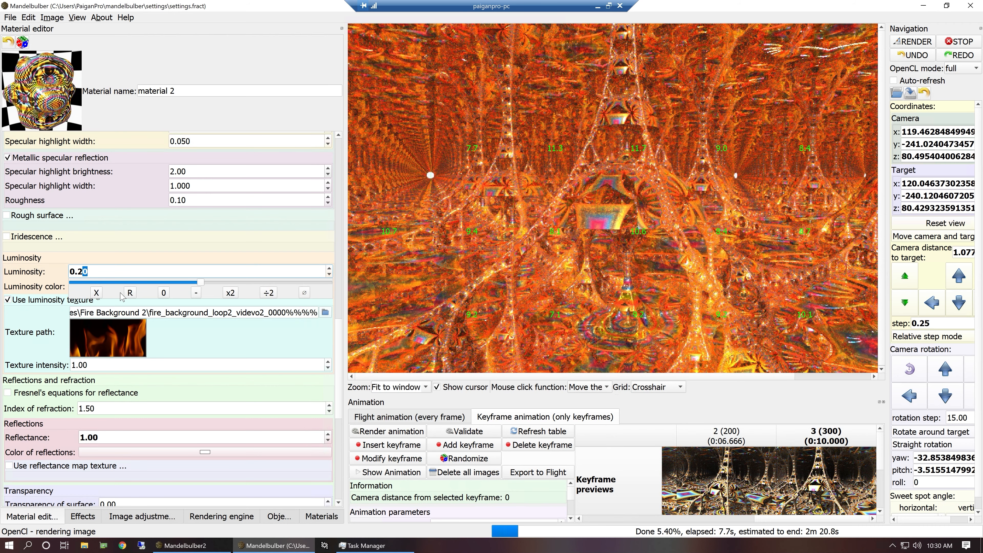
pyautogui.click(130, 293)
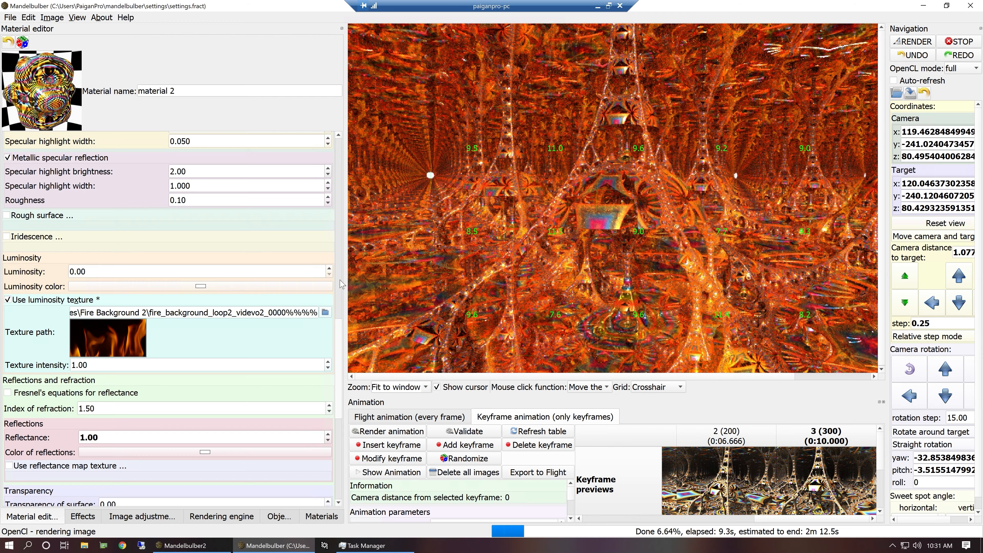
pyautogui.scroll(10, 335, 299)
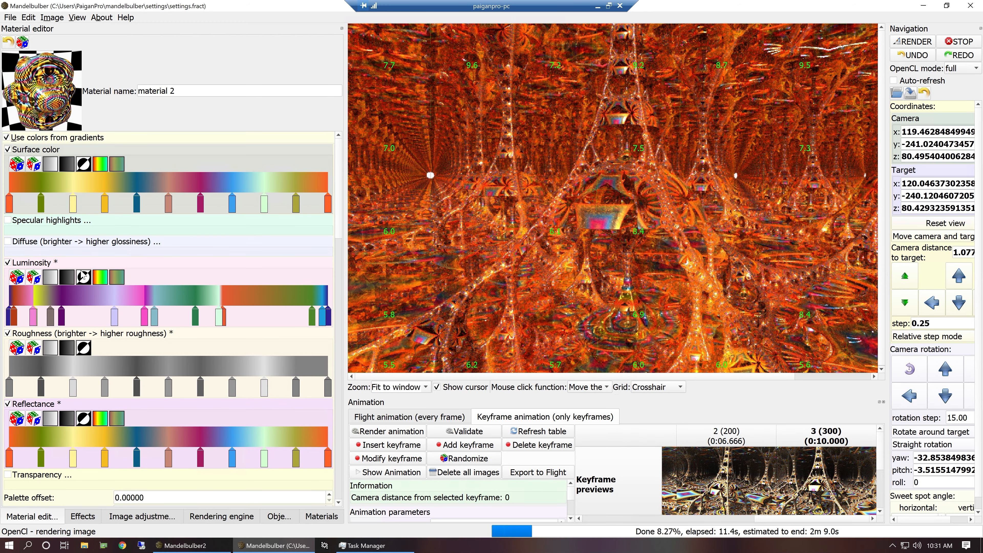
pyautogui.click(41, 264)
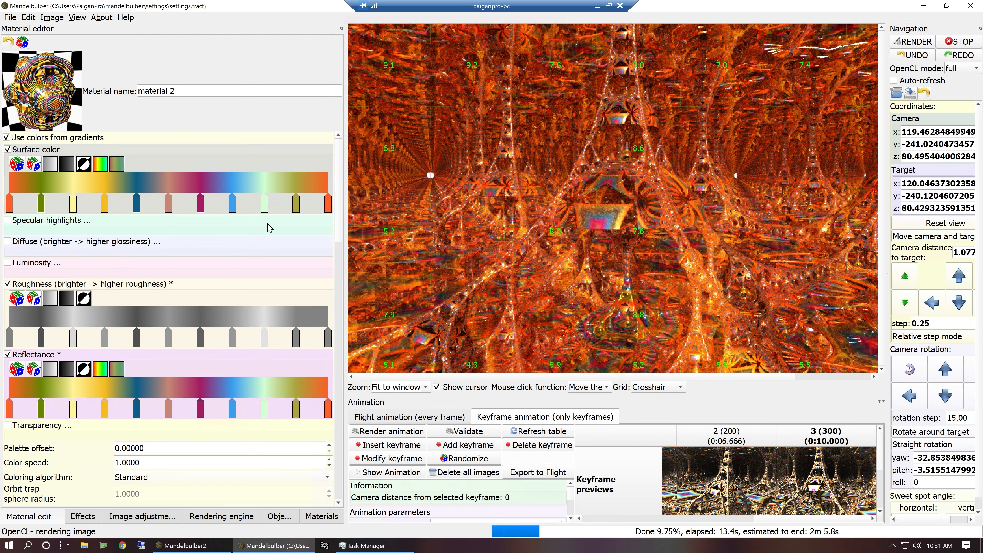
pyautogui.click(914, 42)
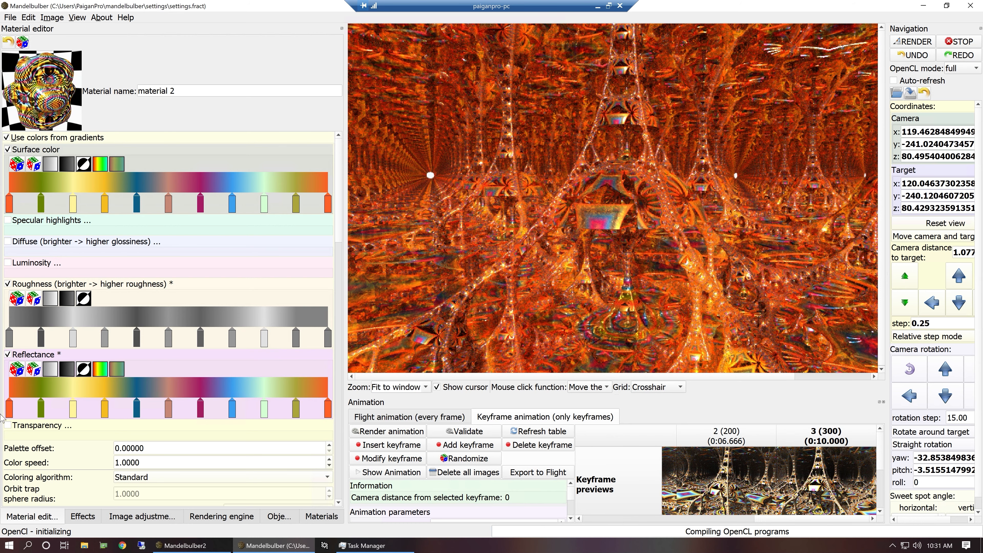
# Step: Disable the Monte Carlo algorithm in the ray-tracing effects and render the scene
pyautogui.click(83, 516)
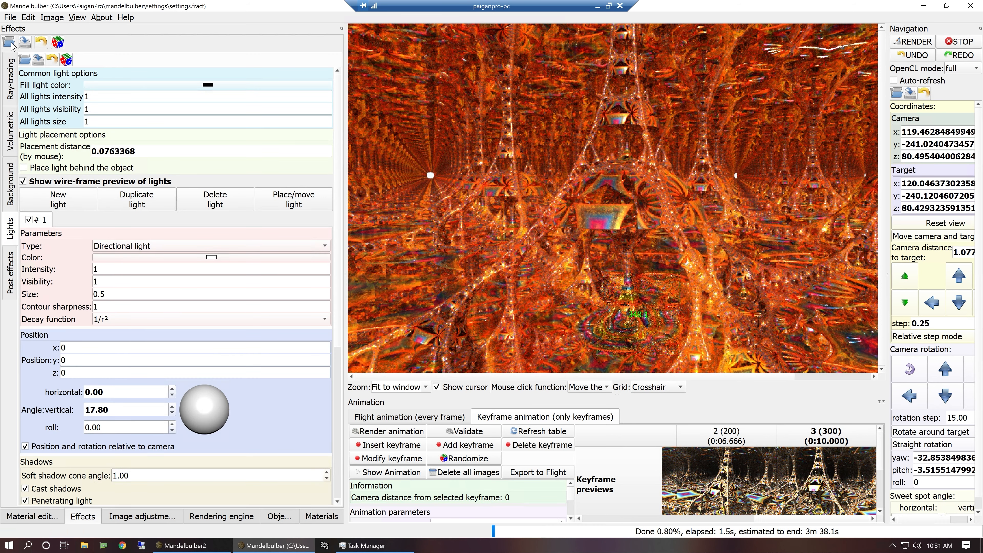
pyautogui.click(11, 74)
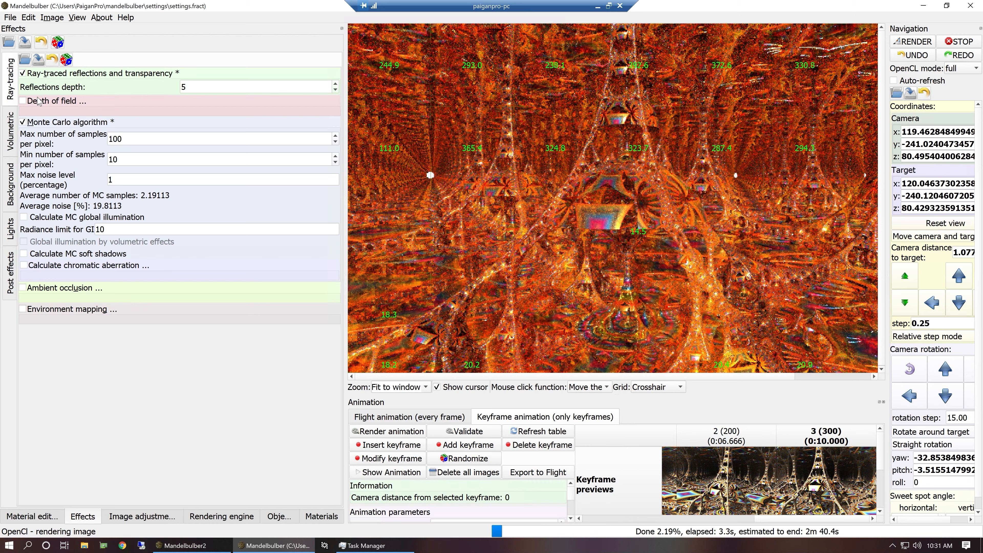
pyautogui.click(59, 123)
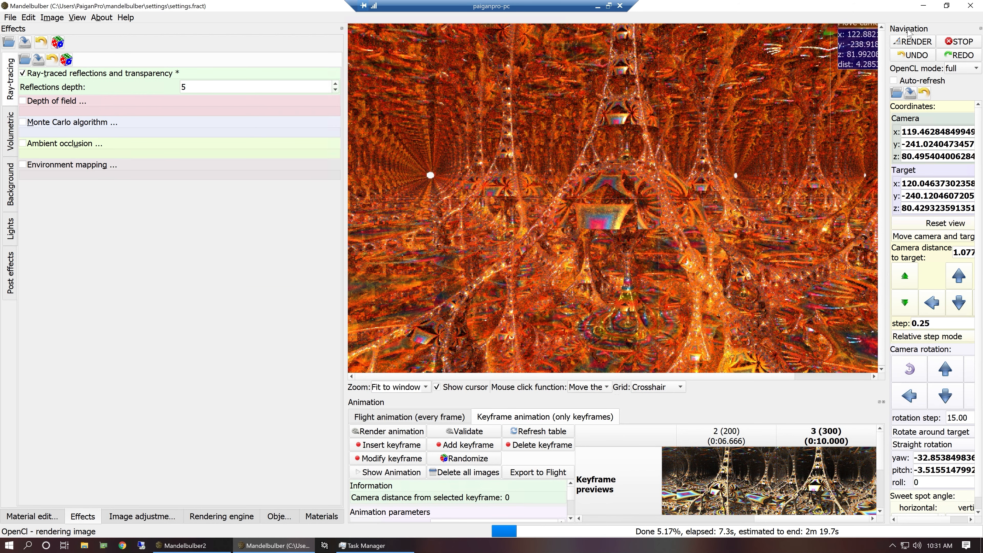
pyautogui.click(916, 42)
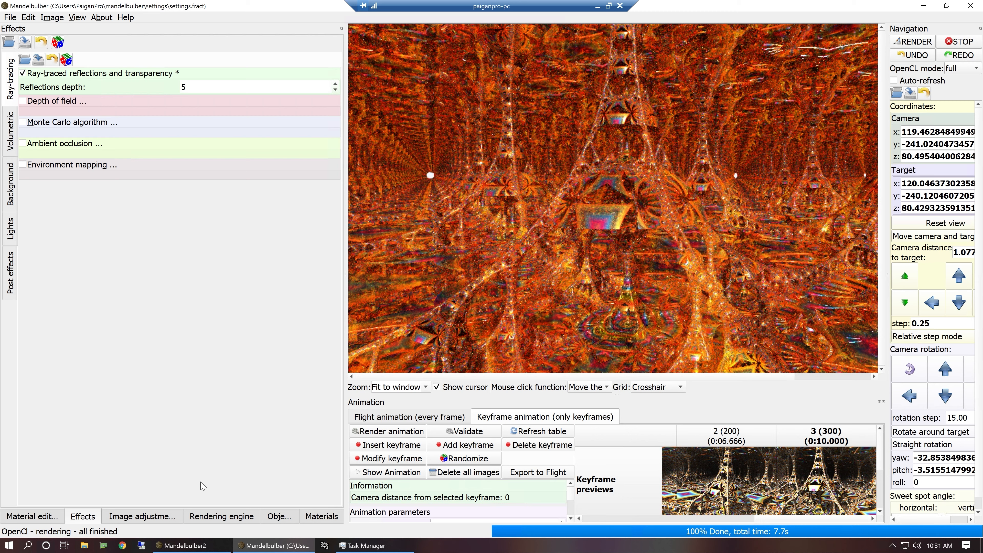
# Step: Open material 2 for editing and disable its roughness gradient
pyautogui.click(315, 517)
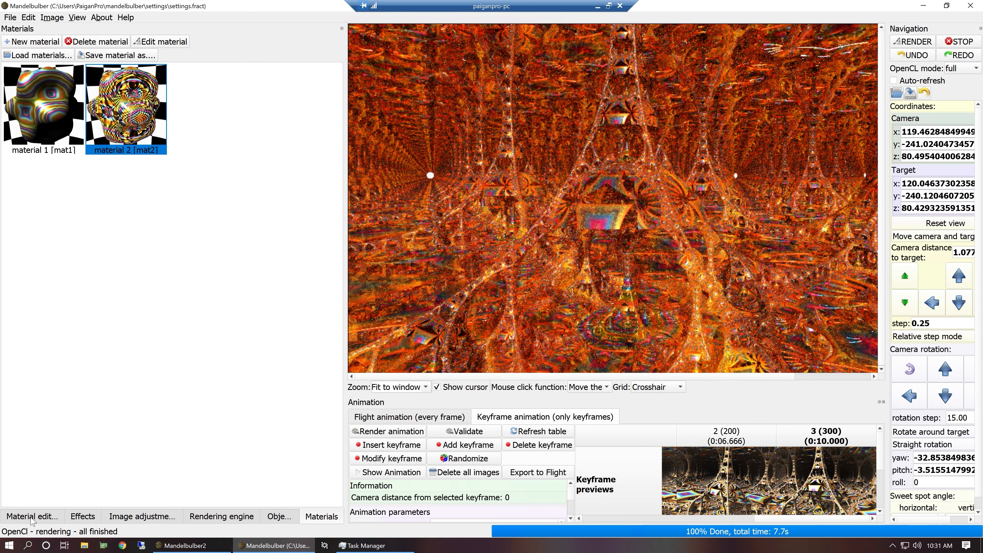
pyautogui.click(33, 518)
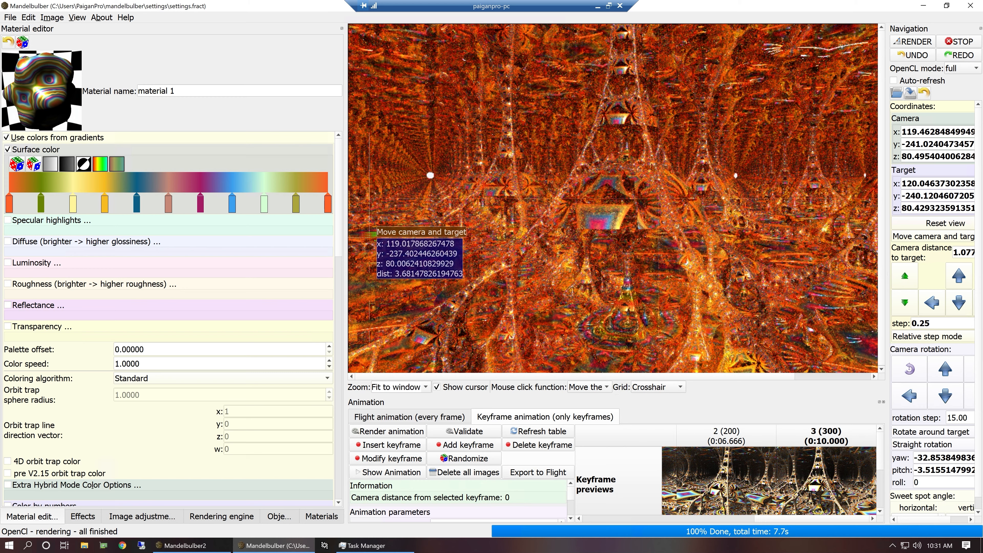
pyautogui.moveTo(340, 245); pyautogui.dragTo(340, 353)
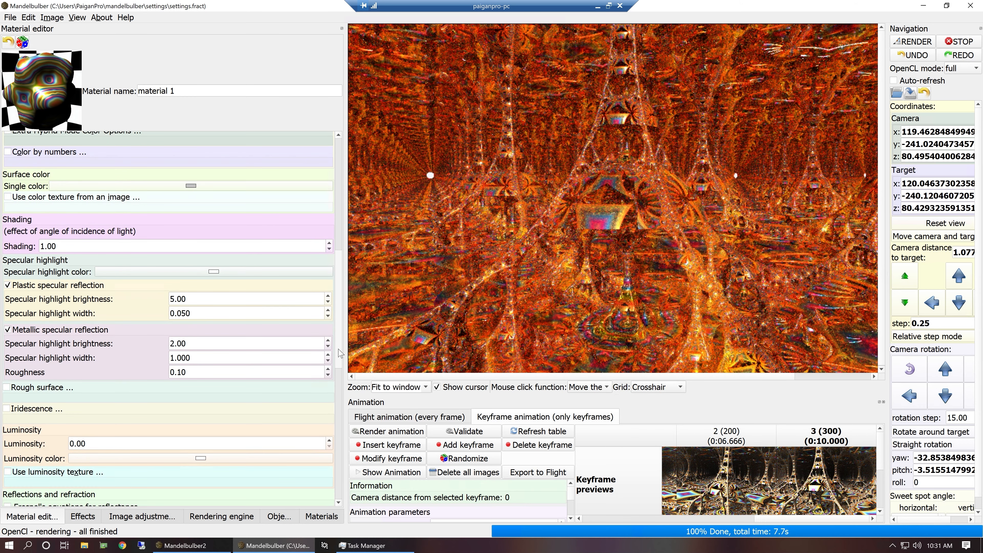
pyautogui.scroll(-8, 340, 353)
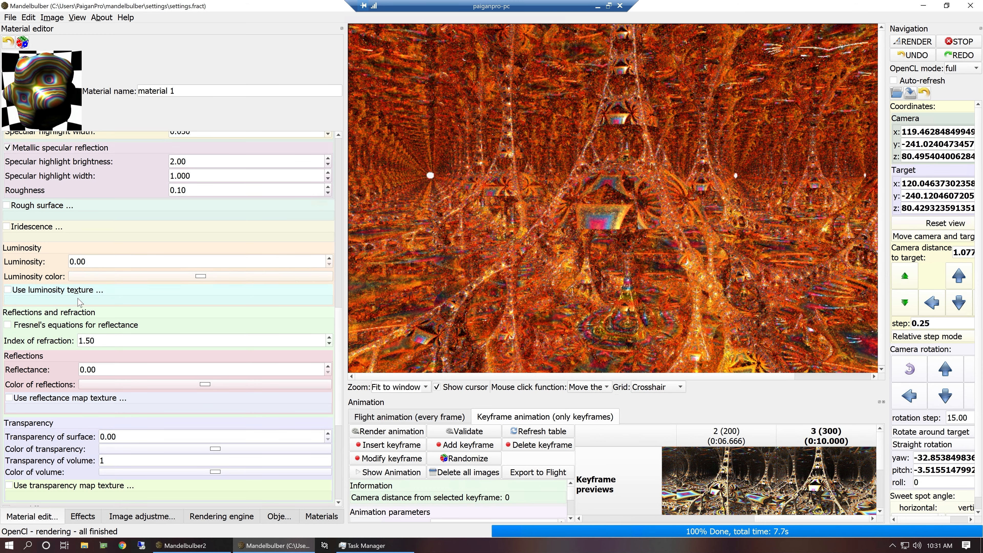
pyautogui.click(320, 517)
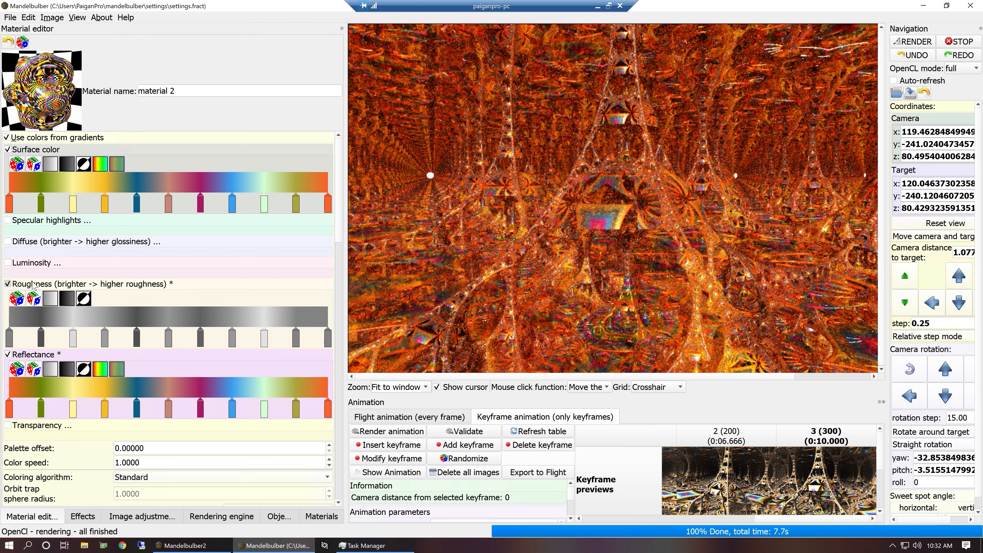
pyautogui.click(33, 285)
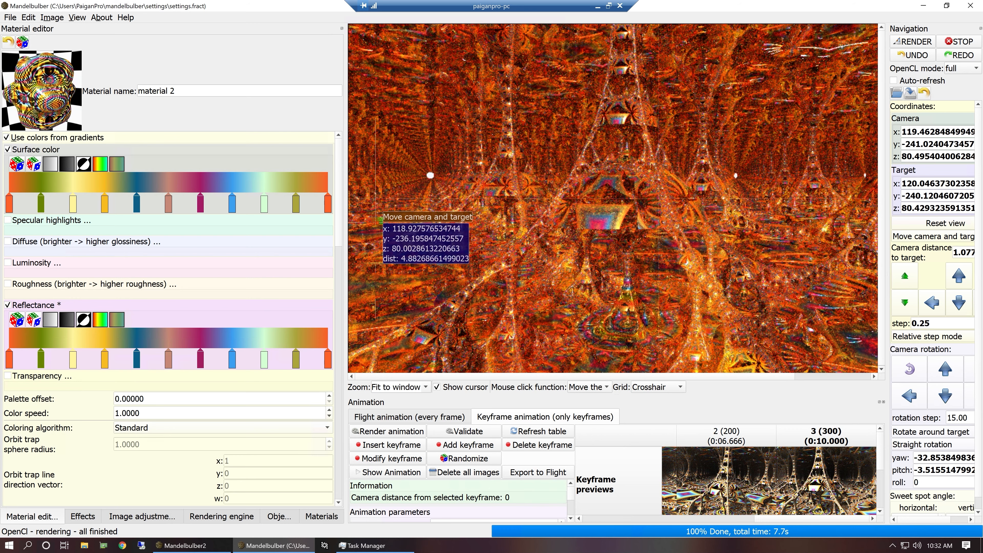
# Step: Reset material 2's luminosity texture path to its default, disable the luminosity texture and render the scene
pyautogui.scroll(-10, 326, 291)
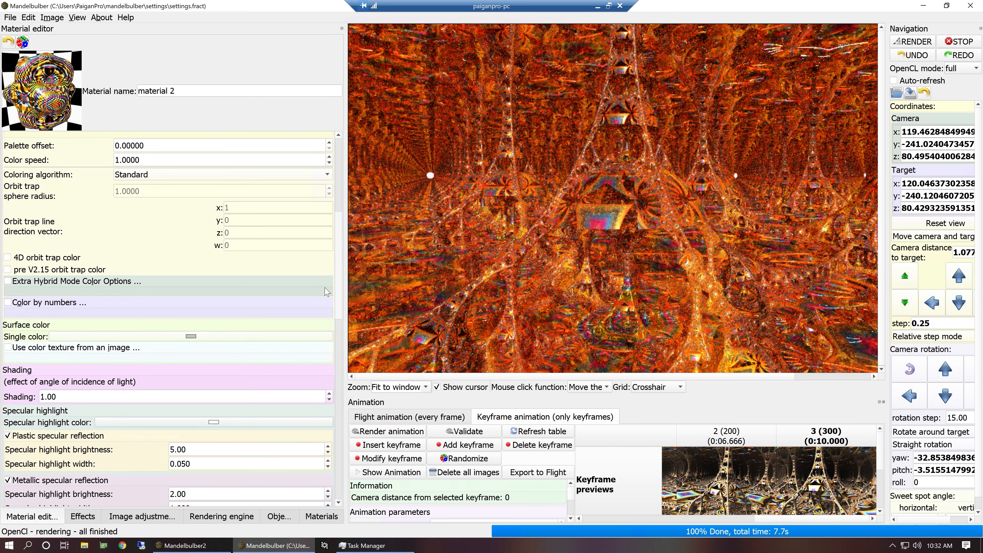
pyautogui.scroll(-8, 321, 344)
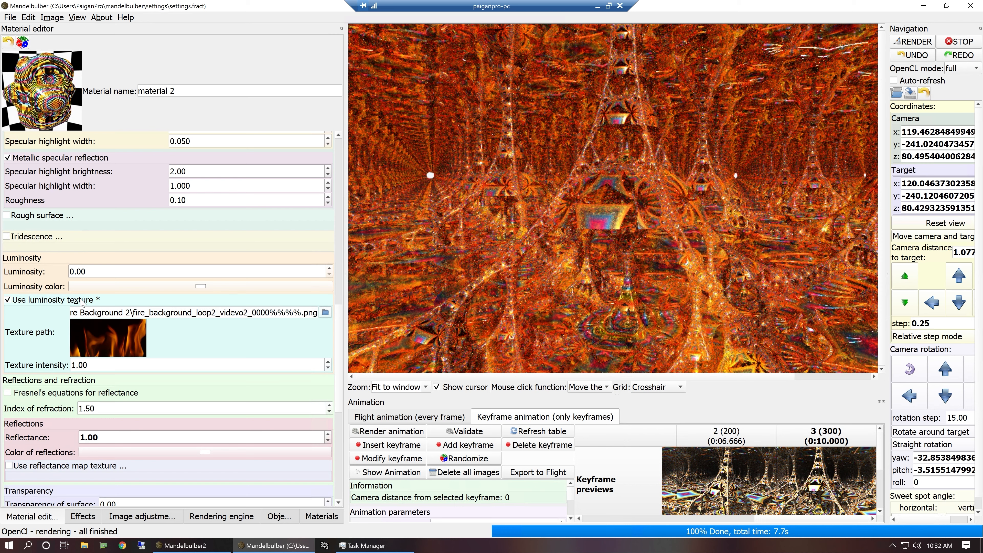
pyautogui.rightClick(95, 313)
pyautogui.click(40, 320)
pyautogui.rightClick(325, 316)
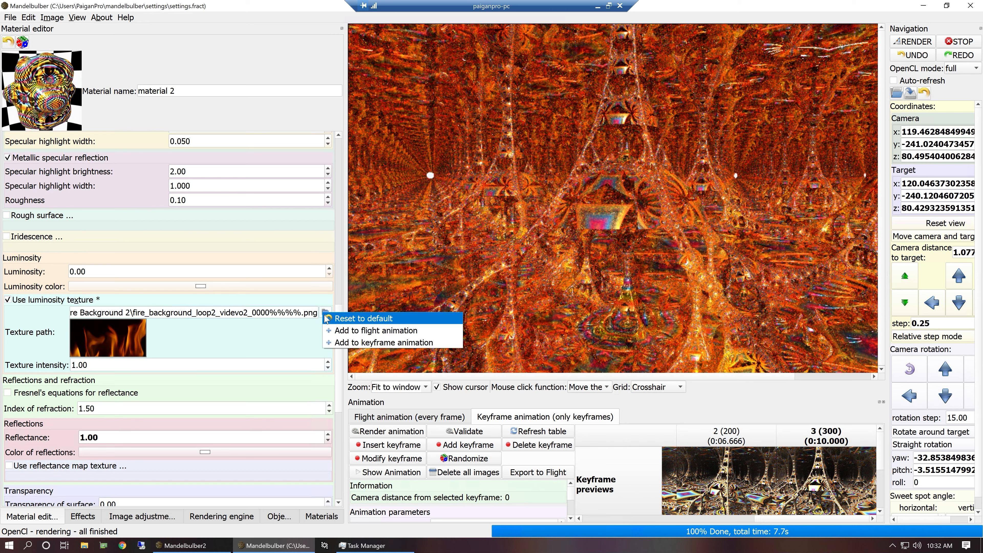
pyautogui.click(326, 319)
pyautogui.click(7, 300)
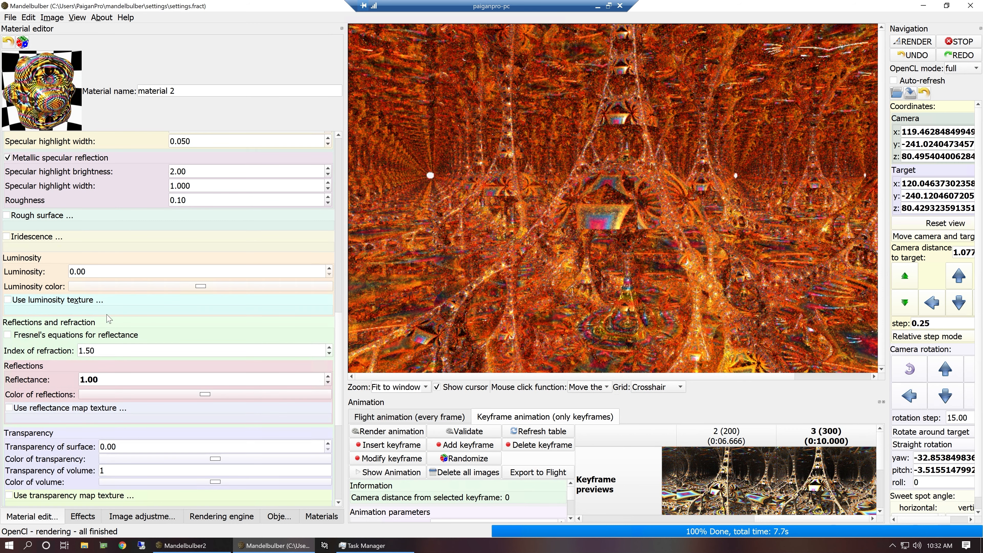
pyautogui.scroll(-5, 338, 325)
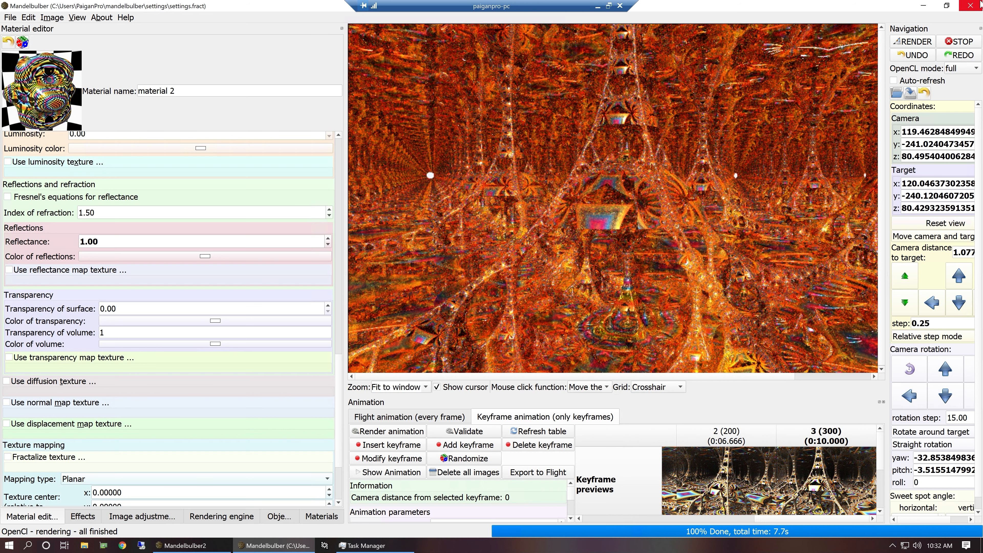
pyautogui.click(922, 42)
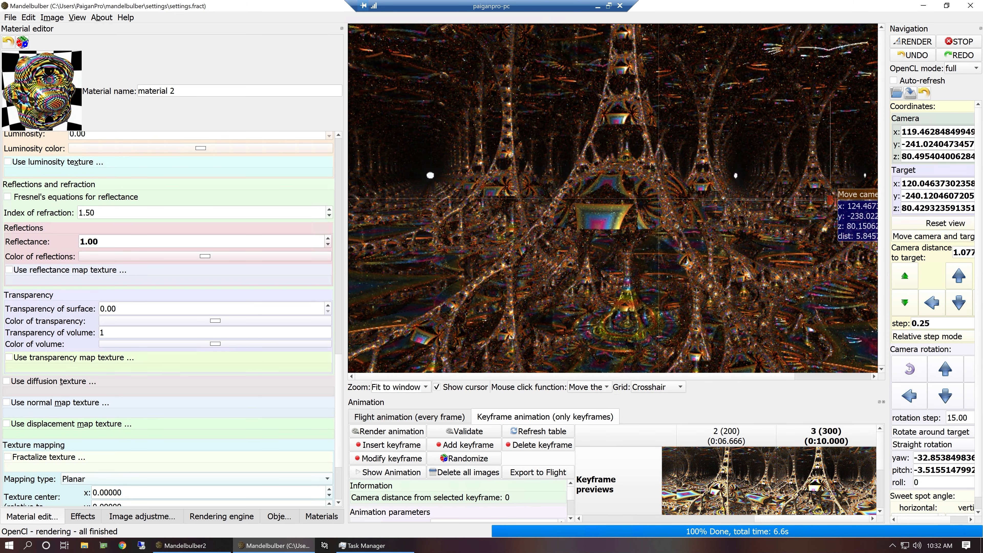
# Step: Enable ambient occlusion with an intensity of 2.00 and render the scene
pyautogui.click(83, 517)
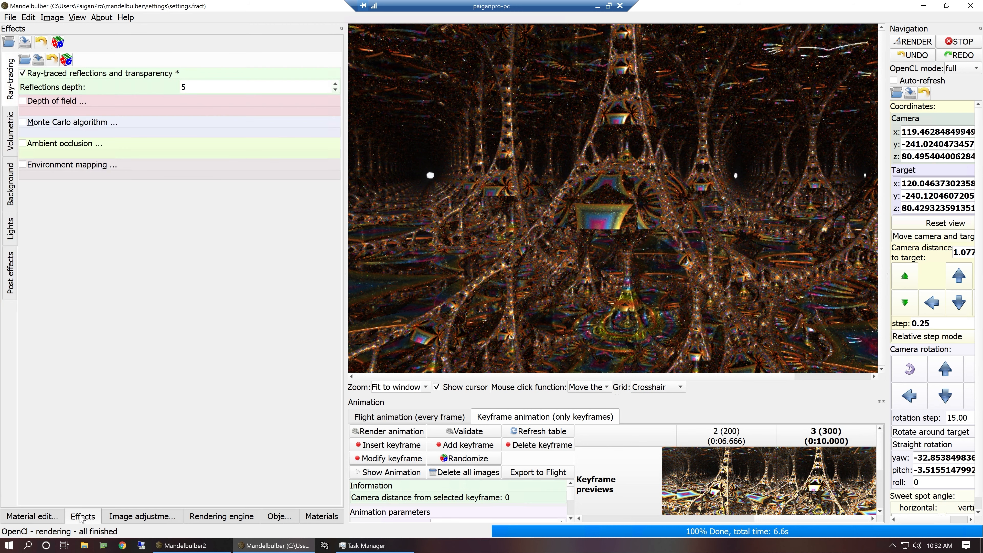
pyautogui.click(58, 145)
pyautogui.click(181, 158)
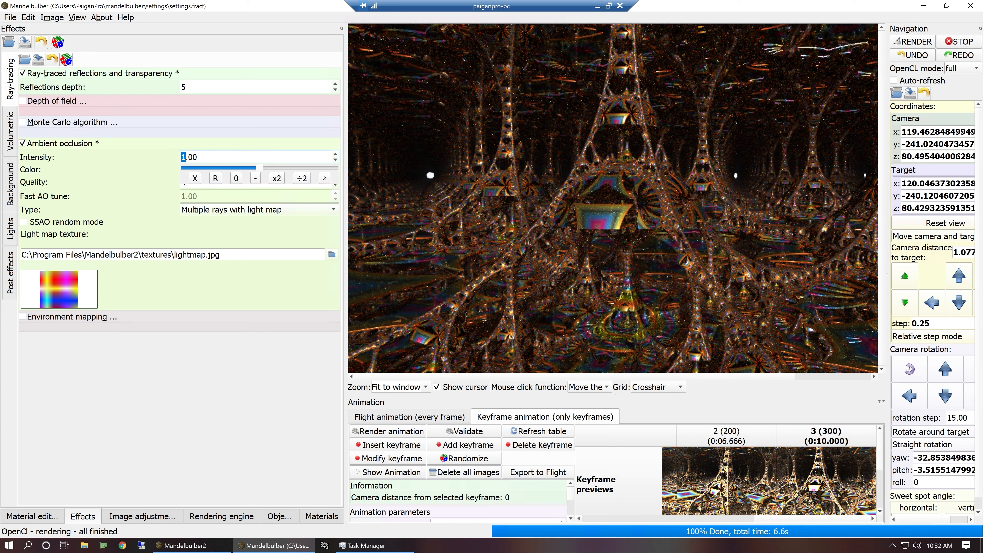
pyautogui.click(276, 179)
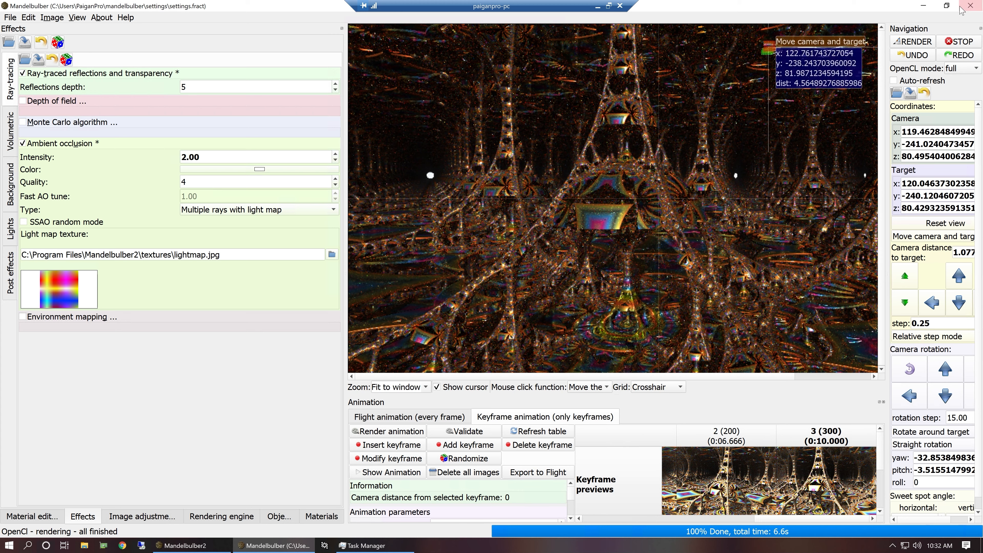
pyautogui.click(911, 42)
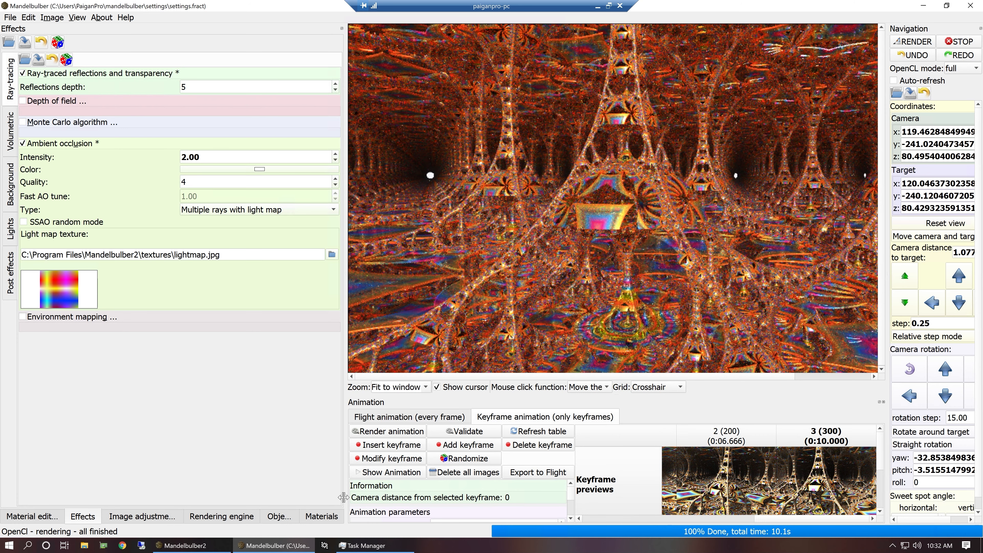
# Step: Enable Fresnel's equations for reflectance on material 2
pyautogui.click(333, 517)
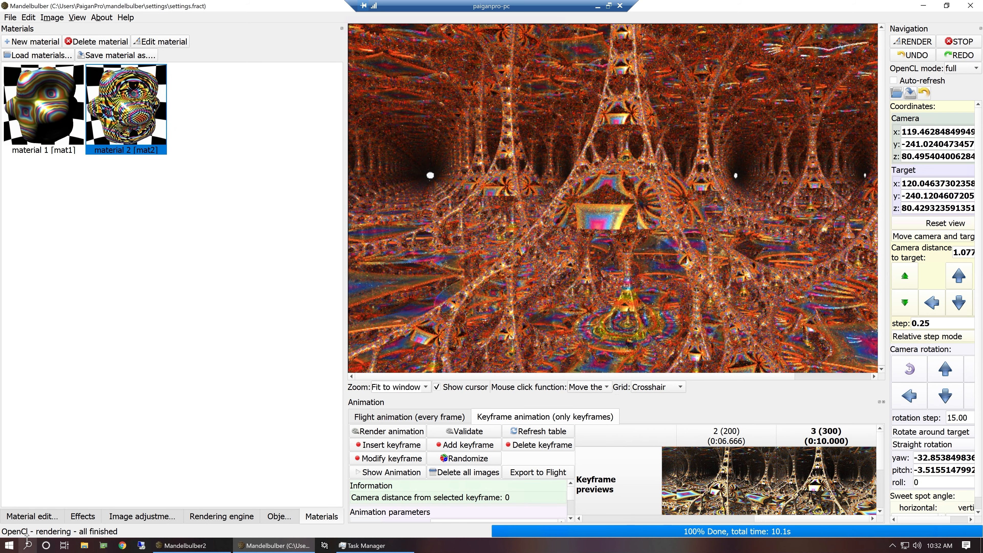
pyautogui.click(24, 517)
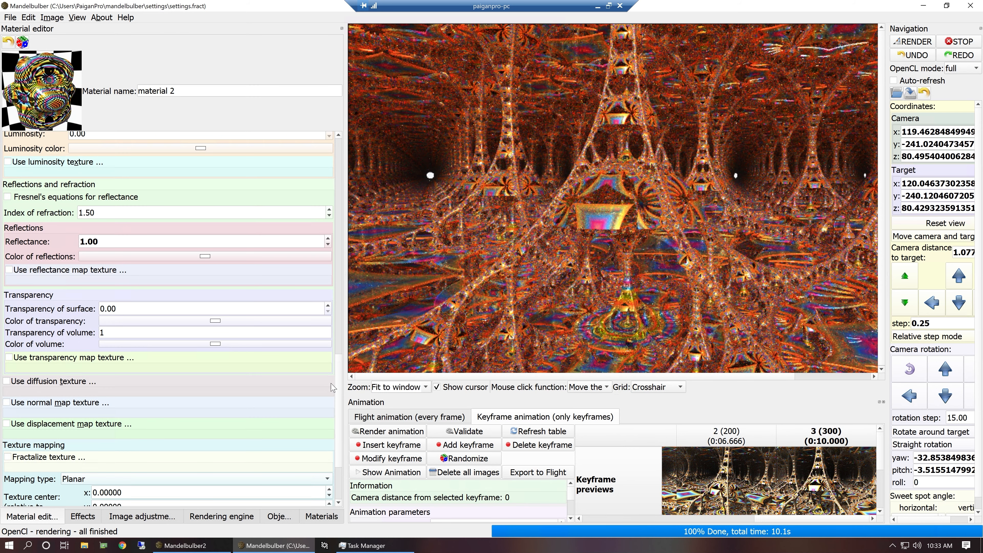
pyautogui.scroll(10, 338, 383)
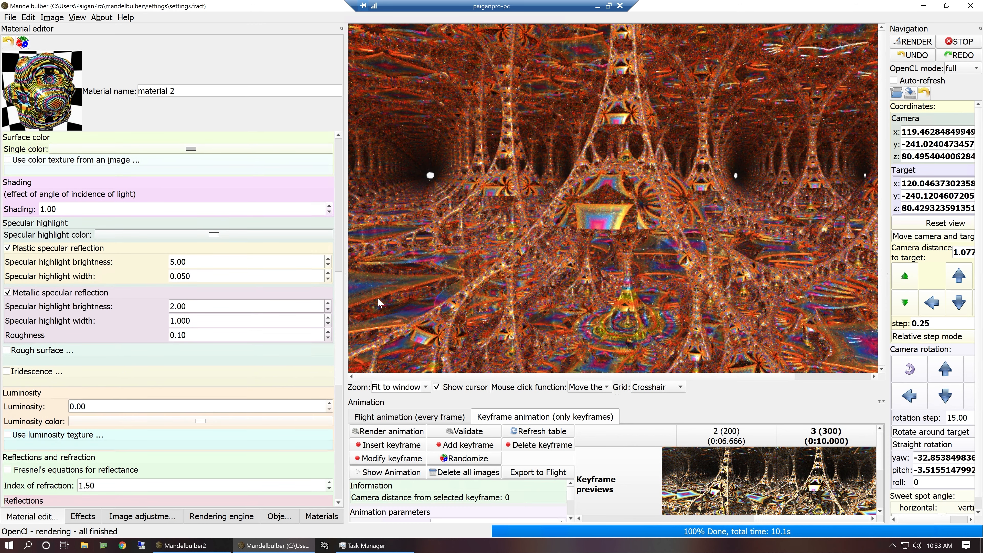
pyautogui.moveTo(380, 288); pyautogui.dragTo(391, 332)
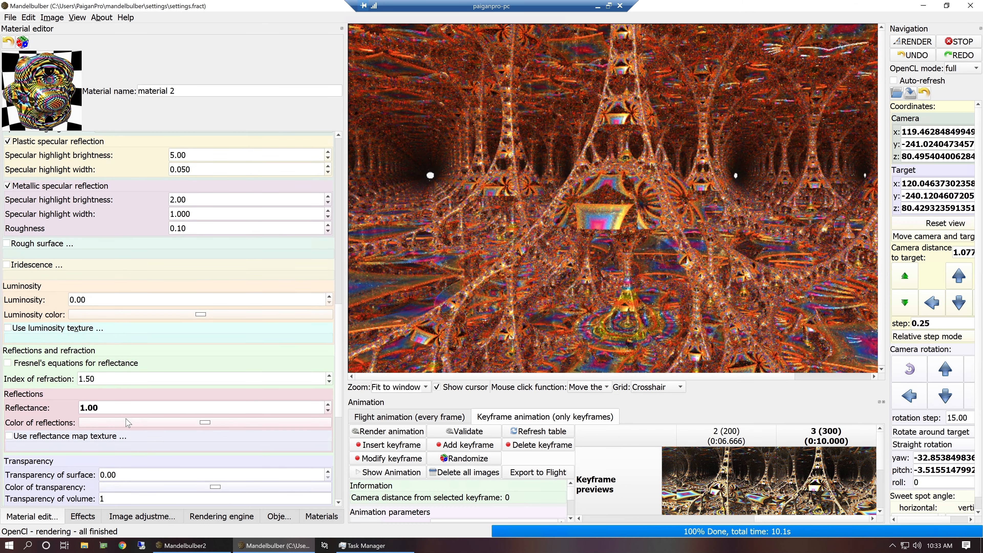
pyautogui.click(121, 365)
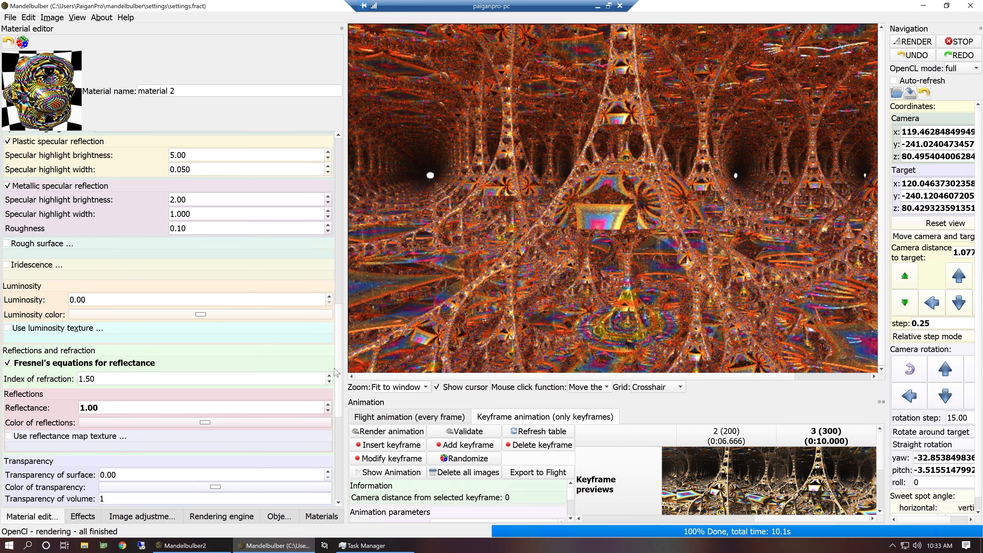
# Step: Randomize material 2's reflectance gradient, enable its Rough surface option and render the scene
pyautogui.moveTo(339, 374)
pyautogui.mouseDown()
pyautogui.moveTo(379, 259)
pyautogui.moveTo(371, 202)
pyautogui.mouseUp()
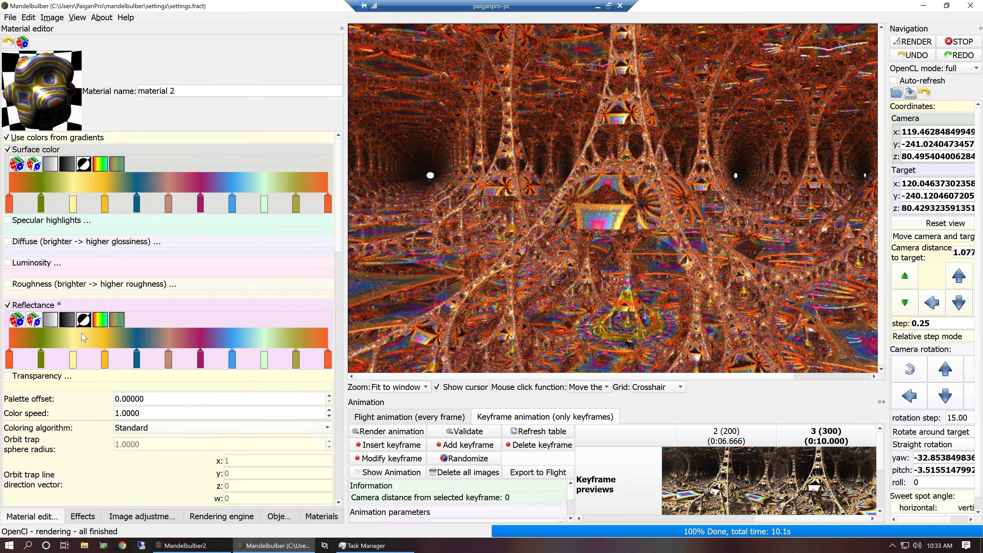
pyautogui.click(17, 320)
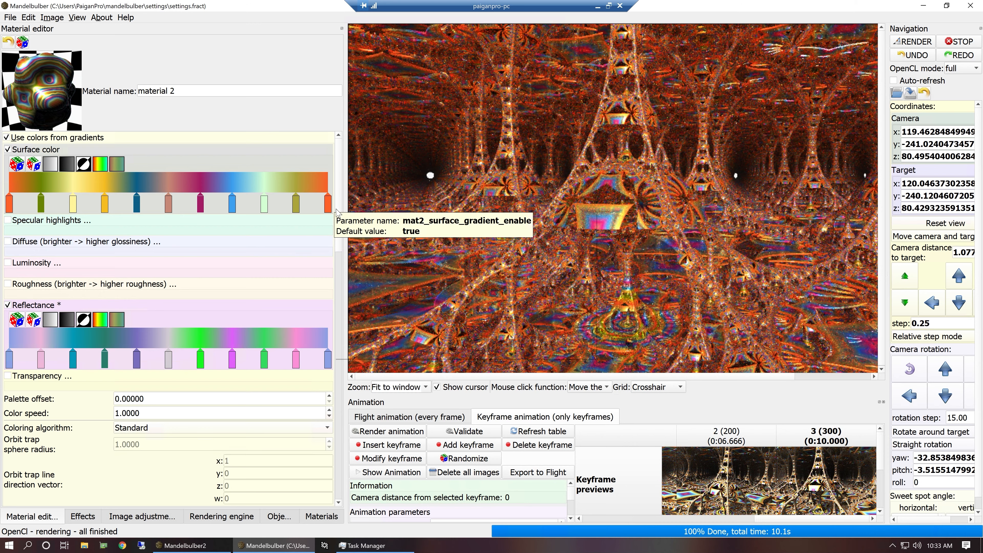
pyautogui.scroll(-1, 334, 239)
pyautogui.scroll(-10, 325, 346)
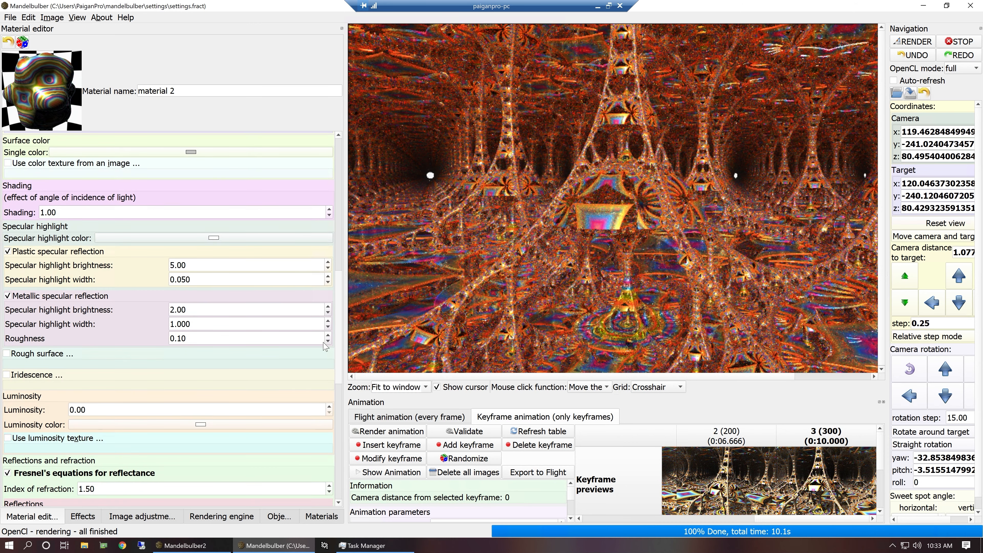
pyautogui.scroll(-1, 325, 346)
pyautogui.click(58, 343)
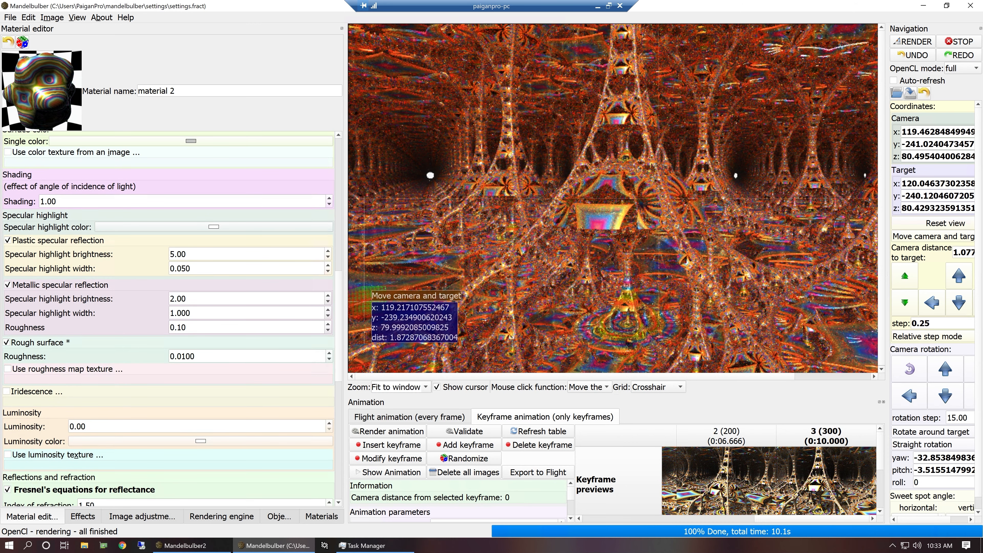
pyautogui.click(922, 42)
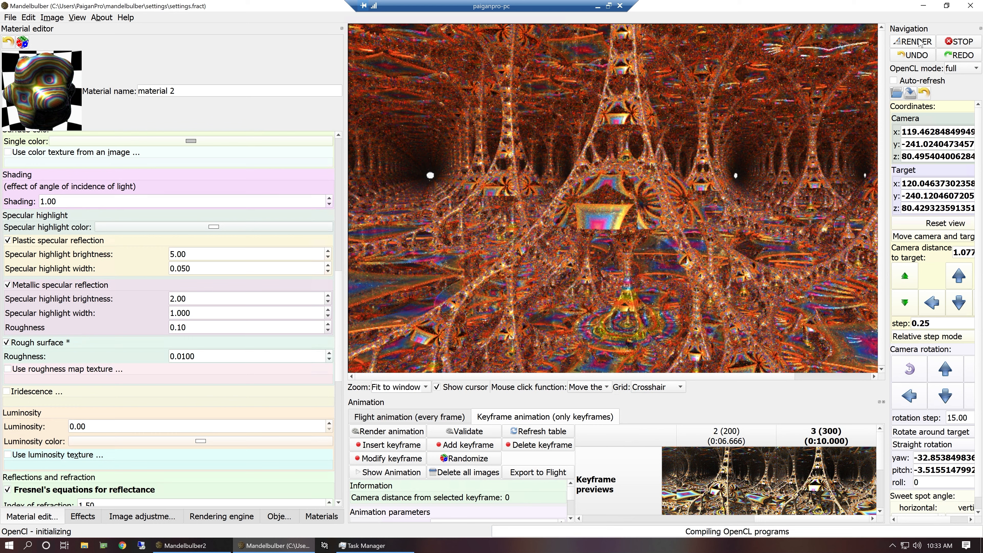
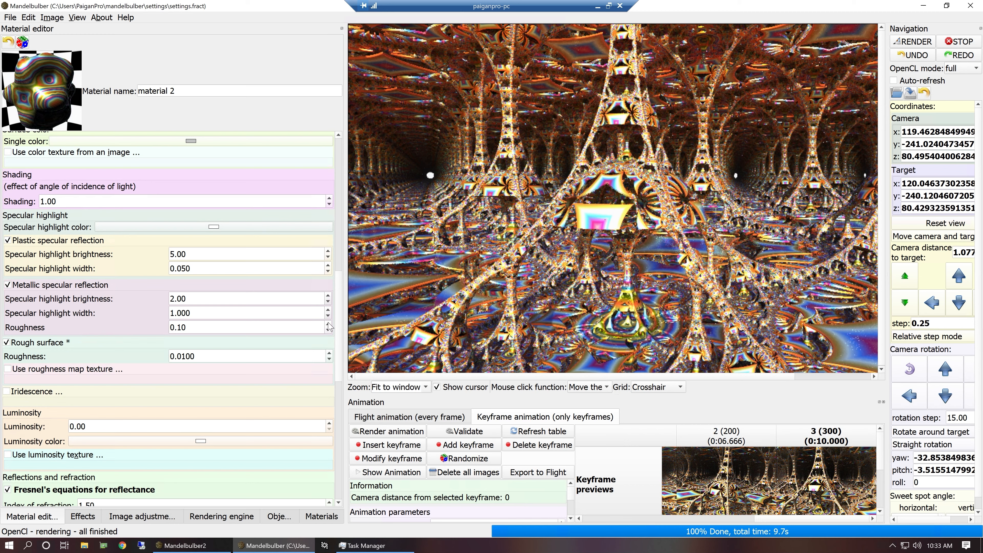
# Step: Disable Fresnel's equations for reflectance on material 2 and render the scene again
pyautogui.scroll(-10, 337, 321)
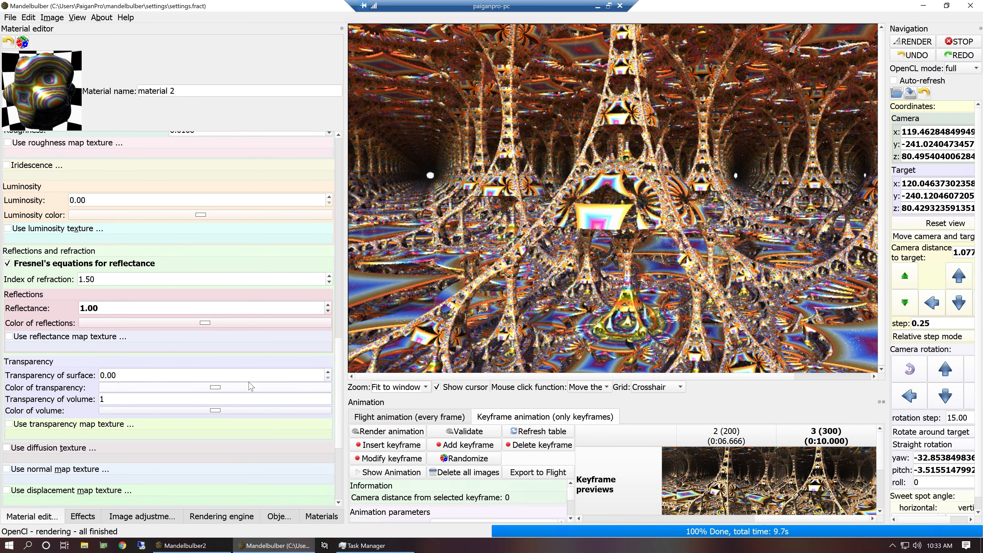
pyautogui.click(45, 265)
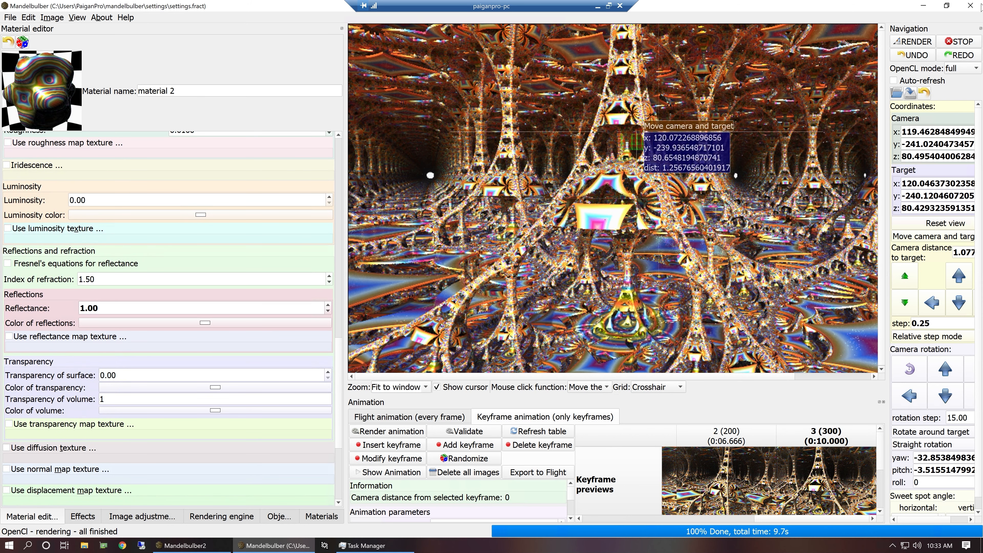
pyautogui.click(925, 44)
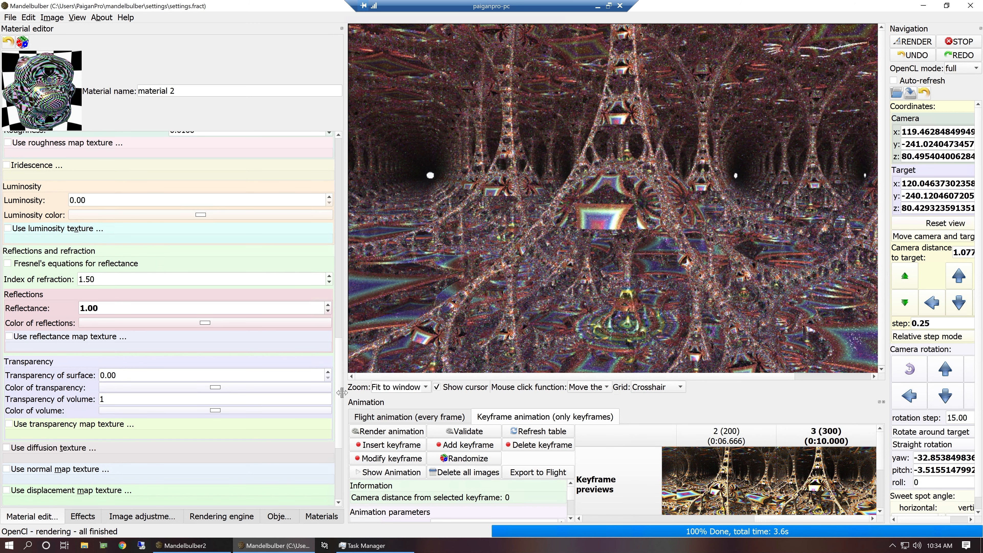
pyautogui.moveTo(339, 363); pyautogui.dragTo(380, 154)
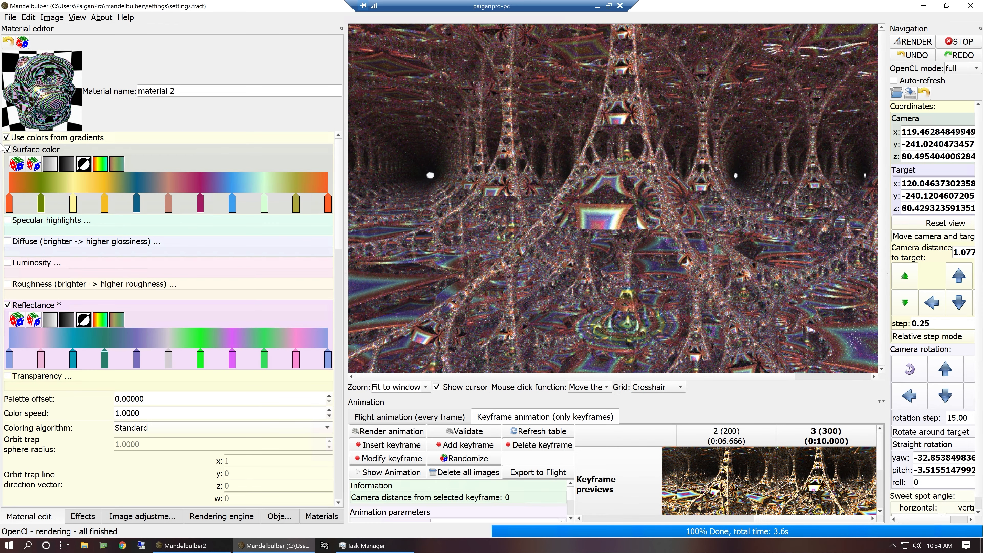
# Step: Fully randomize material 2's surface color gradient and render the scene at 3840x2160
pyautogui.click(31, 170)
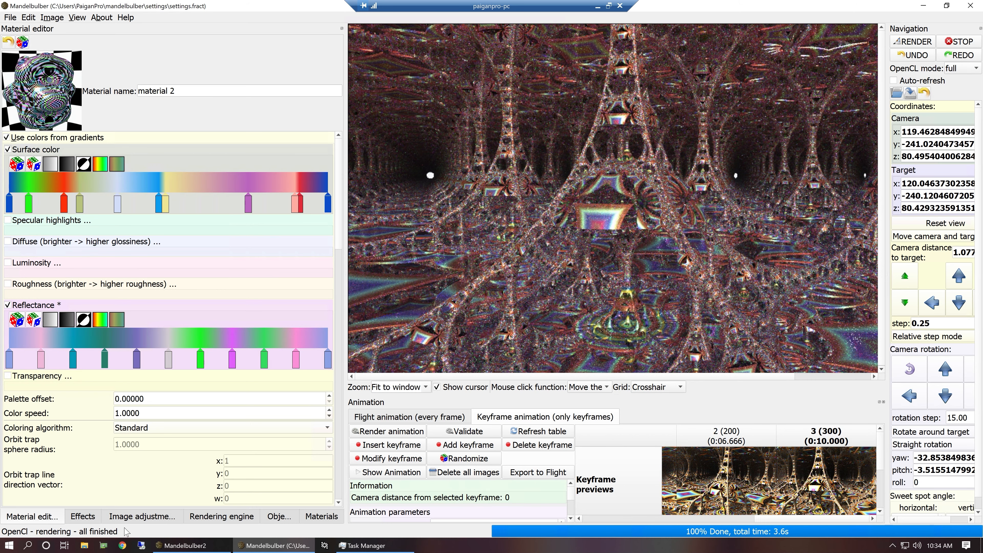
pyautogui.click(141, 517)
pyautogui.click(196, 169)
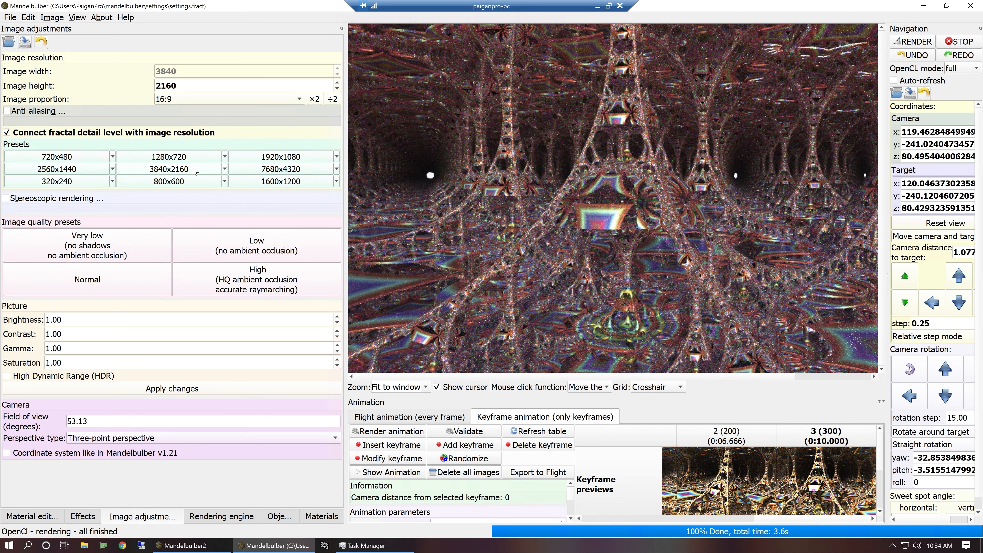
pyautogui.click(923, 42)
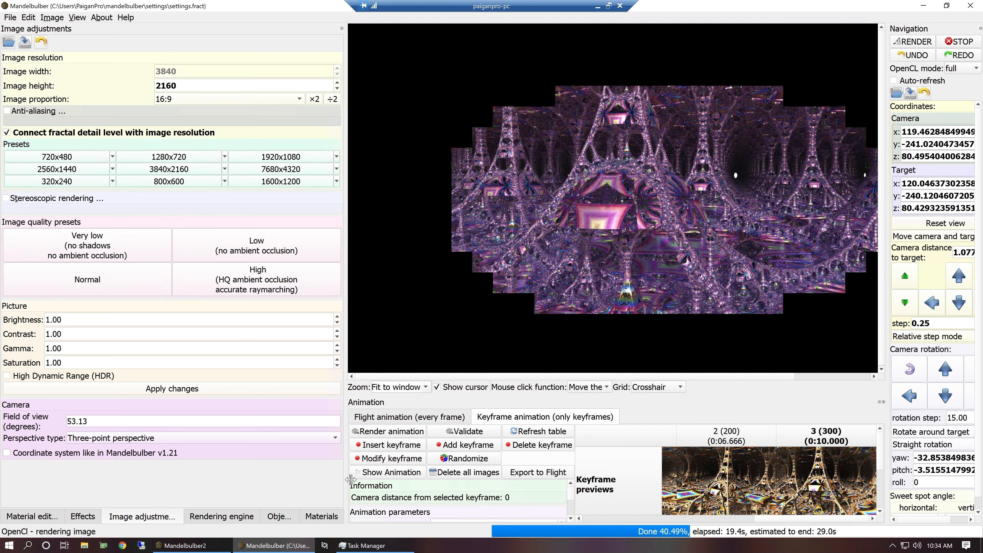
# Step: Randomize material 2's reflectance and surface color gradients, including color positions and count, and render the scene again
pyautogui.click(320, 516)
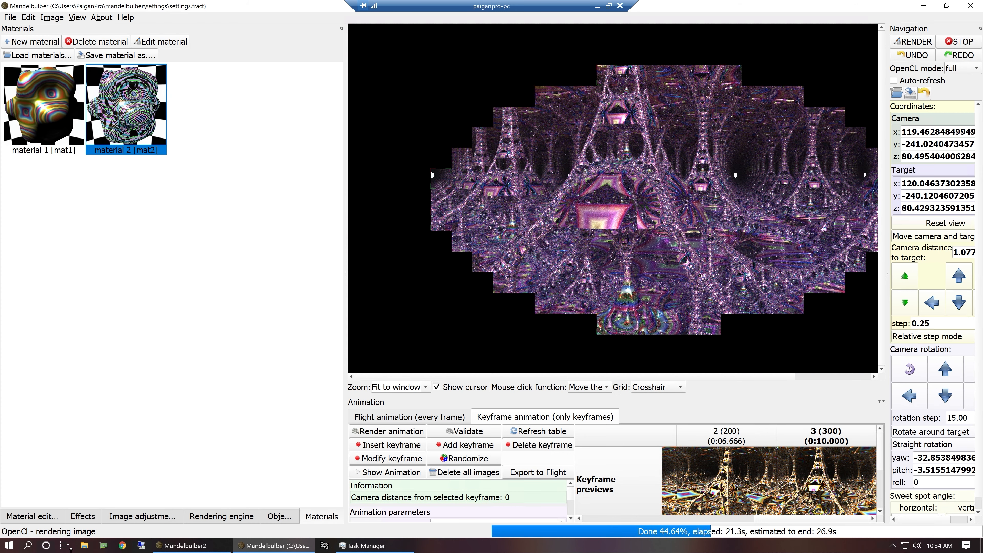
pyautogui.click(15, 517)
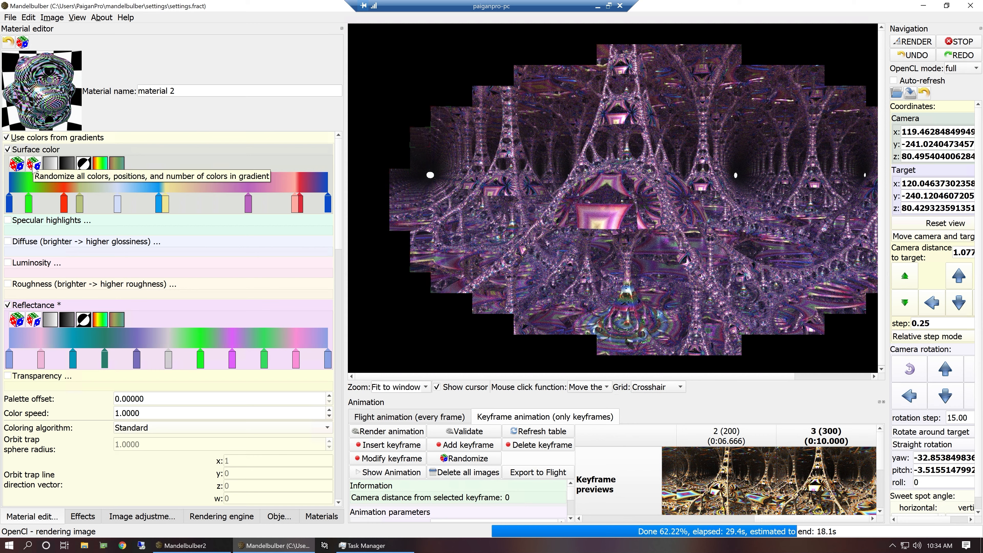
pyautogui.click(34, 321)
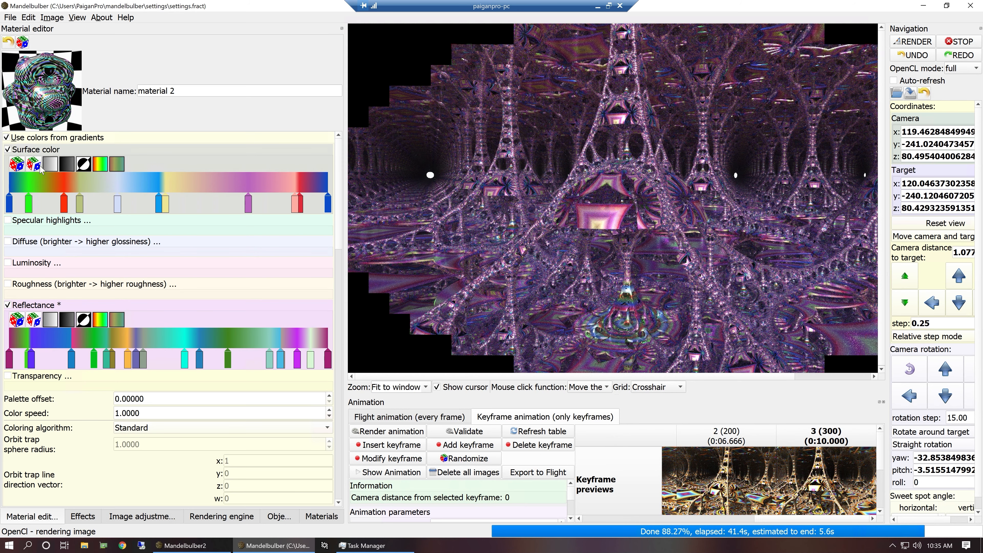
pyautogui.click(40, 166)
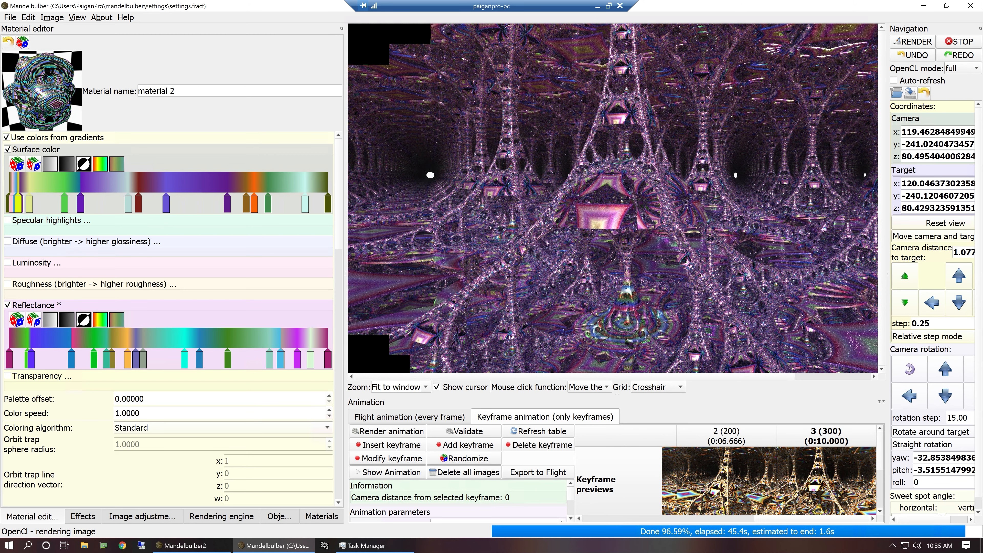
pyautogui.click(910, 43)
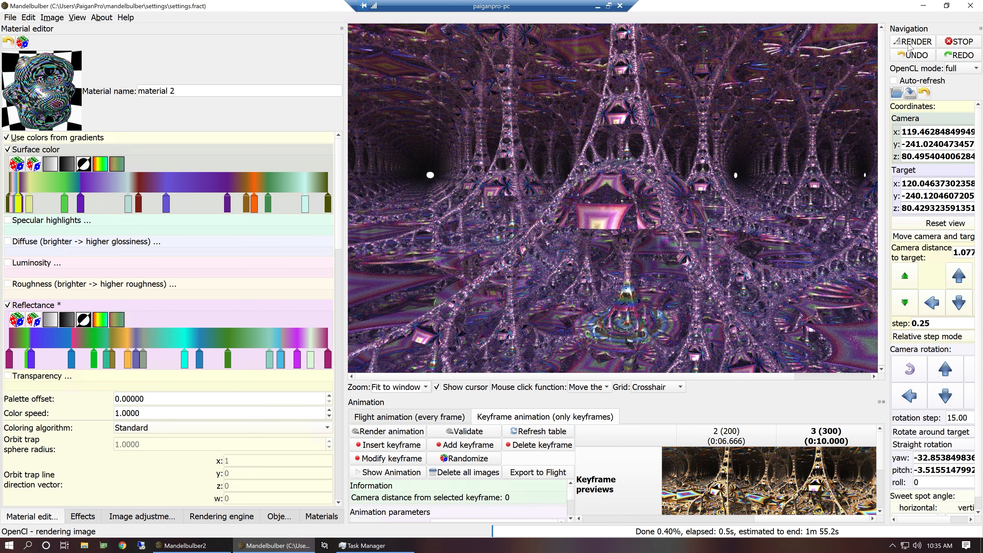
# Step: Reduce the image resolution to 960x540 and reset the detail level to 1
pyautogui.click(142, 516)
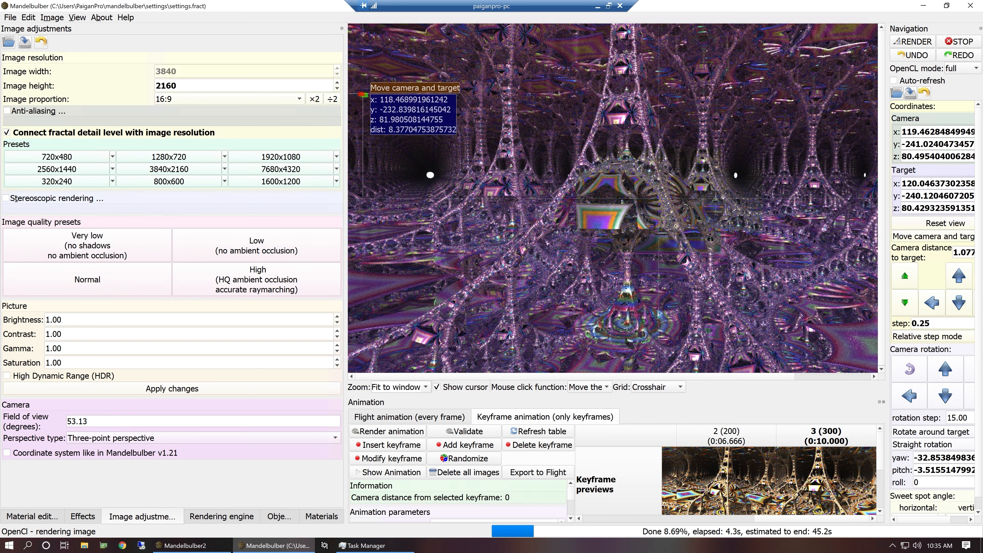
pyautogui.doubleClick(334, 101)
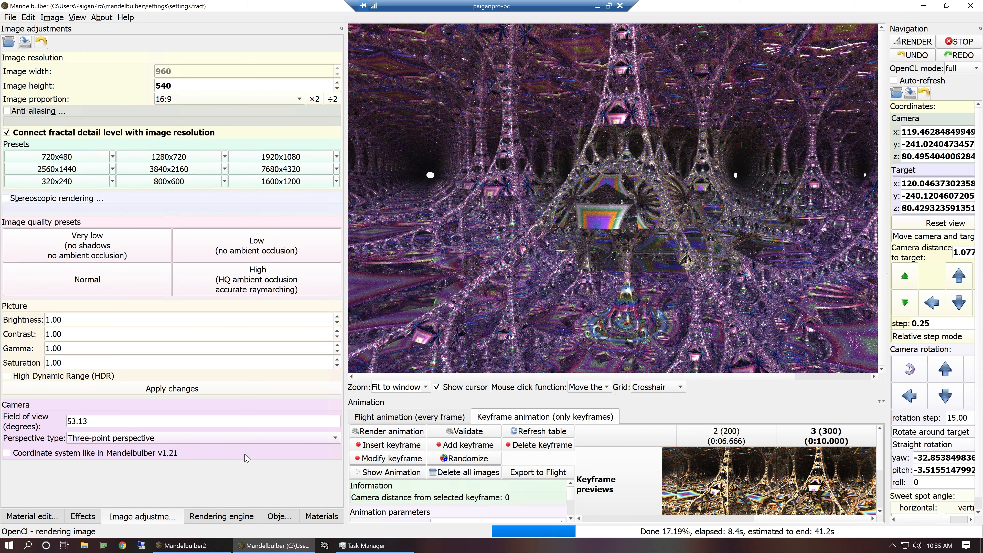
pyautogui.click(220, 519)
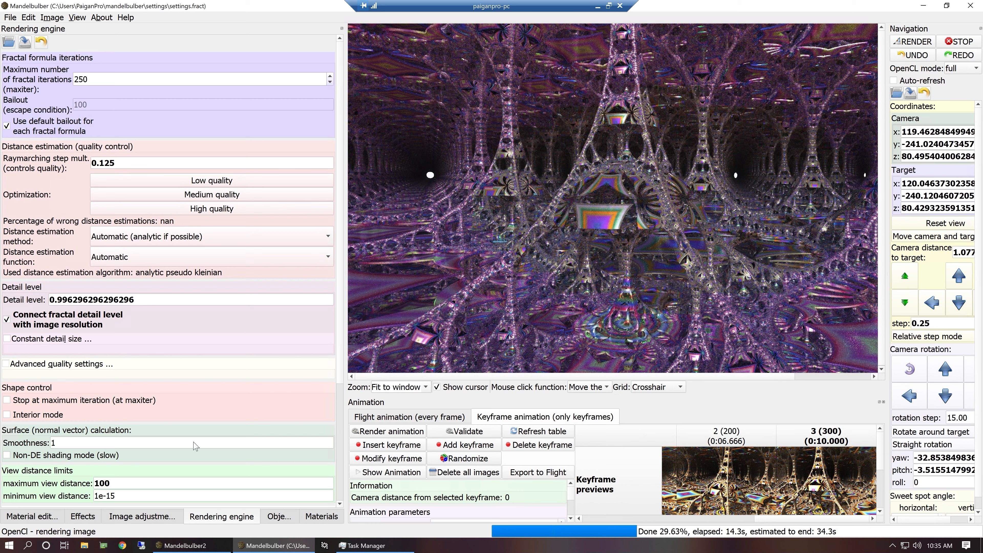
pyautogui.click(131, 300)
pyautogui.click(117, 321)
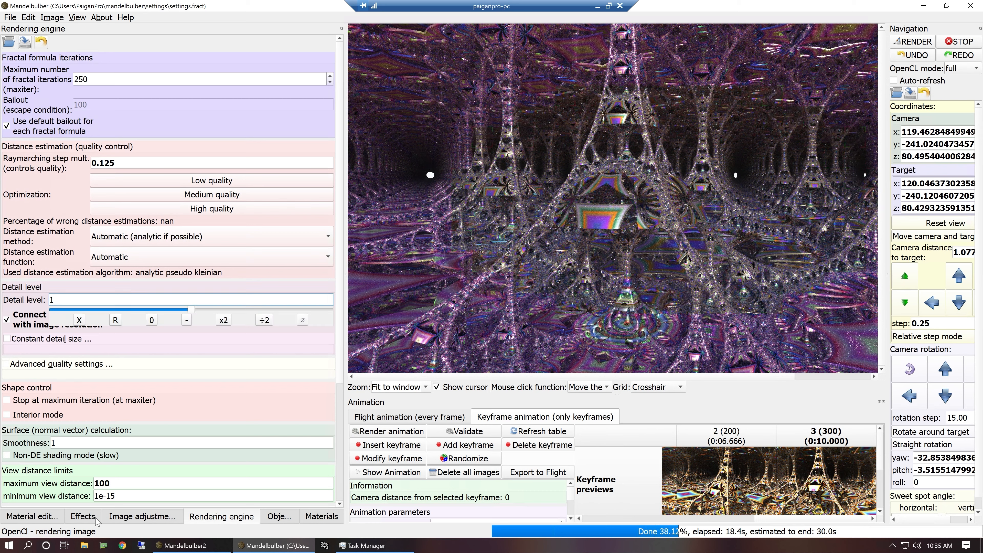
# Step: Check the effects and material 2's settings, and disable ambient occlusion
pyautogui.click(83, 516)
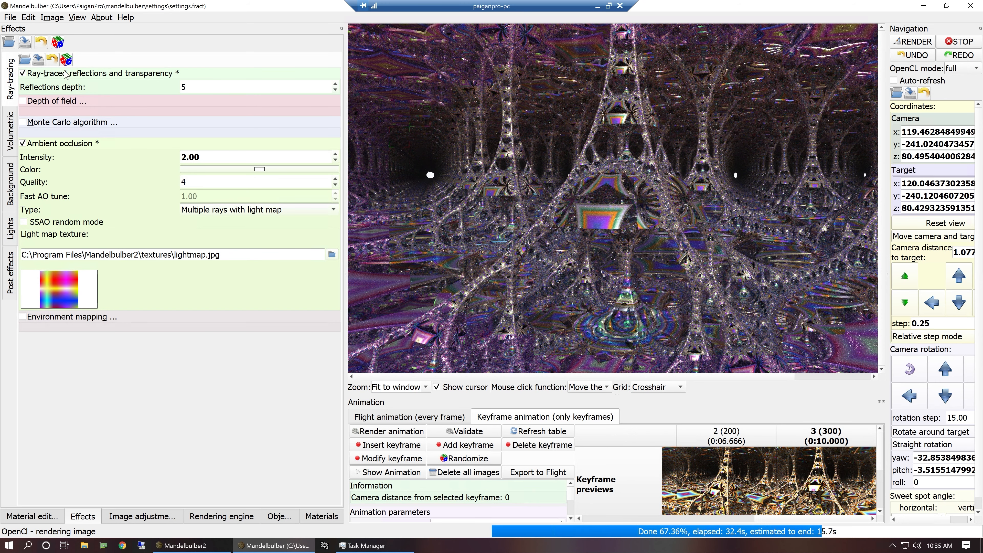
pyautogui.click(38, 516)
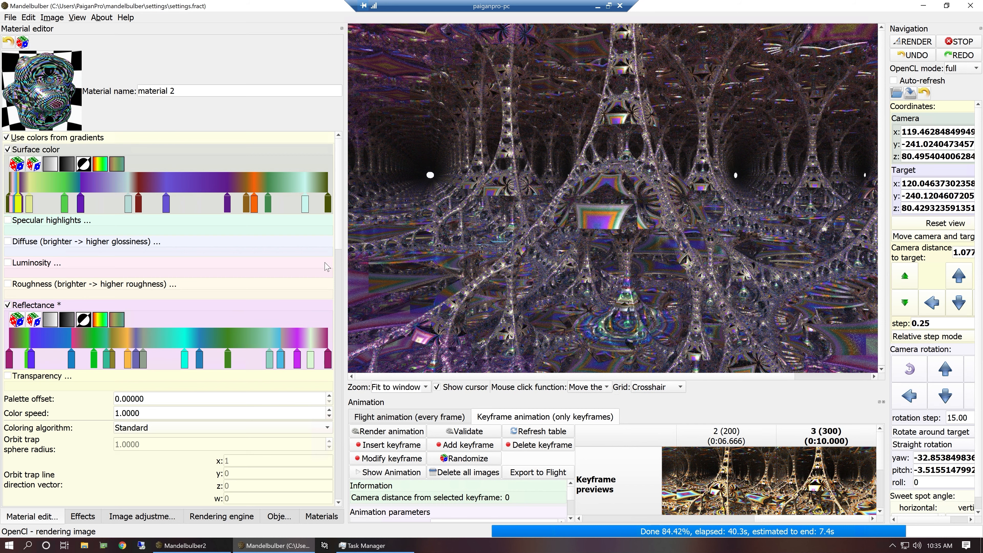
pyautogui.scroll(-8, 337, 244)
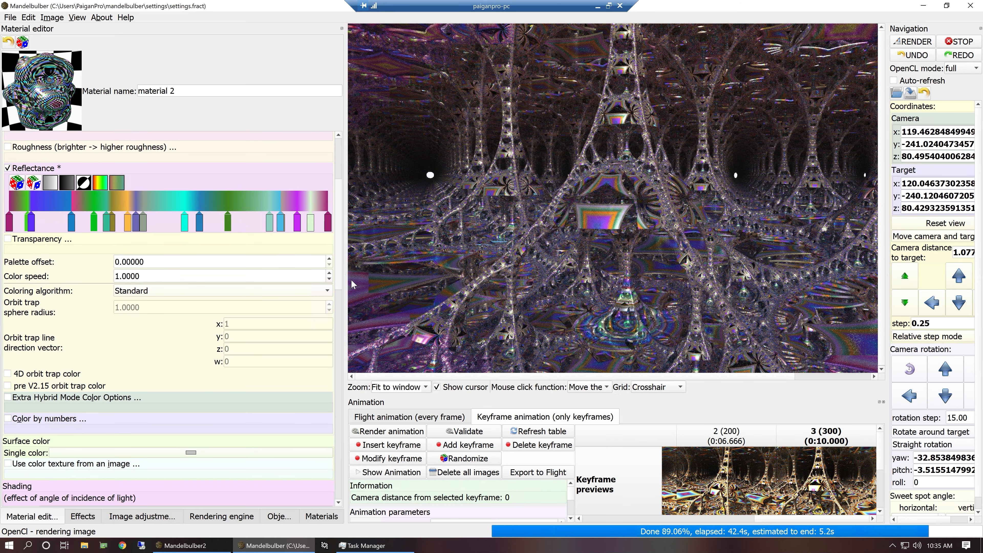
pyautogui.click(82, 516)
pyautogui.click(22, 144)
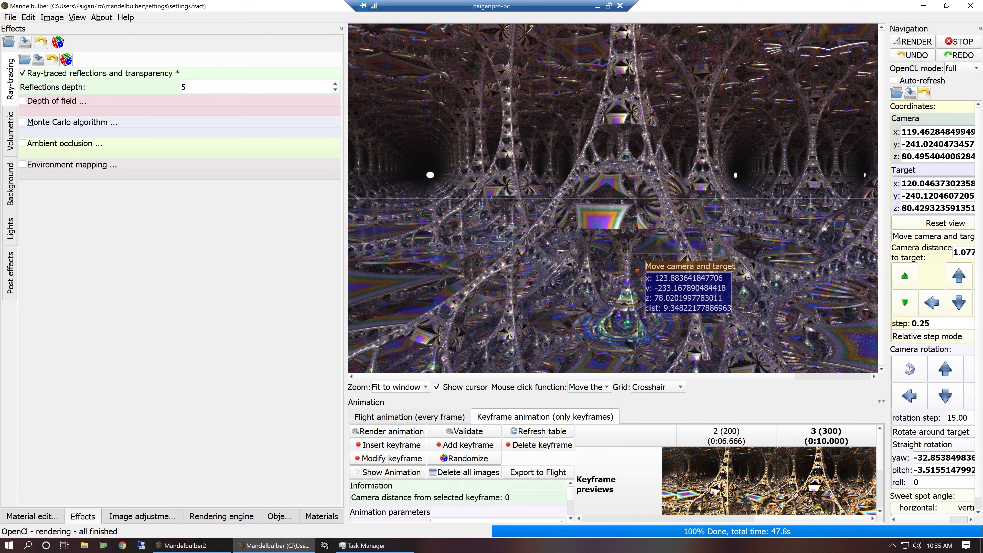
# Step: Switch the OpenCL mode to fast and render the scene
pyautogui.click(954, 68)
pyautogui.click(941, 44)
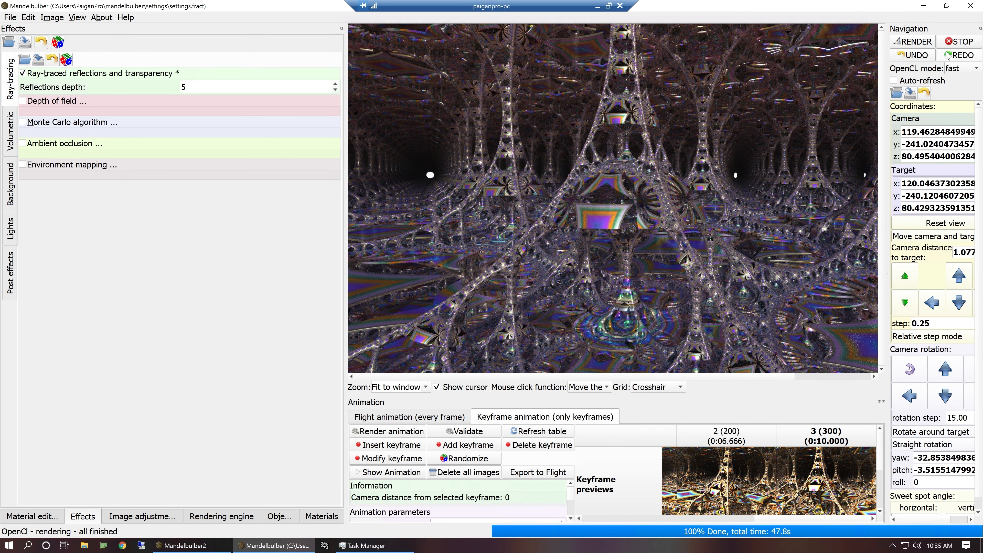
pyautogui.click(932, 41)
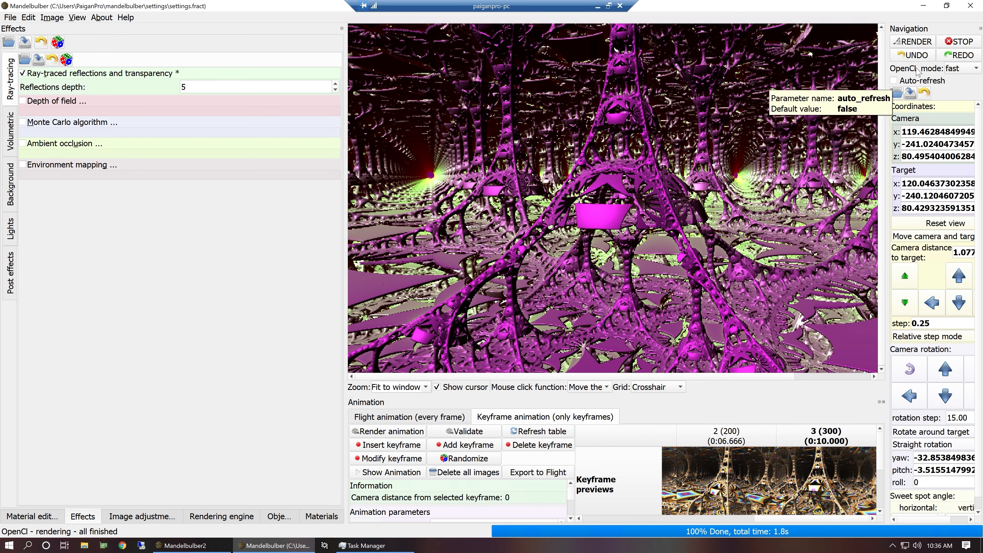
# Step: Set the OpenCL mode to full and render the scene
pyautogui.click(961, 68)
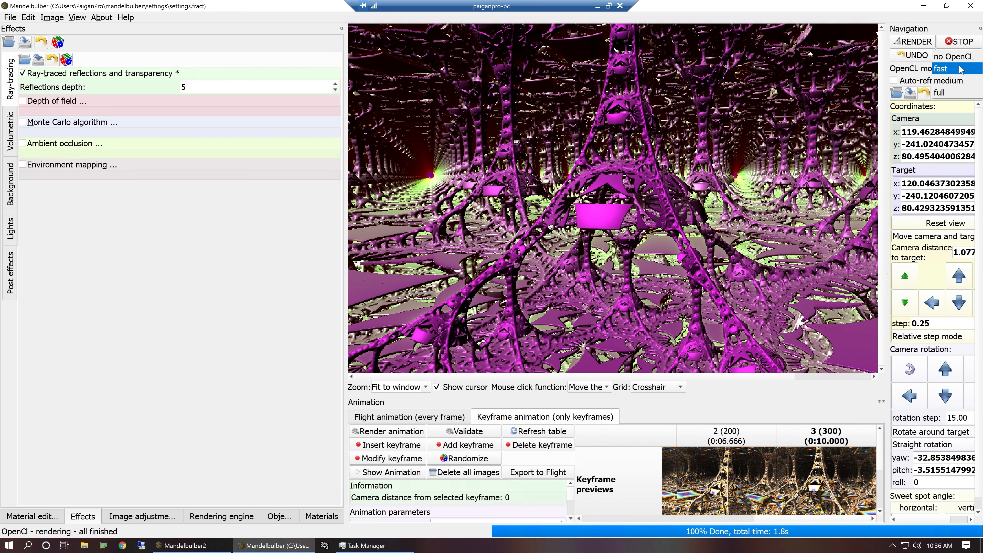
pyautogui.click(941, 93)
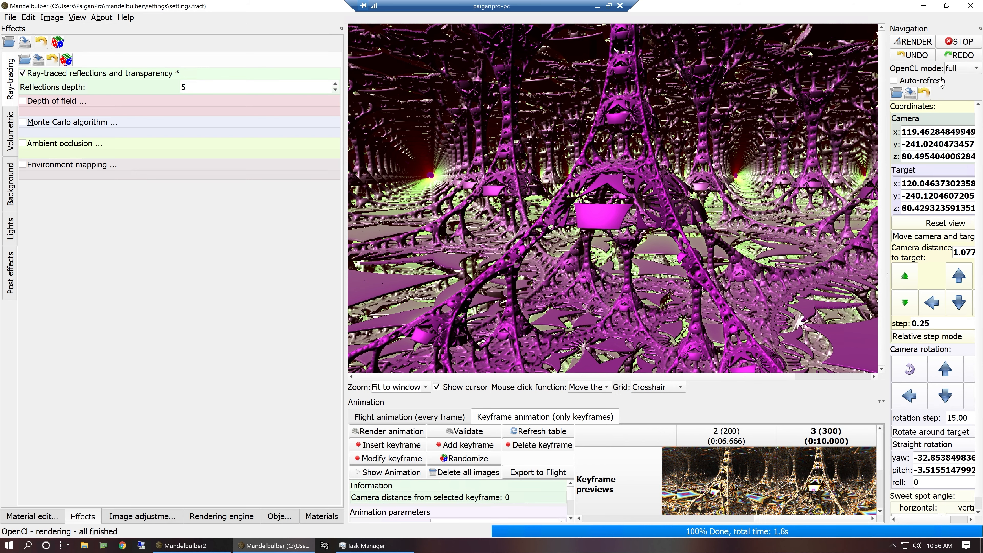
pyautogui.click(921, 43)
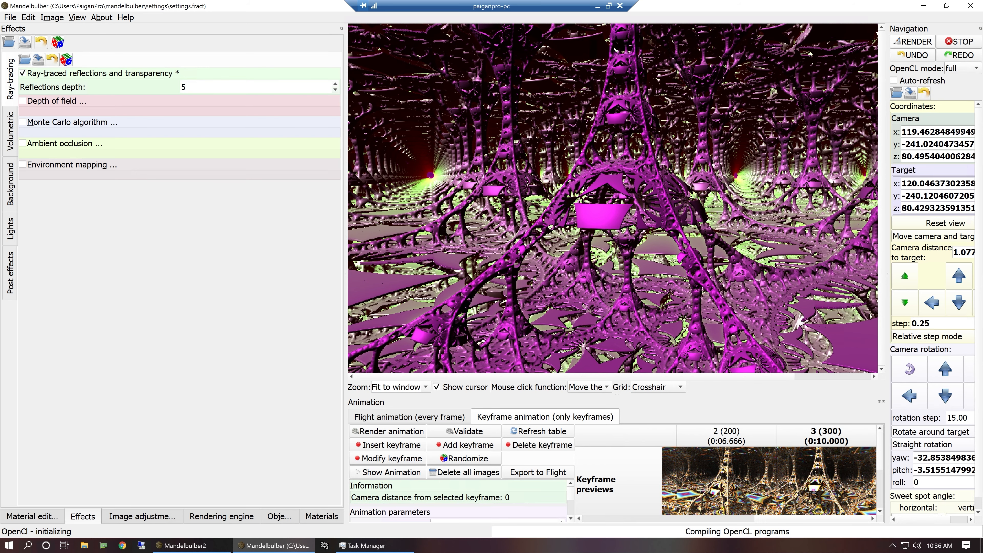
# Step: Double the raymarching step multiplier to 0.25 in the rendering engine's quality settings
pyautogui.click(123, 516)
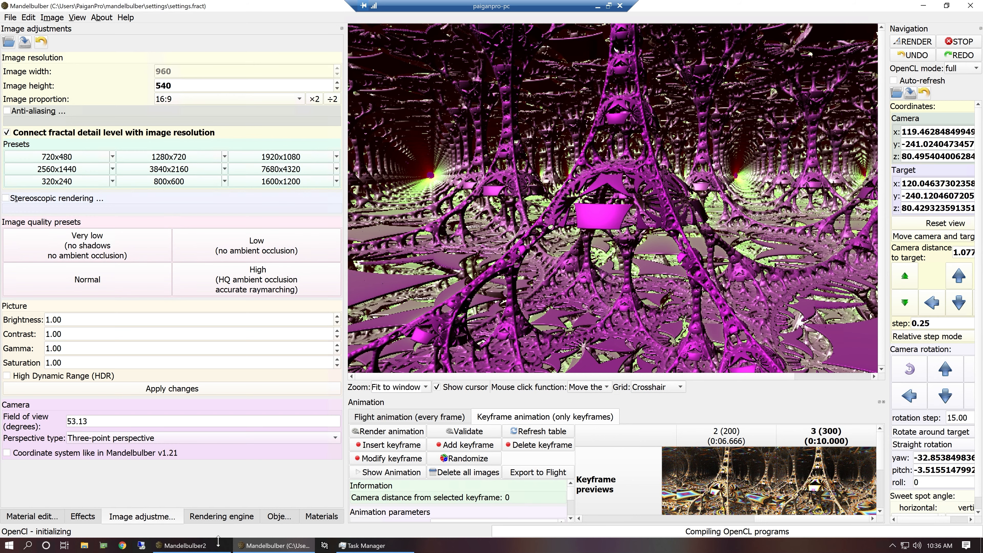
pyautogui.click(209, 517)
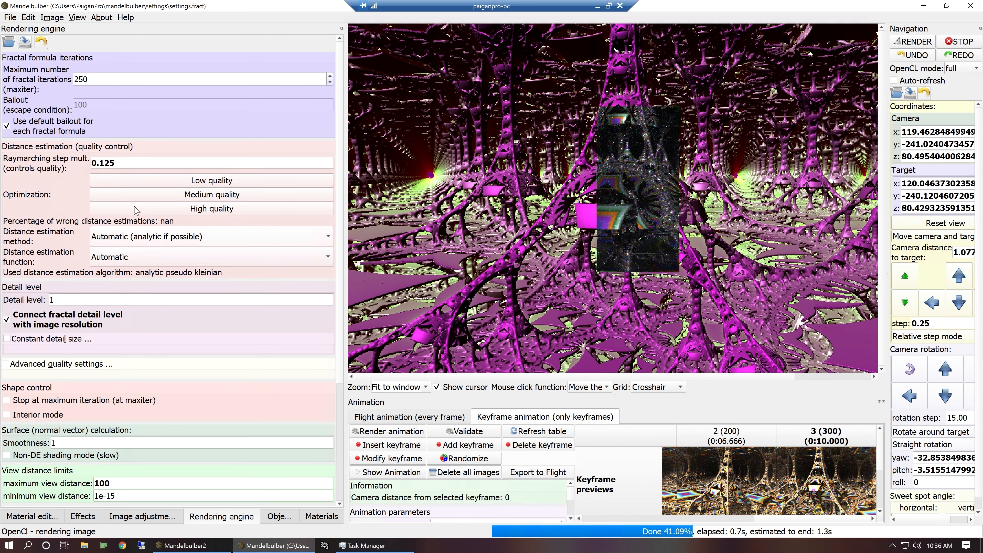
pyautogui.click(209, 163)
pyautogui.click(240, 183)
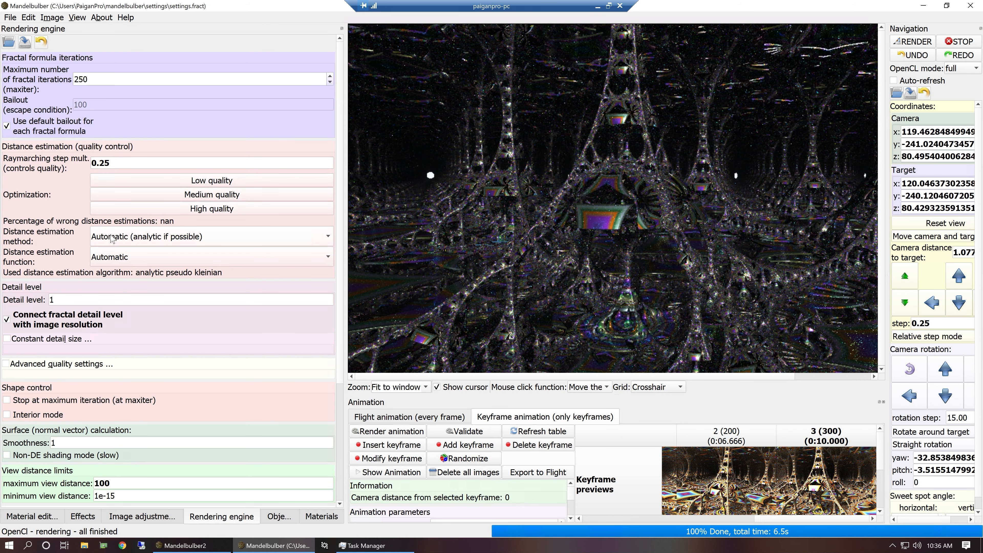
# Step: Adjust the directional light's angle to -3.15 horizontal and 19.21 vertical
pyautogui.click(87, 518)
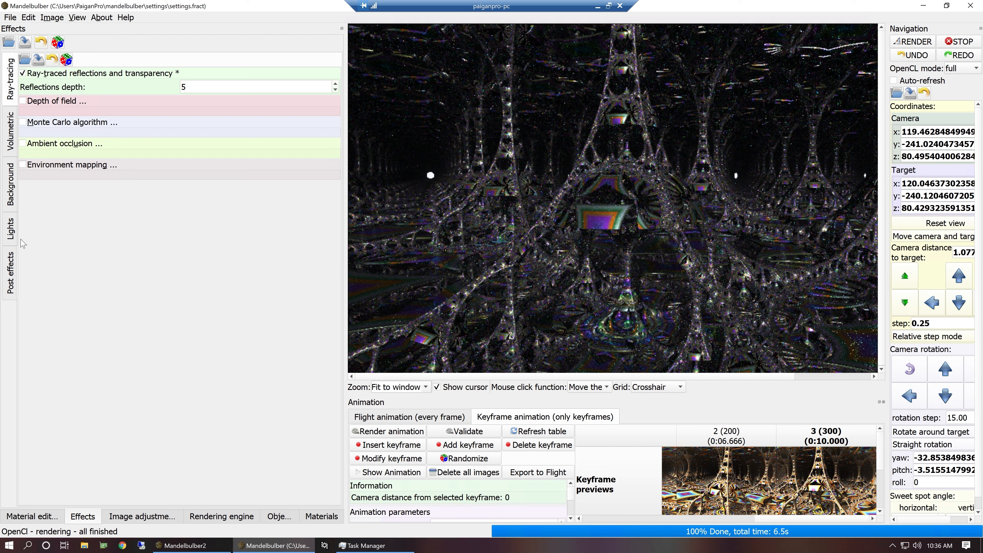
pyautogui.click(11, 229)
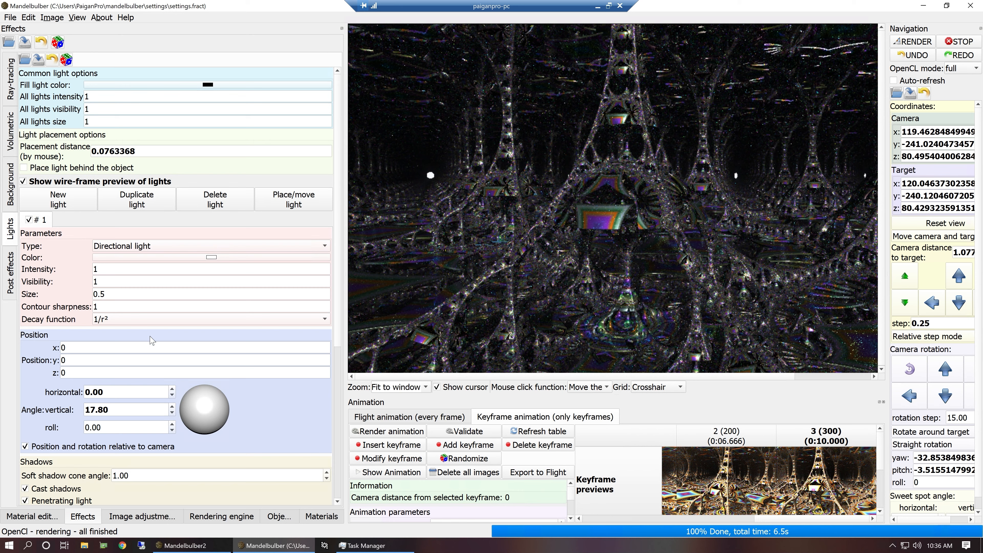
pyautogui.doubleClick(97, 409)
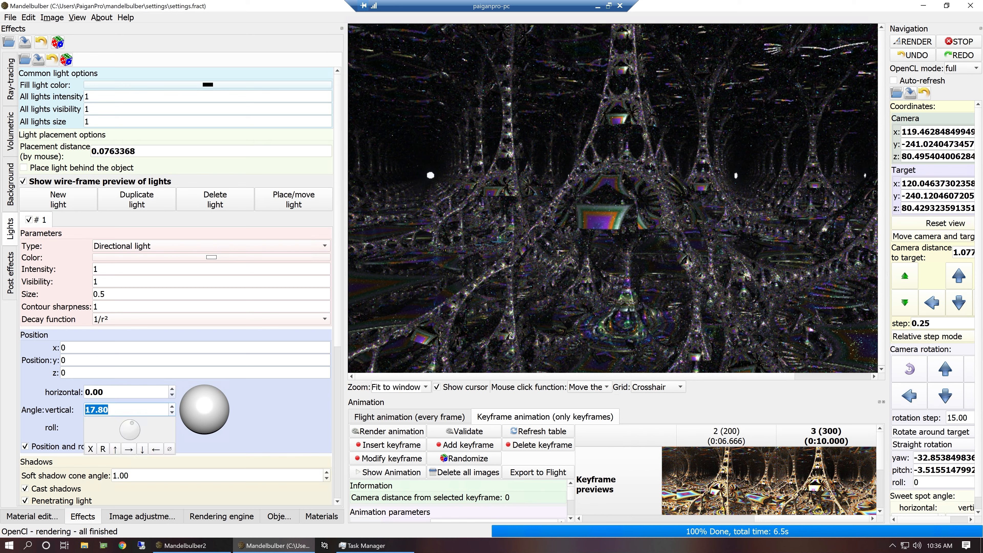
pyautogui.write('20')
pyautogui.press('Return')
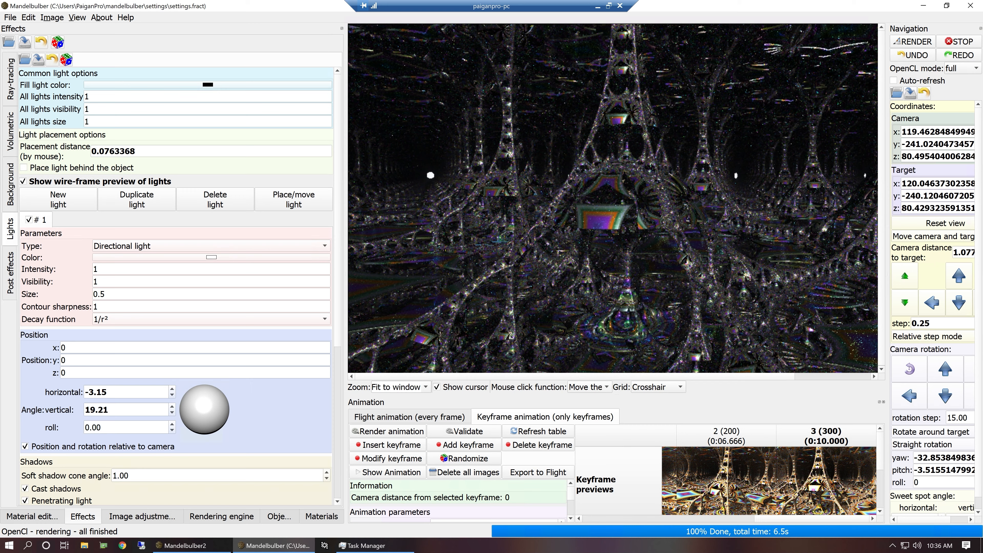
# Step: Try the 1/r decay function on the directional light and render the scene
pyautogui.click(125, 320)
pyautogui.click(127, 309)
pyautogui.click(918, 41)
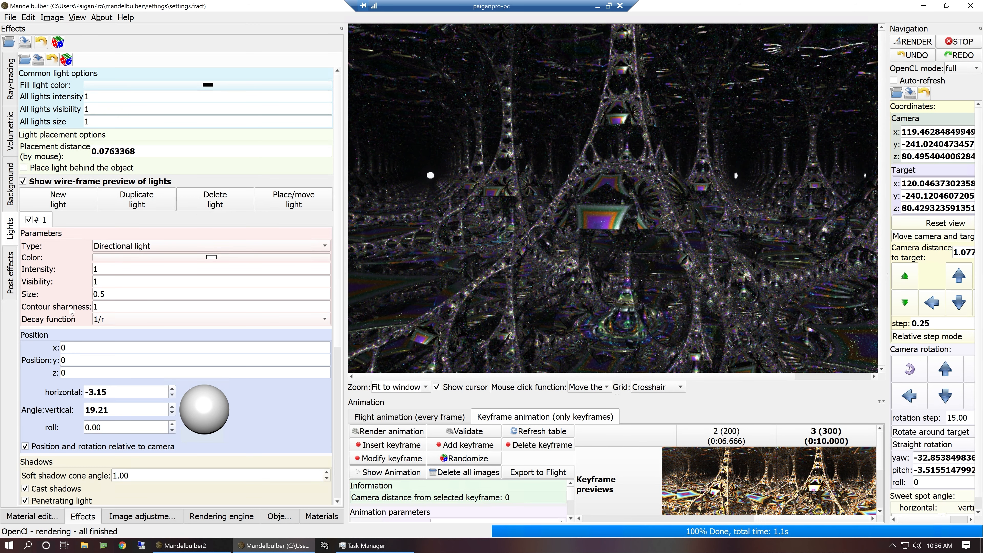
# Step: Restore the directional light's 1/r² decay function and raise its intensity to 2 with auto-refresh enabled
pyautogui.click(113, 318)
pyautogui.click(113, 335)
pyautogui.click(112, 269)
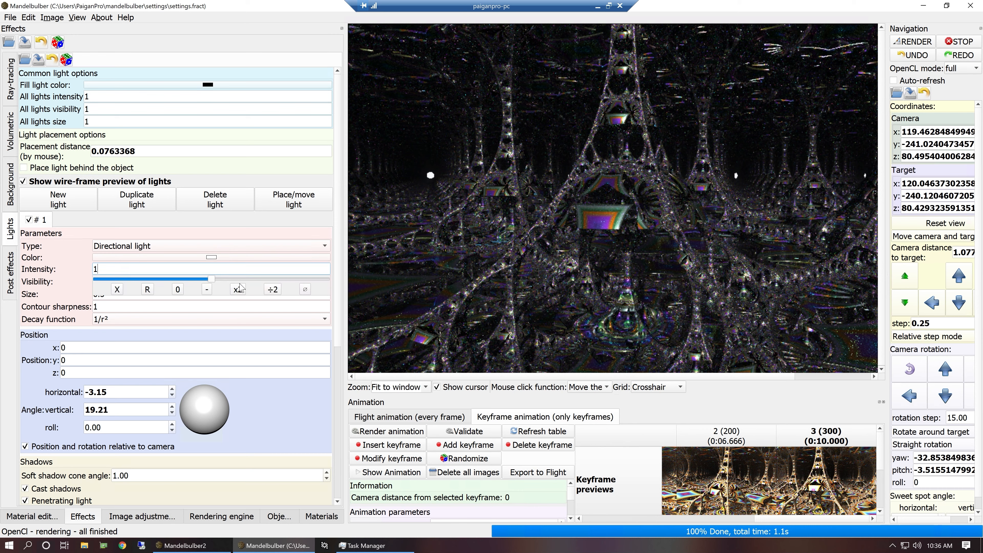
pyautogui.click(936, 82)
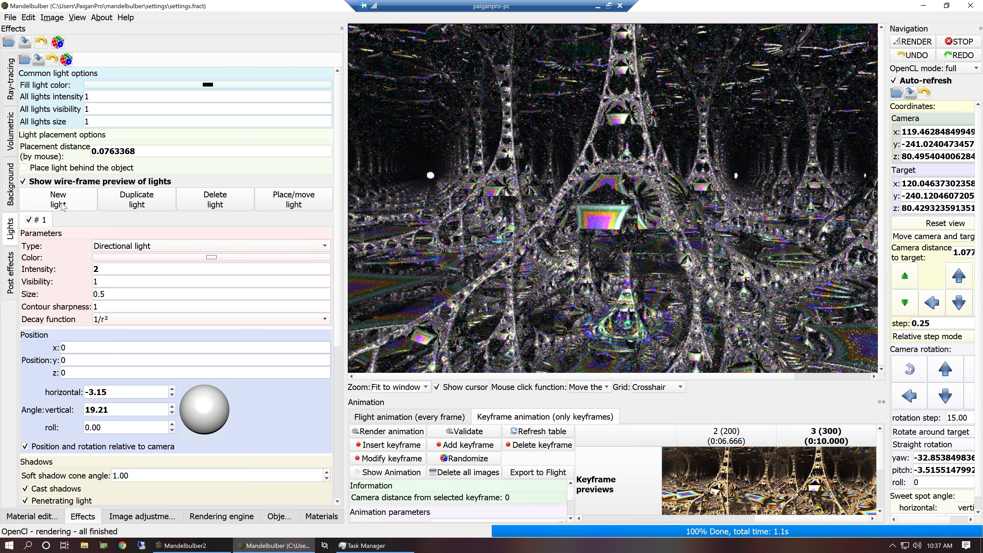
# Step: Add a second light as a point light and place it inside the central arch above the bright trapezoid
pyautogui.click(67, 203)
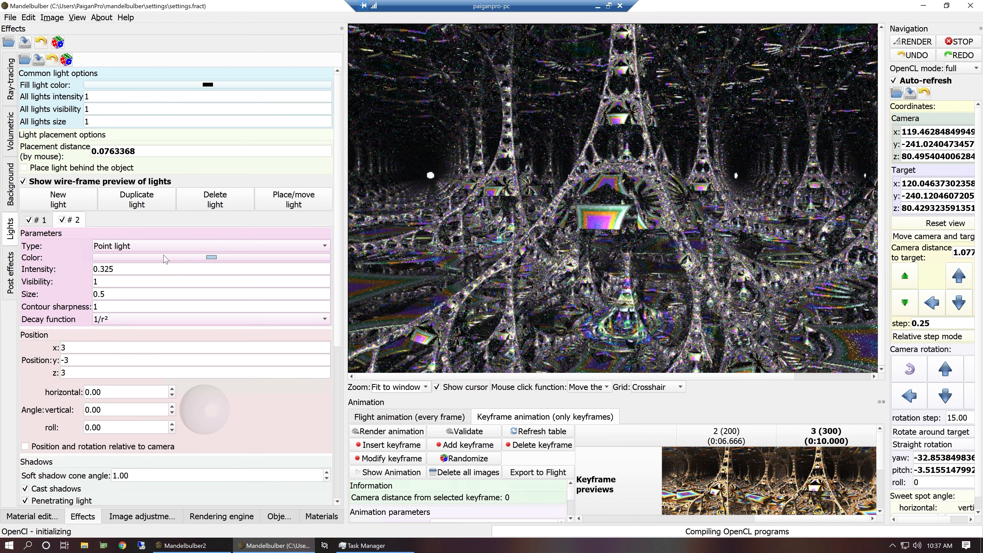
pyautogui.click(305, 199)
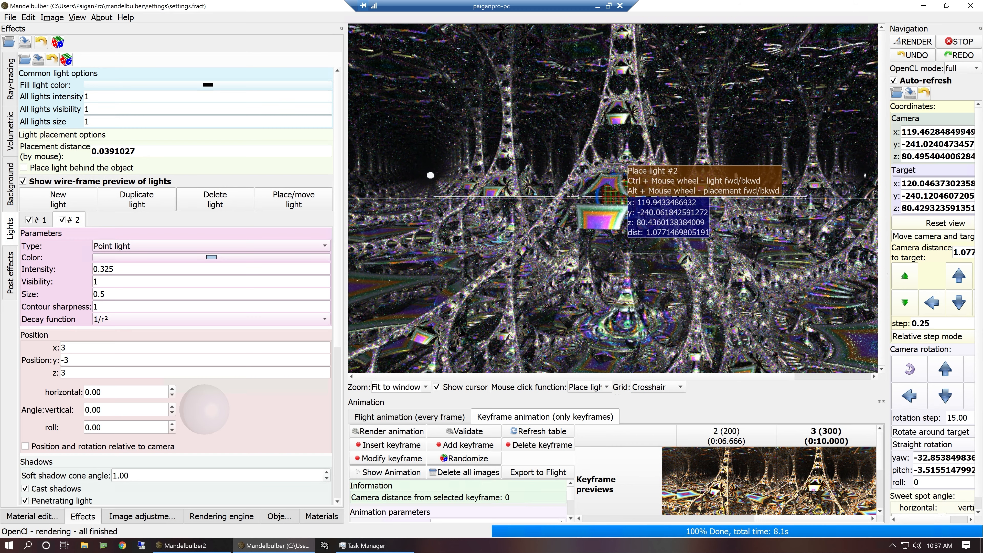
pyautogui.click(620, 198)
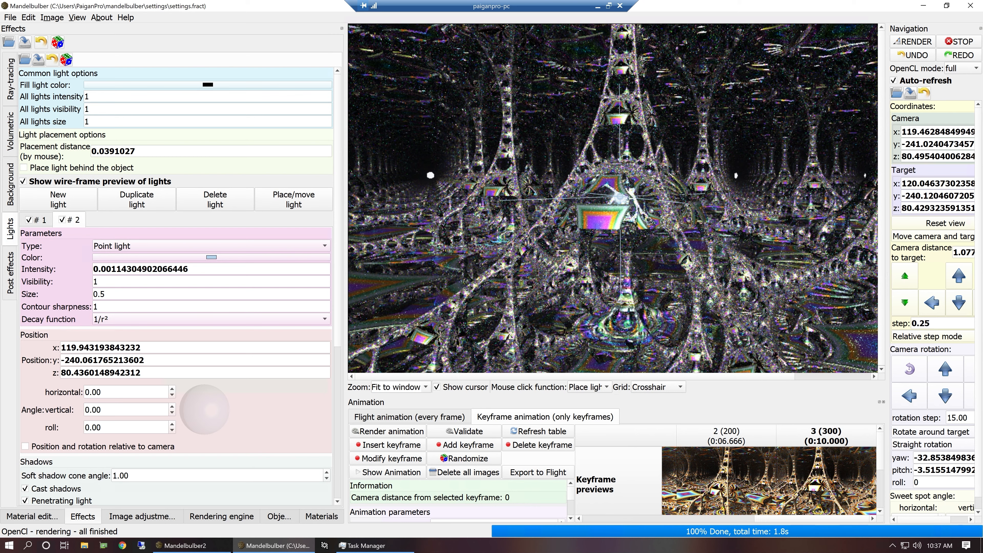
# Step: Double the second light's intensity three times, reaching 0.00914439216531568
pyautogui.click(99, 281)
pyautogui.click(116, 269)
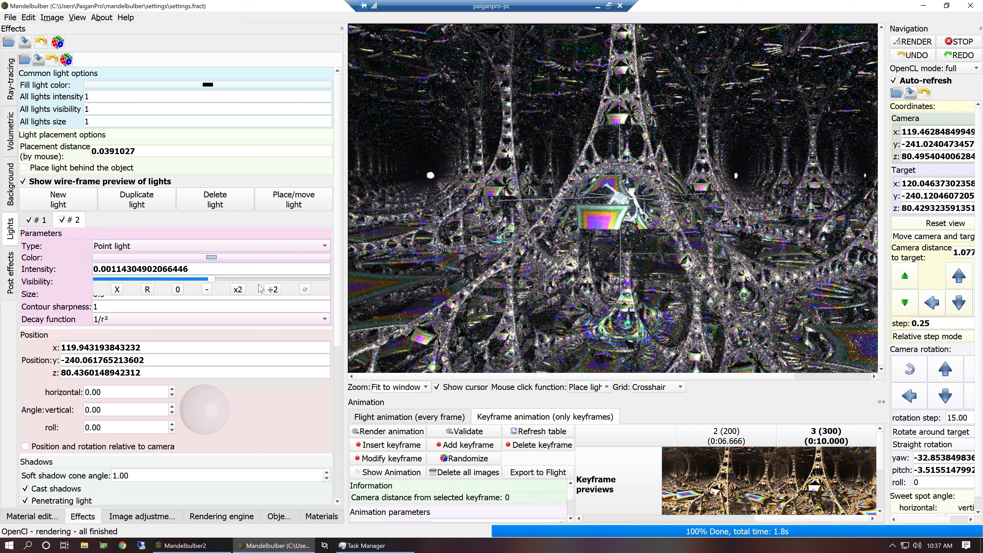
pyautogui.click(237, 290)
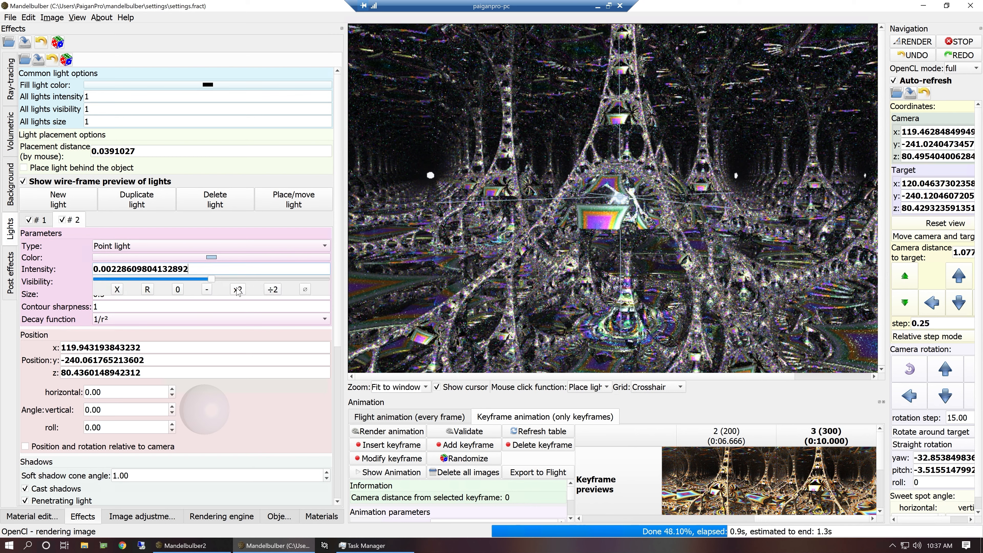
pyautogui.click(237, 289)
pyautogui.click(237, 289)
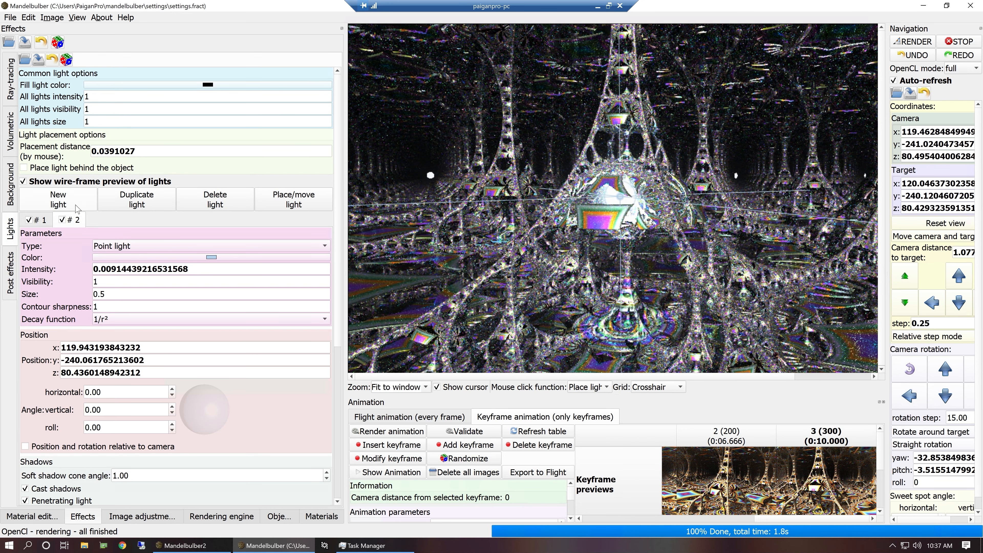
# Step: Add a third point light and place it at the round base of the pillar beneath the central arch
pyautogui.click(71, 205)
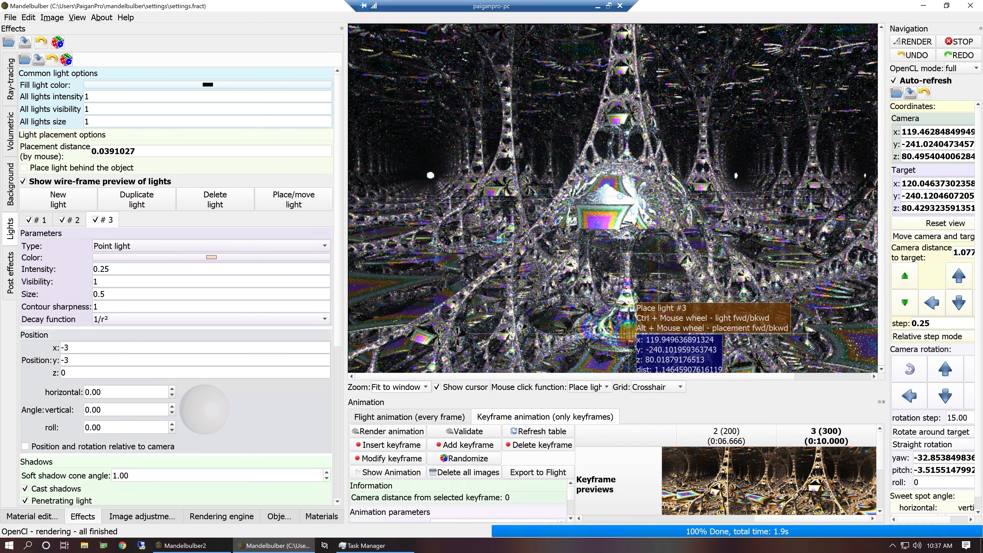
pyautogui.click(624, 324)
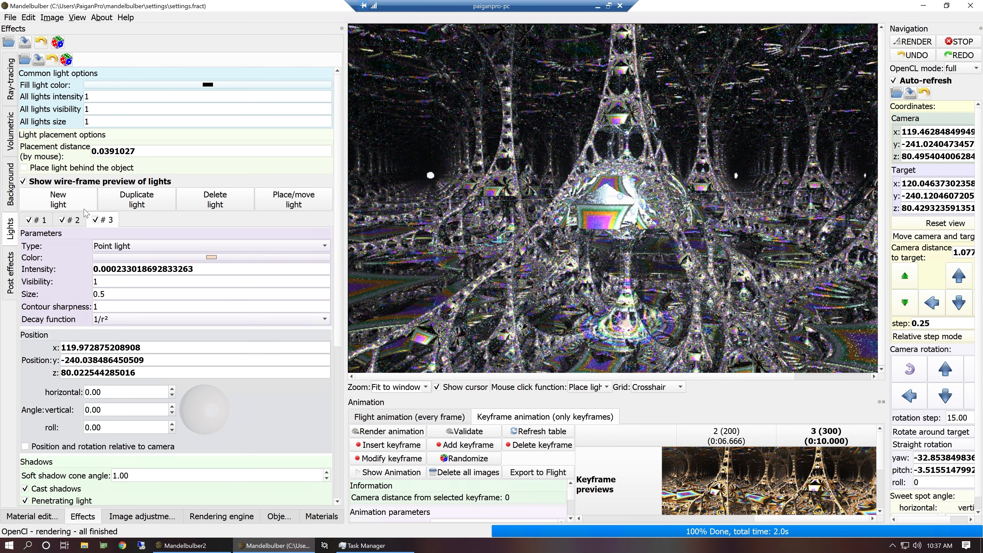
# Step: Set the third light's color to light pink #ffb0b0 and double its intensity to 0.000466037385666526
pyautogui.click(209, 258)
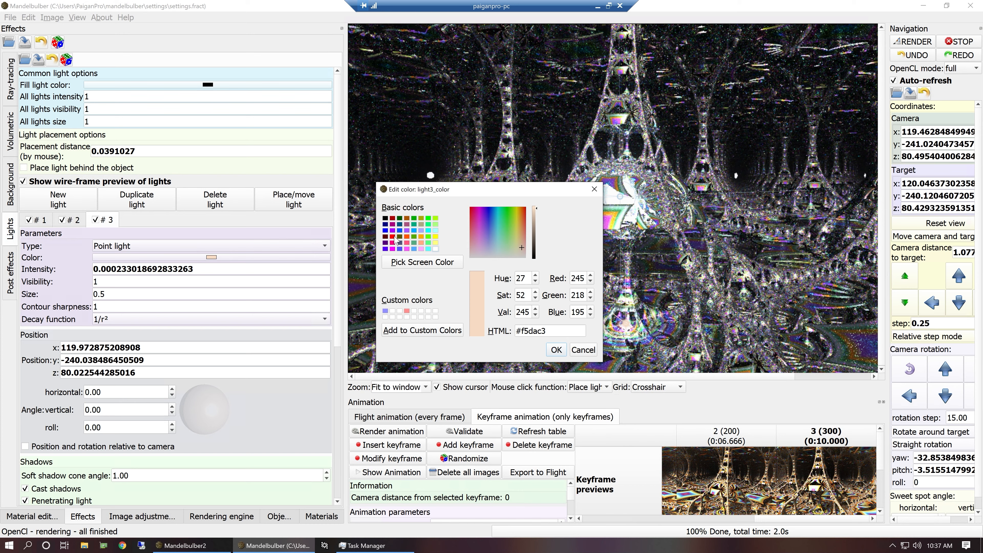
pyautogui.click(392, 237)
pyautogui.click(522, 225)
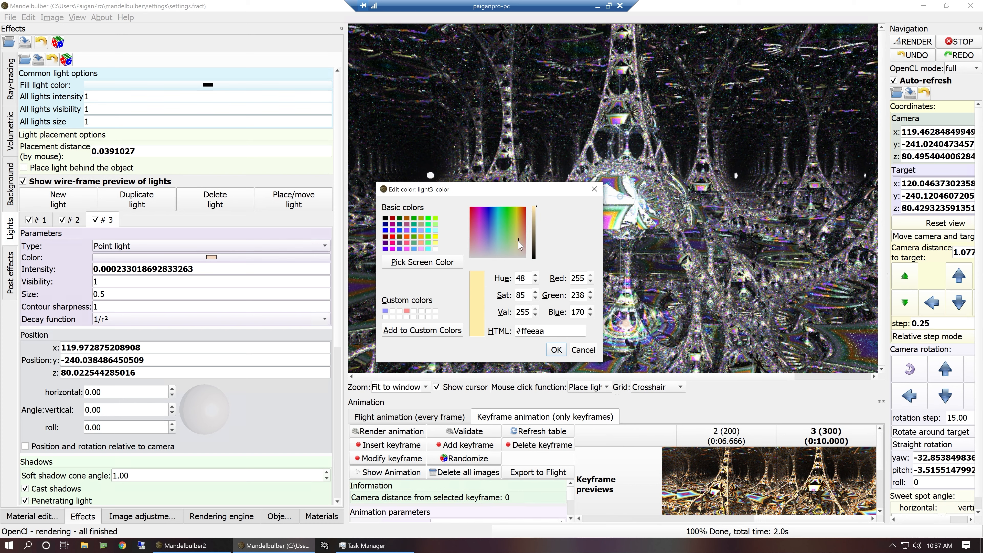
pyautogui.moveTo(522, 227); pyautogui.dragTo(536, 245)
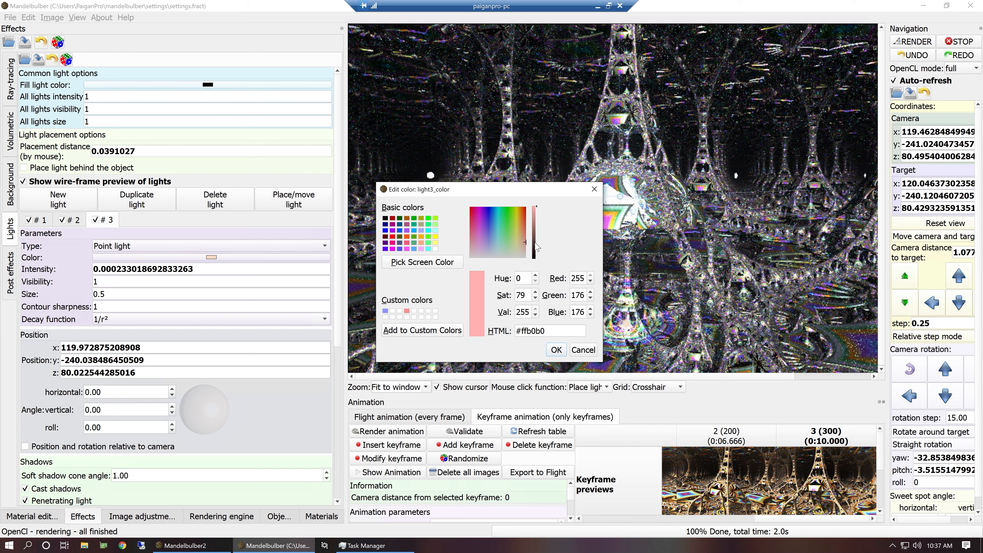
pyautogui.click(555, 350)
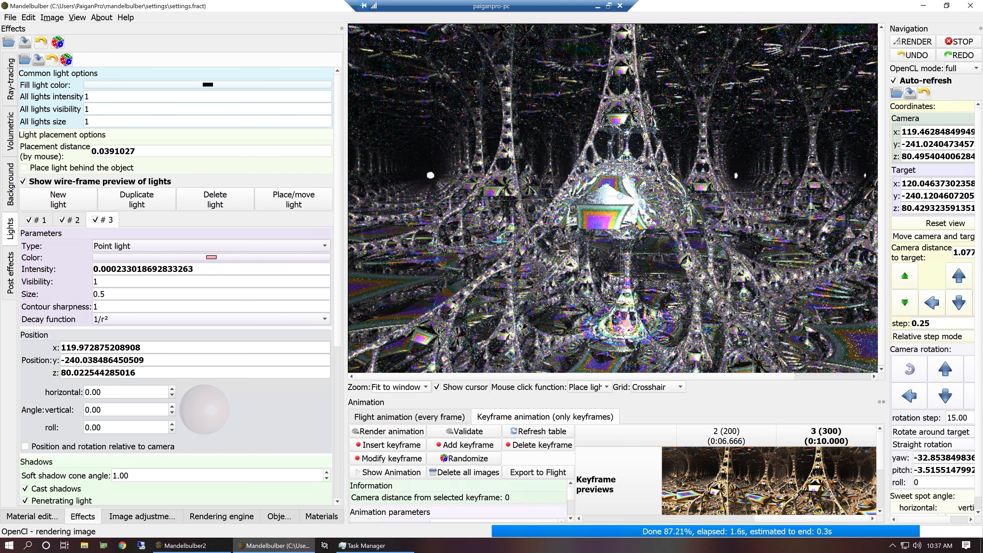
pyautogui.click(189, 270)
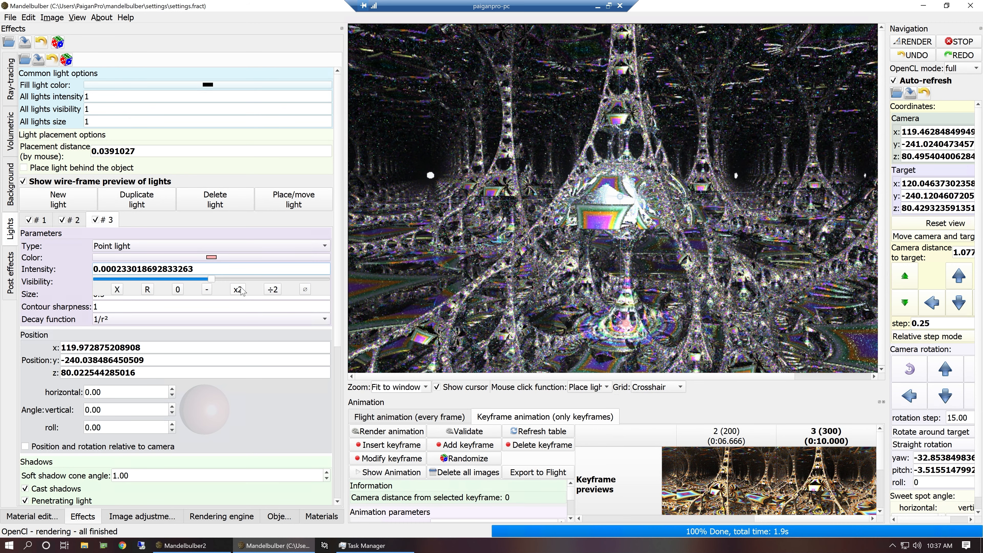
pyautogui.click(238, 290)
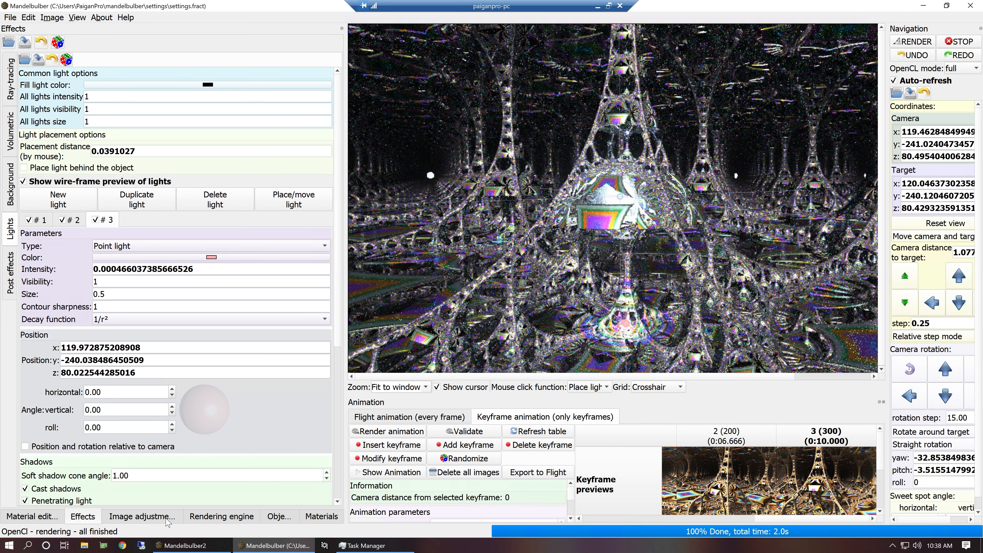
# Step: Add a cone primitive and place it on the ground at the far left of the rendered scene
pyautogui.click(275, 517)
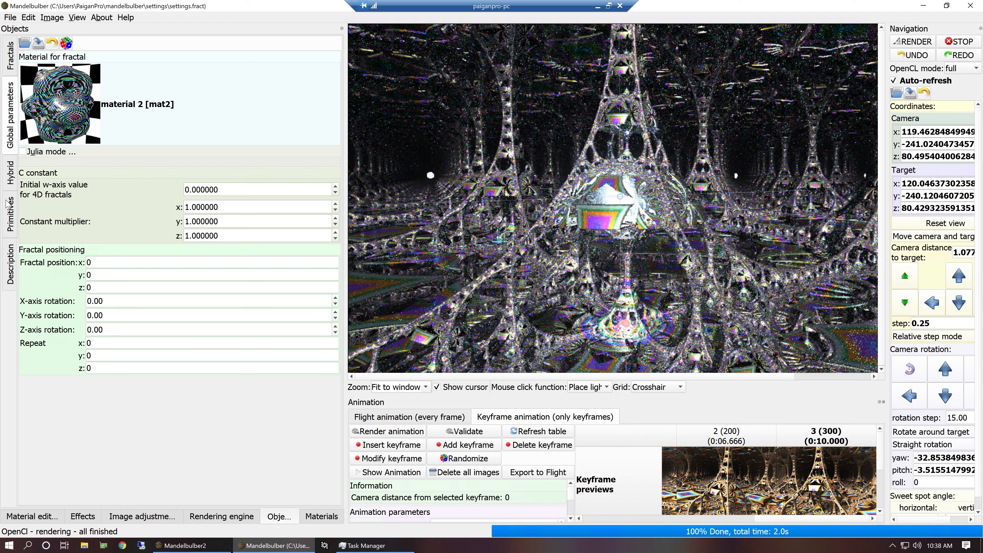
pyautogui.click(11, 215)
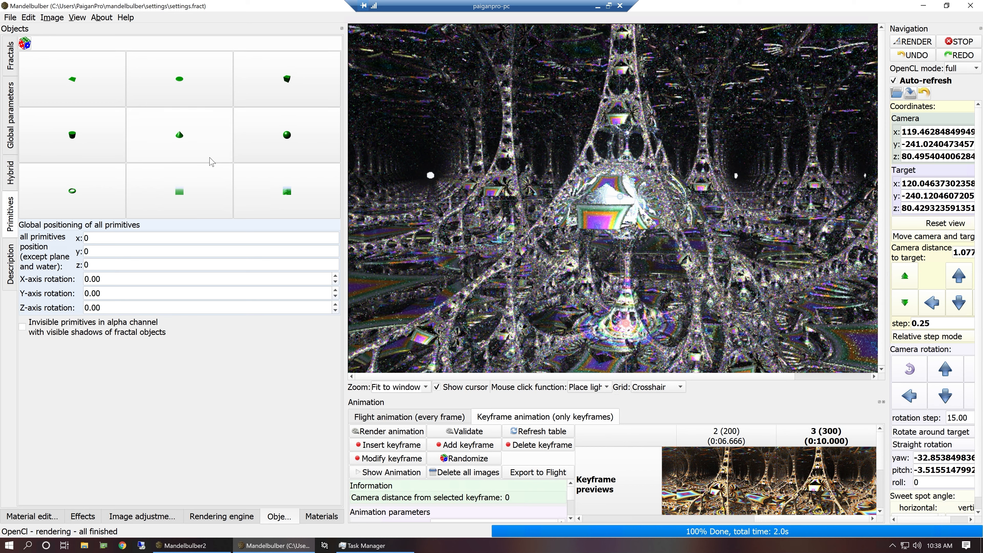
pyautogui.click(193, 146)
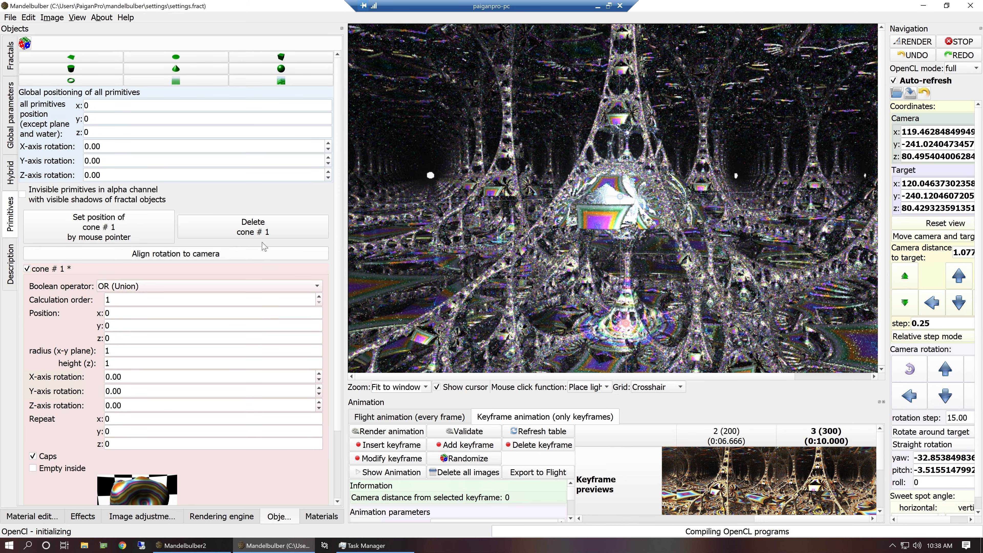
pyautogui.click(272, 226)
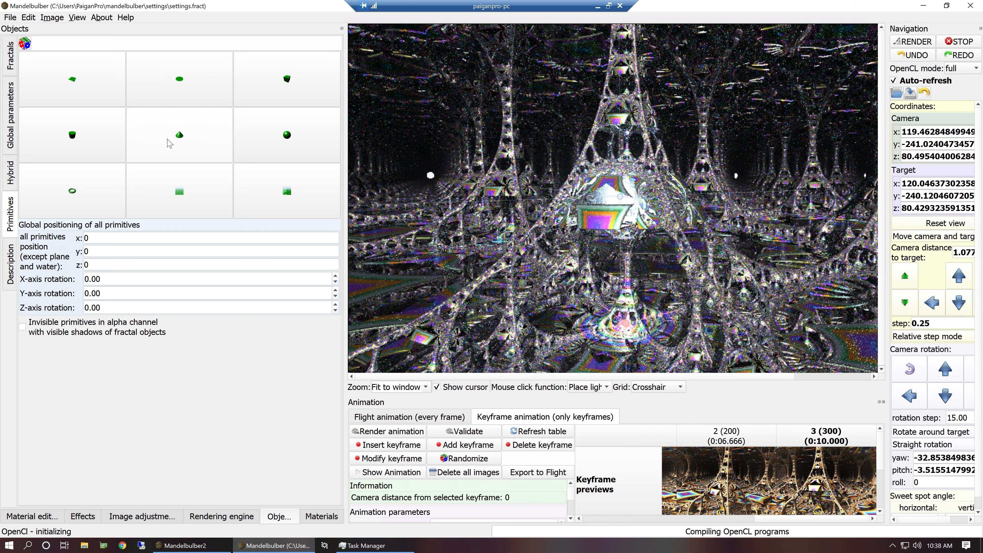
pyautogui.click(174, 143)
pyautogui.click(86, 232)
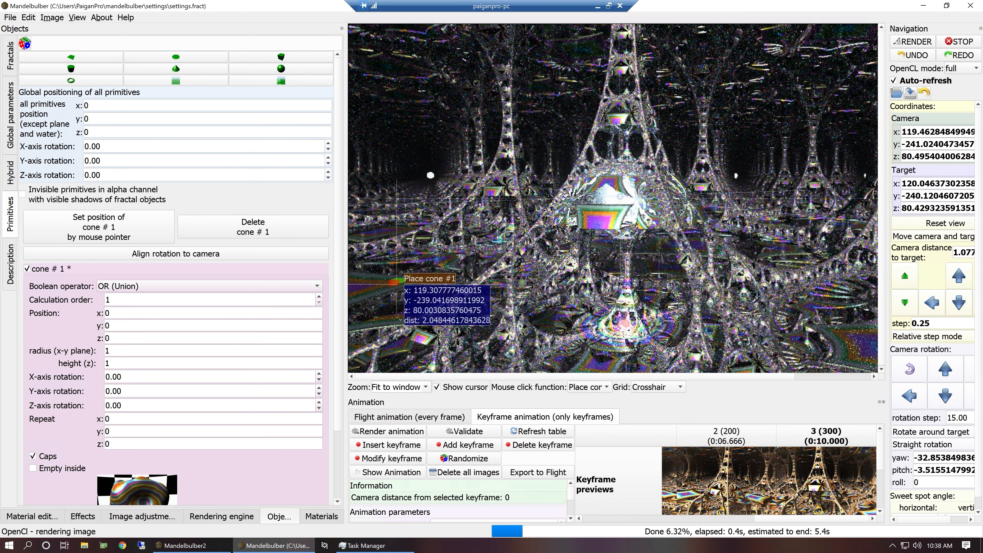
pyautogui.click(393, 293)
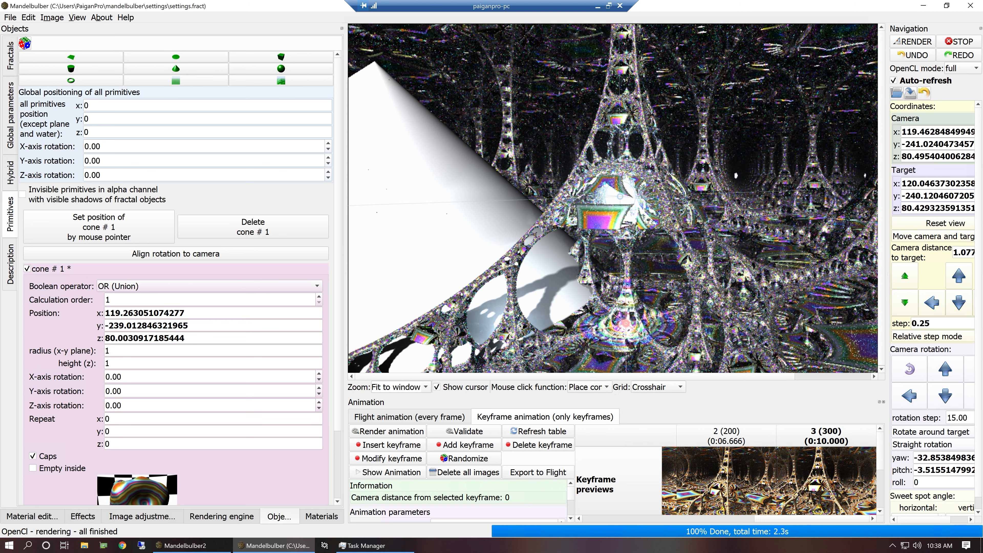
# Step: Shrink the cone to a radius of 0.25 and a height of 0.5
pyautogui.click(198, 351)
pyautogui.click(271, 371)
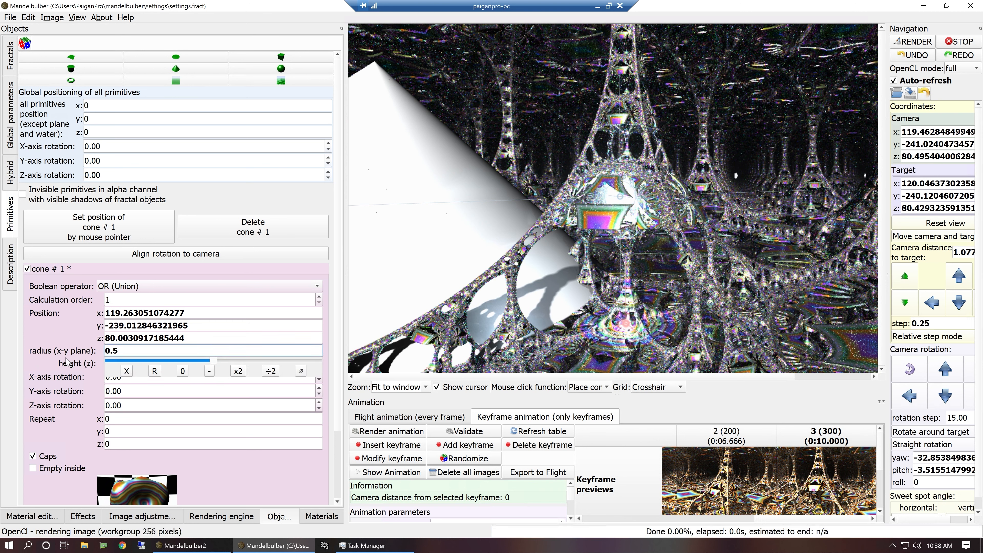
pyautogui.click(217, 363)
pyautogui.click(270, 383)
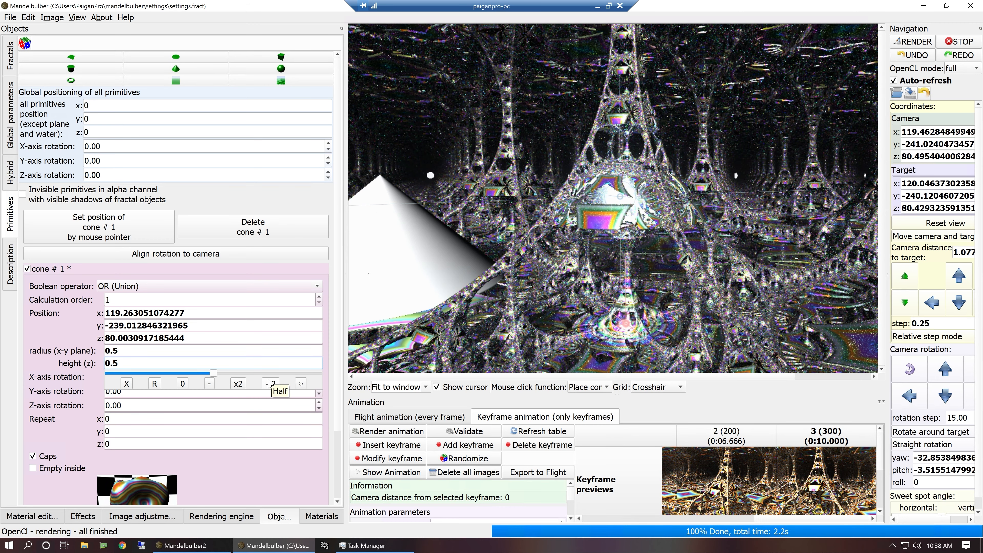
pyautogui.click(202, 350)
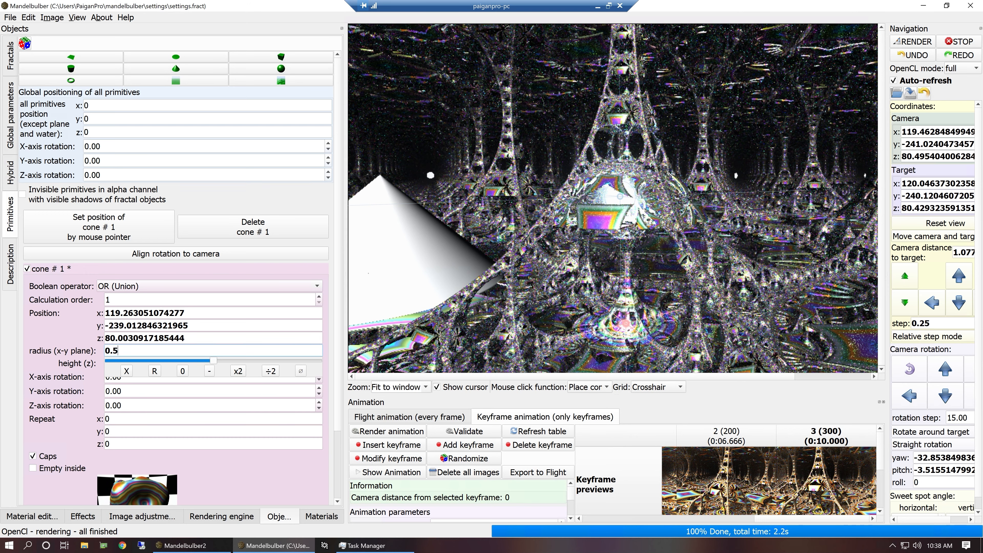
pyautogui.click(268, 370)
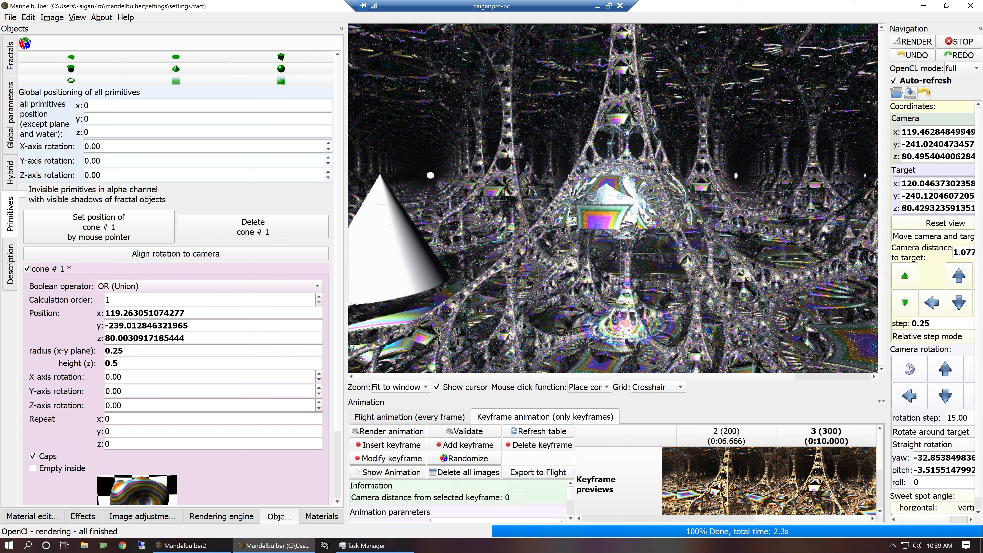
# Step: Set the cone's repeat distance to 7 on the x, y and z axes
pyautogui.doubleClick(108, 418)
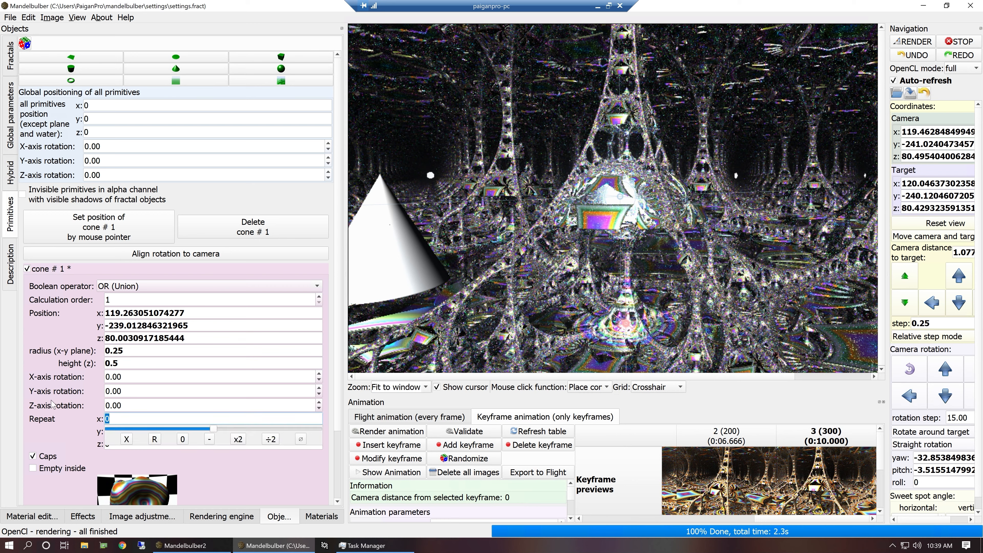
pyautogui.write('7')
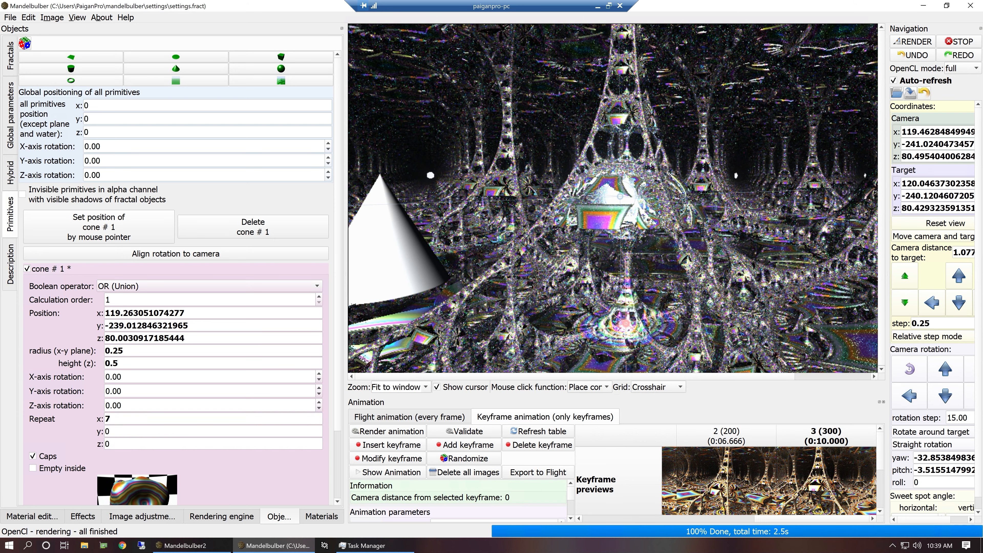
pyautogui.press('Tab')
pyautogui.write('7')
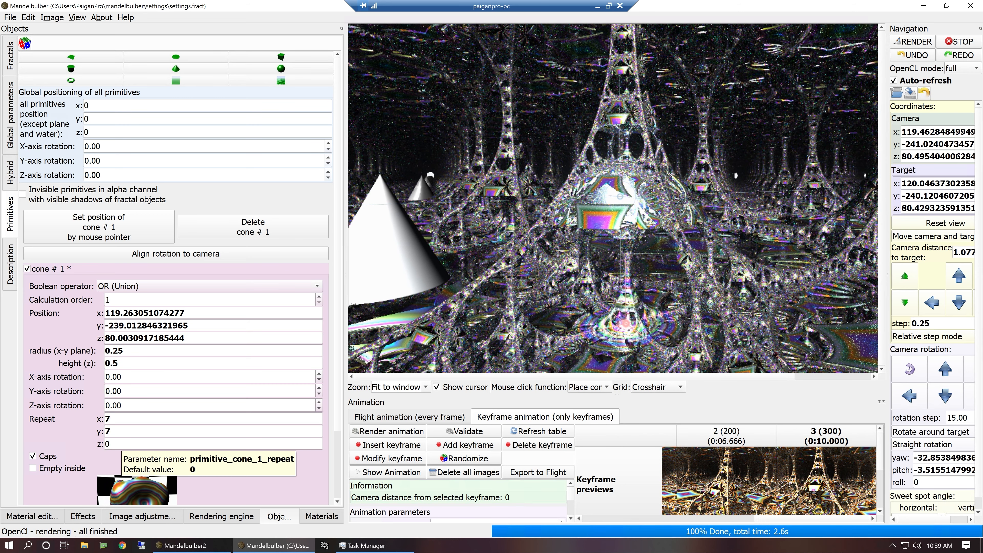
pyautogui.press('Tab')
pyautogui.write('7')
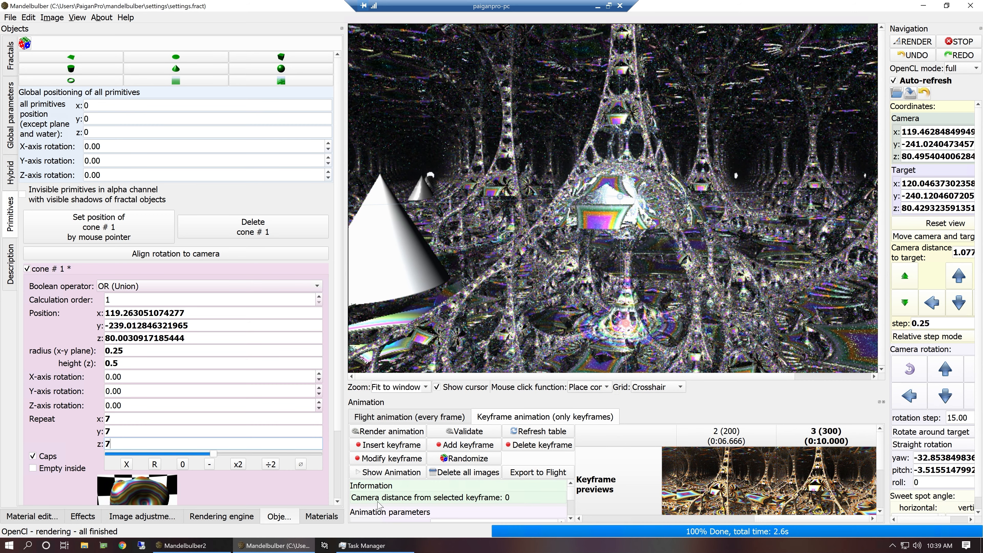
# Step: Halve the cone's z, y and x repeat values twice each so that all three are 1.75
pyautogui.click(275, 464)
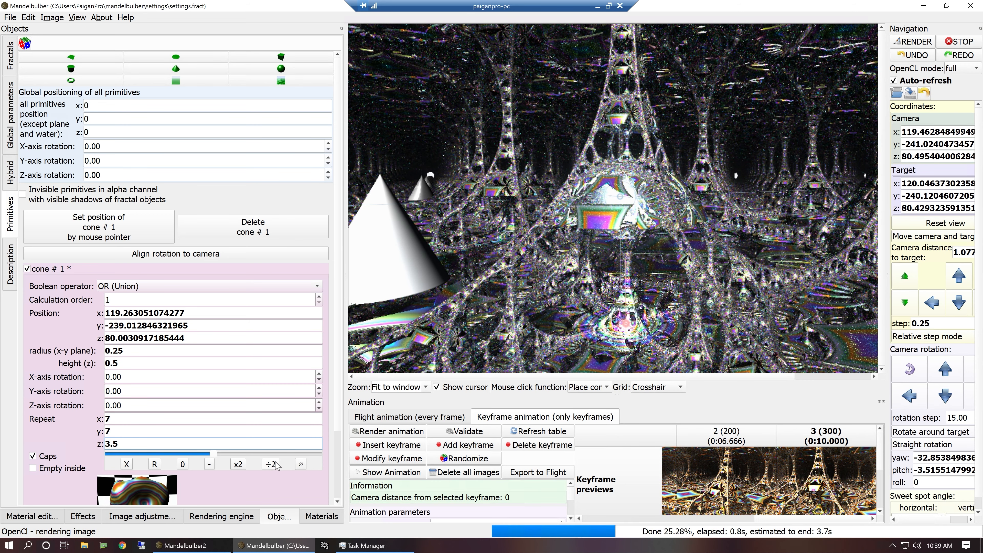
pyautogui.click(276, 465)
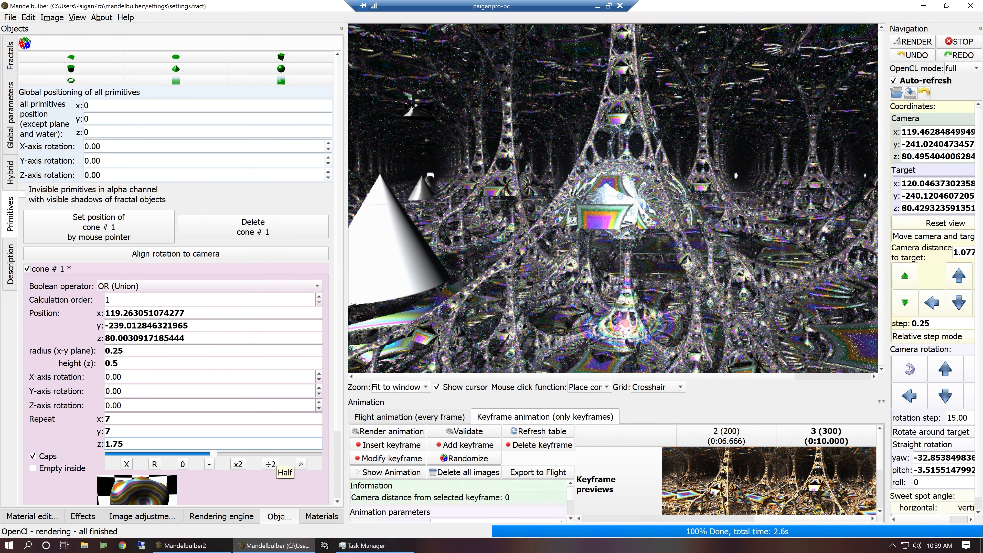
pyautogui.click(273, 431)
pyautogui.click(275, 453)
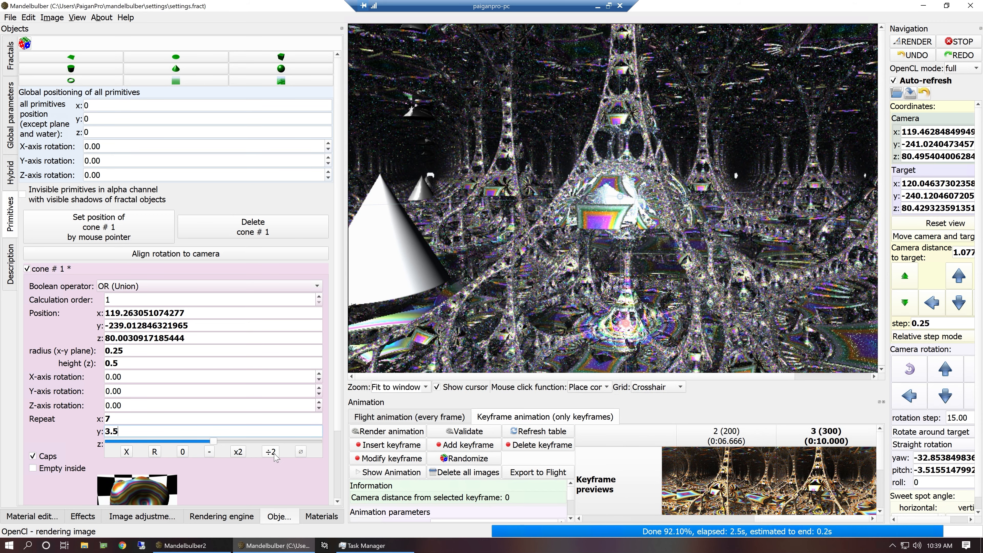
pyautogui.click(275, 454)
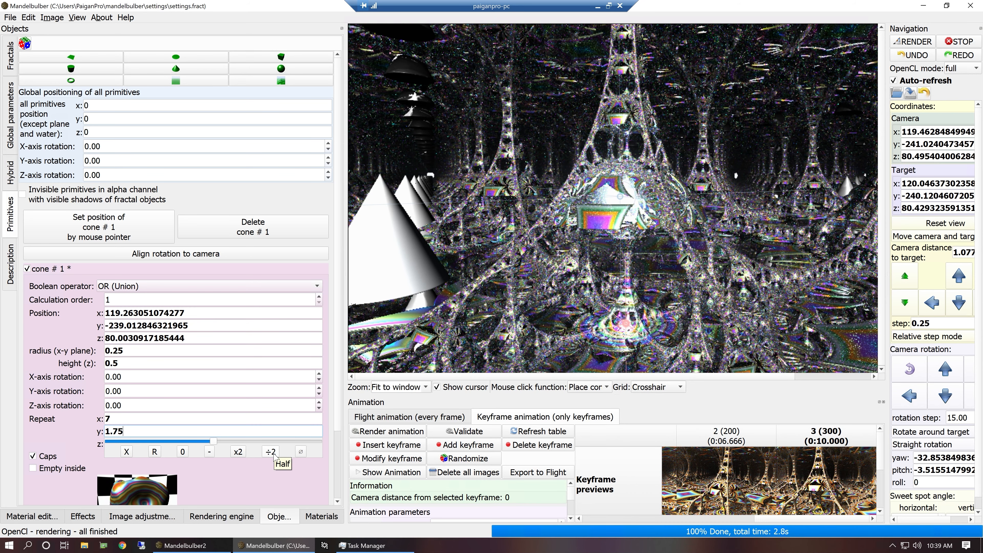
pyautogui.click(112, 419)
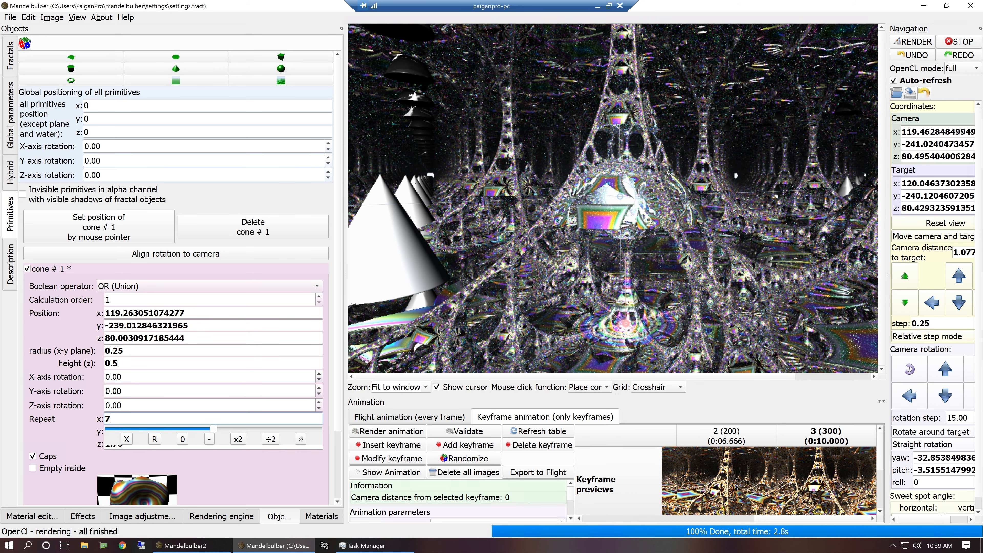
pyautogui.click(266, 441)
pyautogui.click(268, 442)
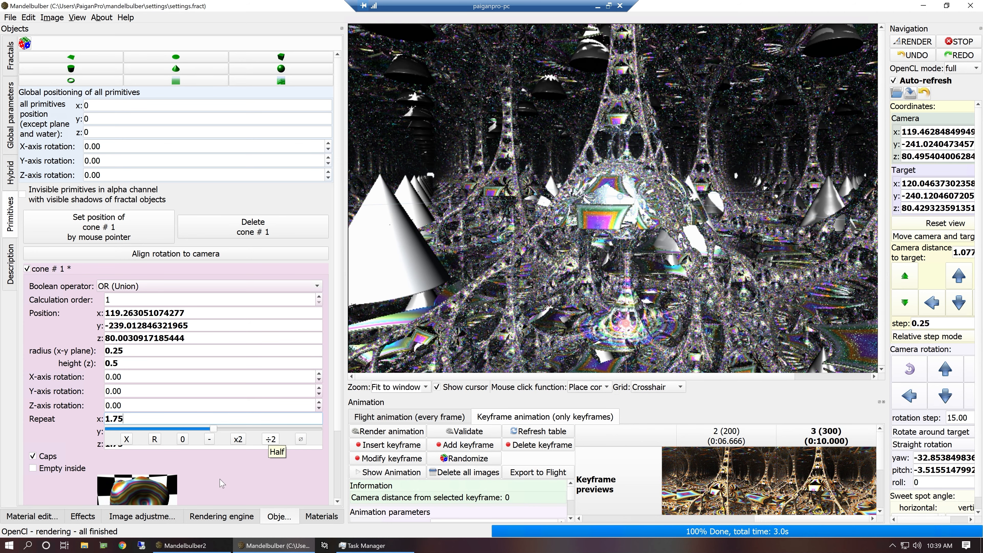
# Step: Assign material 2 to the cone and close the material manager
pyautogui.click(138, 492)
pyautogui.click(529, 304)
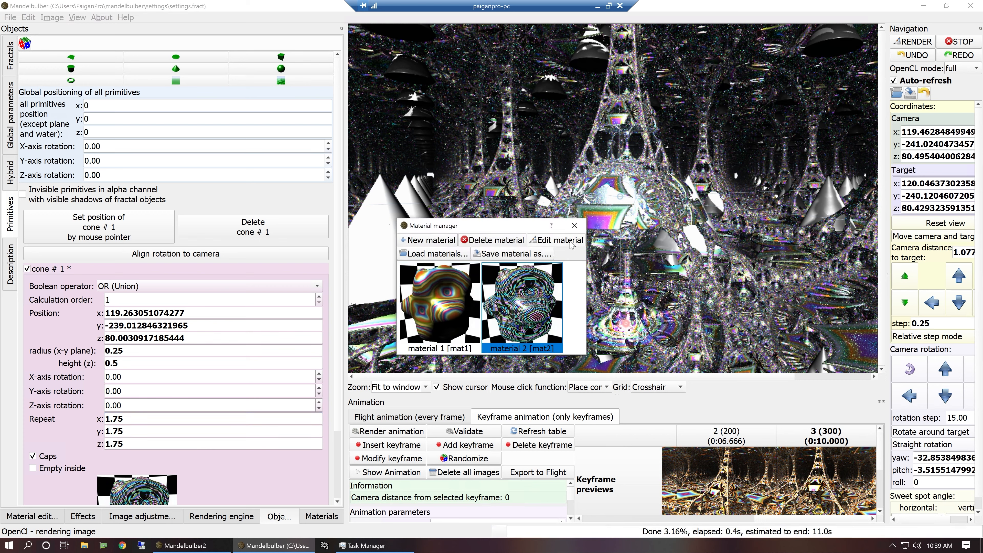
pyautogui.click(575, 225)
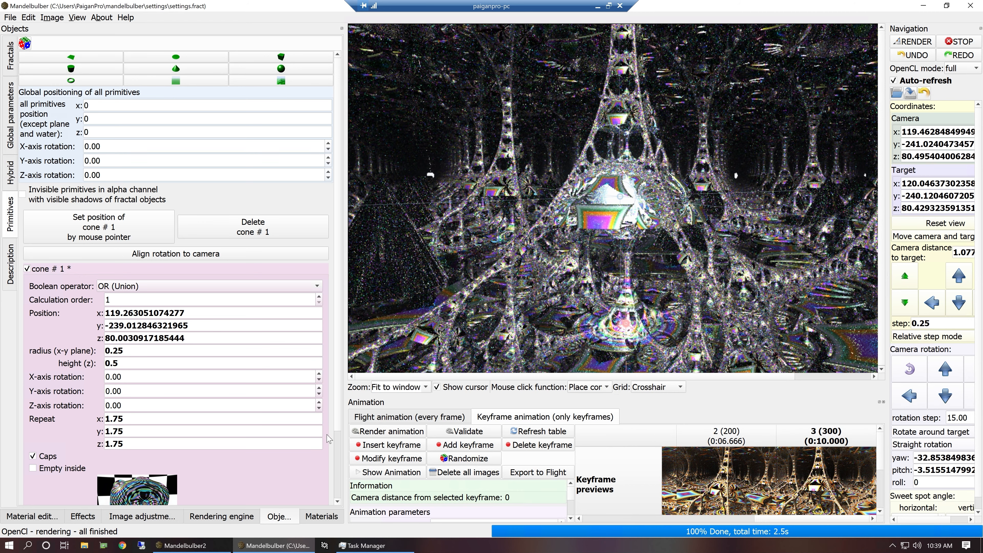
# Step: Try z-axis rotations of 43.15 and 111.80 on the cone, then reset its z-axis rotation to 0
pyautogui.scroll(-4, 340, 426)
pyautogui.scroll(3, 343, 441)
pyautogui.scroll(1, 344, 445)
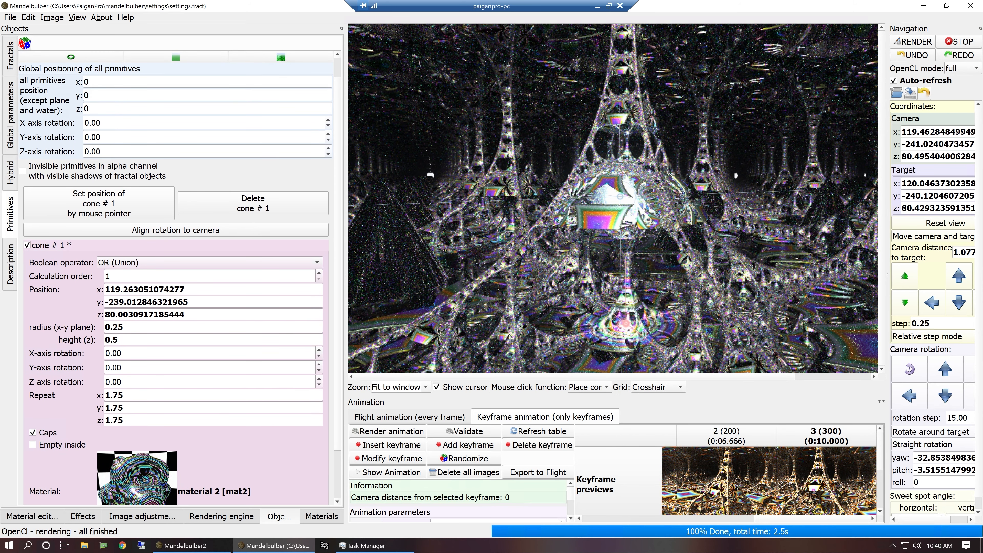
pyautogui.click(123, 382)
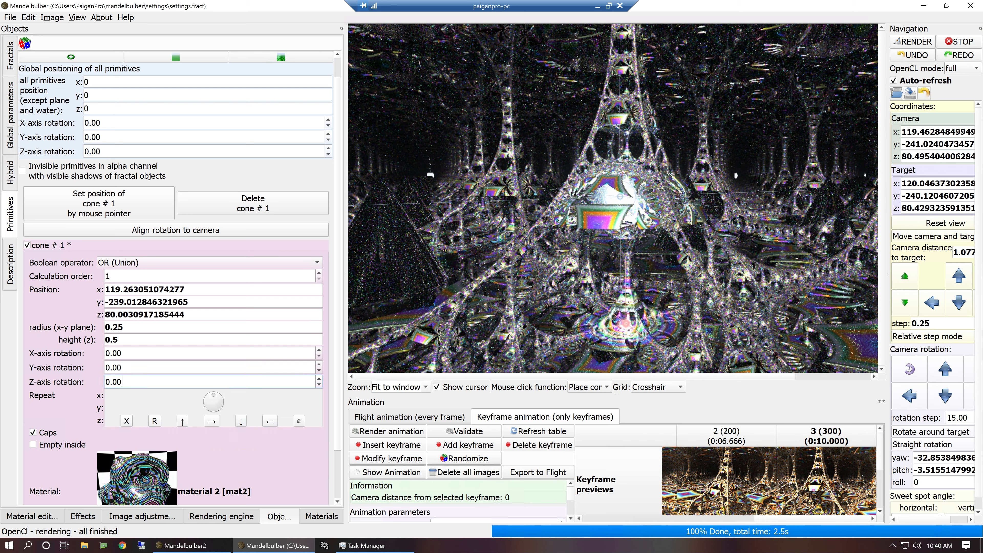
pyautogui.moveTo(213, 399); pyautogui.dragTo(219, 401)
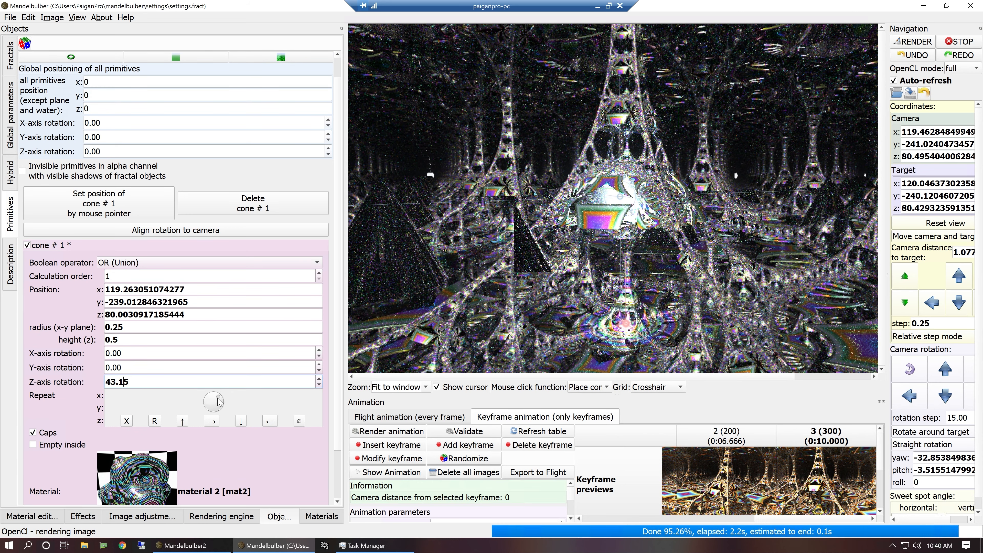
pyautogui.moveTo(221, 403); pyautogui.dragTo(225, 408)
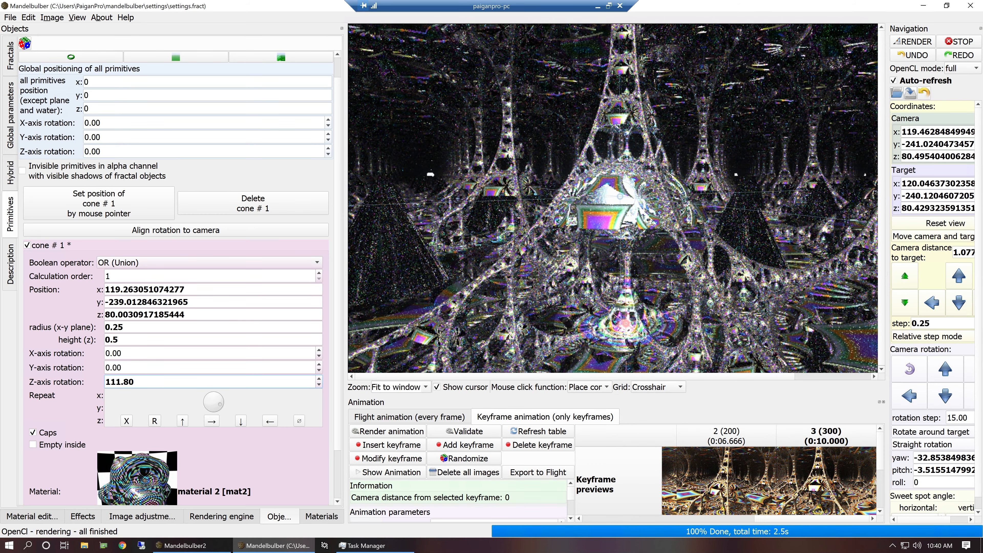
pyautogui.click(155, 423)
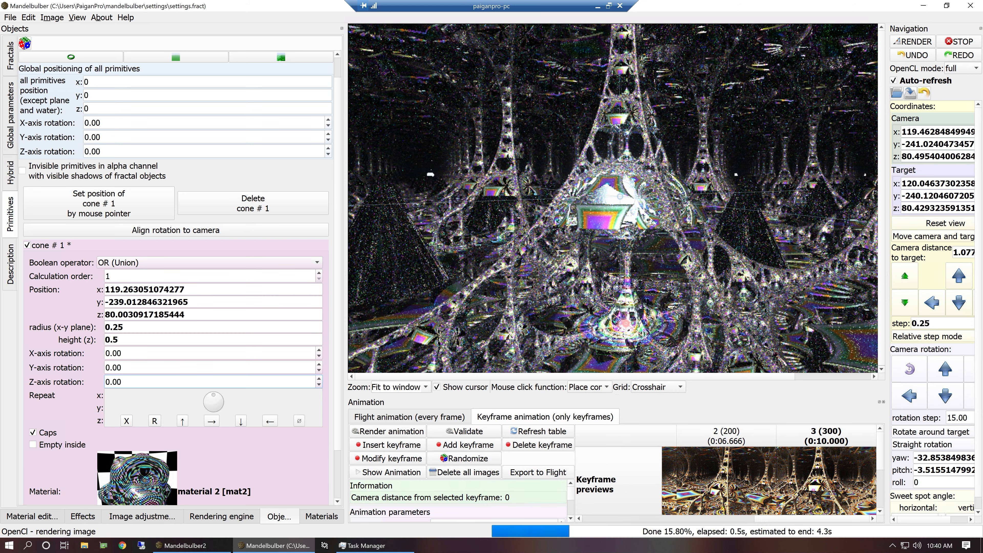
# Step: Try a y-axis rotation of 67.25 on the cone, then reset its y-axis rotation to 0
pyautogui.click(167, 368)
pyautogui.moveTo(223, 387); pyautogui.dragTo(222, 388)
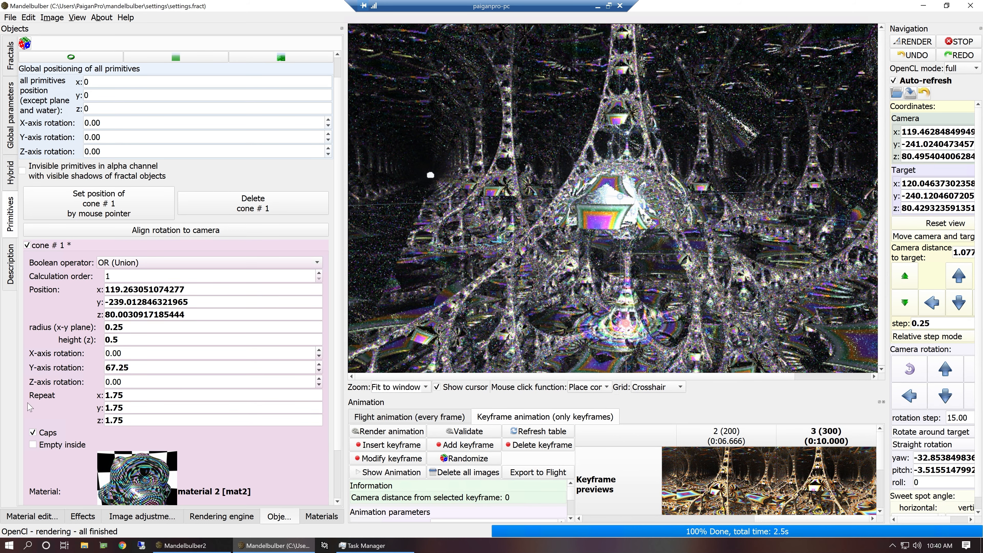
pyautogui.click(118, 368)
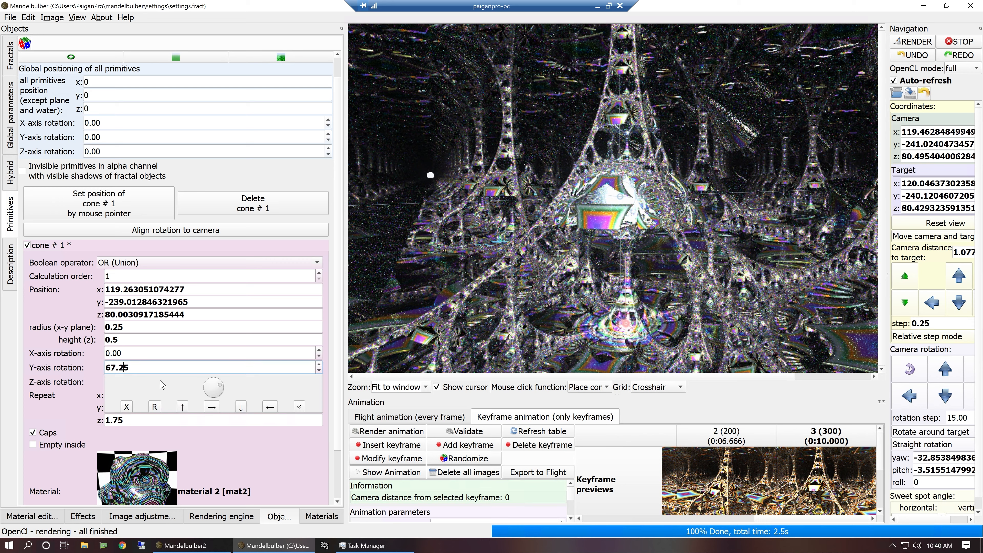
pyautogui.click(155, 406)
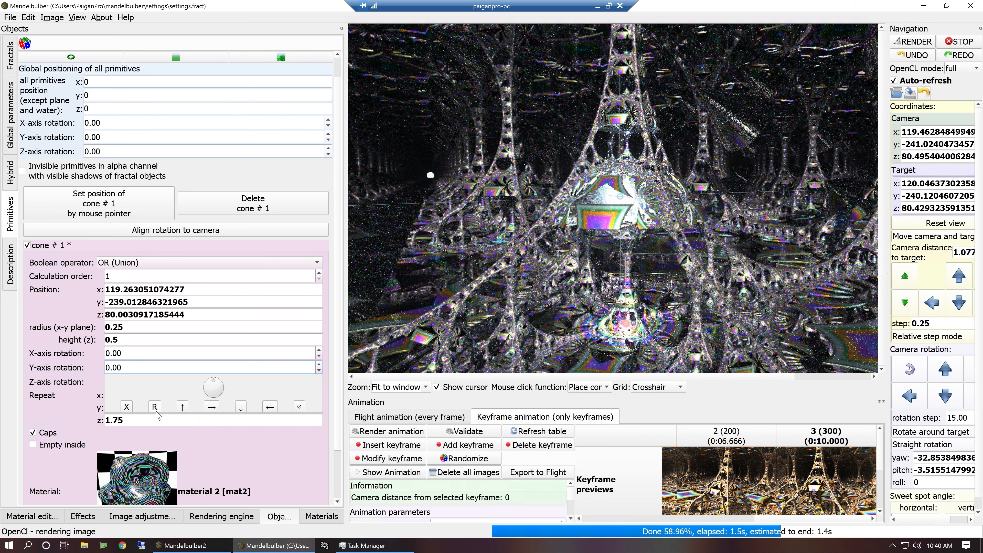
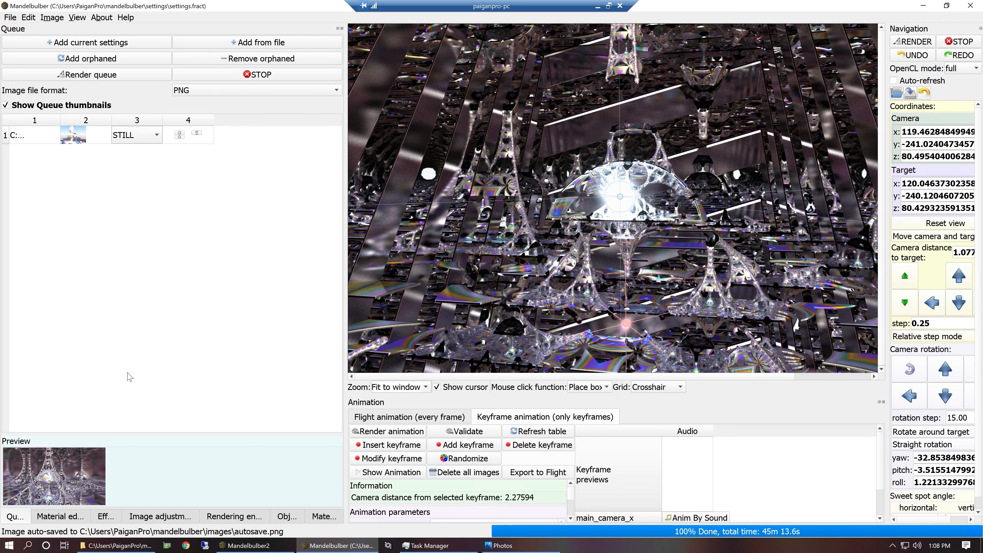
# Step: Render the scene at 3840x2160 and show its ray-tracing effect settings
pyautogui.click(157, 517)
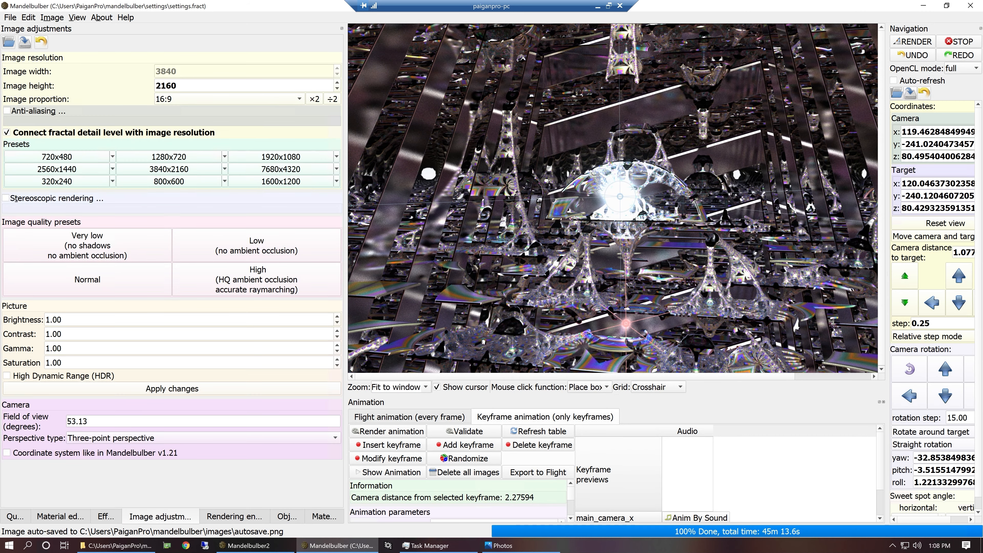
pyautogui.click(909, 42)
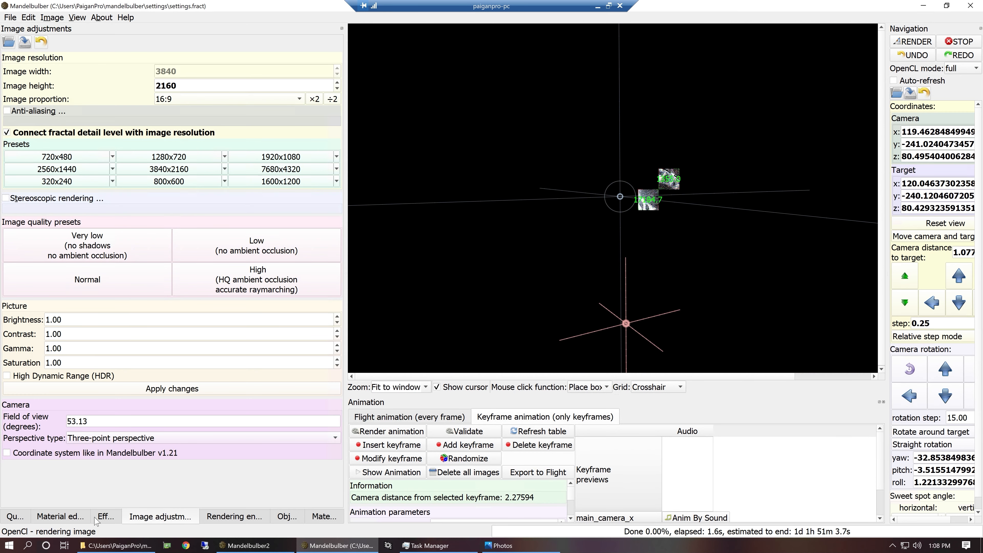
pyautogui.click(97, 517)
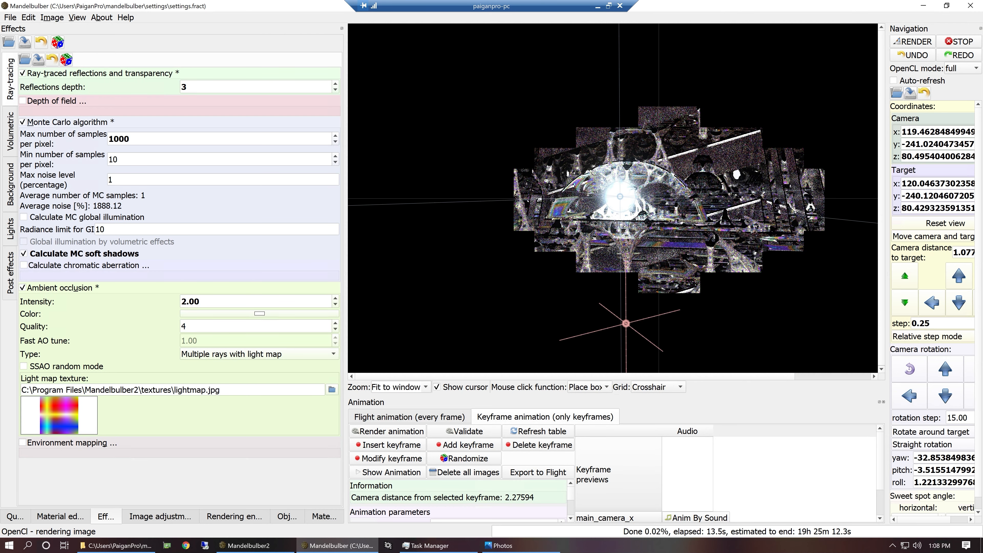
pyautogui.click(597, 7)
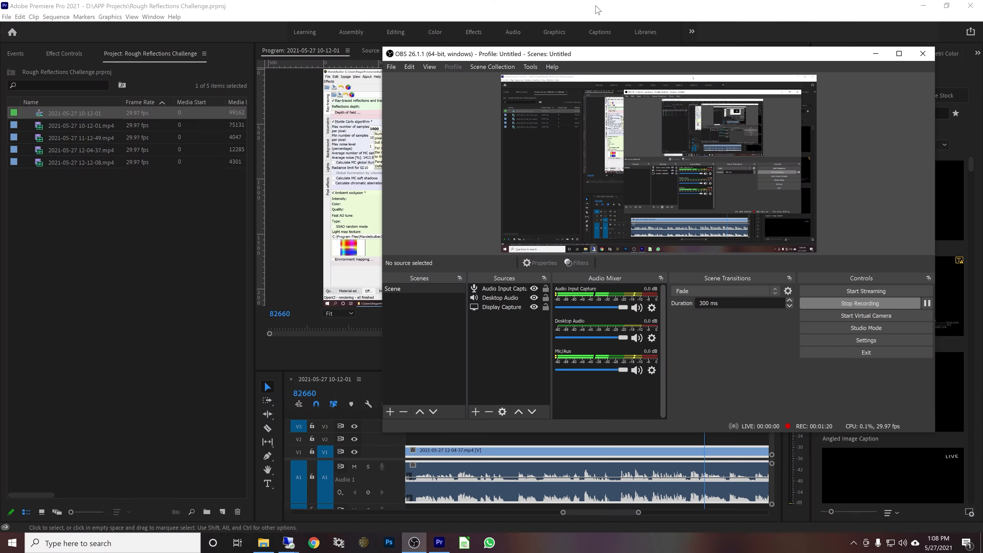
pyautogui.click(861, 301)
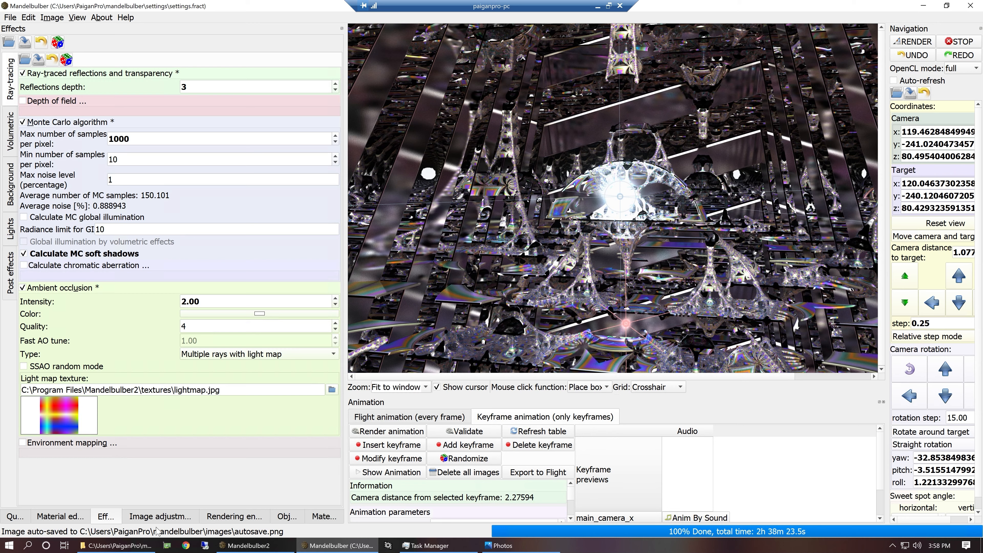
# Step: Copy autosave.png and queue_settings_311fd328a8918de108bc7de7e9b45dd7.fract from the mandelbulber images folder in File Explorer
pyautogui.click(130, 546)
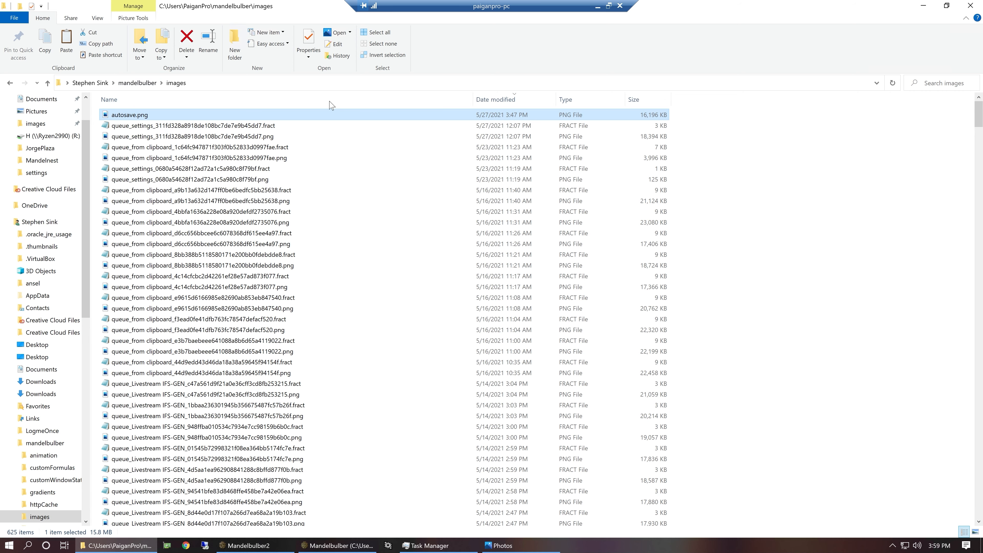
pyautogui.keyDown('ctrl'); pyautogui.click(295, 126); pyautogui.keyUp('ctrl')
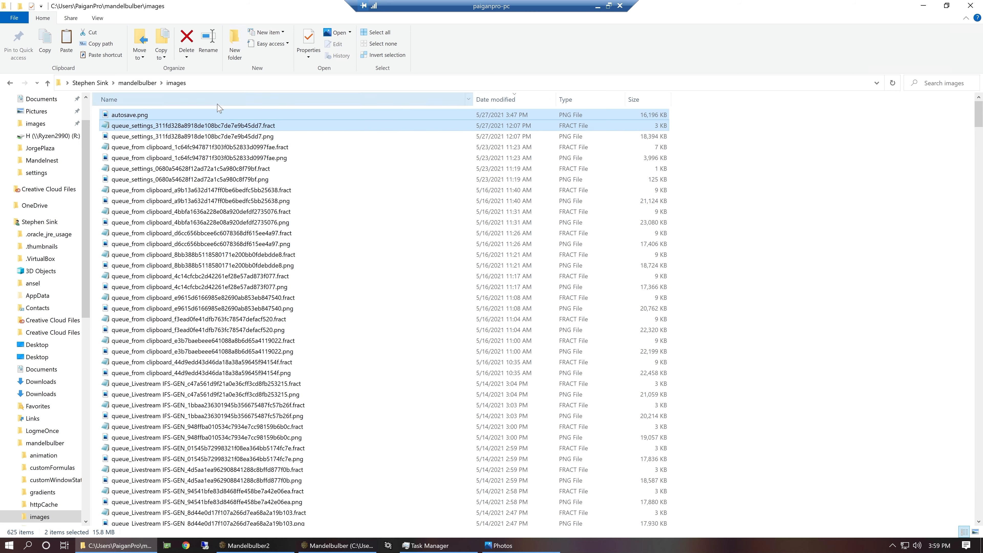
pyautogui.rightClick(176, 125)
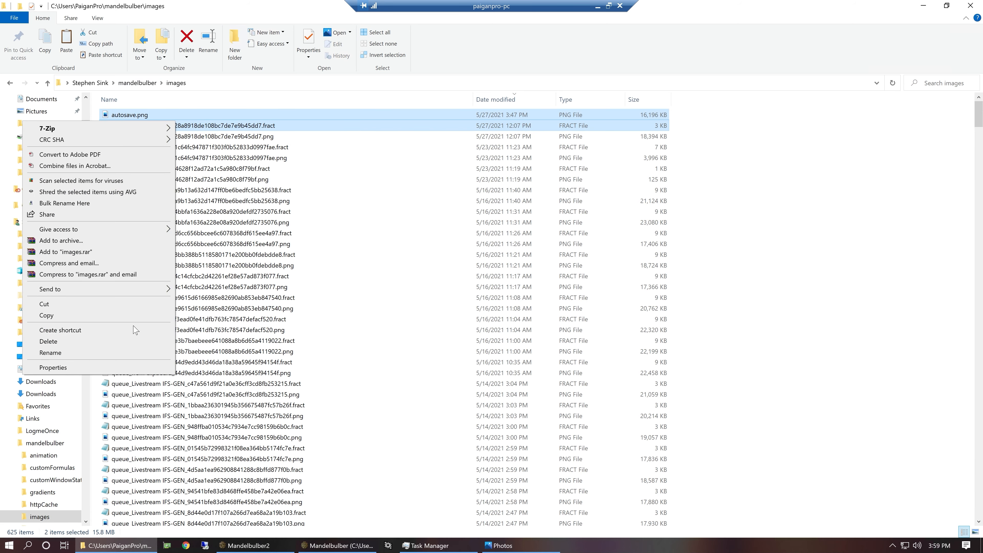
pyautogui.click(135, 318)
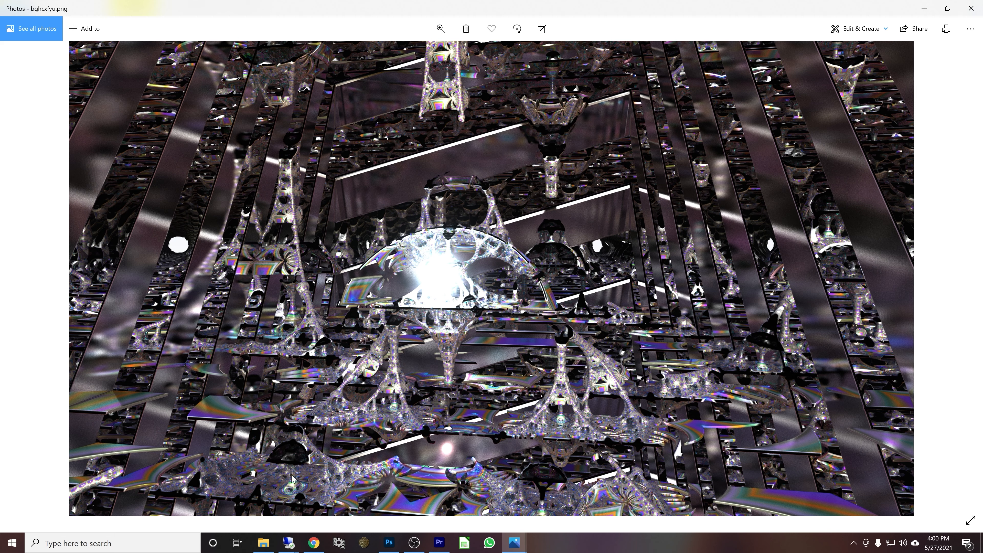
# Step: Return to Mandelbulber on the paiganpro-pc remote desktop and show the cone primitive's settings
pyautogui.click(288, 542)
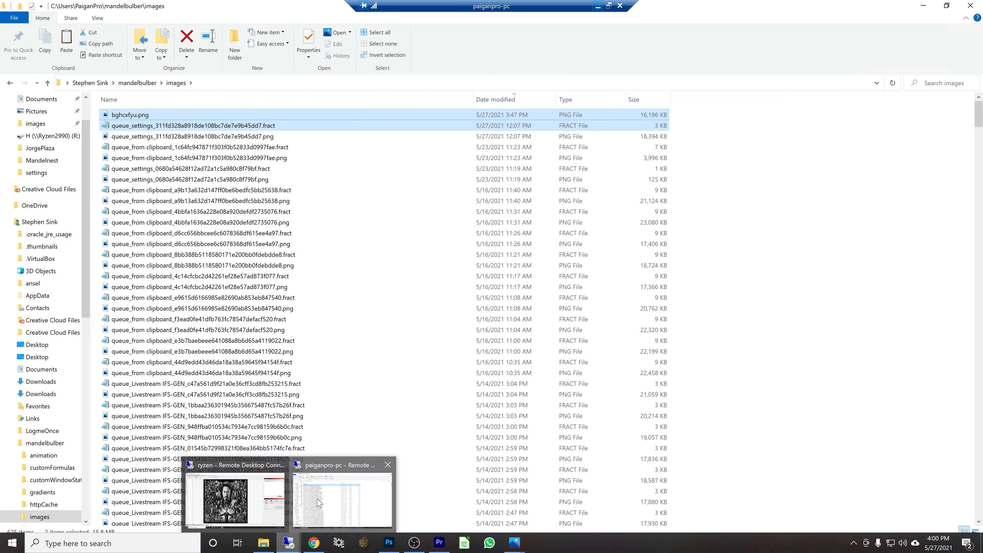
pyautogui.click(313, 510)
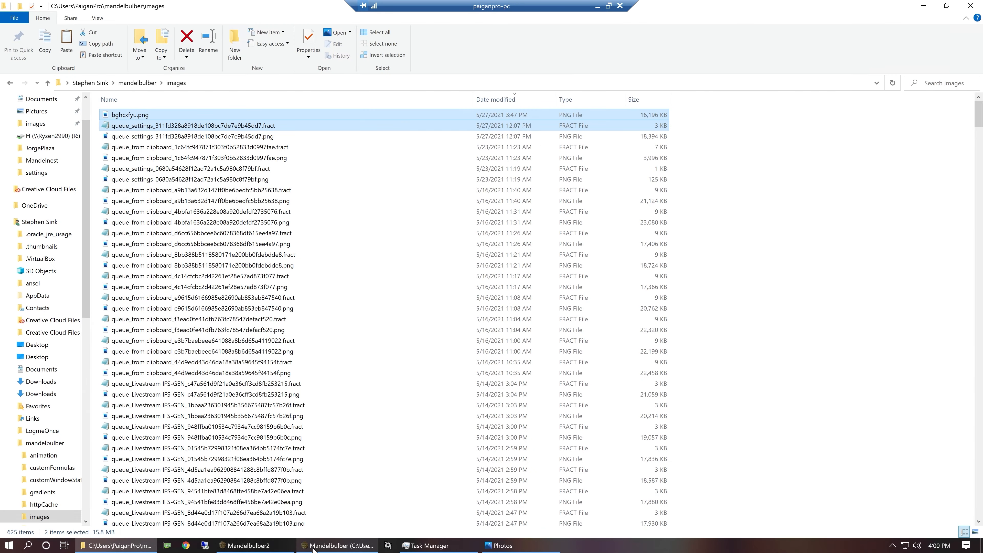
pyautogui.click(313, 545)
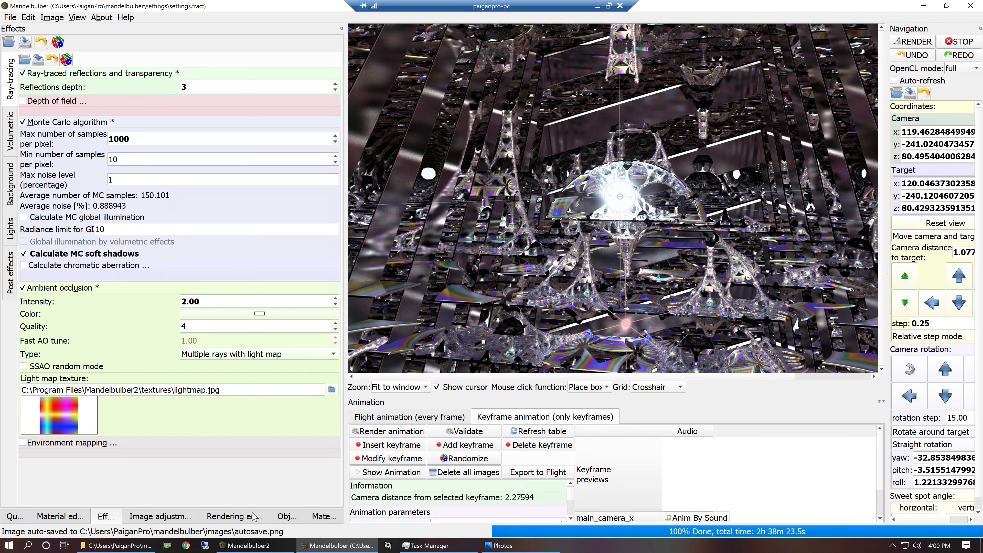
pyautogui.click(287, 516)
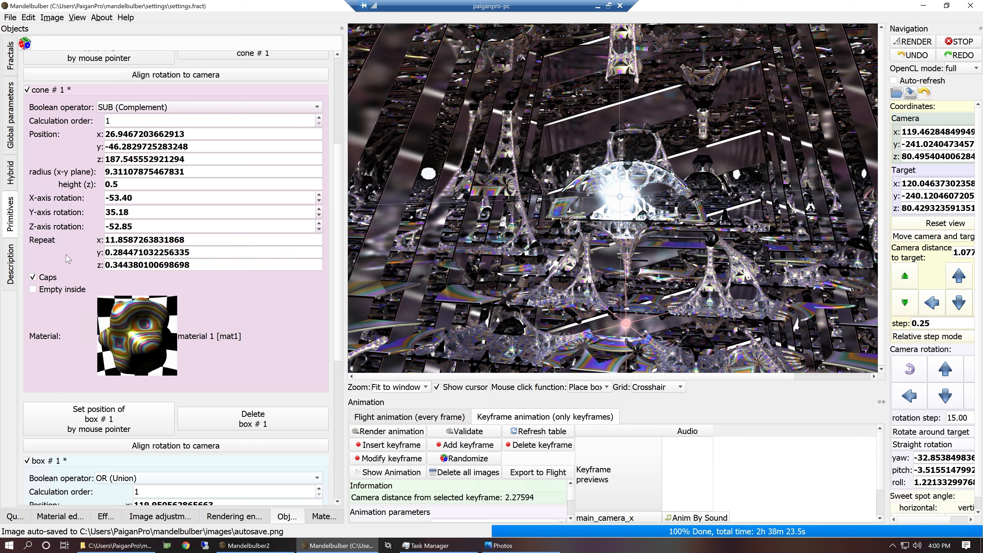
# Step: View the finished render bghcxfyu.png in Photos, then return to the cone settings in the remote Mandelbulber session
pyautogui.click(136, 110)
pyautogui.click(138, 111)
pyautogui.click(598, 6)
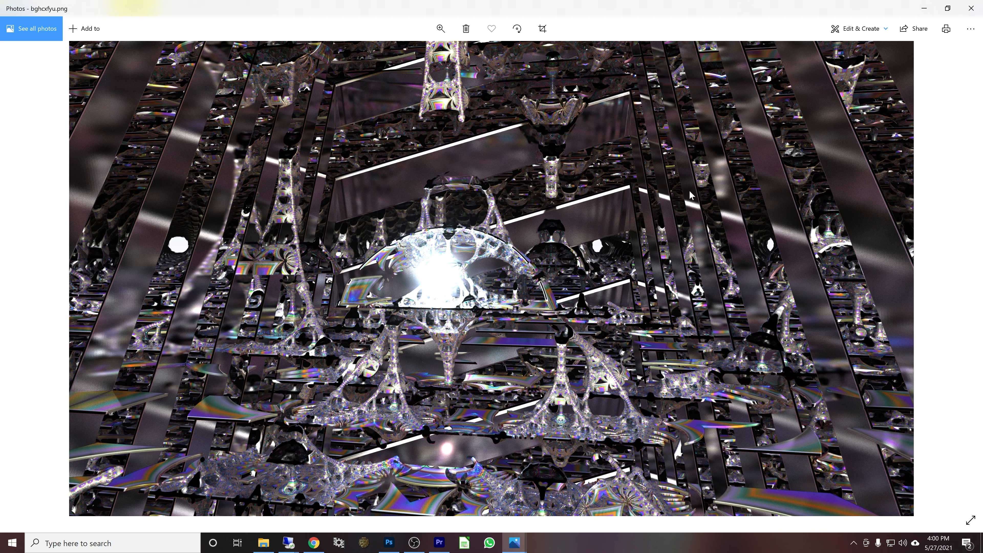
pyautogui.click(287, 543)
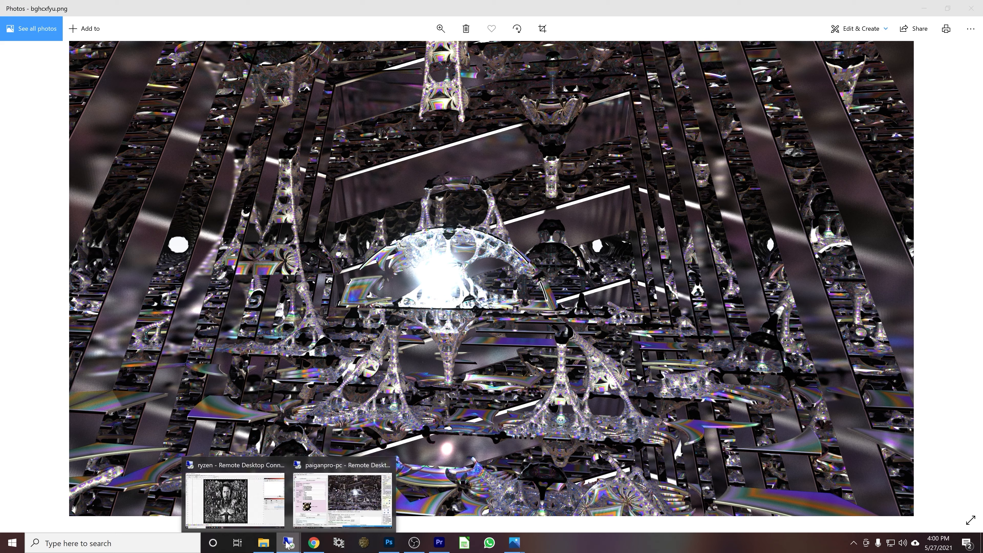
pyautogui.click(316, 513)
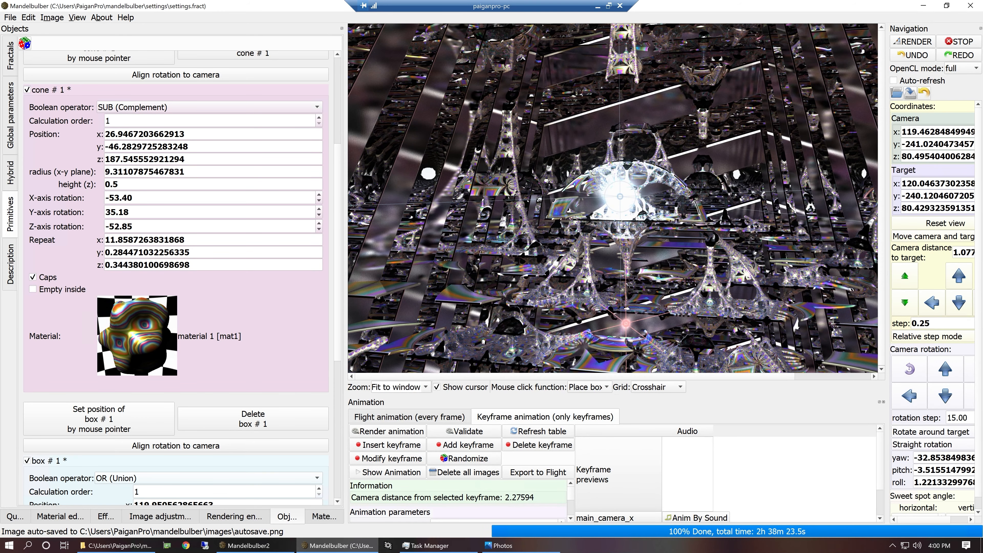
# Step: Set the cone's boolean operator to OR (Union) and render the scene in fast OpenCL mode
pyautogui.click(172, 112)
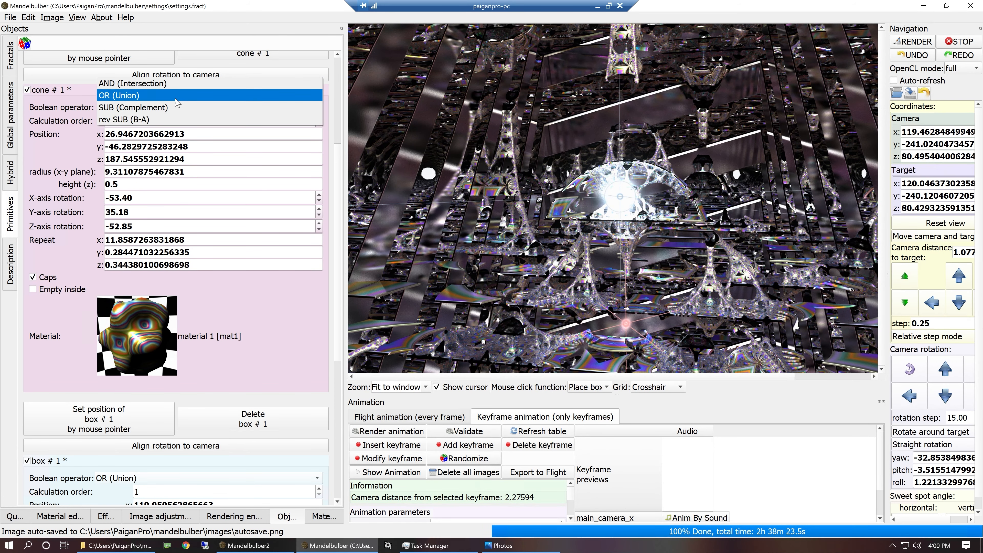
pyautogui.click(177, 101)
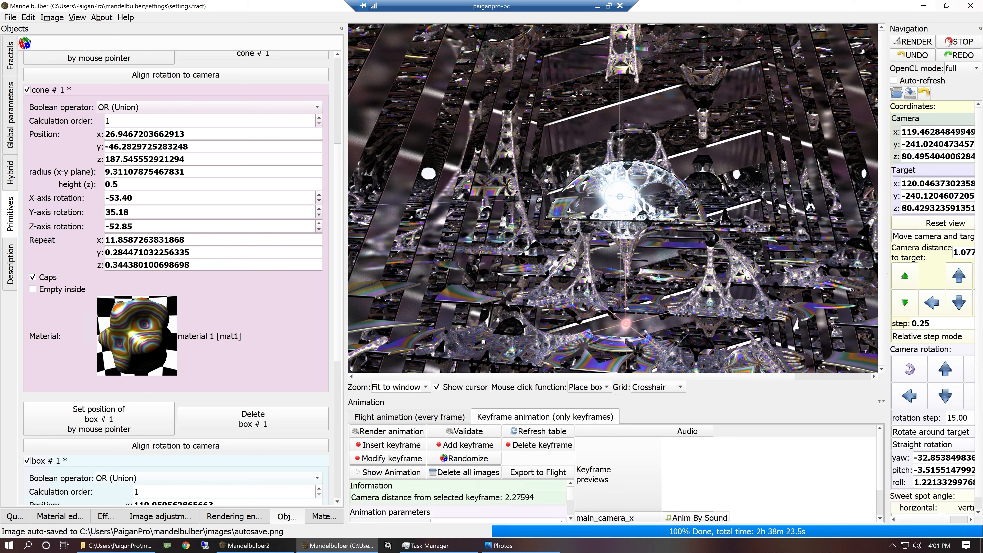
pyautogui.click(954, 68)
pyautogui.click(944, 44)
pyautogui.click(908, 44)
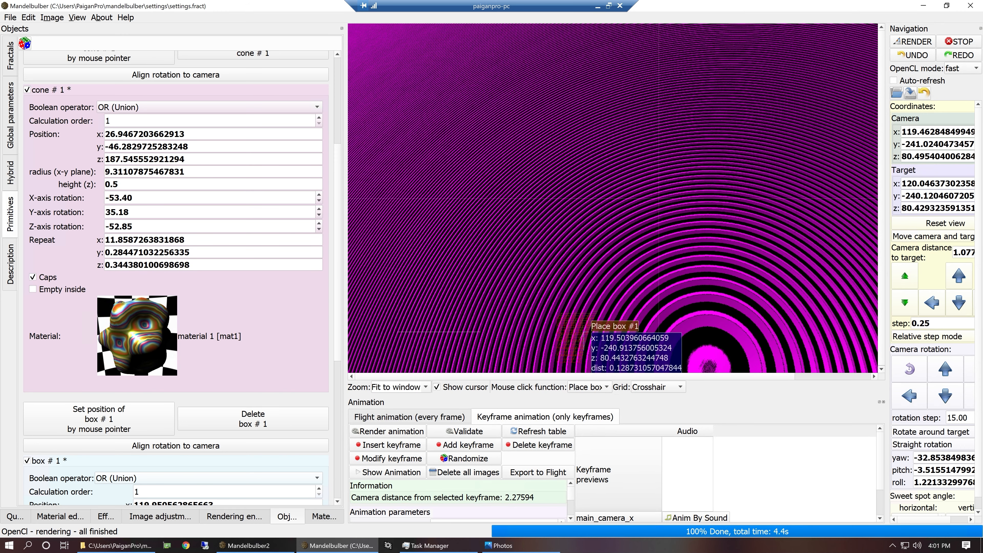
# Step: Turn on auto-refresh and try rev SUB (B-A) as the cone's boolean operator before setting it to AND (Intersection)
pyautogui.click(139, 108)
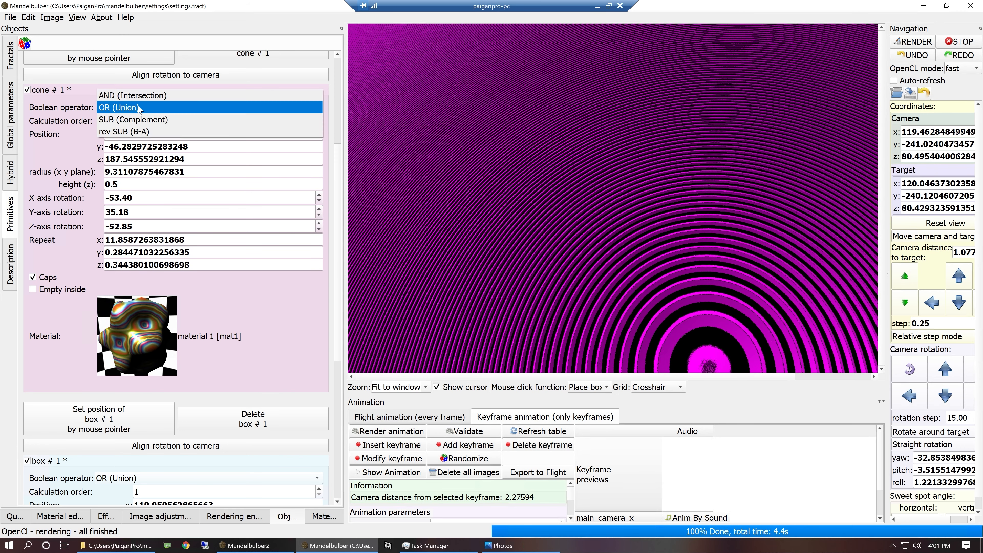
pyautogui.click(124, 131)
pyautogui.click(893, 80)
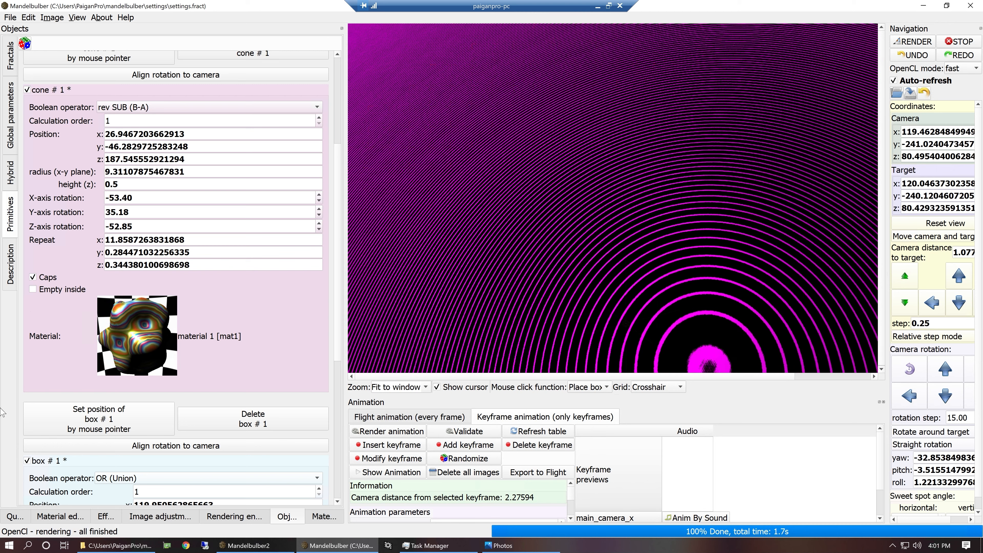
pyautogui.click(216, 108)
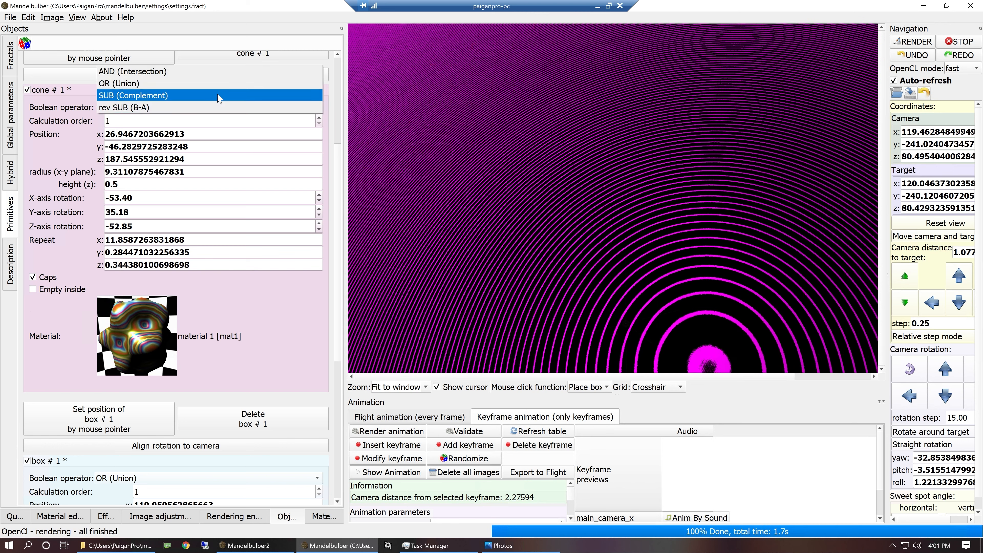
pyautogui.click(235, 73)
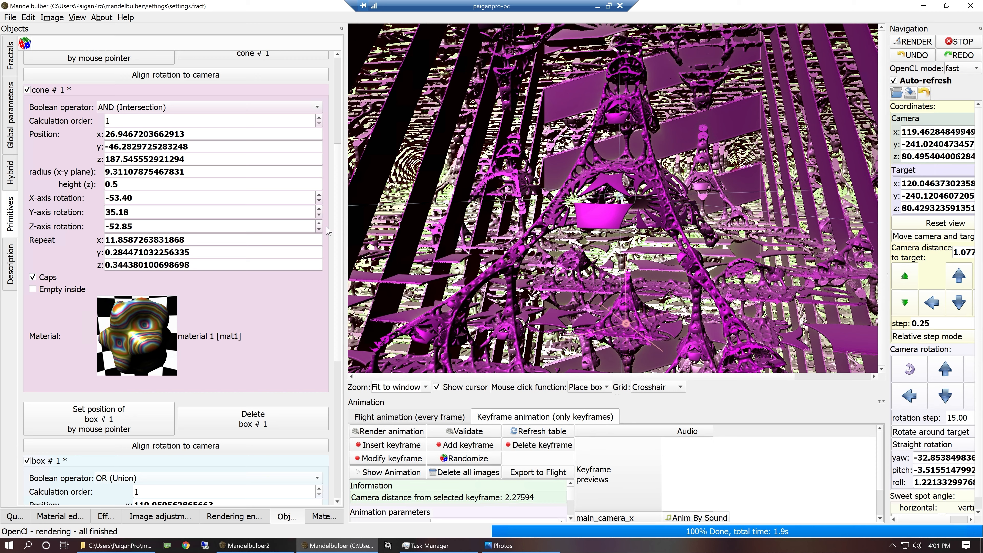
# Step: Check the finished render in Photos and the local Mandelbulber images folder, then return to the remote Mandelbulber session on paiganpro-pc
pyautogui.click(595, 6)
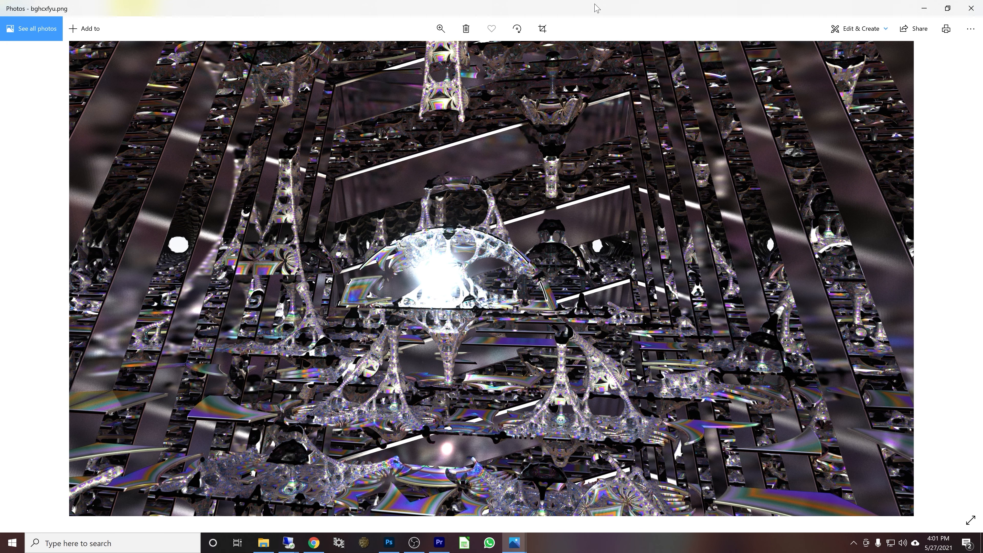
pyautogui.click(263, 543)
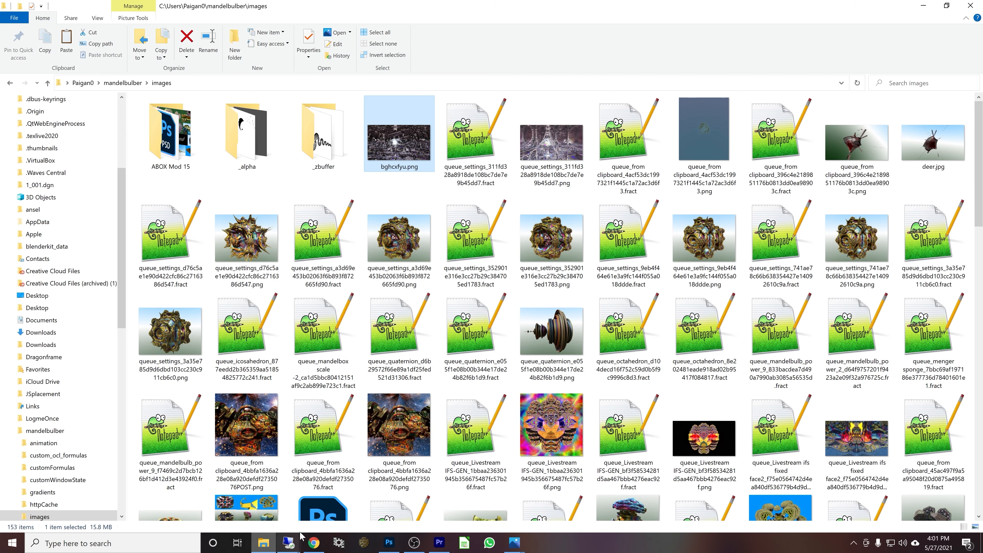
pyautogui.moveTo(296, 542)
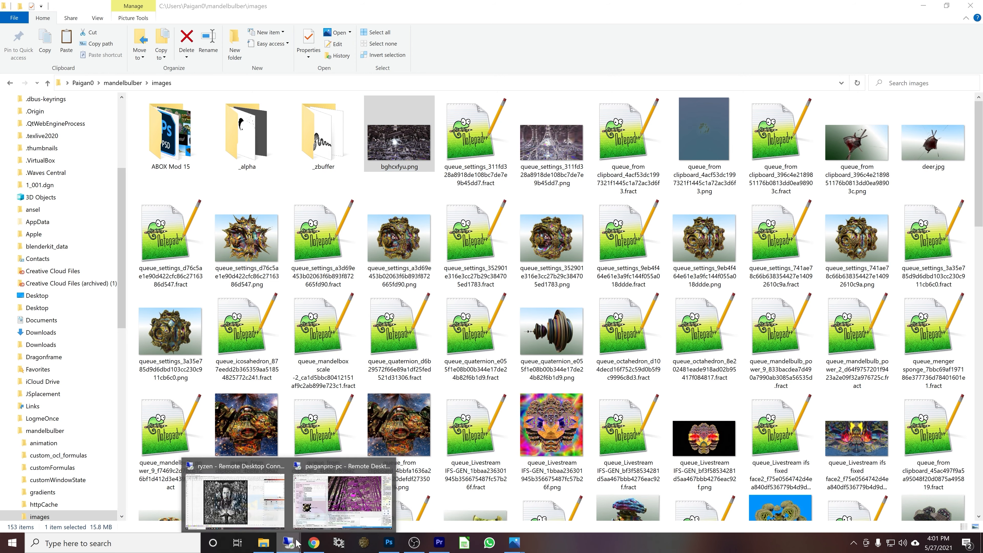
pyautogui.click(333, 511)
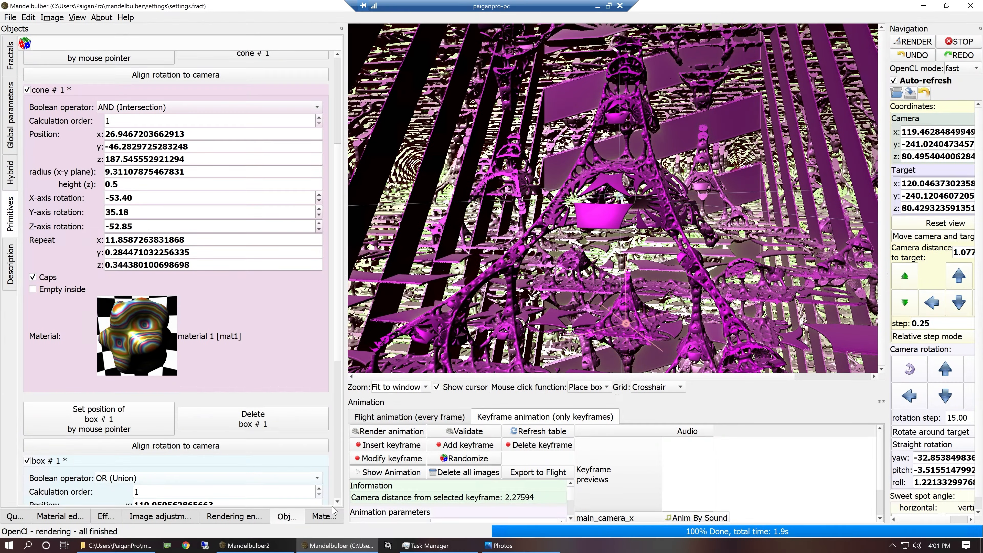
# Step: Switch to Photos to review bghcxfyu.png again, then return to the cone settings on the paiganpro-pc remote desktop
pyautogui.click(600, 6)
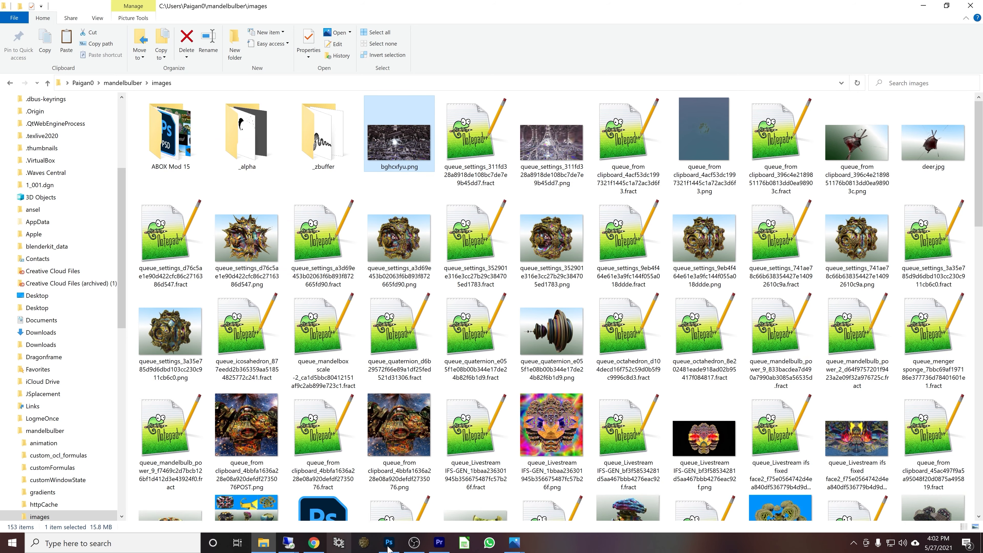
pyautogui.moveTo(514, 543)
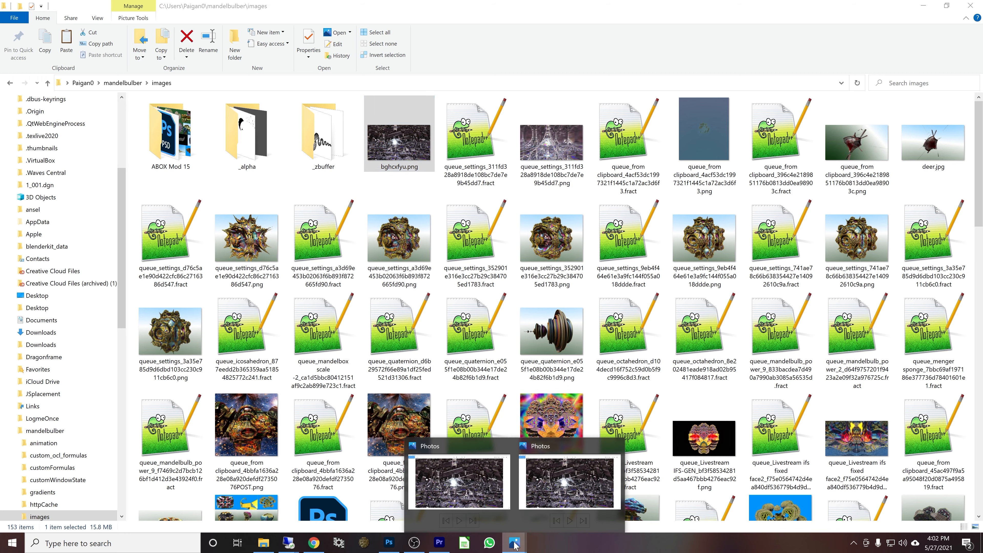
pyautogui.click(566, 499)
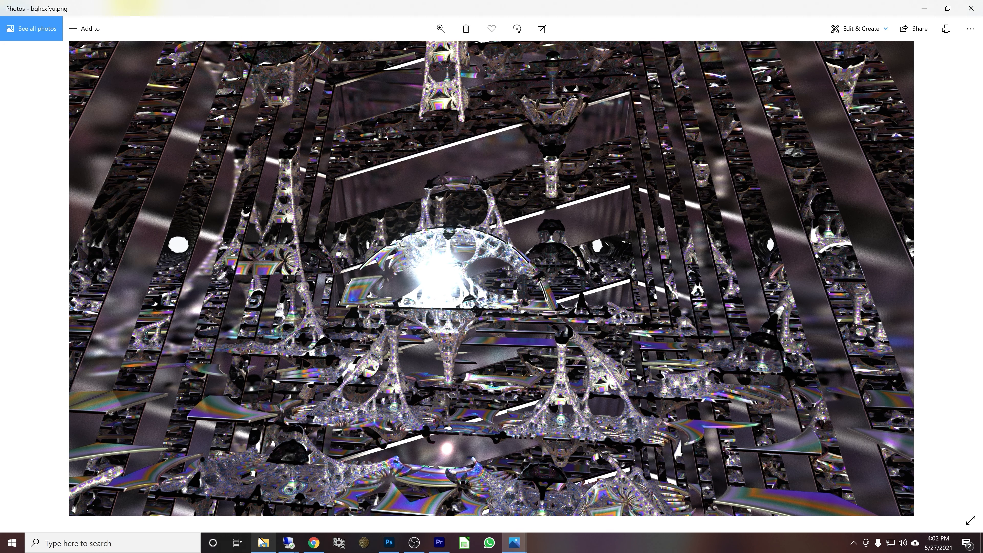
pyautogui.click(288, 542)
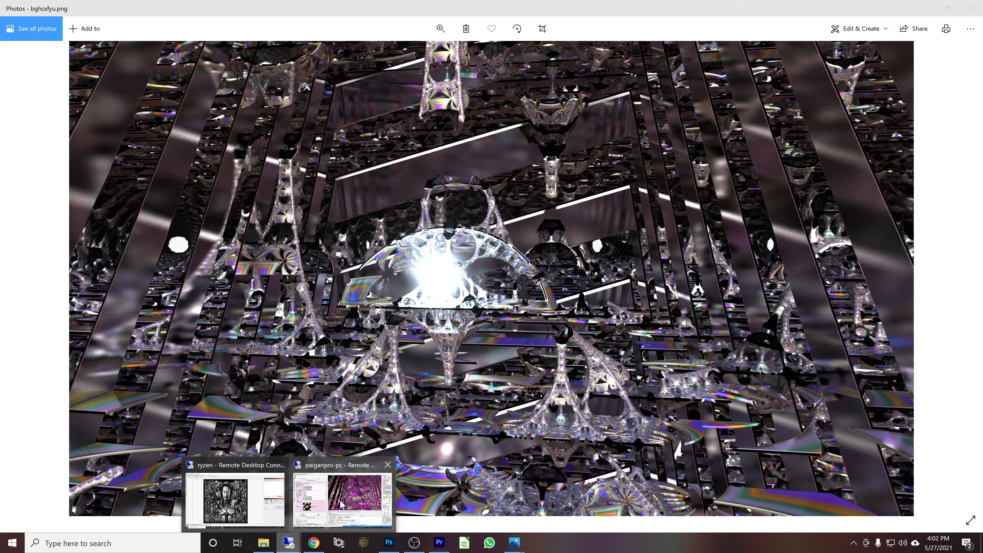
pyautogui.click(341, 504)
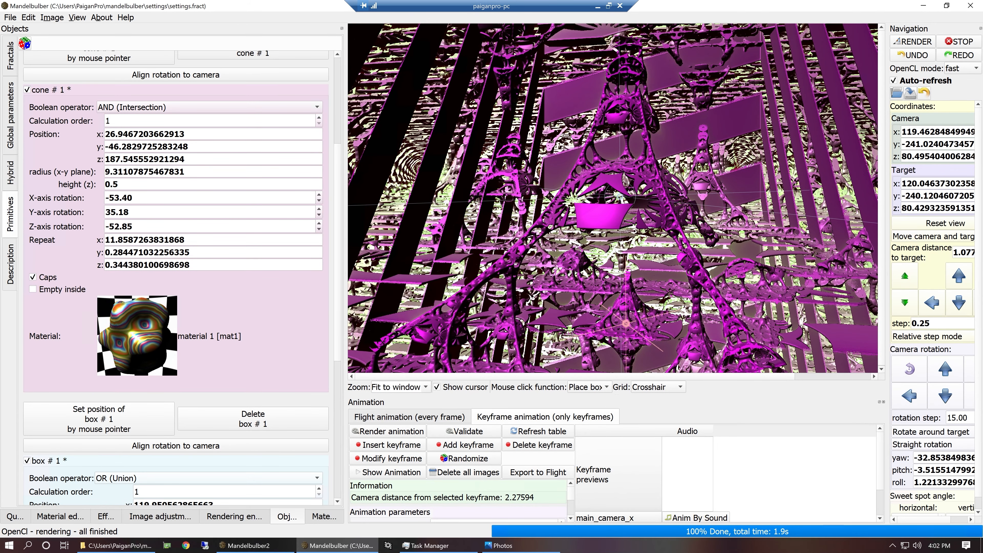
# Step: Set the OpenCL mode to full and check the image resolution settings
pyautogui.click(947, 74)
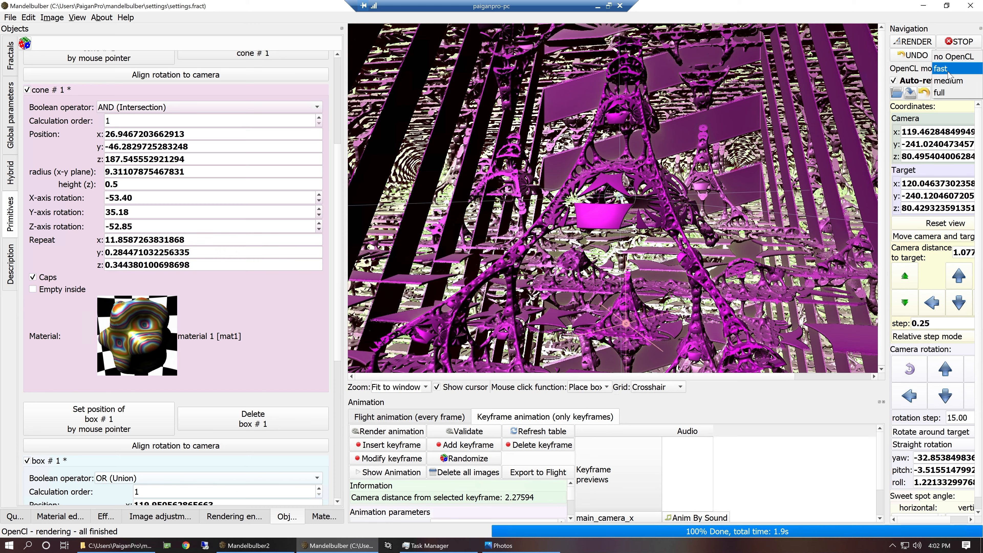
pyautogui.click(948, 94)
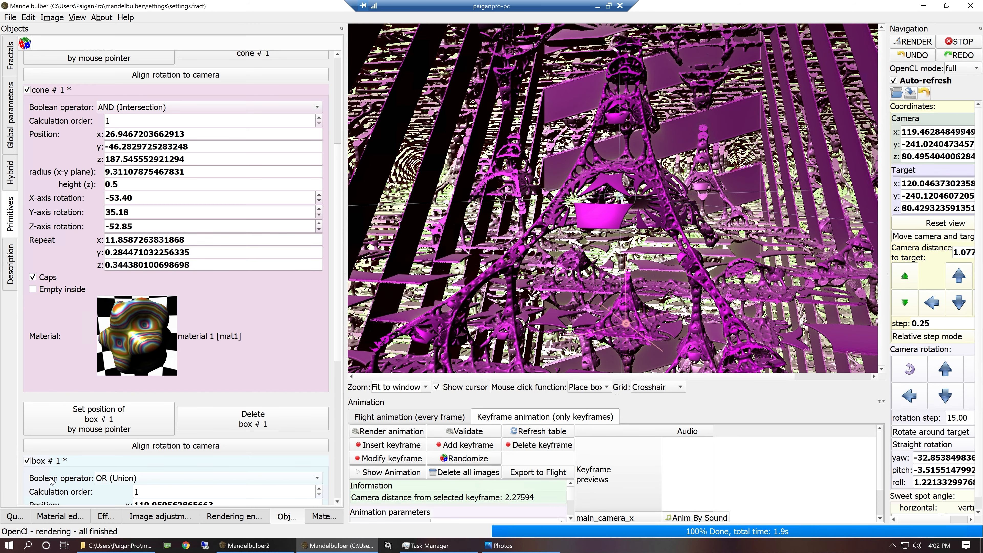
pyautogui.click(148, 517)
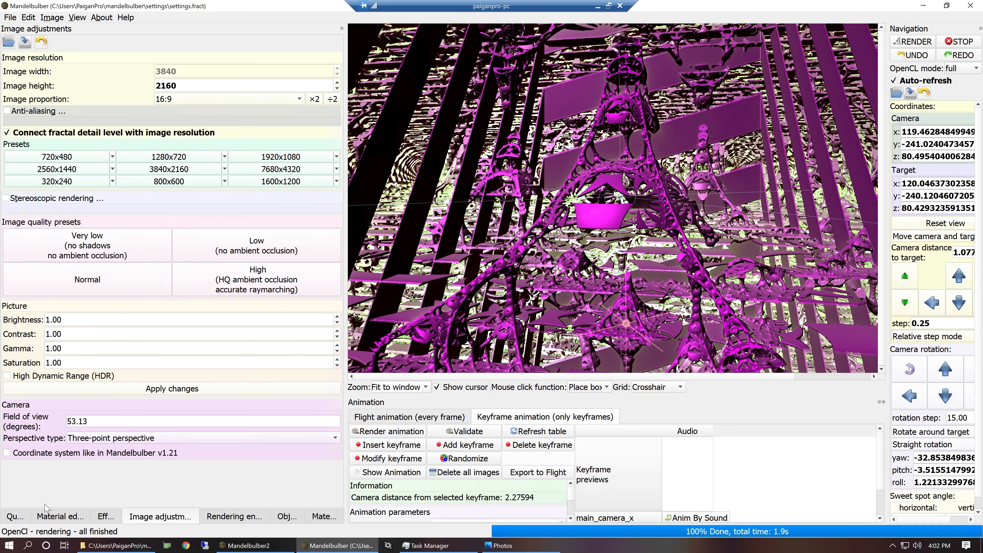
# Step: Replace the still in the render queue with the current settings and start rendering the queue
pyautogui.click(15, 517)
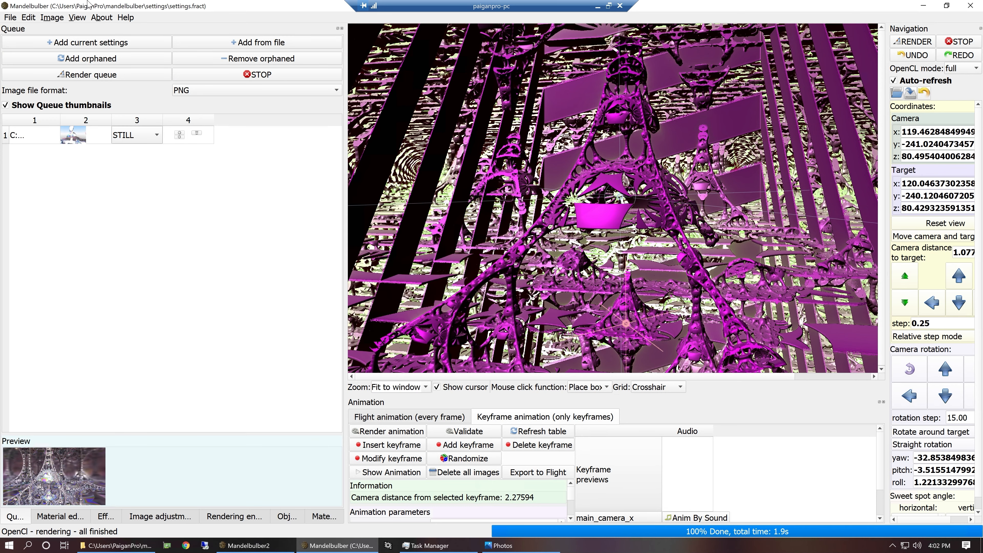
pyautogui.click(198, 134)
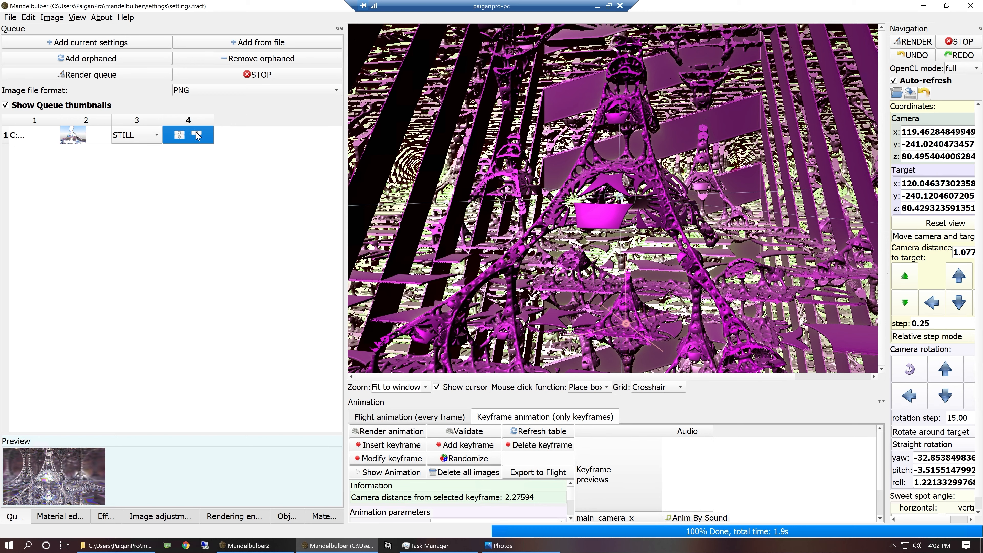
pyautogui.click(197, 134)
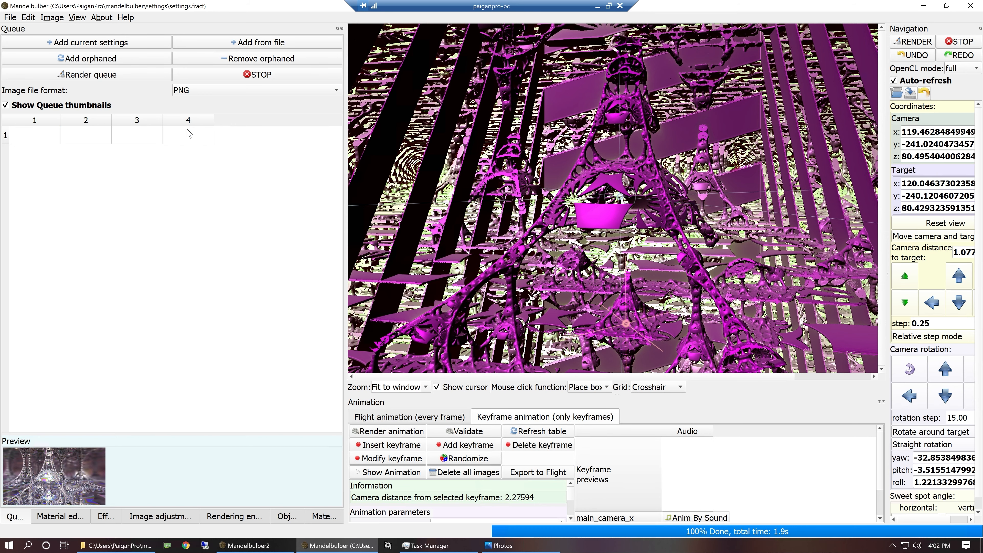
pyautogui.click(50, 43)
pyautogui.click(80, 75)
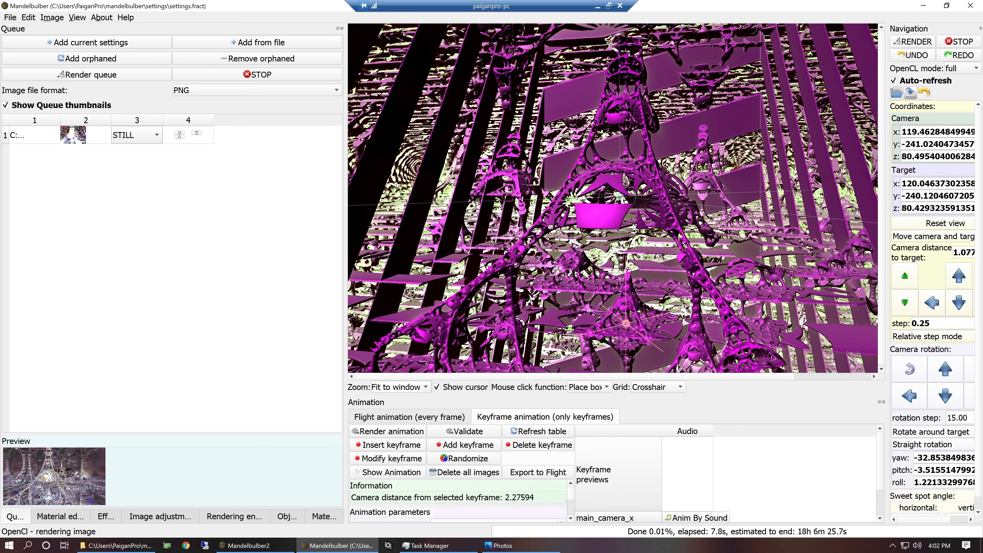
pyautogui.moveTo(99, 465)
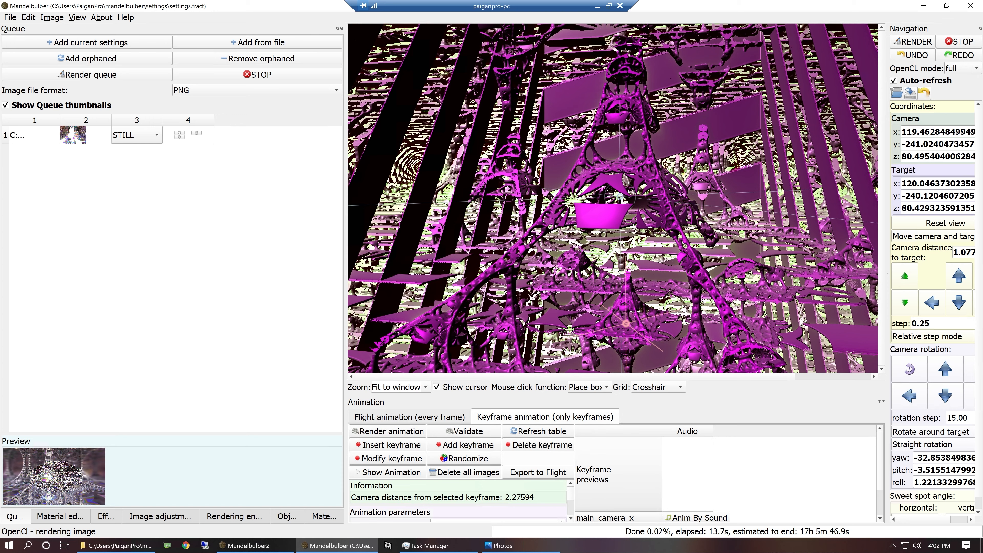
# Step: Leave the remote session and close the bghcxfyu.png window in Photos
pyautogui.click(598, 7)
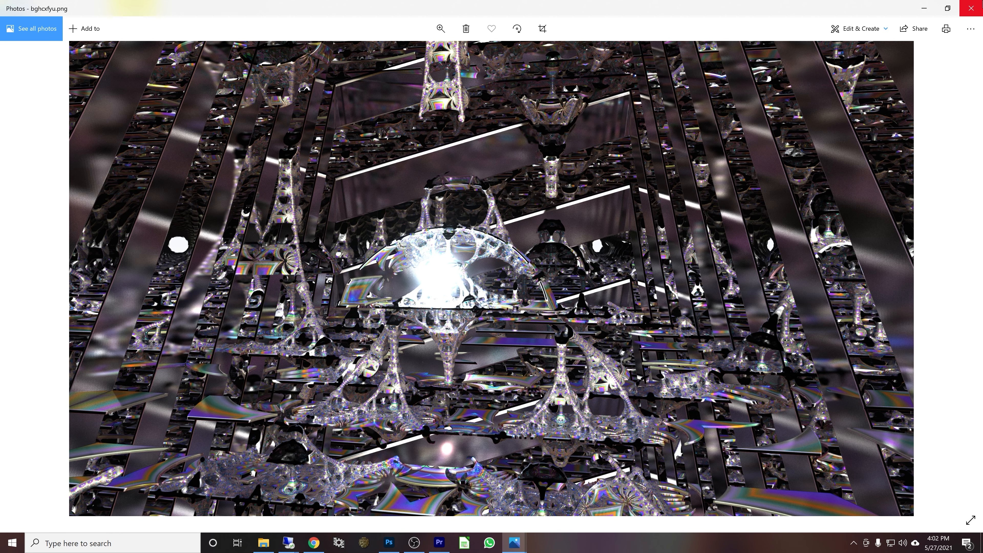
pyautogui.click(981, 4)
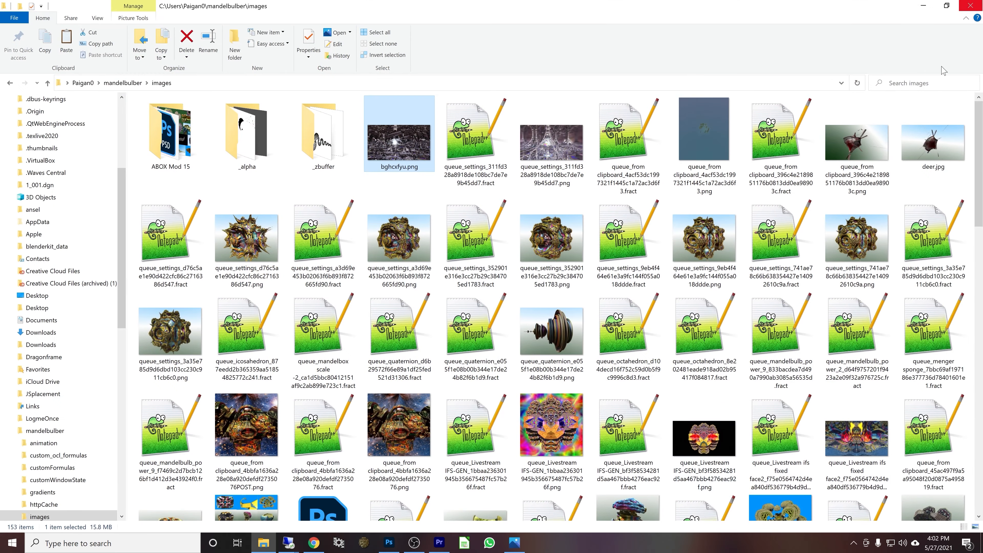
# Step: View the autosave.png render in Photos, then switch to OBS and stop the recording
pyautogui.click(414, 542)
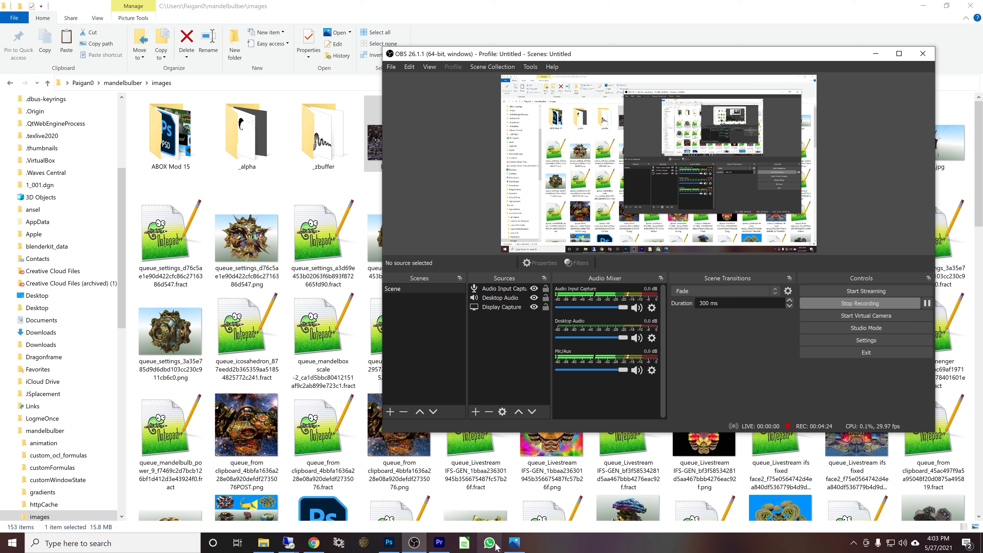
pyautogui.click(512, 543)
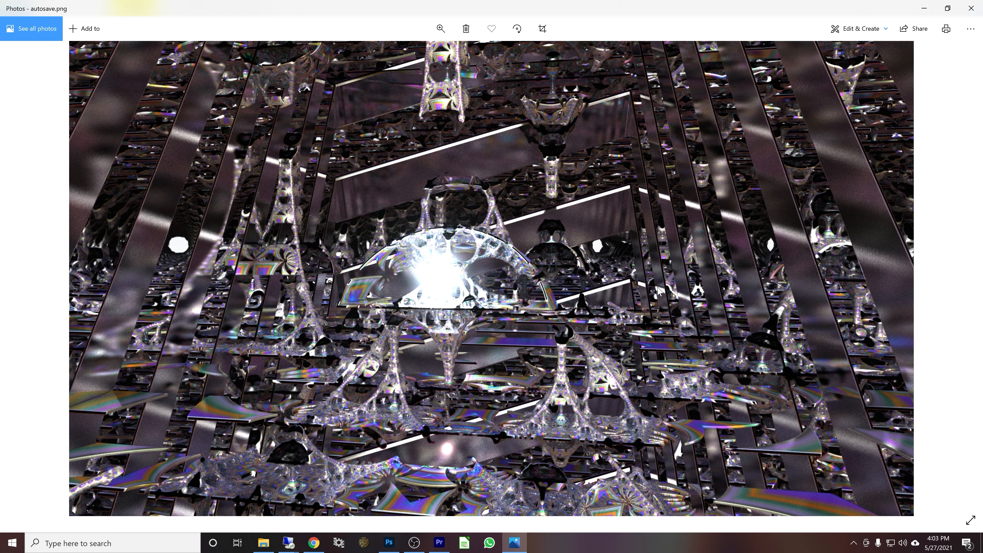
pyautogui.click(418, 544)
pyautogui.click(860, 302)
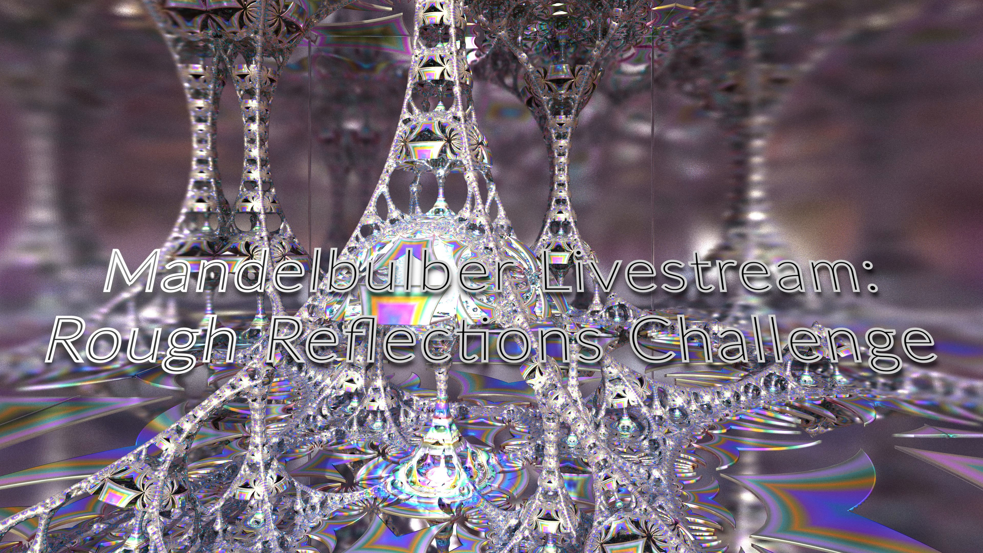